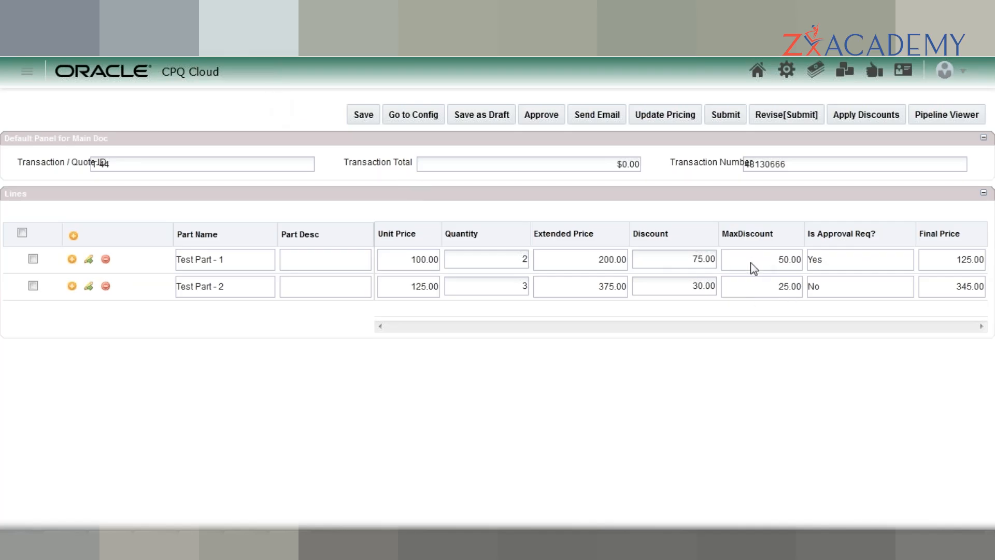
# - Open the commerce Process Definition list from the Administration Platform in a separate browser tab
pyautogui.rightClick(781, 73)
pyautogui.press('Escape')
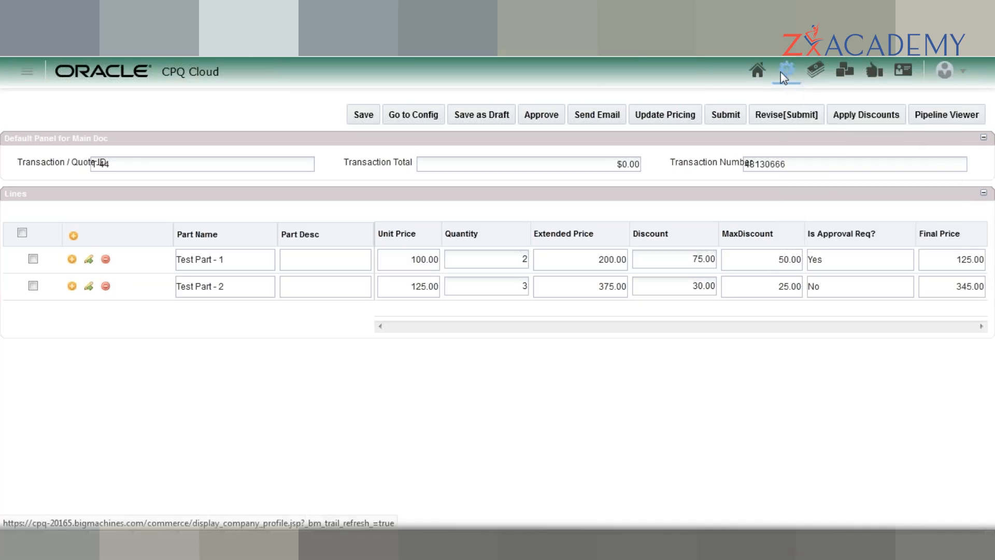
pyautogui.click(780, 71)
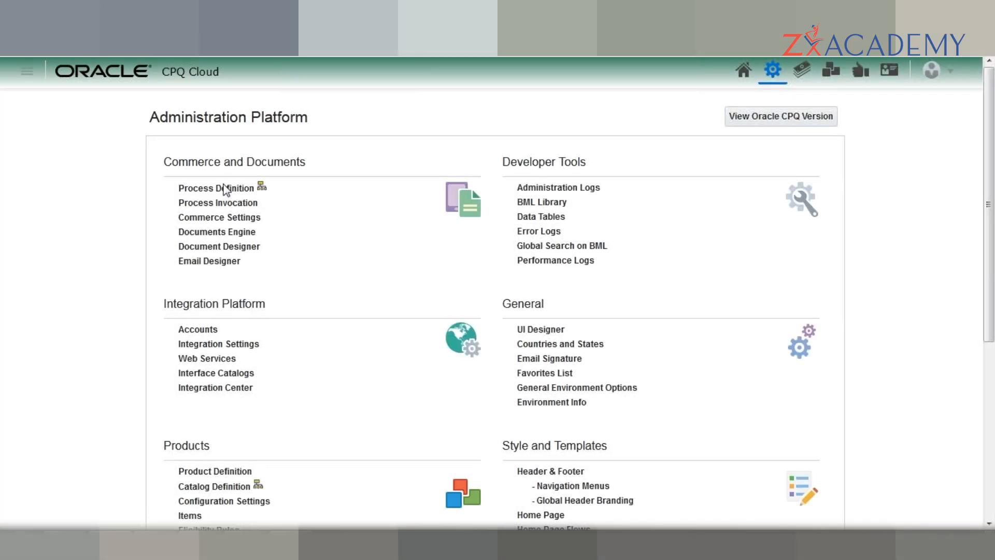
pyautogui.rightClick(224, 187)
pyautogui.click(275, 196)
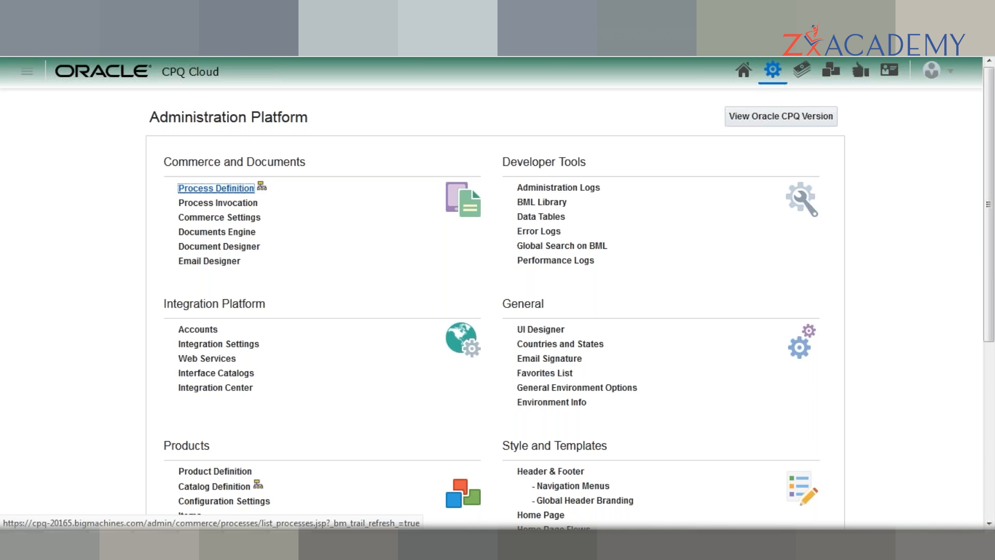
pyautogui.click(575, 15)
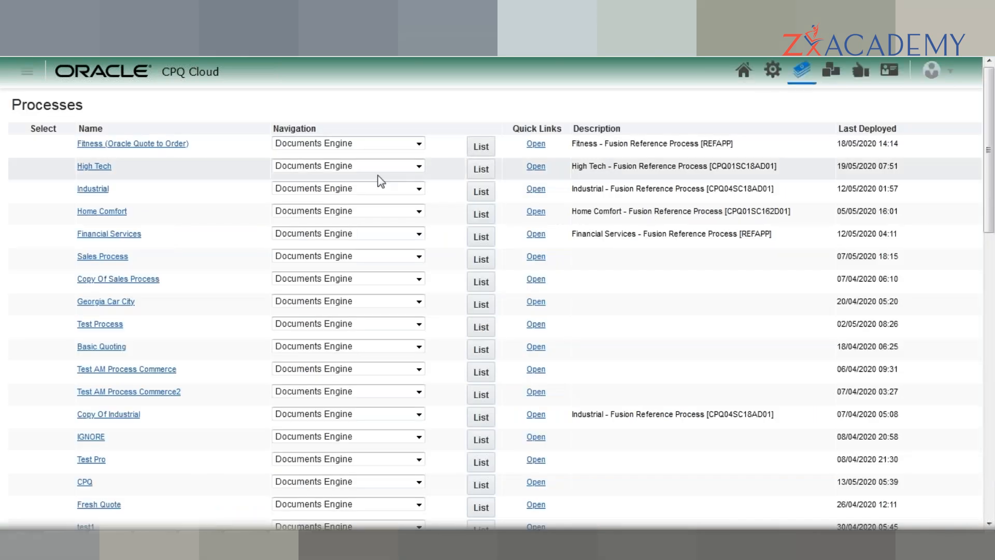
# - Find Test Process 20200506 2 among the processes and list its documents
pyautogui.scroll(-1, 381, 180)
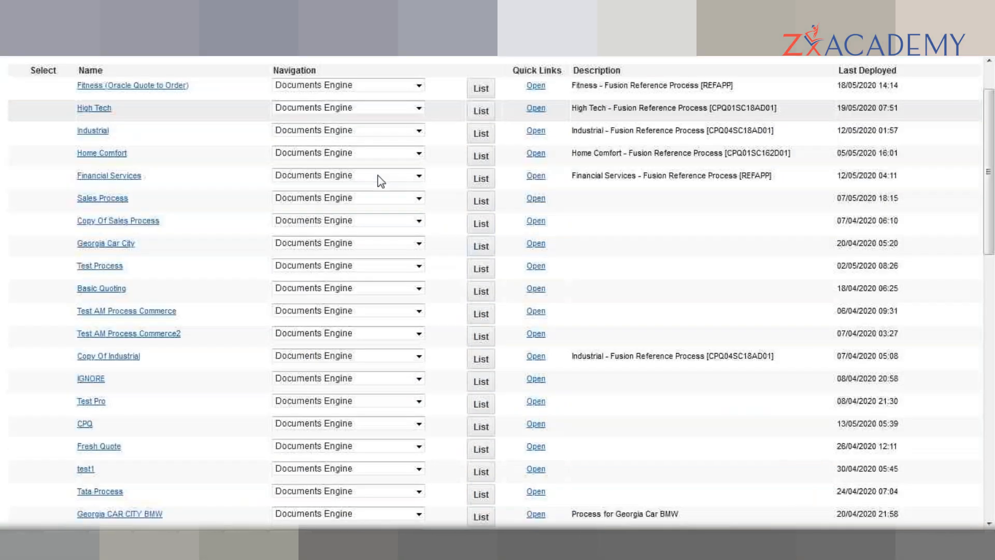
pyautogui.scroll(-10, 381, 181)
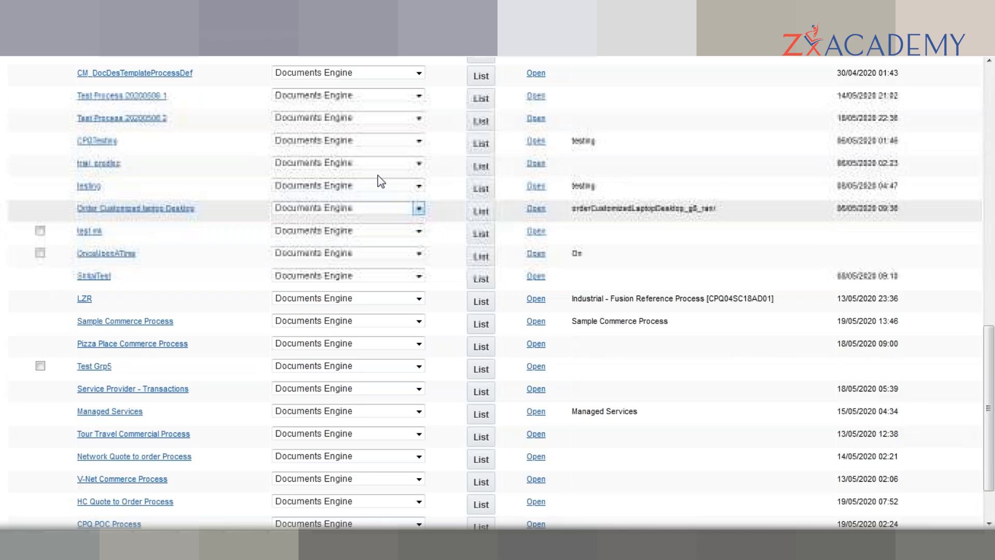
pyautogui.scroll(1, 466, 130)
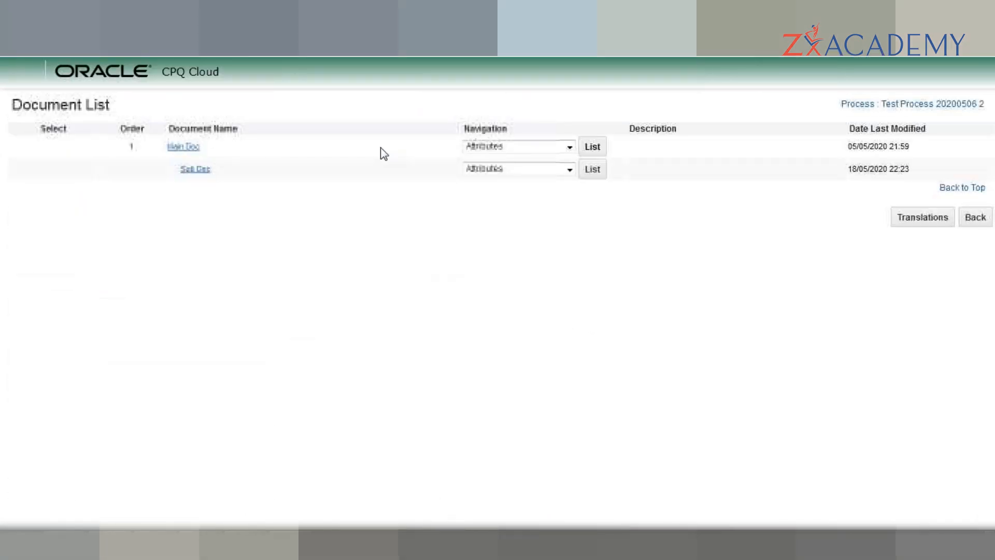
# - List the rules of the Sub Doc document
pyautogui.click(569, 146)
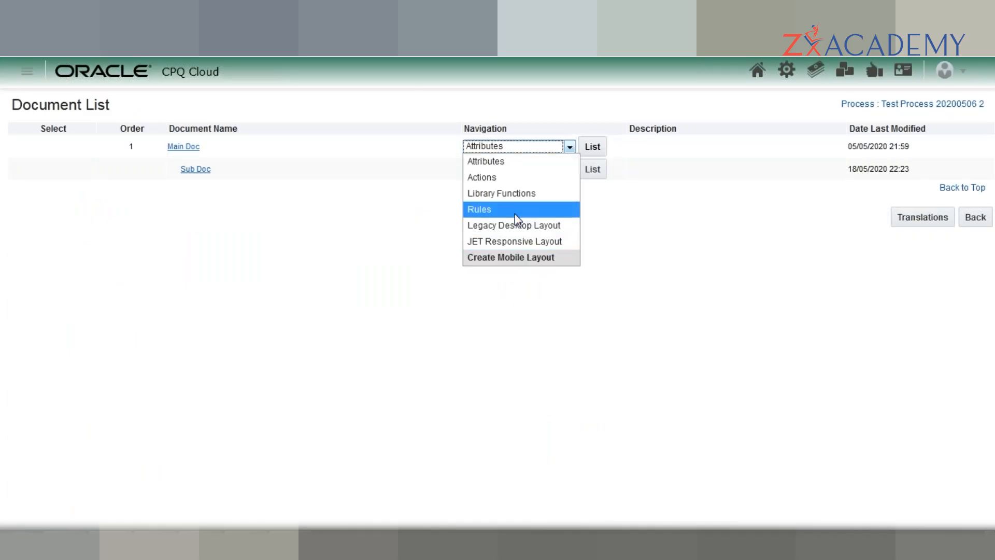
pyautogui.click(646, 240)
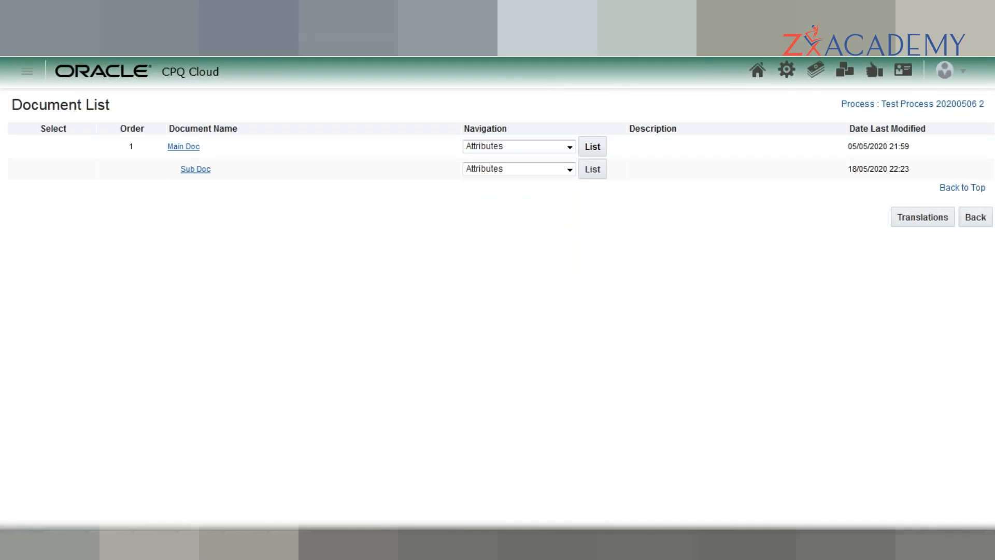
pyautogui.click(533, 170)
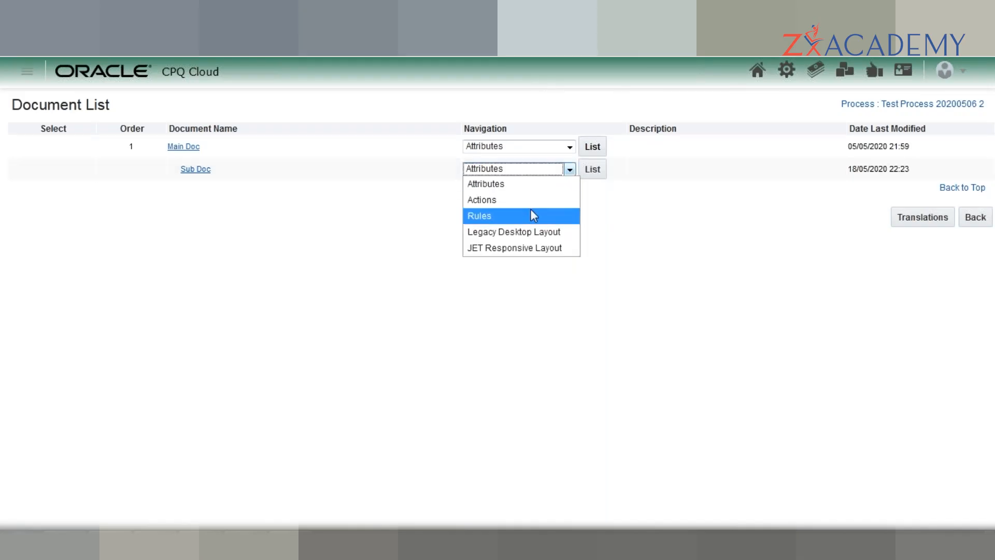
pyautogui.click(530, 214)
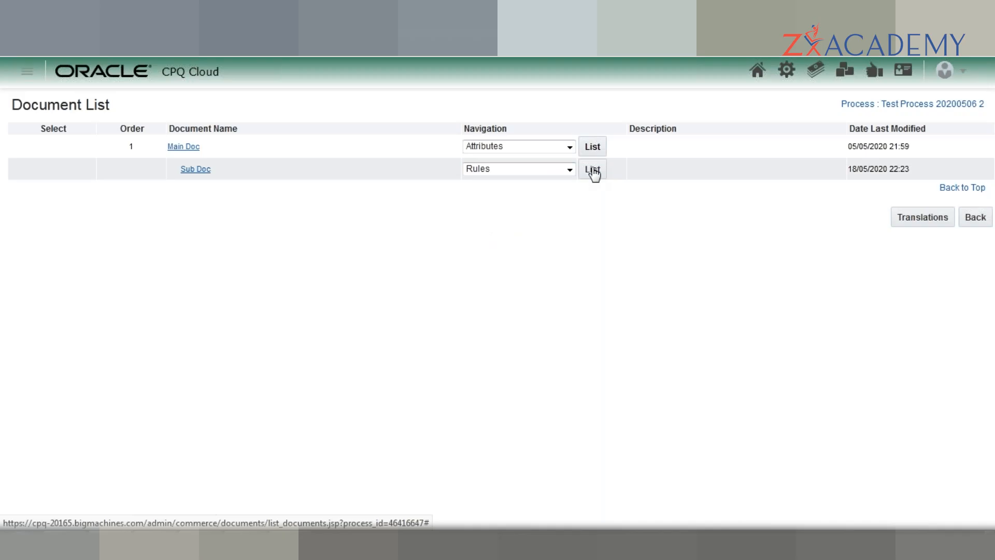
pyautogui.click(593, 171)
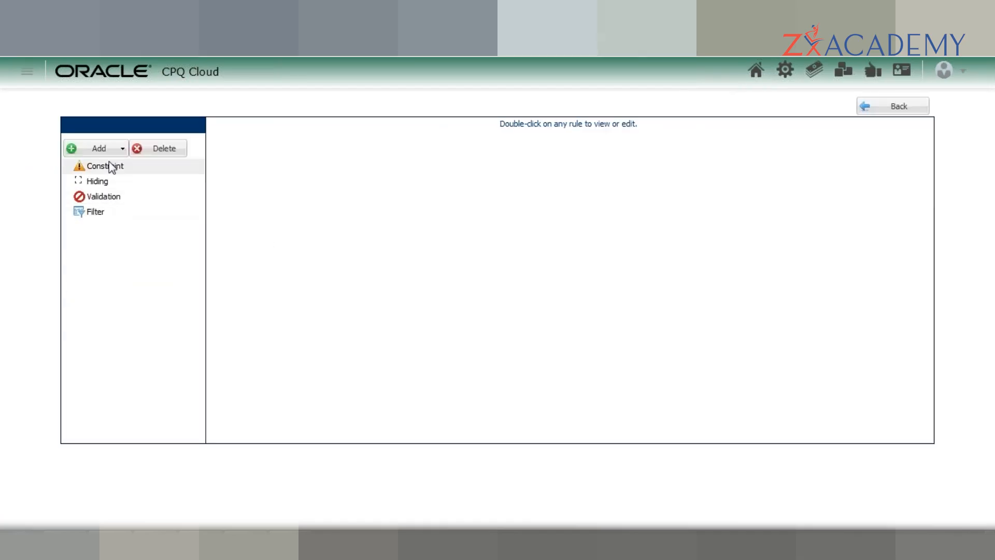
# - Add a new validation rule named Validate Discount with the variable name validateDiscount
pyautogui.click(106, 151)
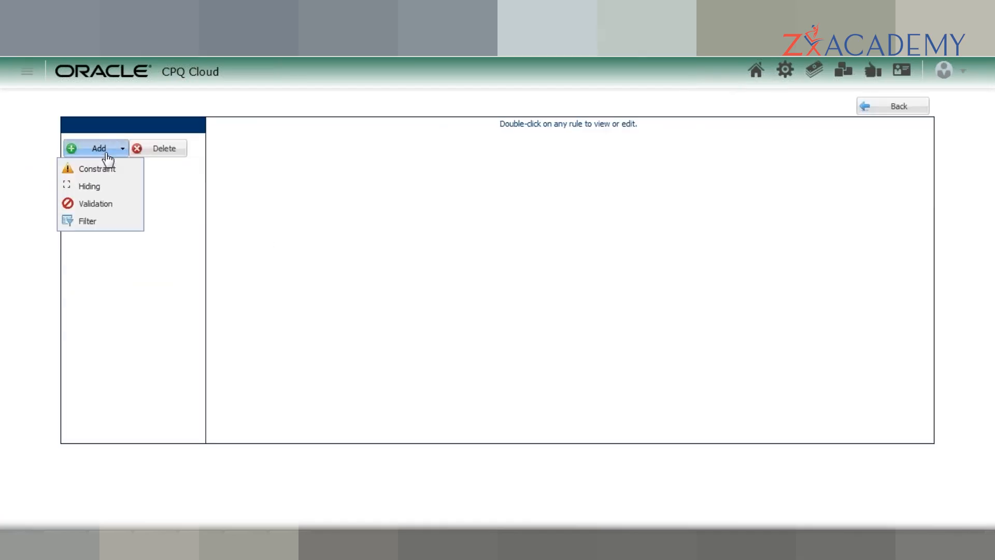
pyautogui.click(106, 204)
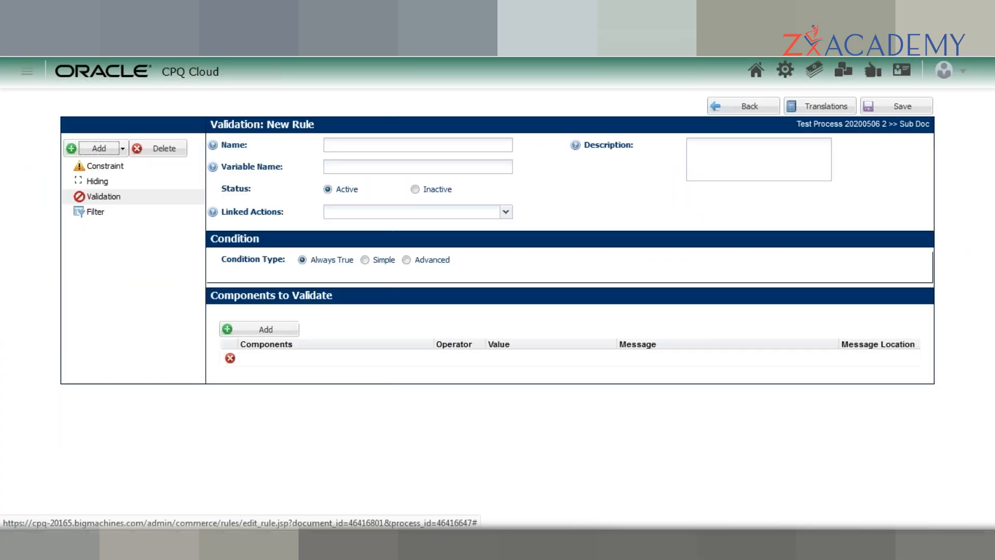
pyautogui.click(408, 146)
pyautogui.write('Valida')
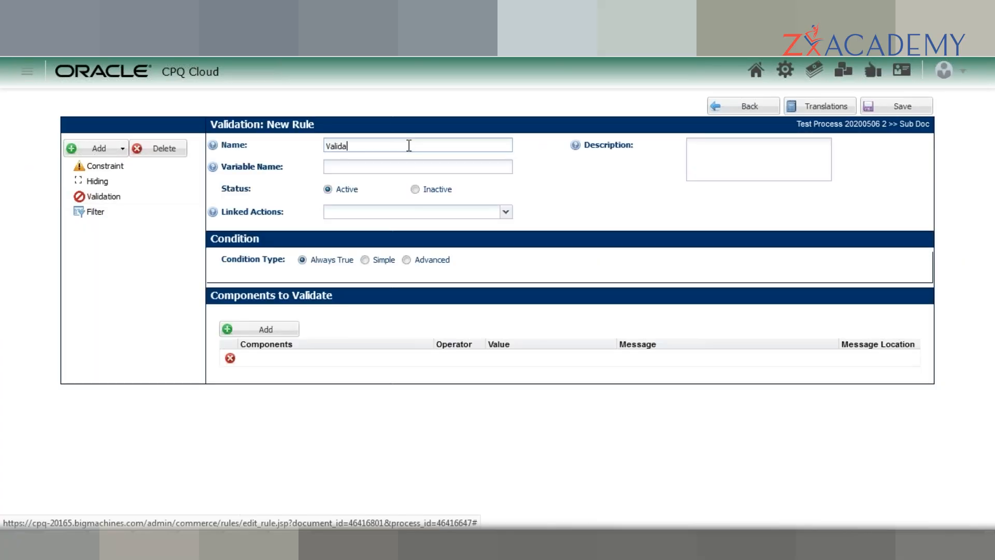
pyautogui.write('te Discount')
pyautogui.press('Tab')
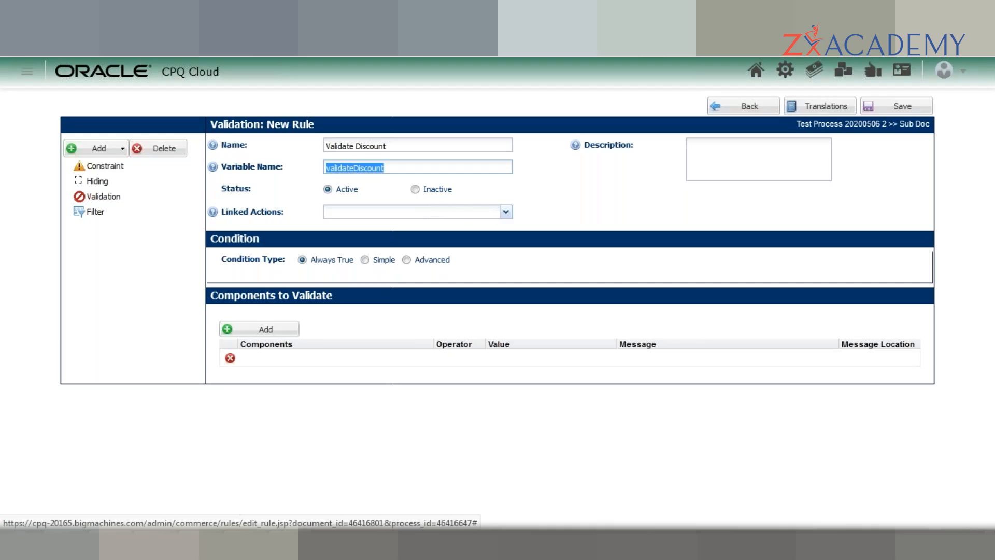
# - Link the Validate Discount rule to the Submit and Request Approval[Submit] actions
pyautogui.click(503, 216)
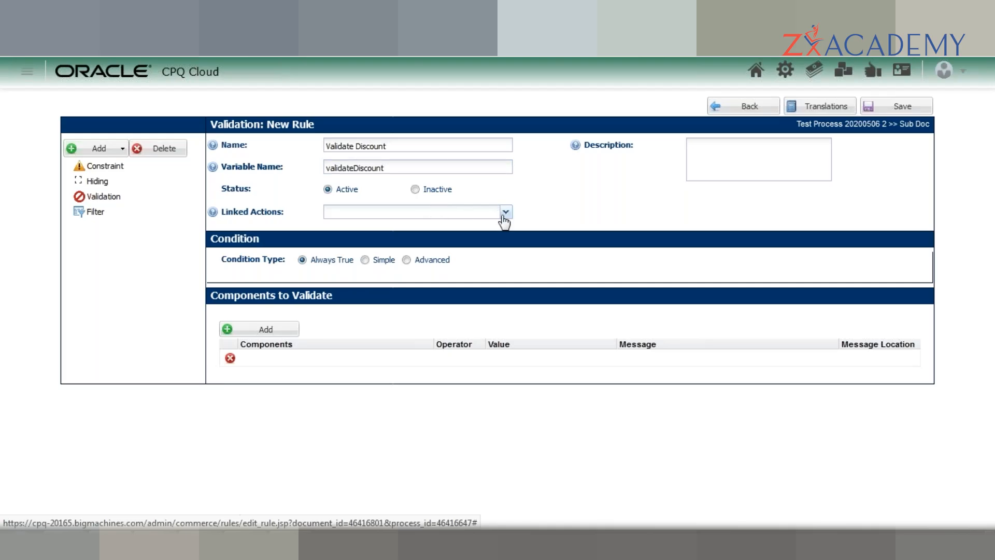
pyautogui.click(503, 218)
pyautogui.write('subm')
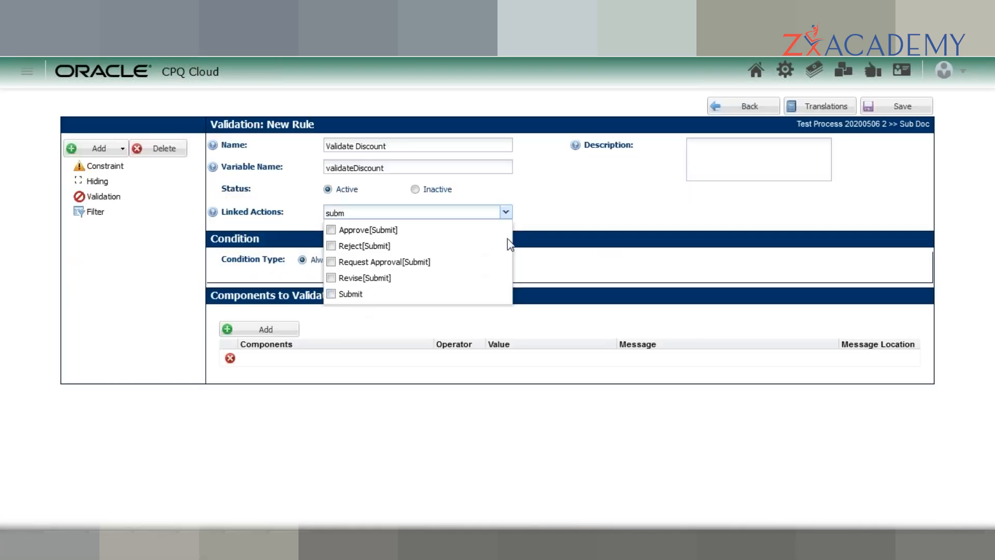
pyautogui.click(554, 207)
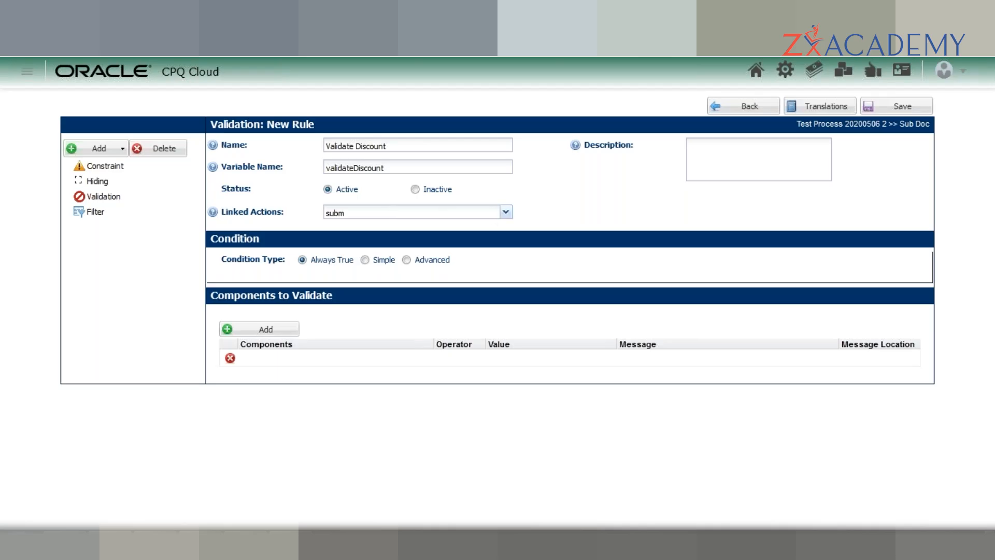
pyautogui.click(506, 213)
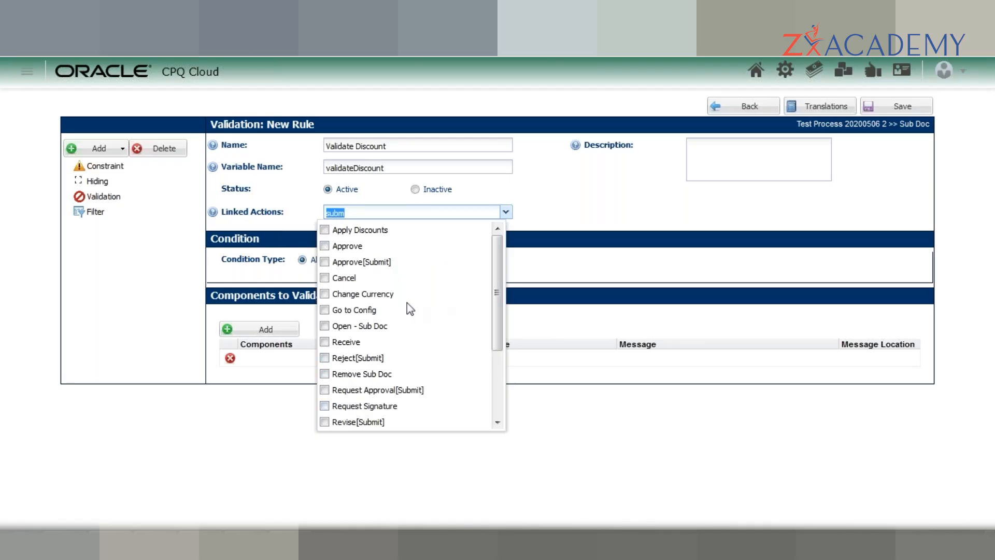
pyautogui.click(381, 214)
pyautogui.write('it')
pyautogui.click(331, 294)
pyautogui.click(331, 261)
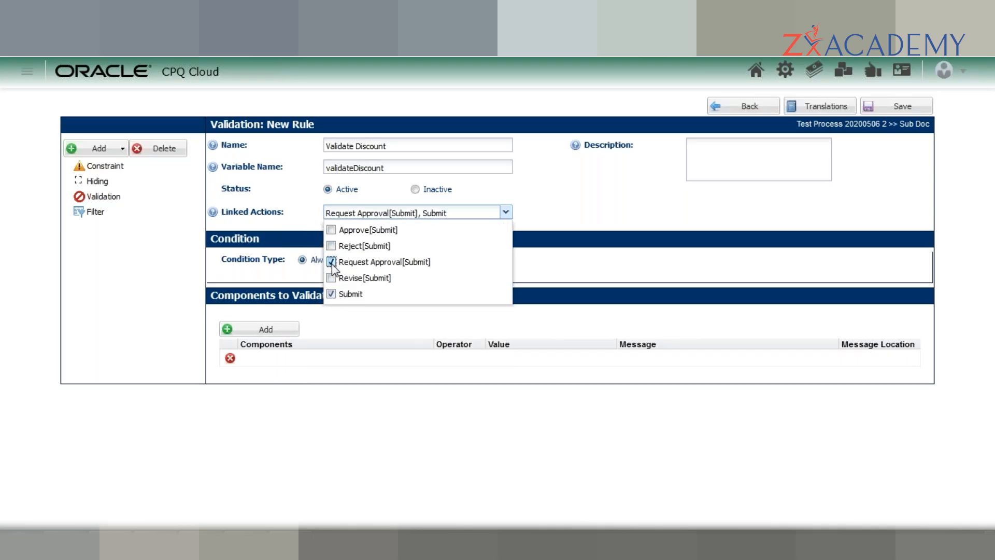
pyautogui.click(564, 198)
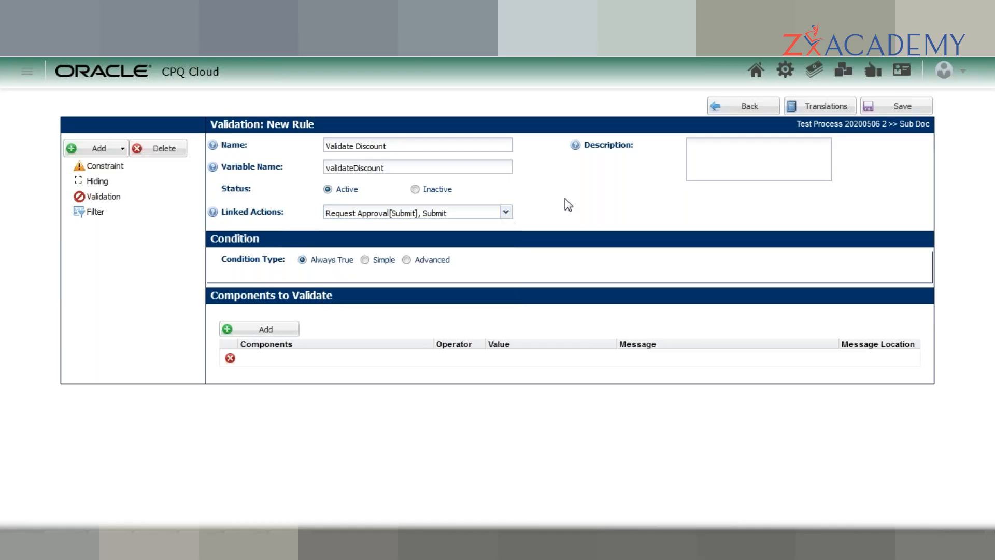
# - Try a simple condition for the rule that checks whether the Discount attribute Equals 0
pyautogui.click(368, 262)
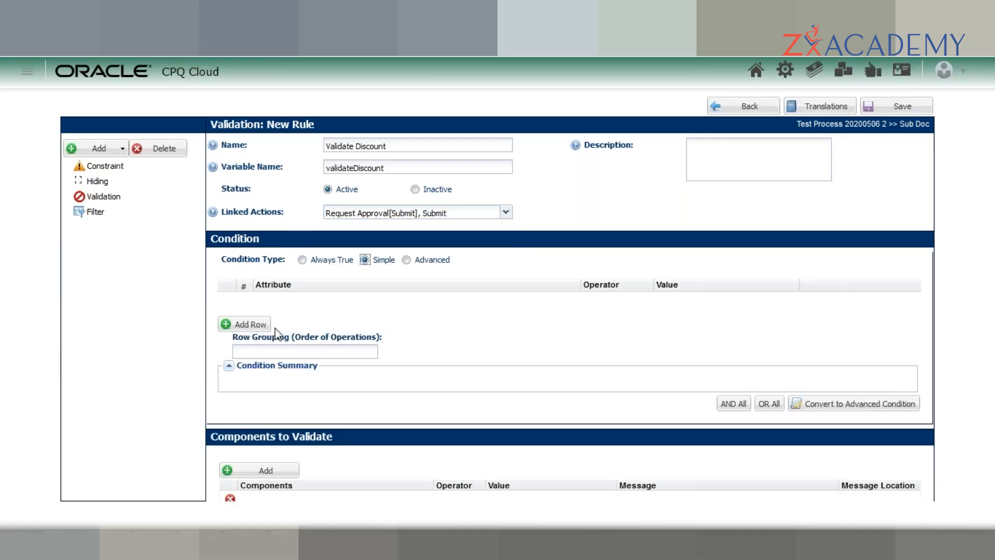
pyautogui.click(248, 324)
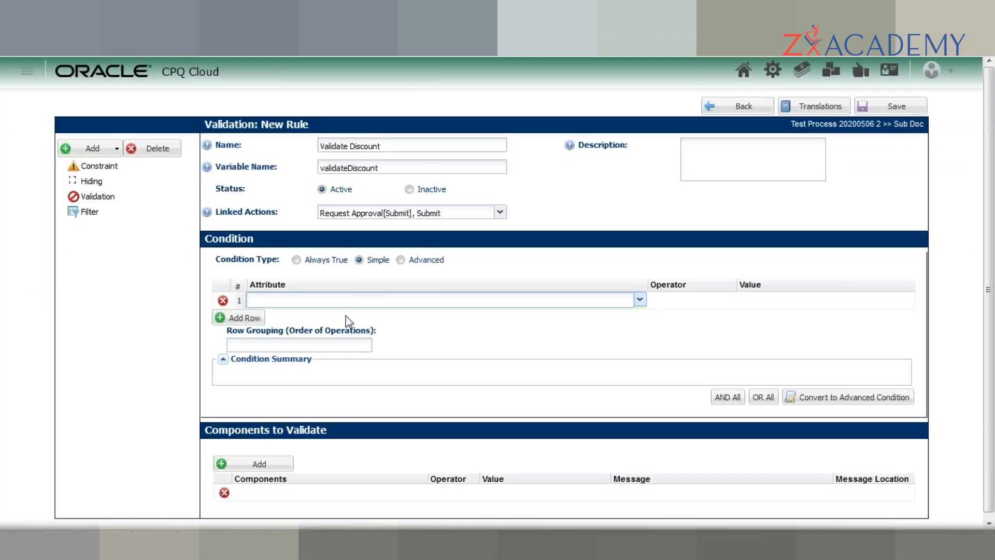
pyautogui.write('discou')
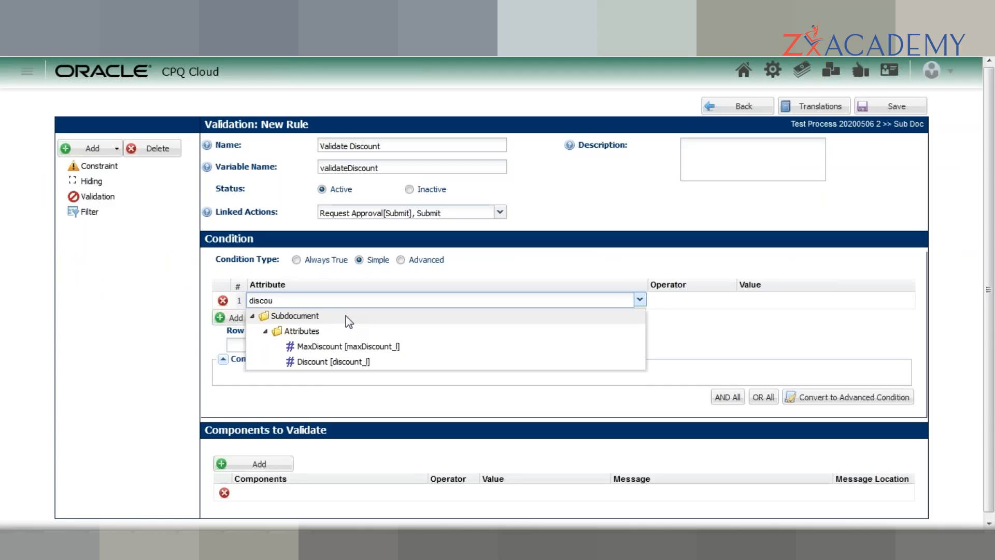
pyautogui.click(350, 362)
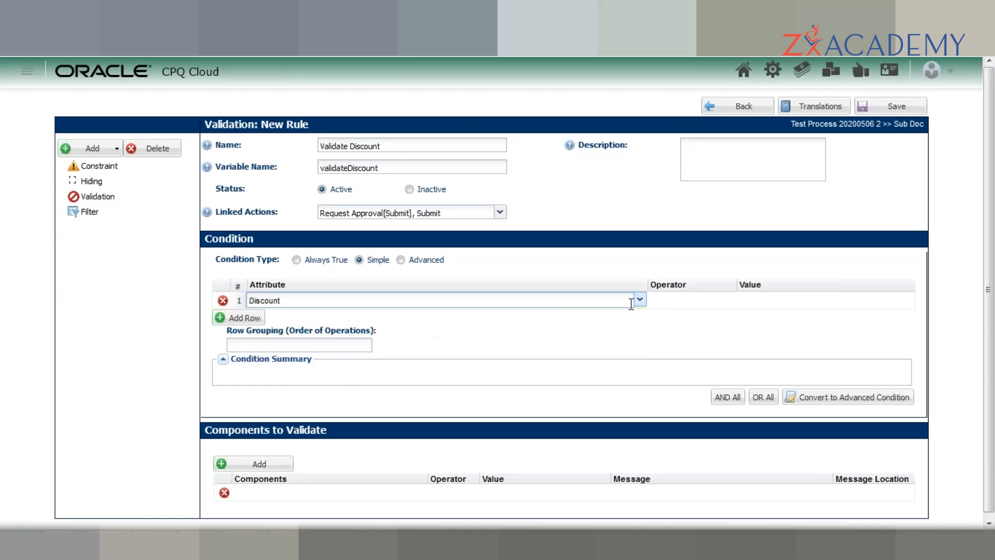
pyautogui.click(689, 300)
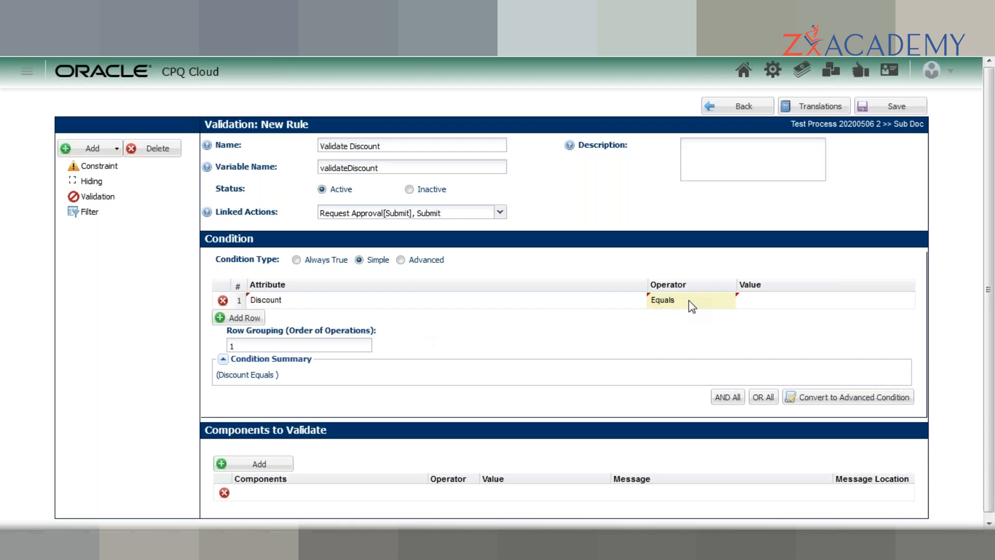
pyautogui.click(762, 303)
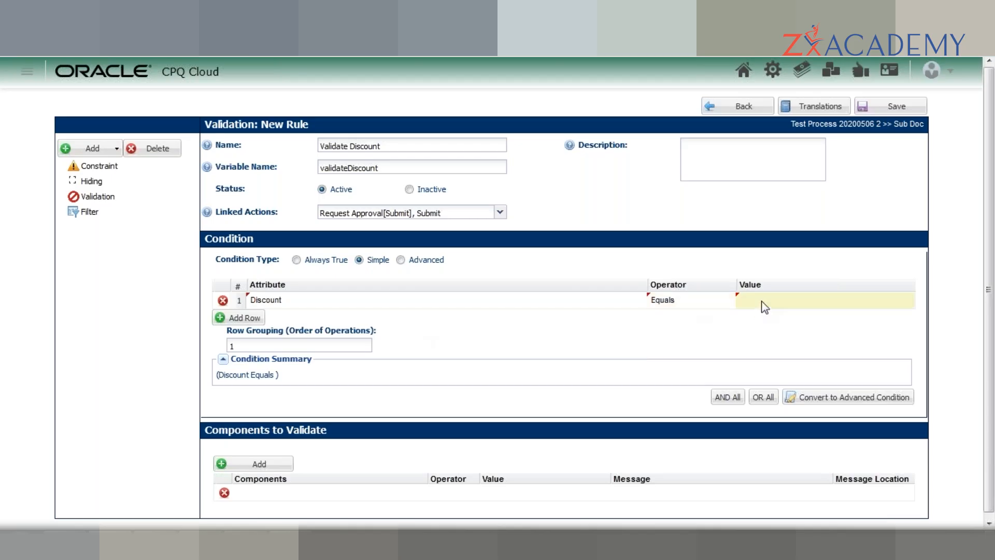
pyautogui.click(686, 310)
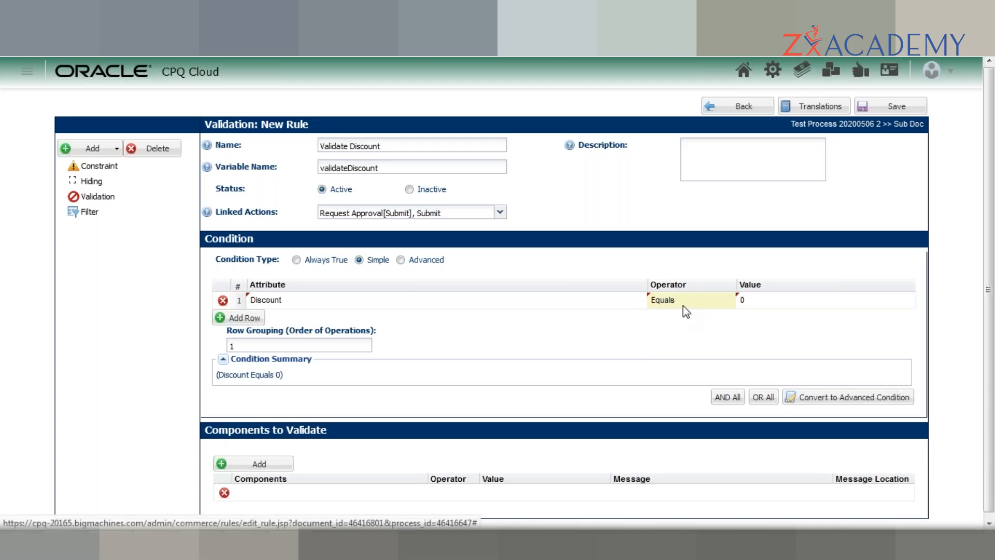
pyautogui.click(700, 302)
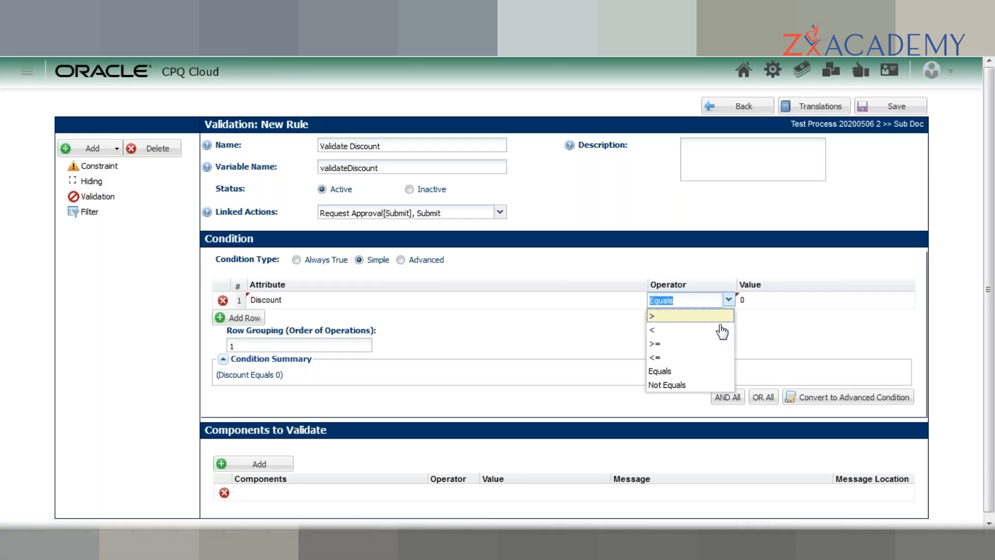
pyautogui.click(764, 316)
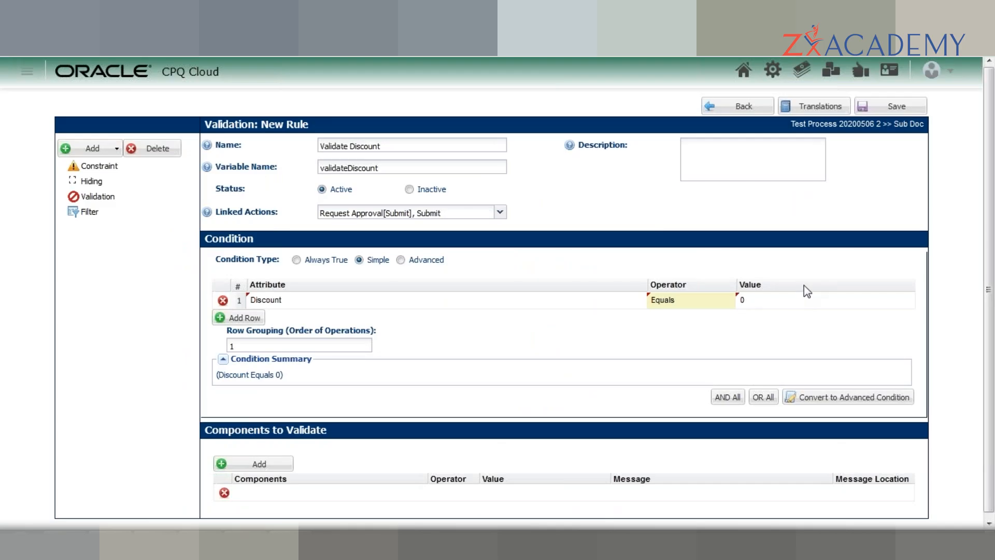
pyautogui.click(806, 300)
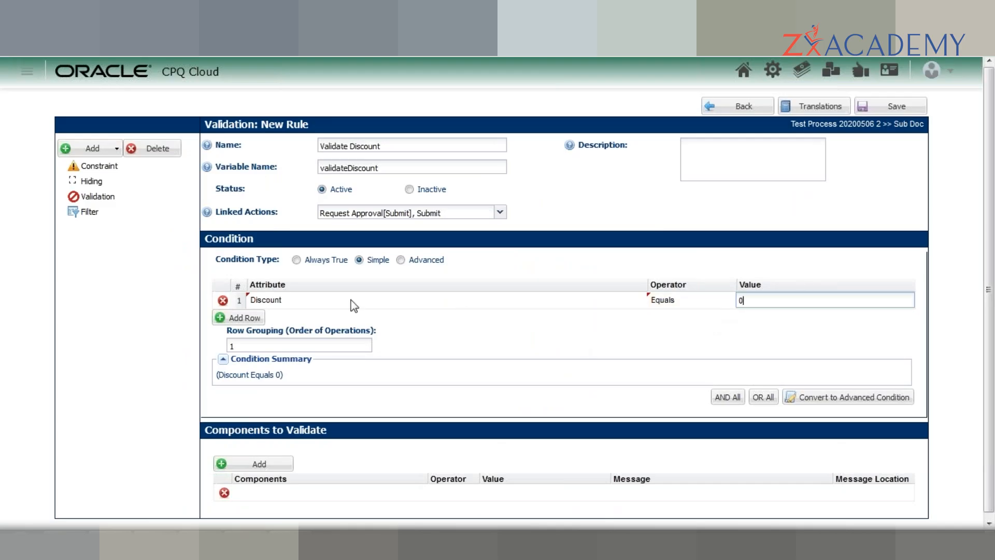
# - Change the rule's condition type to Advanced and open the BML Editor for its function, selecting no system variables
pyautogui.click(401, 260)
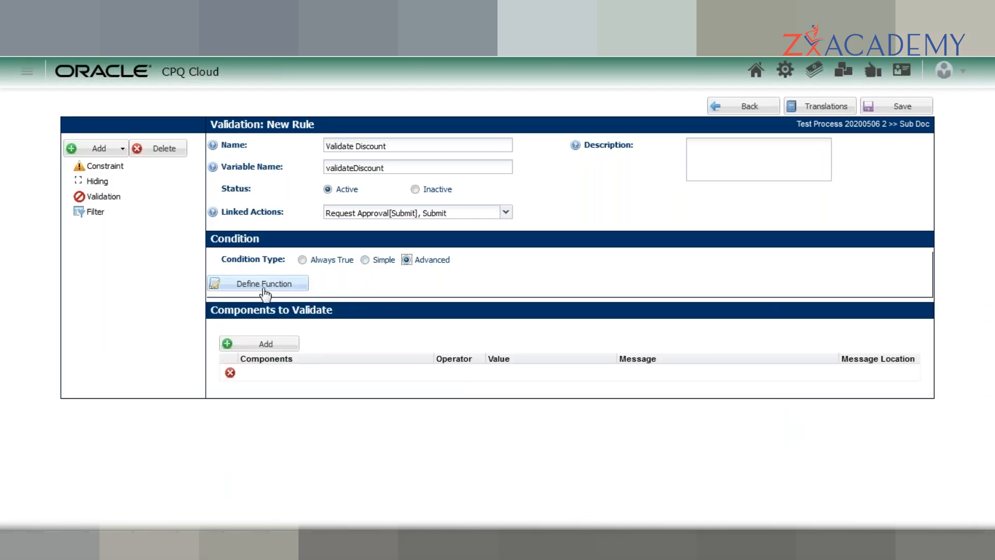
pyautogui.click(263, 294)
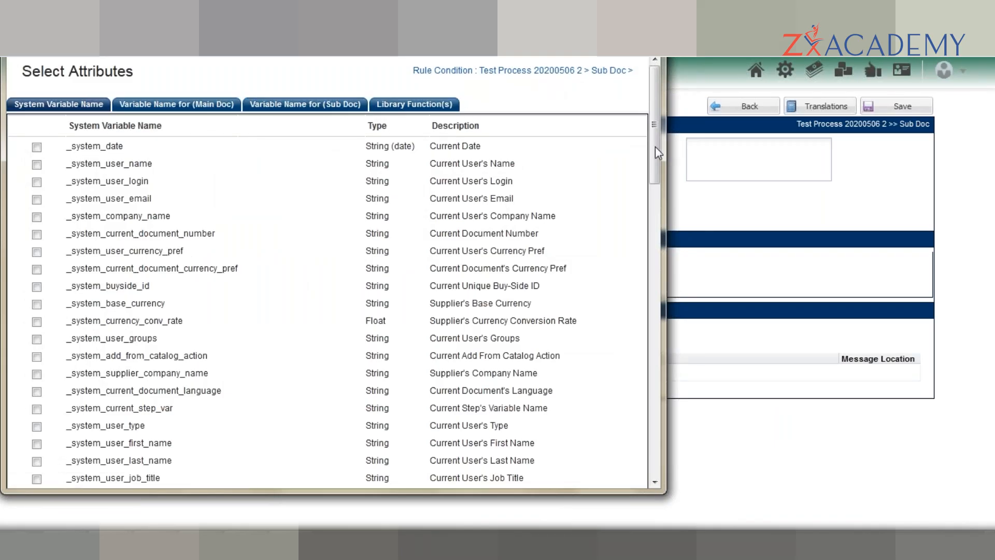
pyautogui.moveTo(653, 153); pyautogui.dragTo(626, 466)
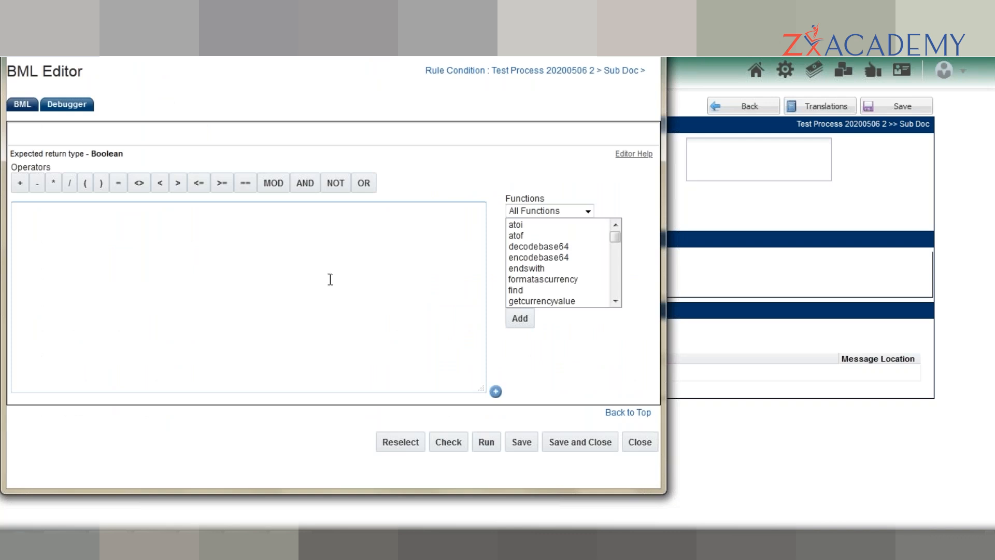
# - Consult the discount columns on the open transaction and select the Sub Doc variables maxDiscount_l, isApprovalReq and discount_l for the rule's function
pyautogui.hotkey('alt', 'Tab')
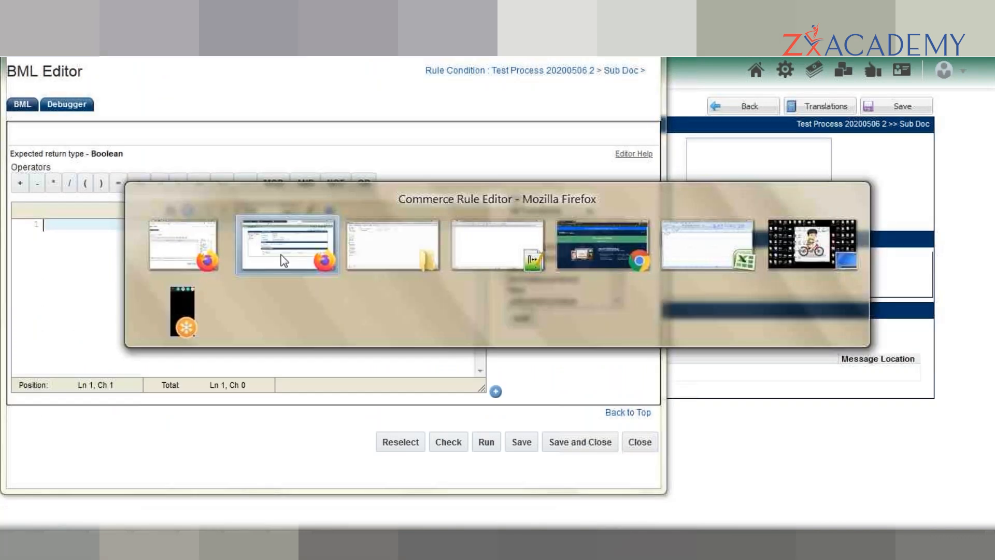
pyautogui.hotkey('alt', 'Tab')
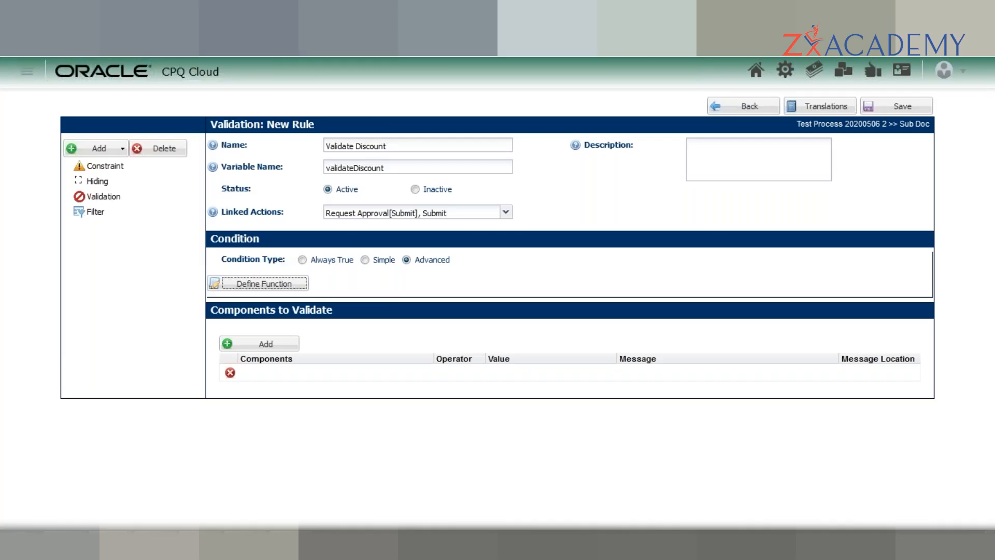
pyautogui.click(248, 32)
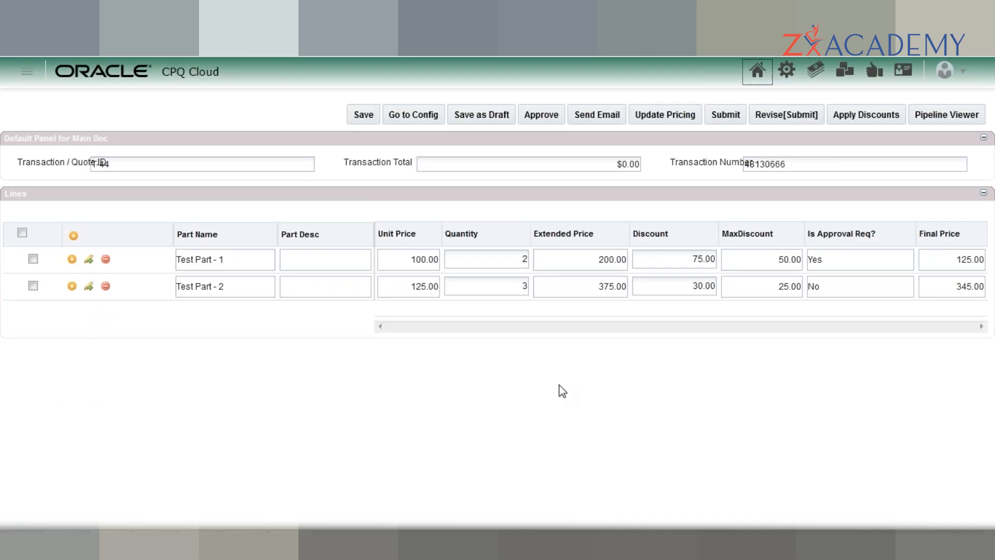
pyautogui.hotkey('alt', 'Tab')
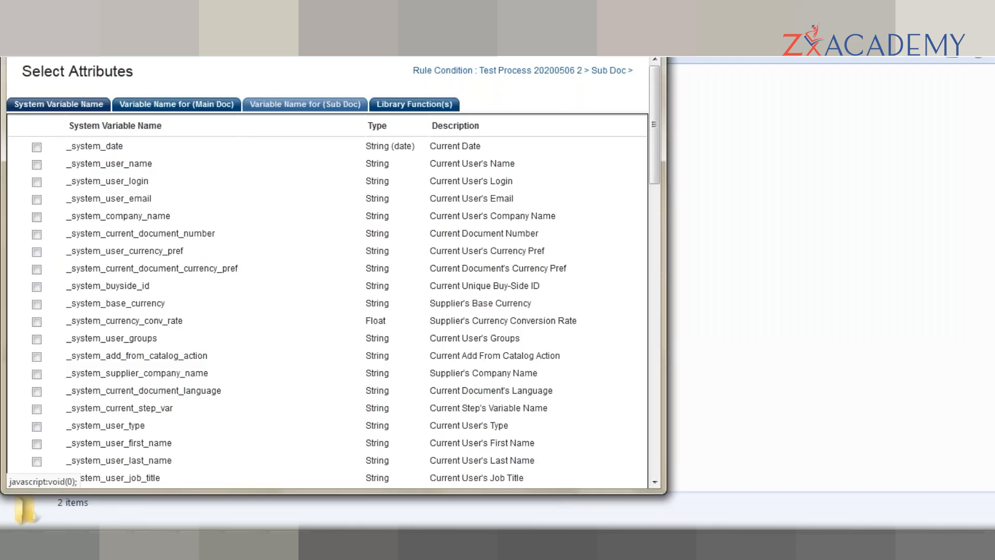
pyautogui.click(265, 105)
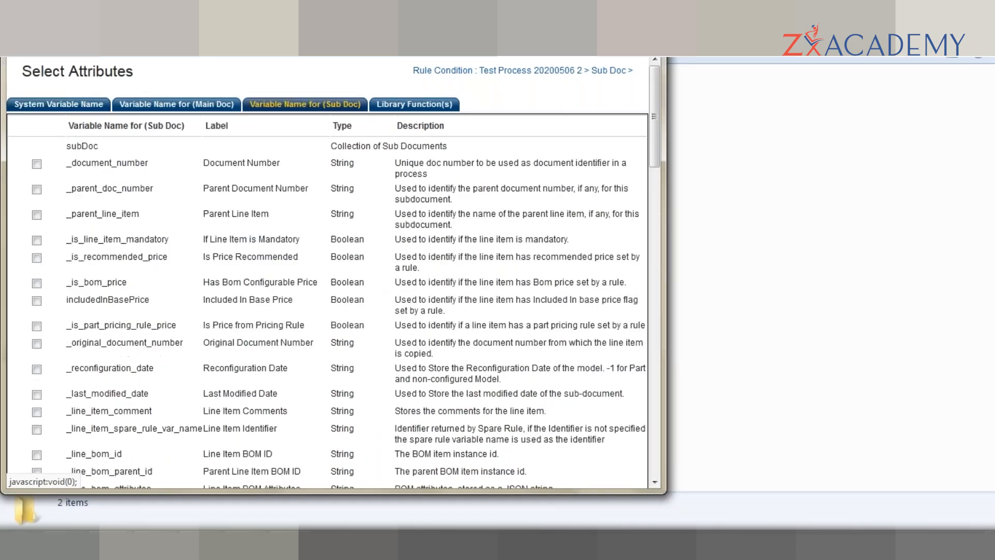
pyautogui.hotkey('ctrl', 'f')
pyautogui.write('discoun')
pyautogui.click(36, 342)
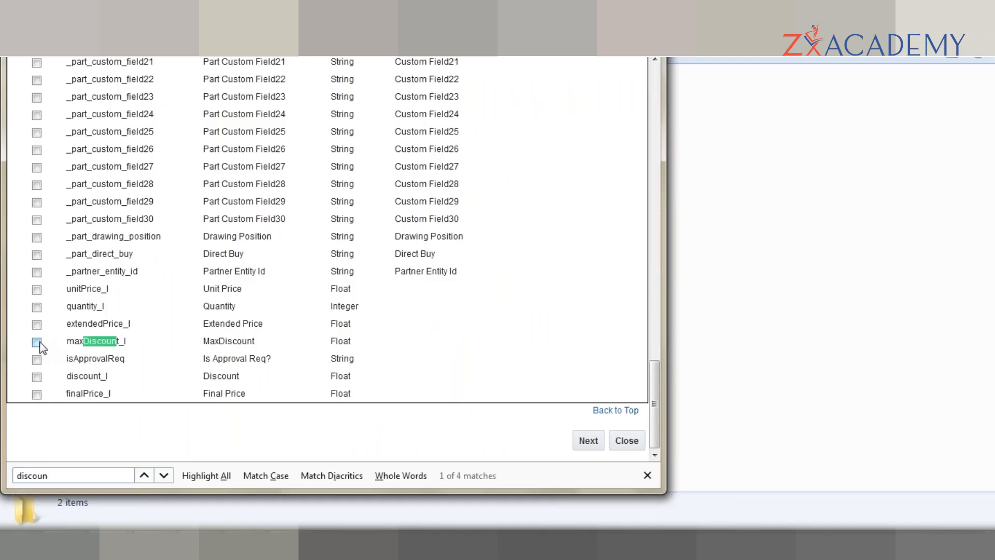
pyautogui.click(37, 377)
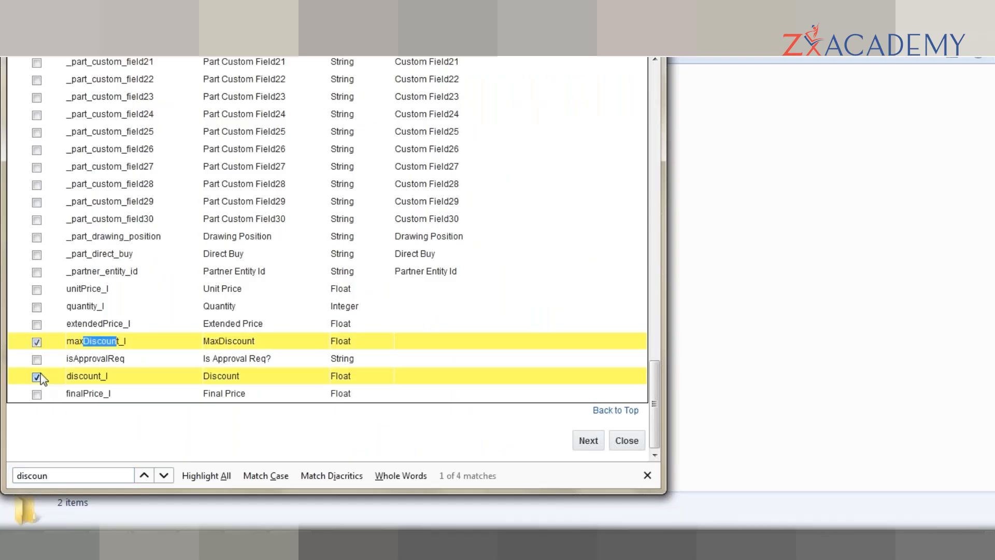
pyautogui.click(36, 360)
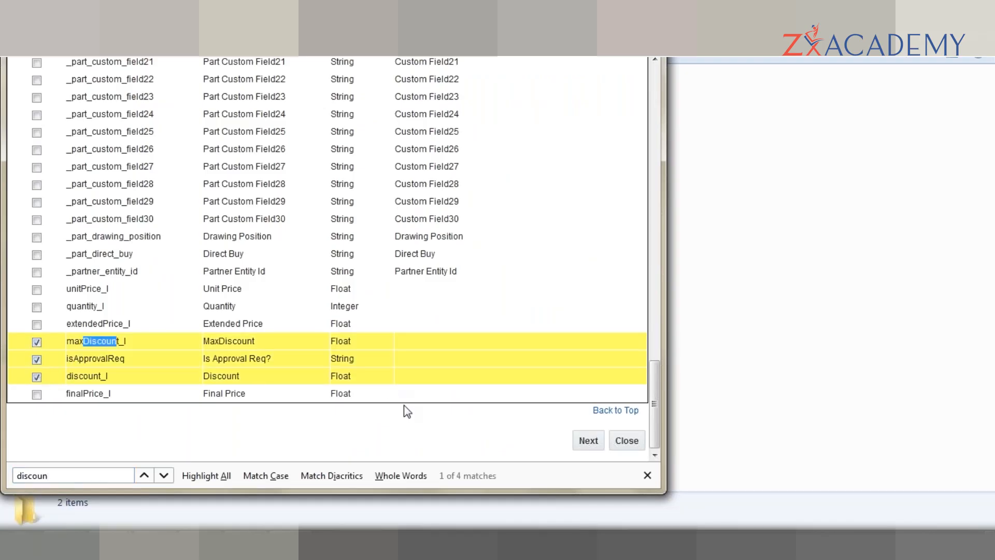
pyautogui.click(580, 439)
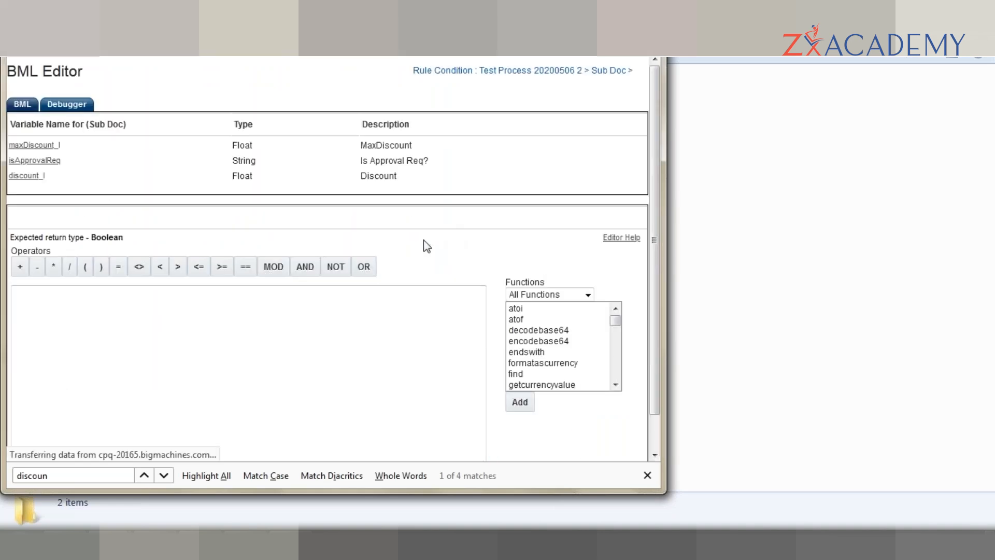
# - Insert maxDiscount_l, isApprovalReq and discount_l into the BML function, each on its own line
pyautogui.click(48, 148)
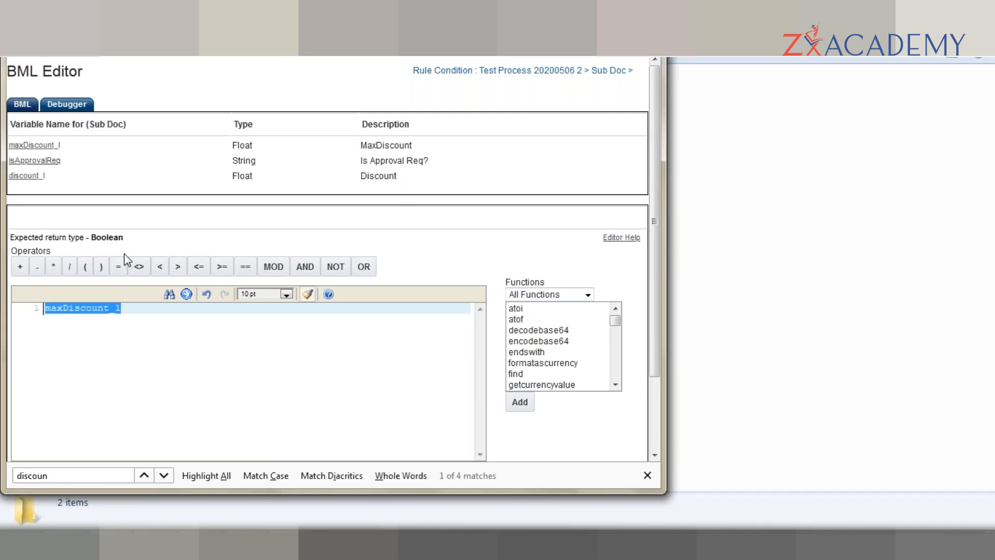
pyautogui.press('End')
pyautogui.press('Return')
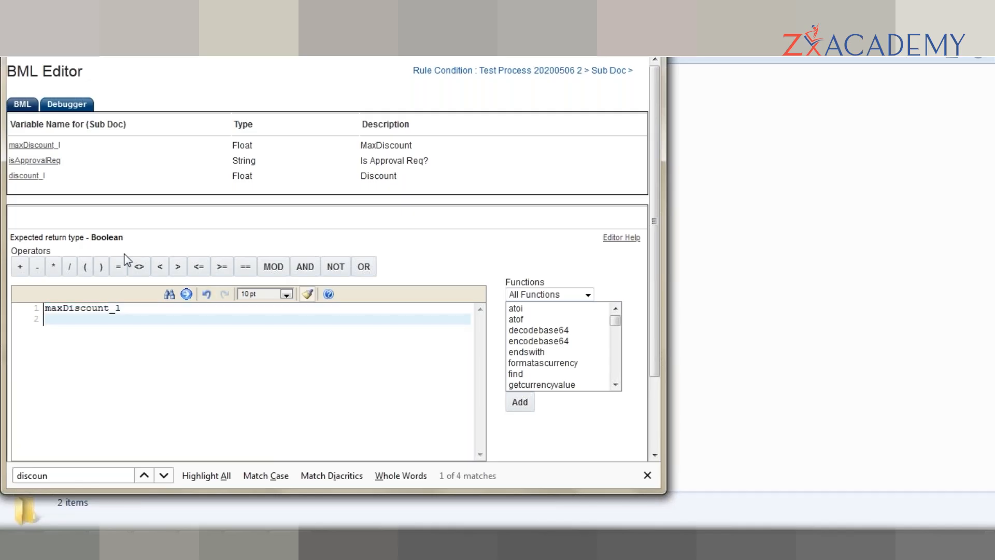
pyautogui.click(47, 161)
pyautogui.press('Return')
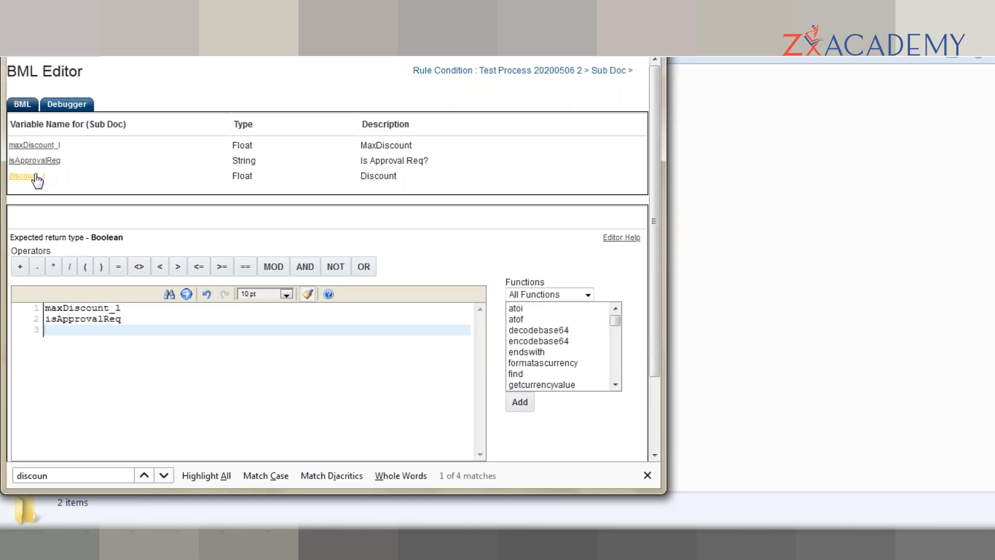
pyautogui.click(38, 176)
pyautogui.press('Return')
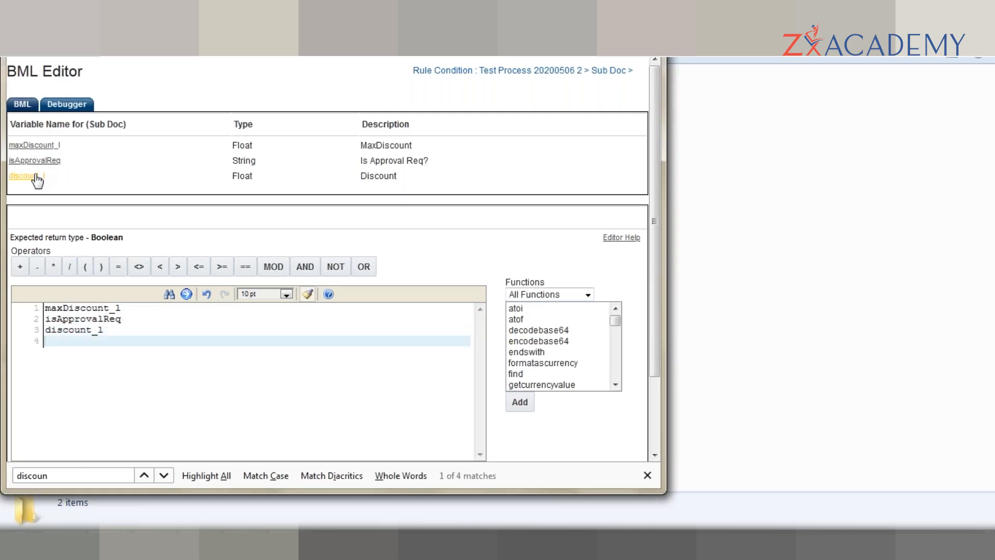
# - Copy the three variable names into a new Notepad++ document and set its language to JavaScript
pyautogui.hotkey('ctrl', 'a')
pyautogui.hotkey('ctrl', 'c')
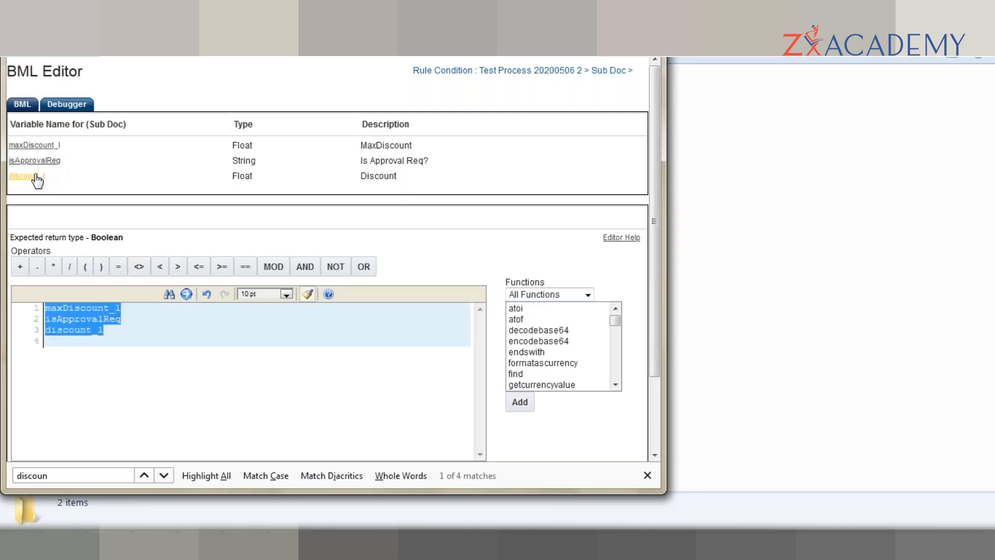
pyautogui.hotkey('alt', 'Tab')
pyautogui.hotkey('alt', 'Tab')
pyautogui.hotkey('alt', 'Tab')
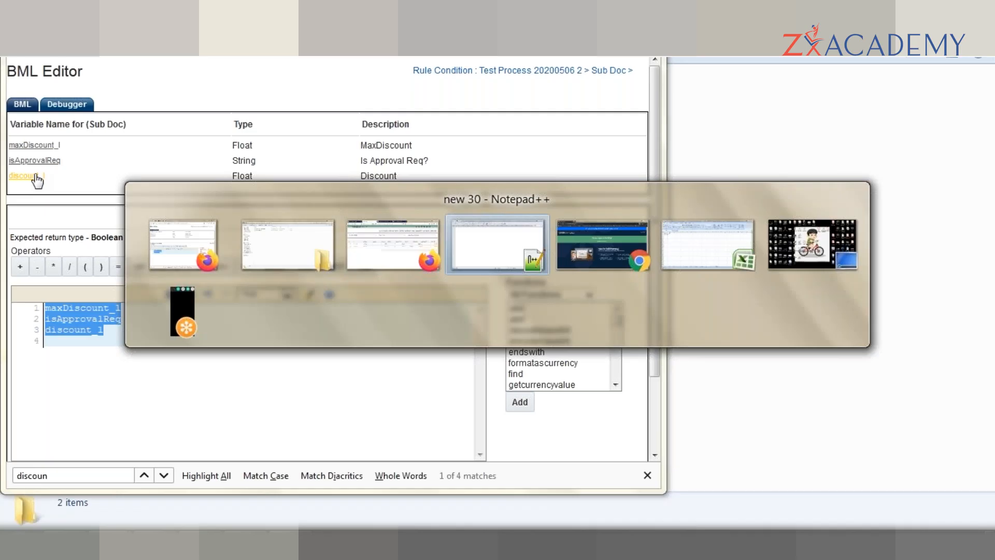
pyautogui.hotkey('ctrl', 'n')
pyautogui.hotkey('ctrl', 'v')
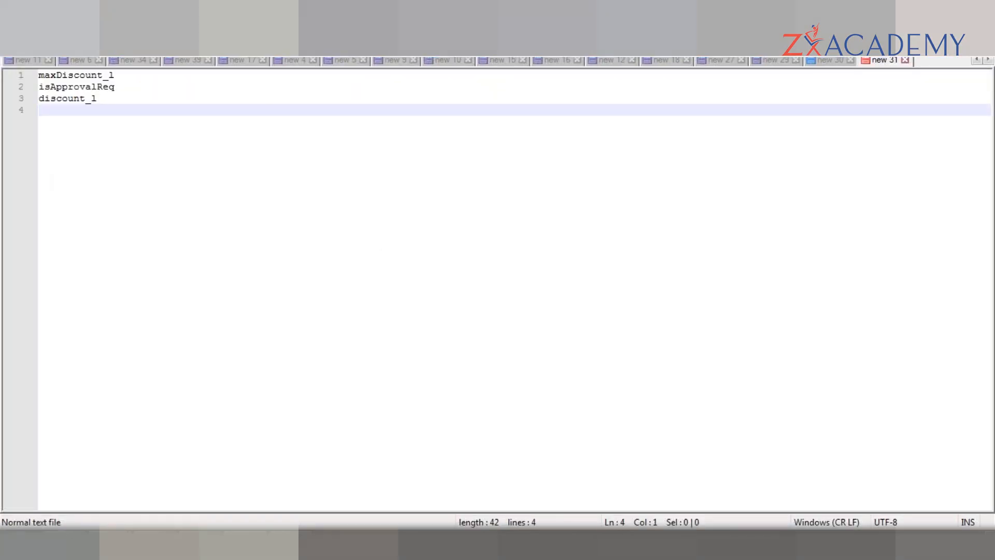
pyautogui.hotkey('alt', 'l')
pyautogui.press('j')
pyautogui.press('Down')
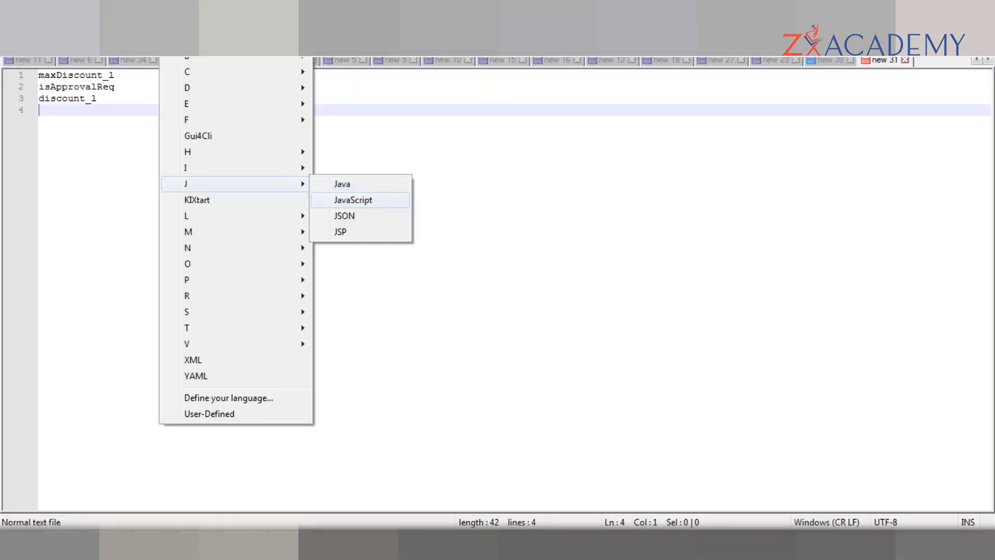
pyautogui.press('Return')
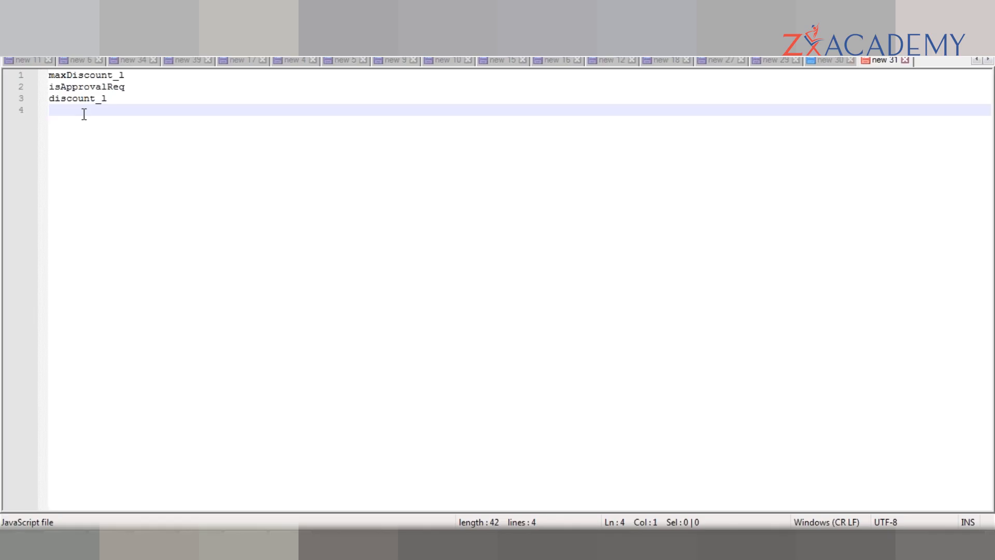
# - Start an if statement below the variable names and move maxDiscount_l inside its opening parenthesis
pyautogui.write('if')
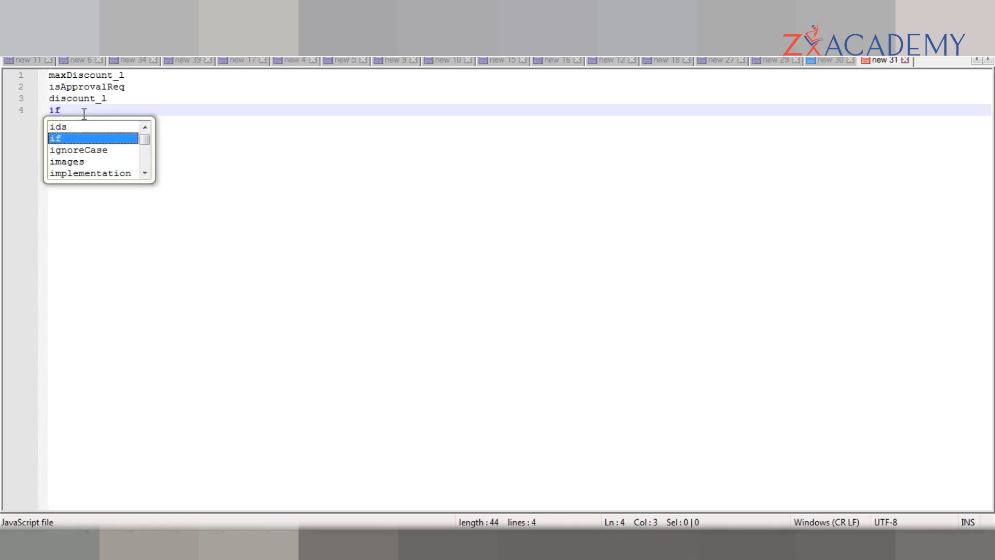
pyautogui.write('(')
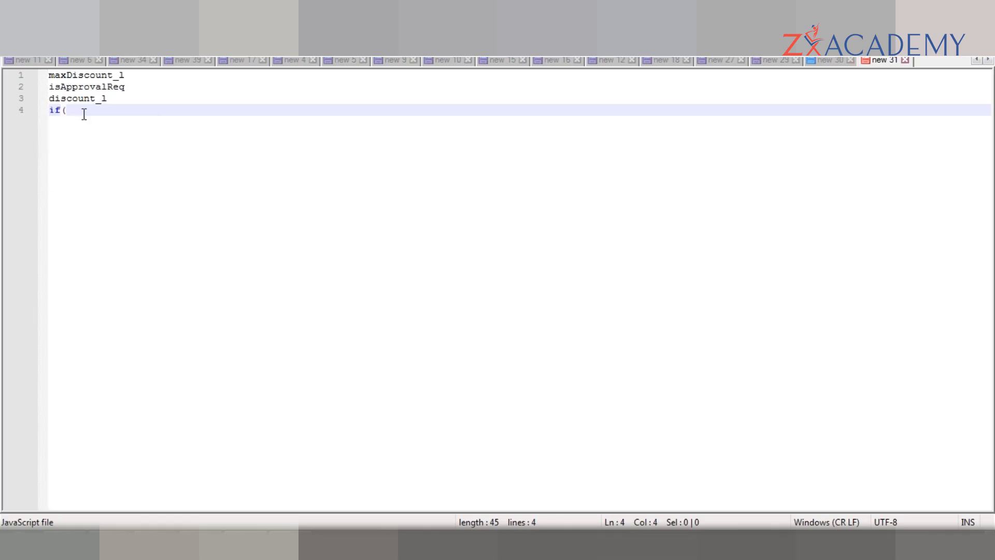
pyautogui.click(83, 78)
pyautogui.doubleClick(83, 78)
pyautogui.hotkey('ctrl', 'c')
pyautogui.press('BackSpace')
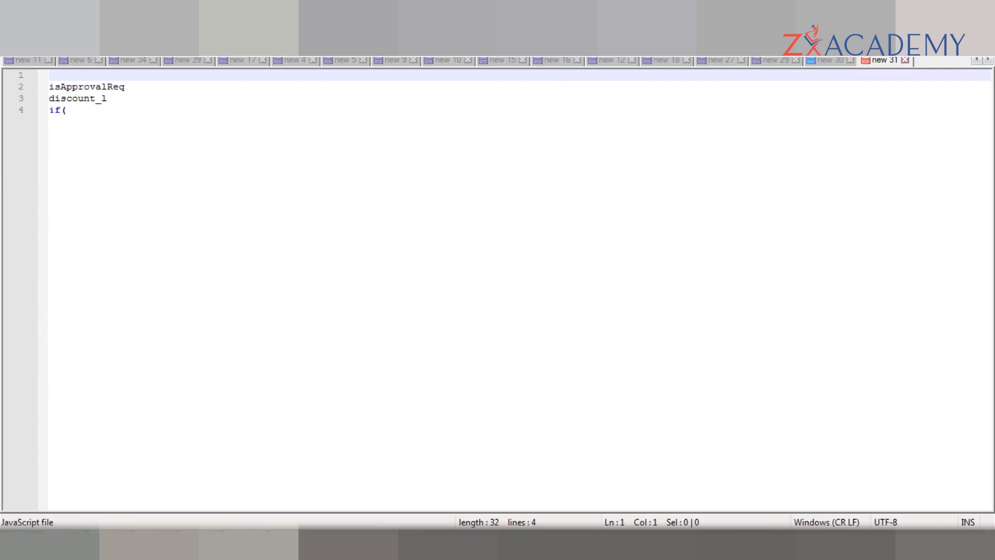
pyautogui.click(91, 112)
pyautogui.hotkey('ctrl', 'v')
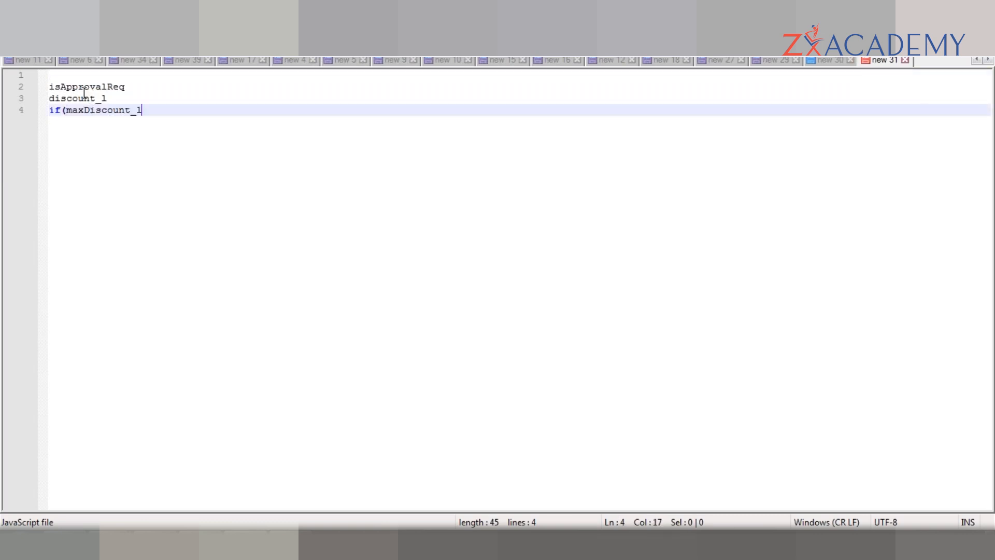
# - Move discount_l into the condition ahead of maxDiscount_l and complete it as if(discount_l > maxDiscount_l)
pyautogui.doubleClick(84, 97)
pyautogui.hotkey('ctrl', 'x')
pyautogui.click(64, 110)
pyautogui.hotkey('ctrl', 'v')
pyautogui.write('>')
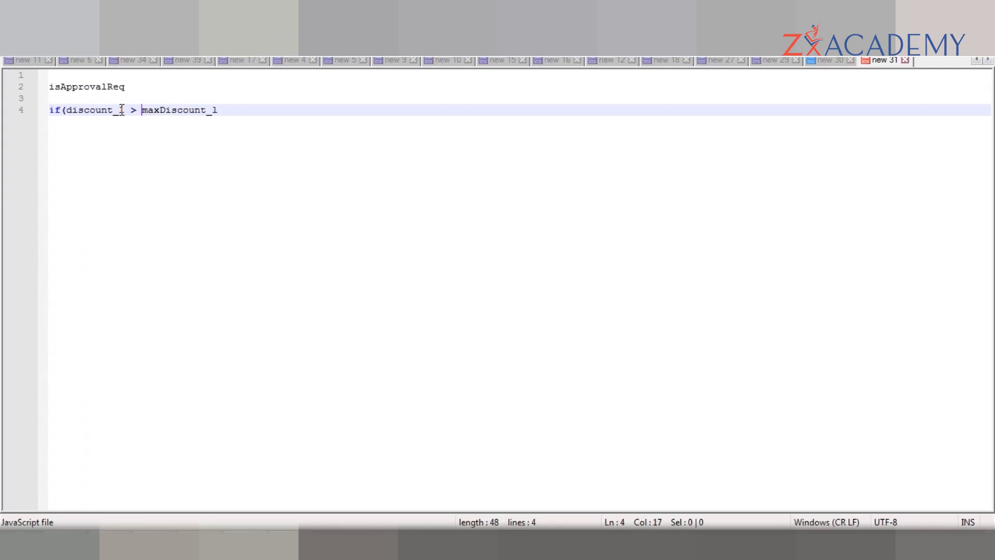
pyautogui.click(255, 108)
pyautogui.write(')')
# - Move isApprovalReq to the end of the if line, joined with and, and compare it to an empty string using =
pyautogui.doubleClick(97, 88)
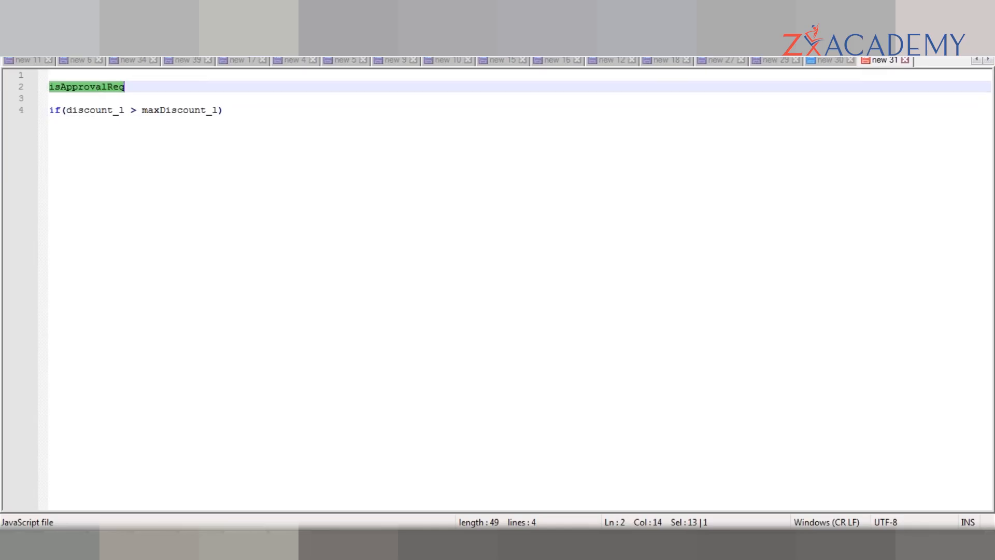
pyautogui.press('BackSpace')
pyautogui.click(238, 109)
pyautogui.write('and')
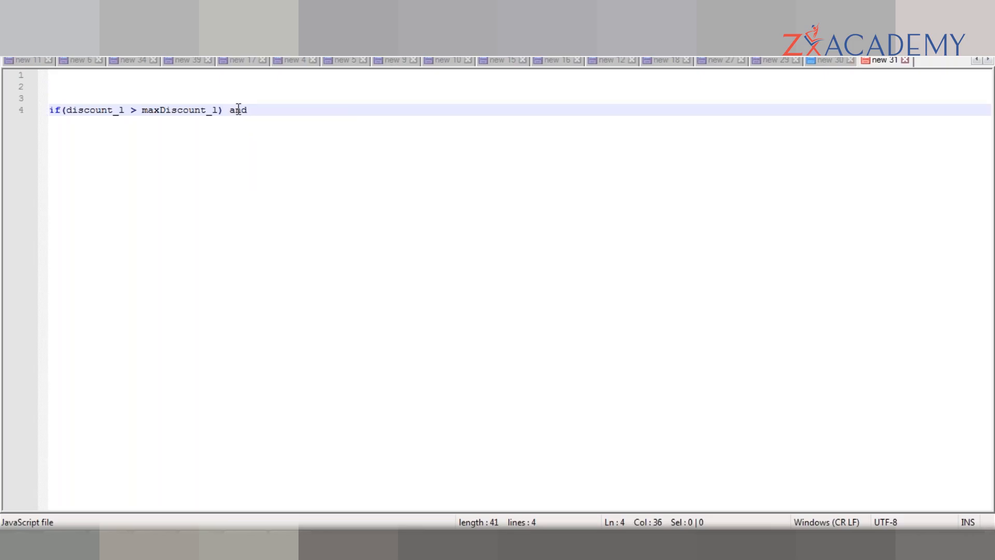
pyautogui.hotkey('ctrl', 'v')
pyautogui.doubleClick(290, 110)
pyautogui.hotkey('ctrl', 'v')
pyautogui.write('= ""')
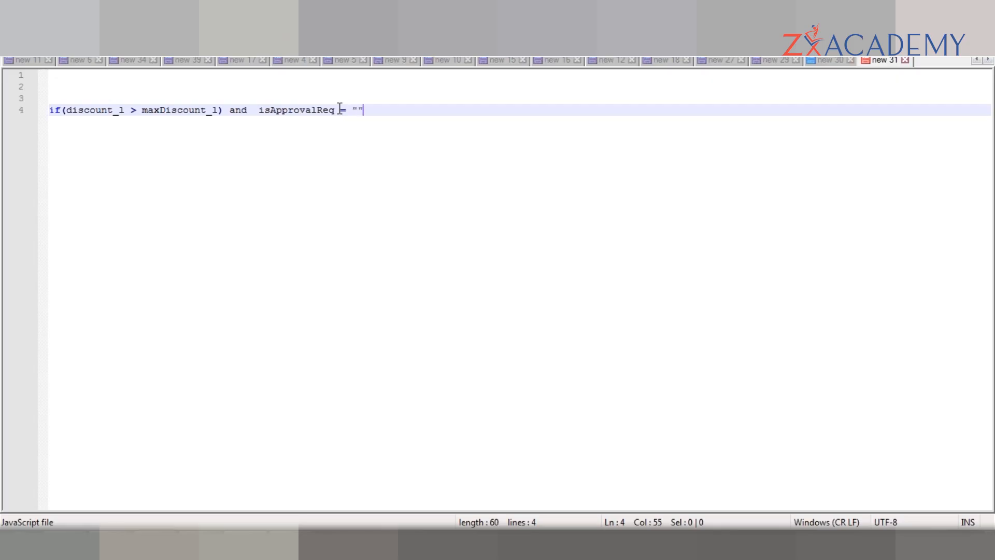
# - Set the isApprovalReq comparison value to "No" and enclose both comparisons in one pair of parentheses
pyautogui.press('Left')
pyautogui.write('No')
pyautogui.click(421, 108)
pyautogui.write(')')
pyautogui.click(223, 110)
pyautogui.press('BackSpace')
pyautogui.click(403, 116)
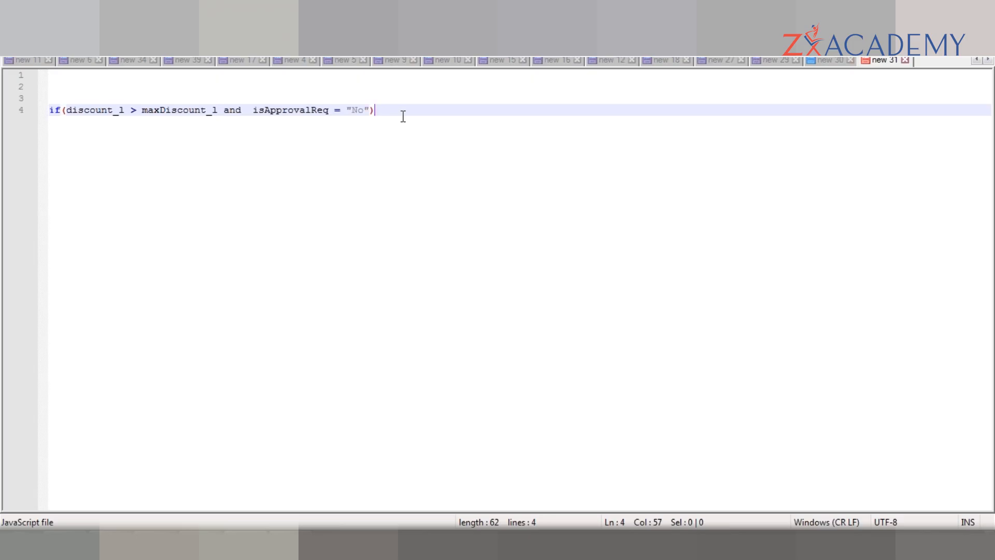
# - Add a braced body with an indented empty line to the if statement and remove the blank lines above it
pyautogui.write('{')
pyautogui.press('Return')
pyautogui.press('Return')
pyautogui.press('Tab')
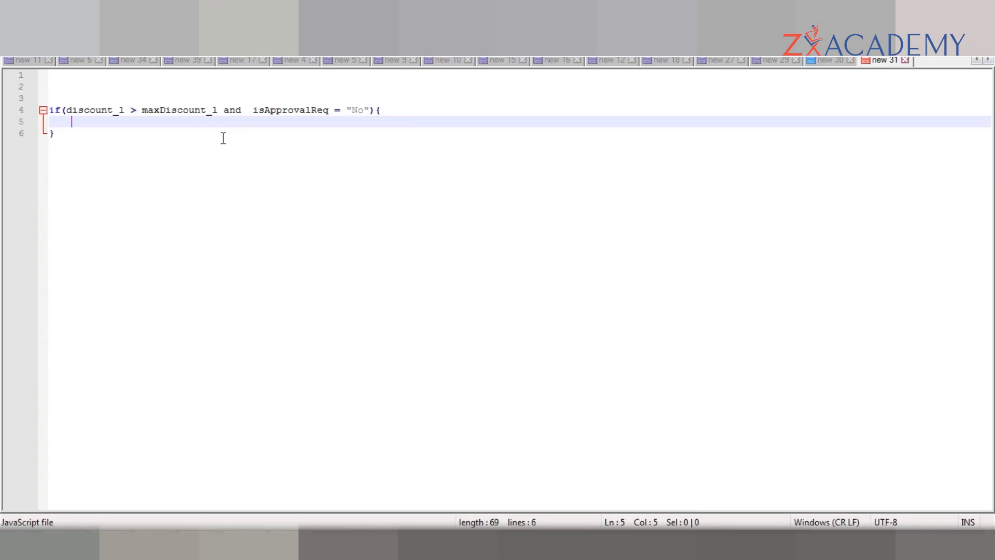
pyautogui.click(110, 90)
pyautogui.press('Down')
pyautogui.press('Down')
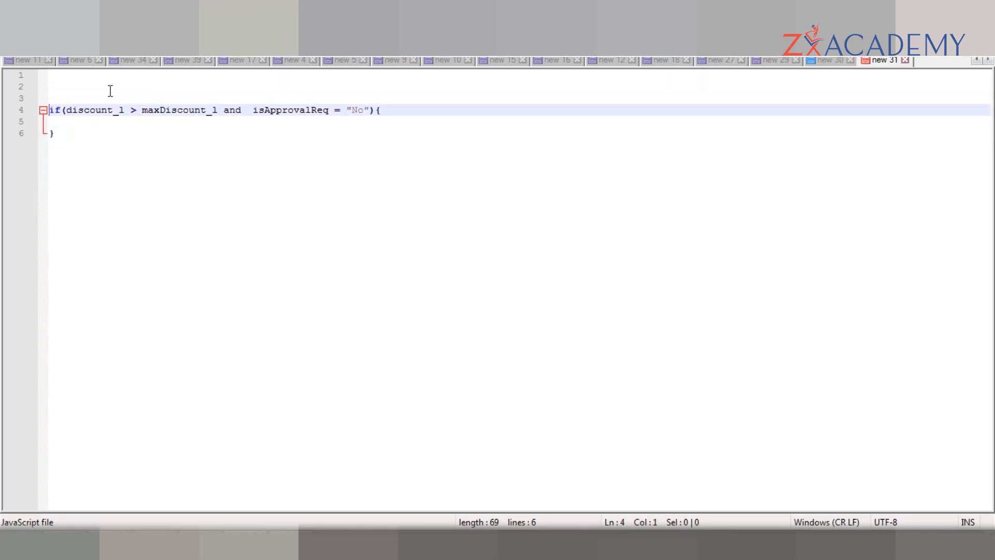
pyautogui.press('BackSpace')
pyautogui.press('BackSpace')
pyautogui.press('BackSpace')
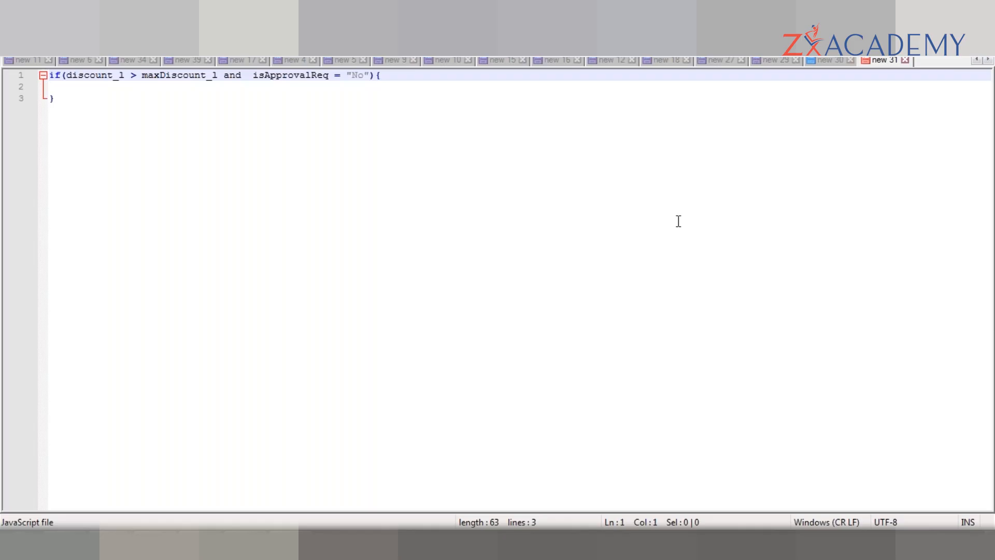
# - Begin a return statement in the if body and check the function's expected return type in the BML Editor
pyautogui.click(266, 90)
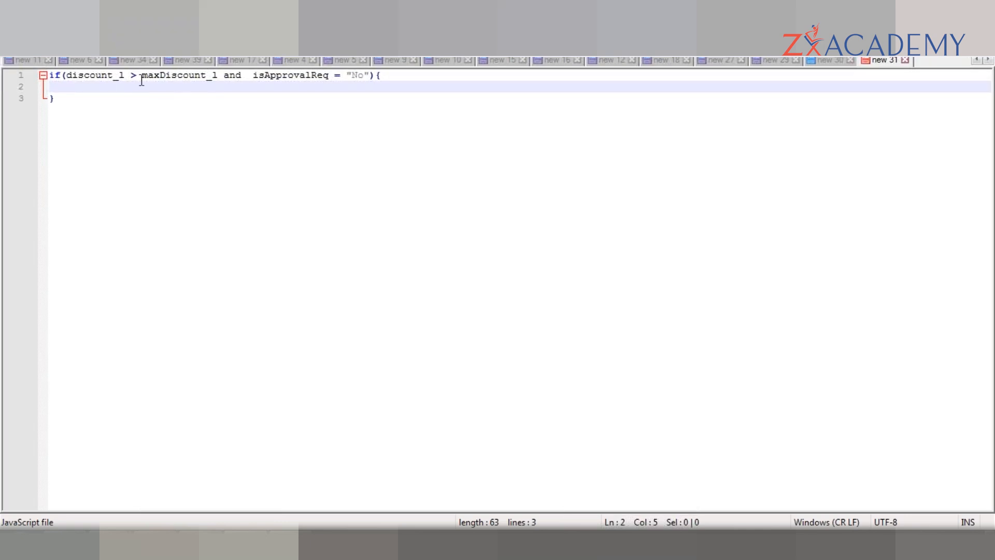
pyautogui.write('r')
pyautogui.click(187, 80)
pyautogui.write('et')
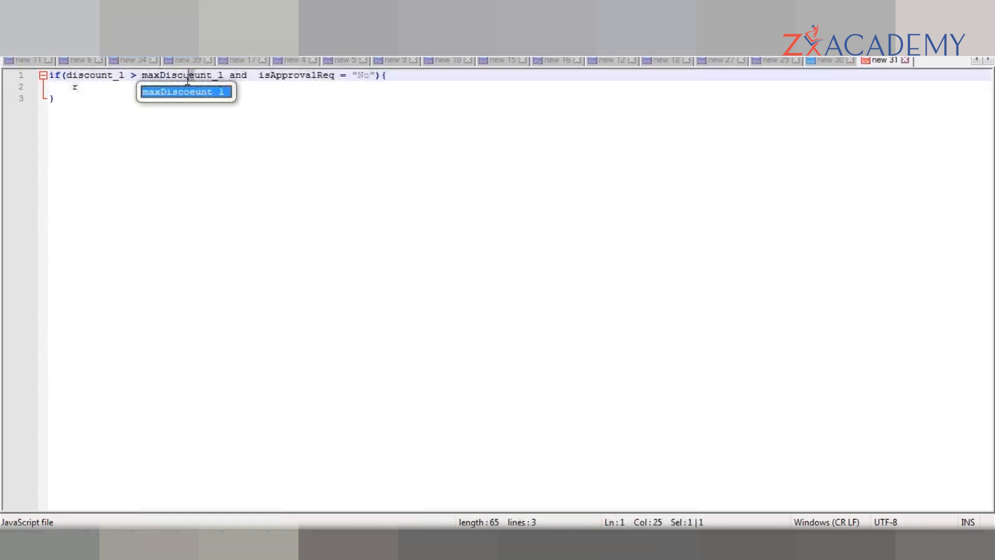
pyautogui.hotkey('alt', 'Tab')
pyautogui.click(150, 340)
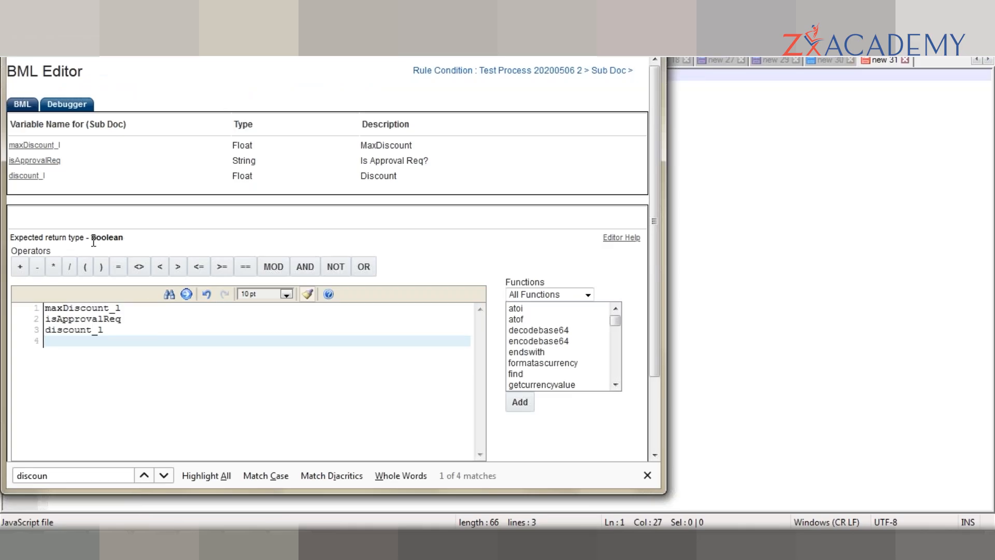
pyautogui.doubleClick(73, 238)
pyautogui.hotkey('alt', 'Tab')
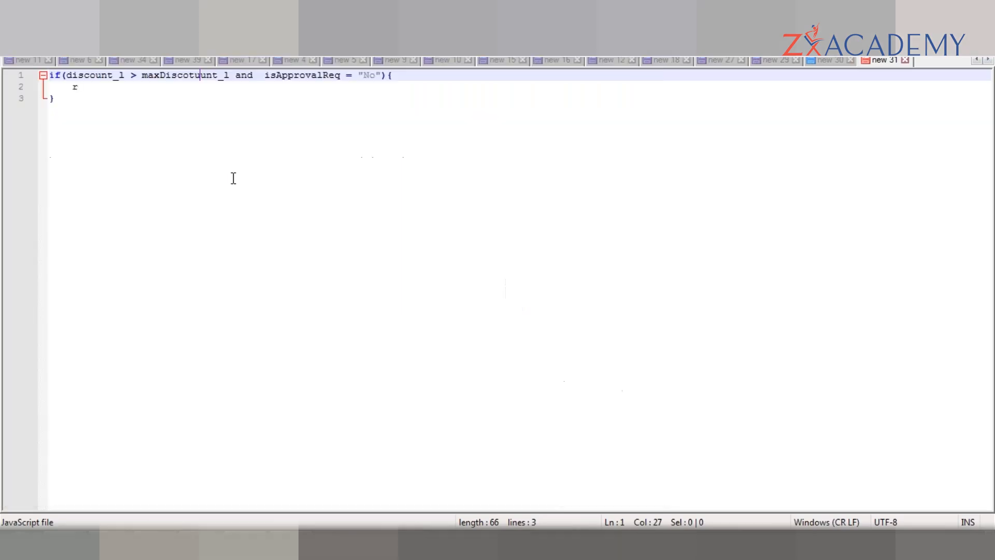
# - Change the isApprovalReq comparison operator to == and switch back to the BML Editor
pyautogui.click(402, 79)
pyautogui.click(361, 77)
pyautogui.write('=')
pyautogui.click(194, 77)
pyautogui.hotkey('alt', 'Tab')
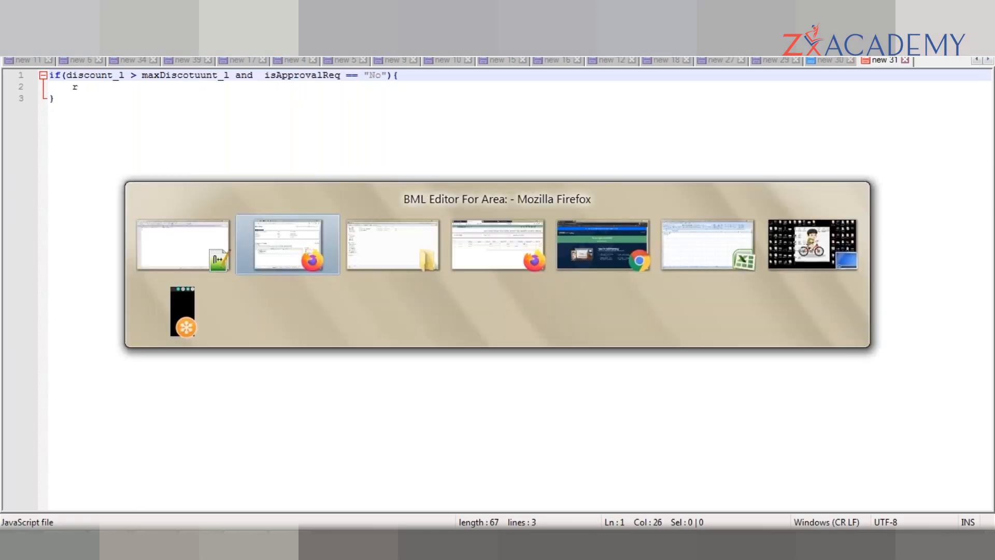
# - Replace the misspelled variable in the Notepad++ if condition with maxDiscount_l taken from the BML Editor's variable list text
pyautogui.doubleClick(96, 308)
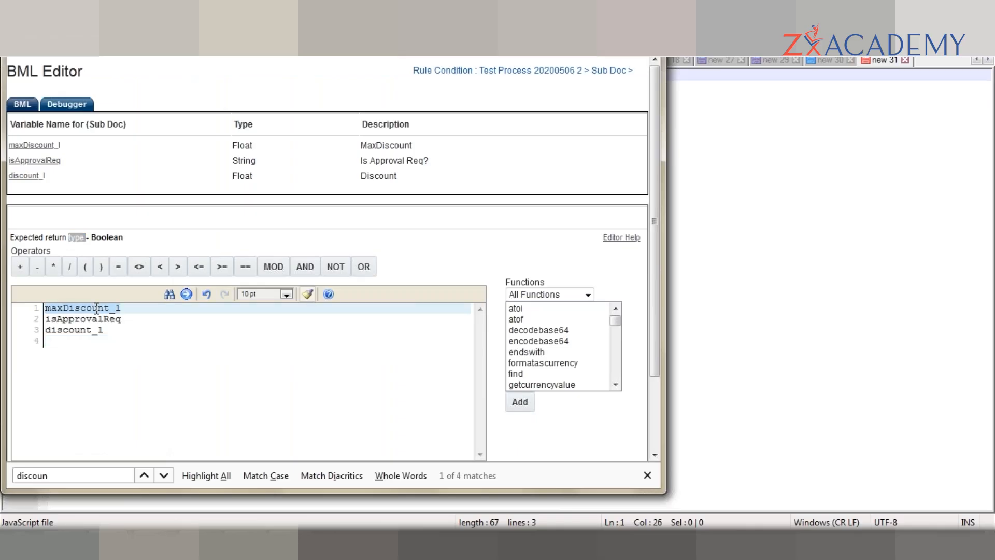
pyautogui.press('Delete')
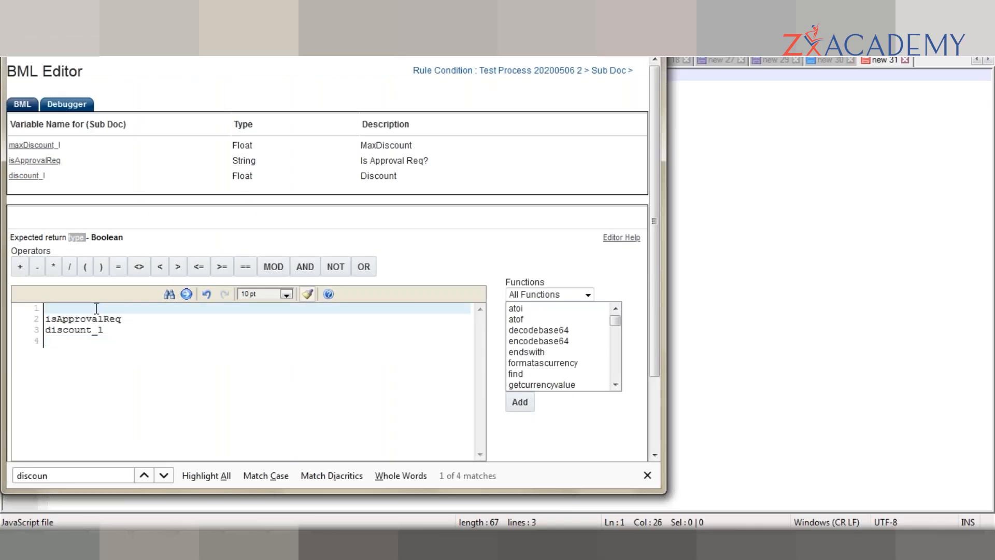
pyautogui.hotkey('alt', 'Tab')
pyautogui.doubleClick(168, 76)
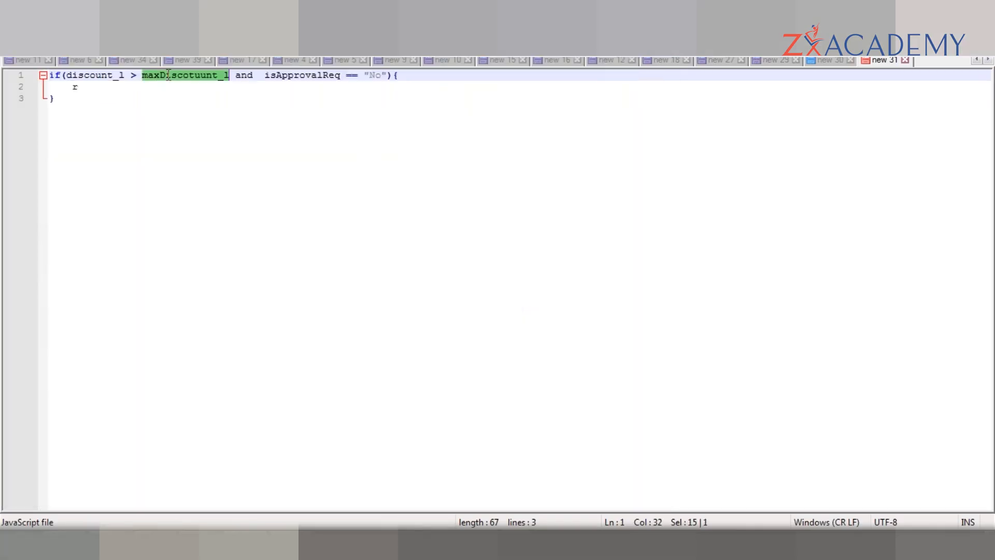
pyautogui.hotkey('ctrl', 'v')
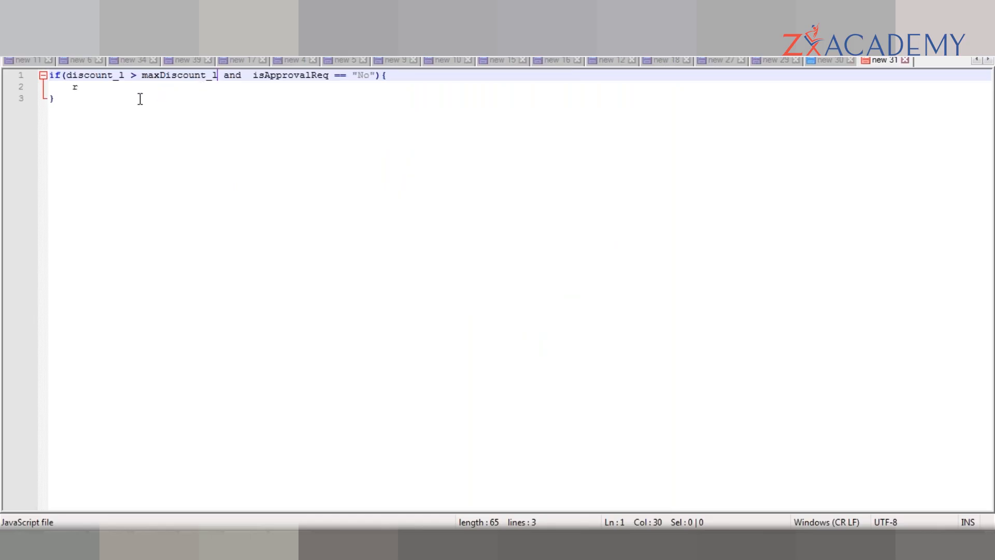
# - Complete "return true;" in the if body and add "return false;" on a line after the closing brace
pyautogui.click(113, 89)
pyautogui.write('e')
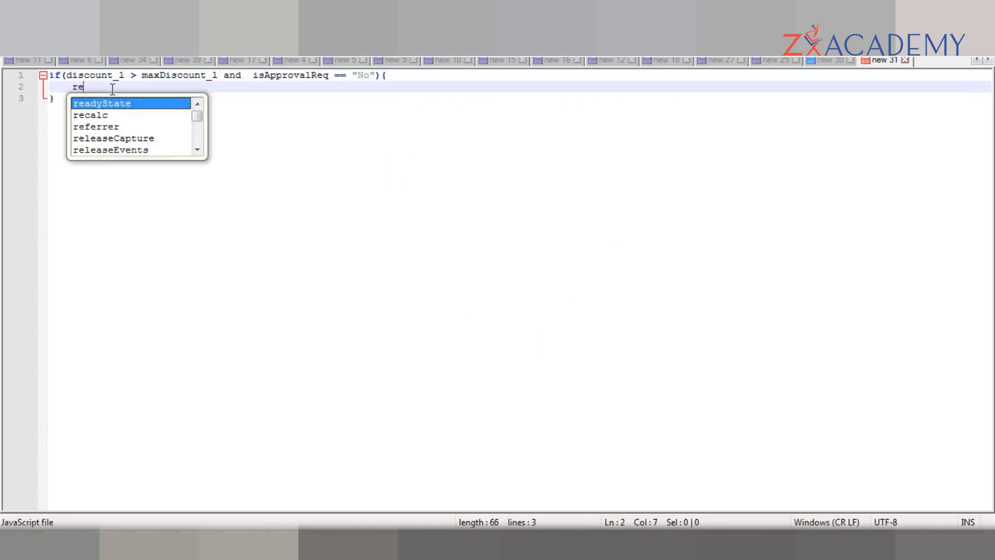
pyautogui.write('turn ')
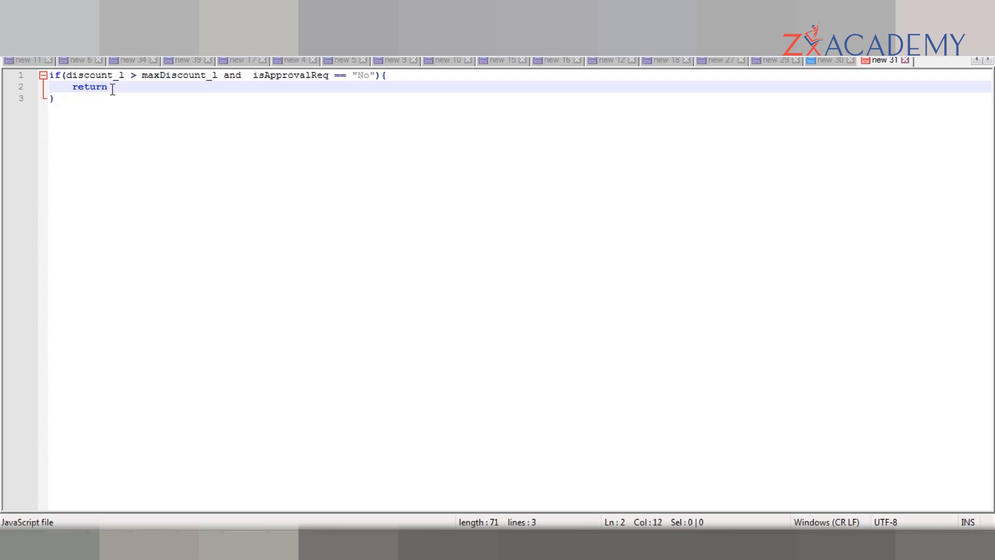
pyautogui.write('true;')
pyautogui.press('Down')
pyautogui.press('Return')
pyautogui.write('re')
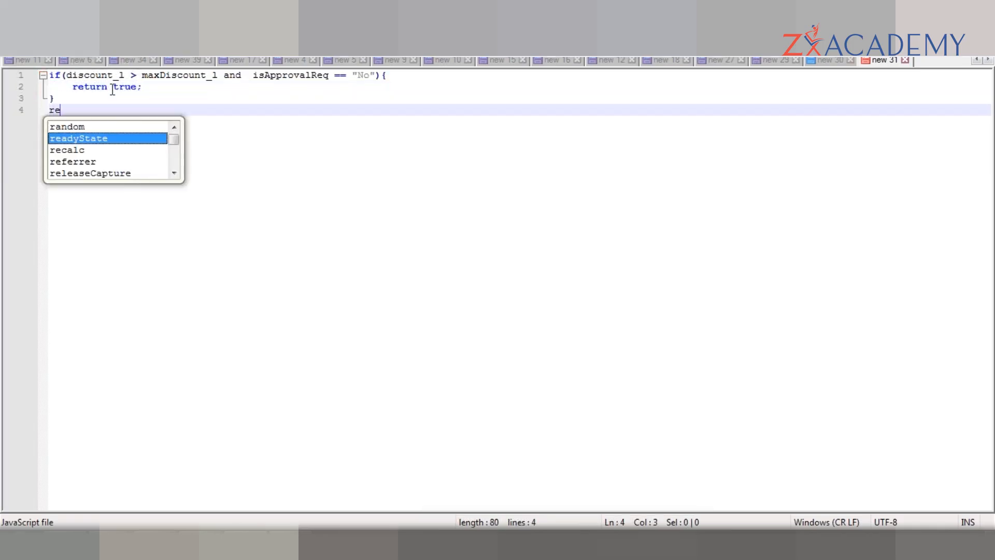
pyautogui.write('turn false;')
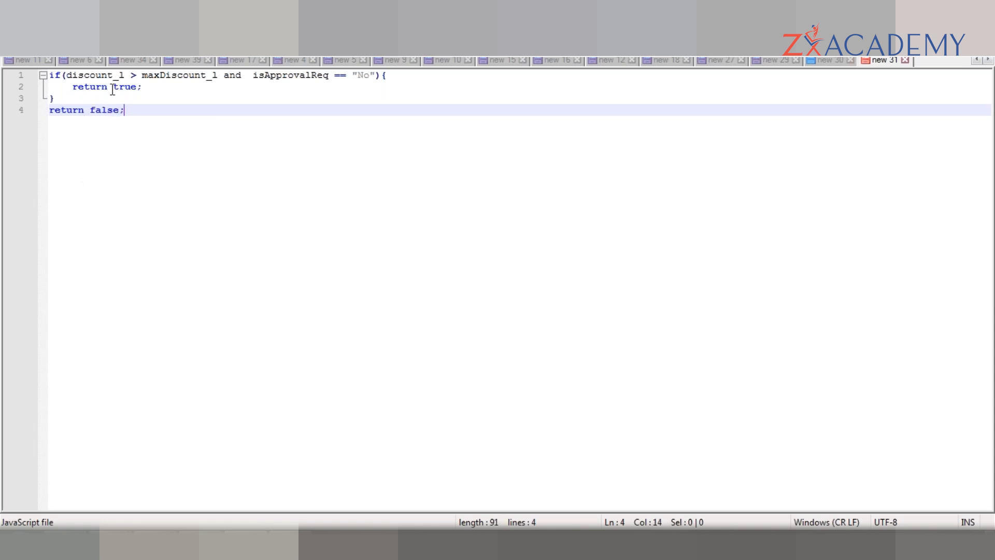
pyautogui.moveTo(84, 97); pyautogui.dragTo(50, 75)
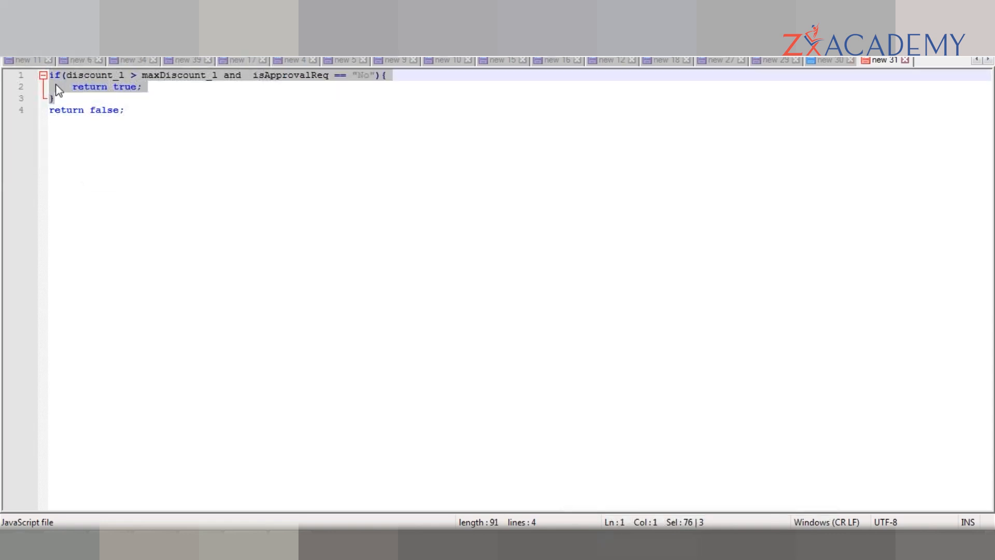
pyautogui.click(133, 113)
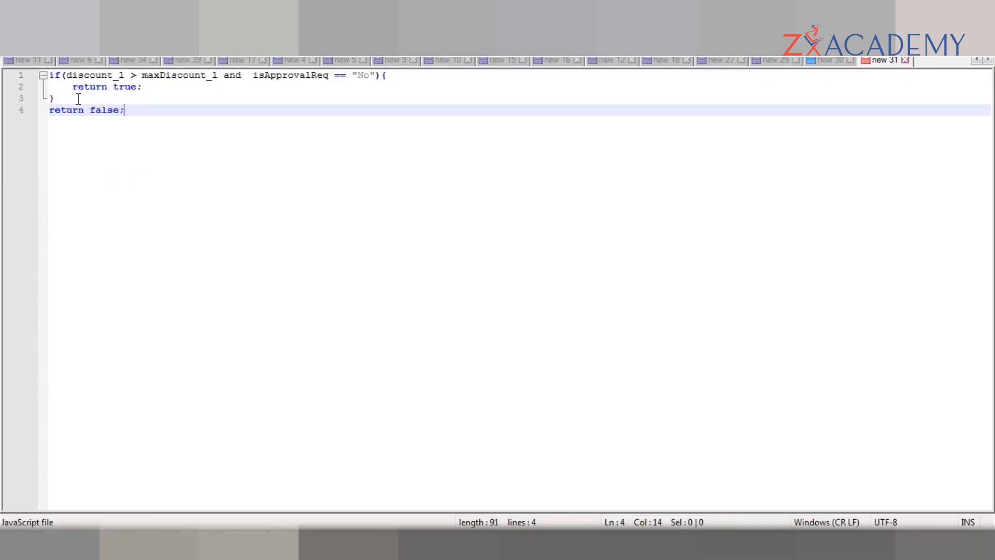
pyautogui.moveTo(78, 98); pyautogui.dragTo(49, 75)
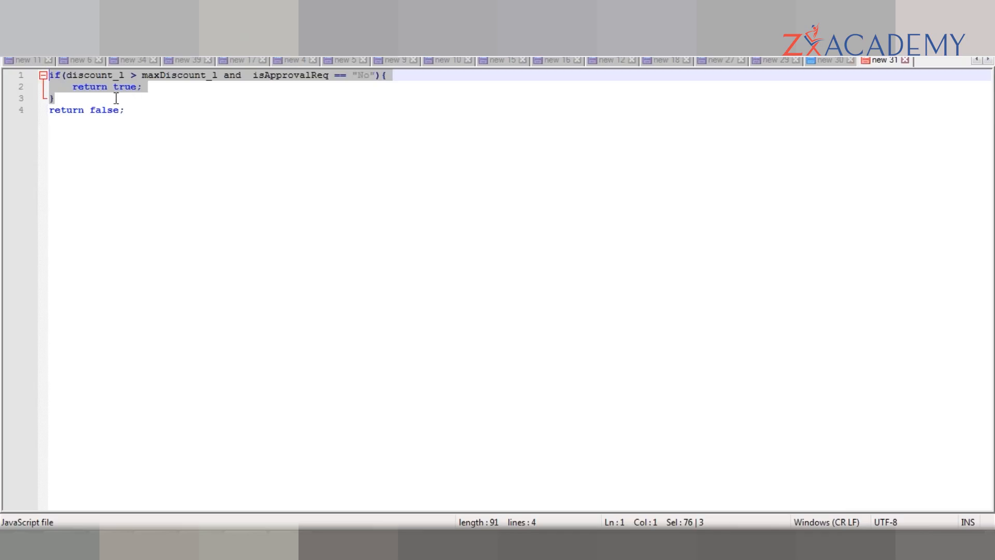
pyautogui.click(136, 118)
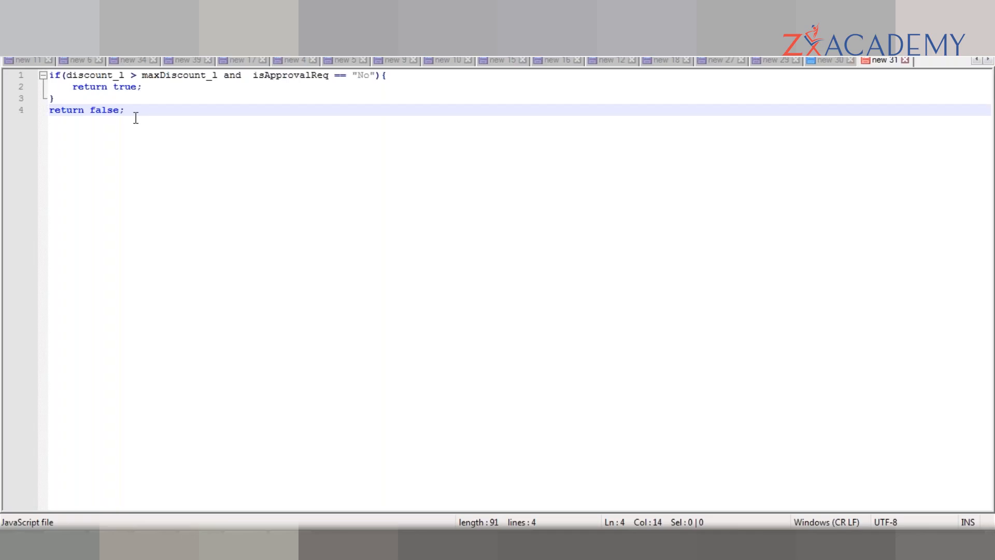
# - Copy the entire script and replace all code in the BML Editor with it
pyautogui.hotkey('ctrl', 'a')
pyautogui.hotkey('ctrl', 'c')
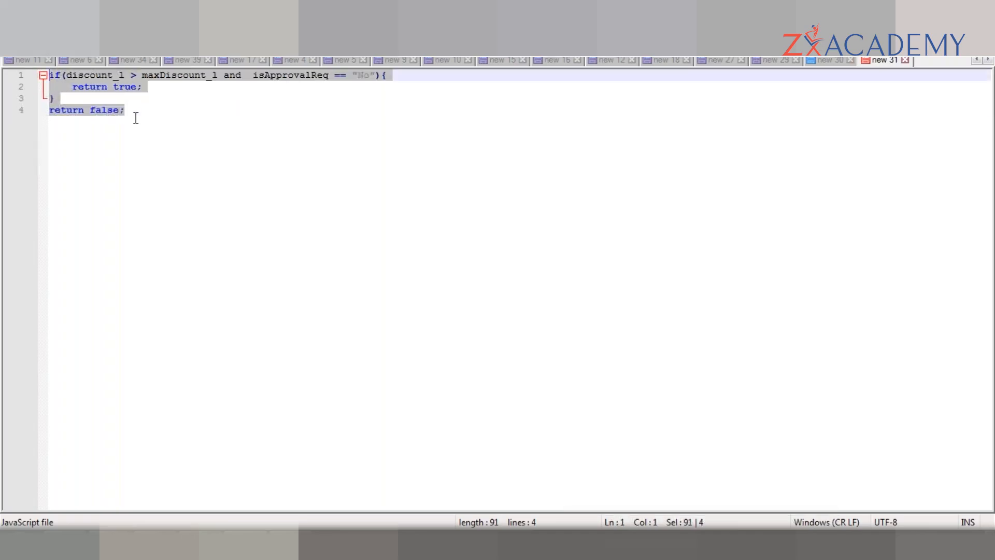
pyautogui.hotkey('alt', 'Tab')
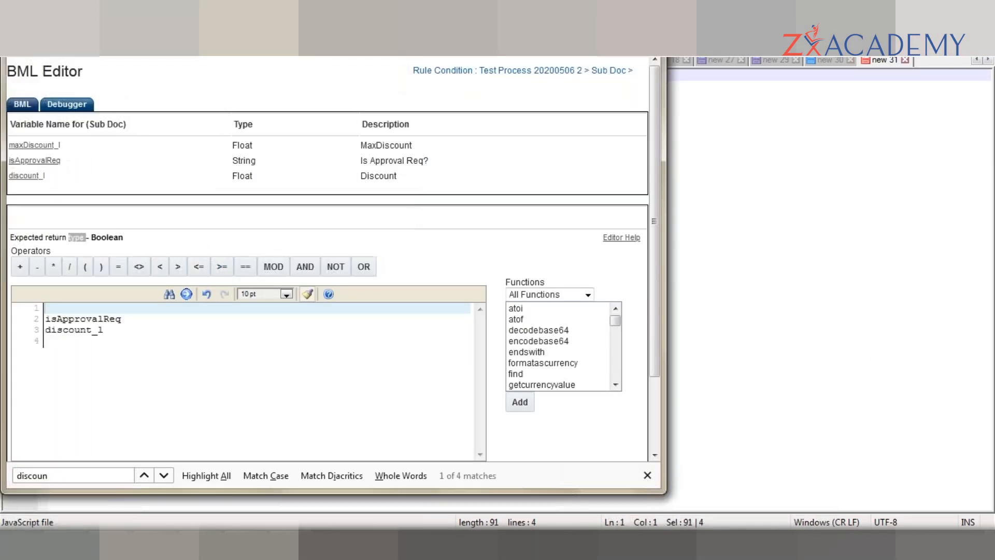
pyautogui.hotkey('ctrl', 'a')
pyautogui.hotkey('ctrl', 'v')
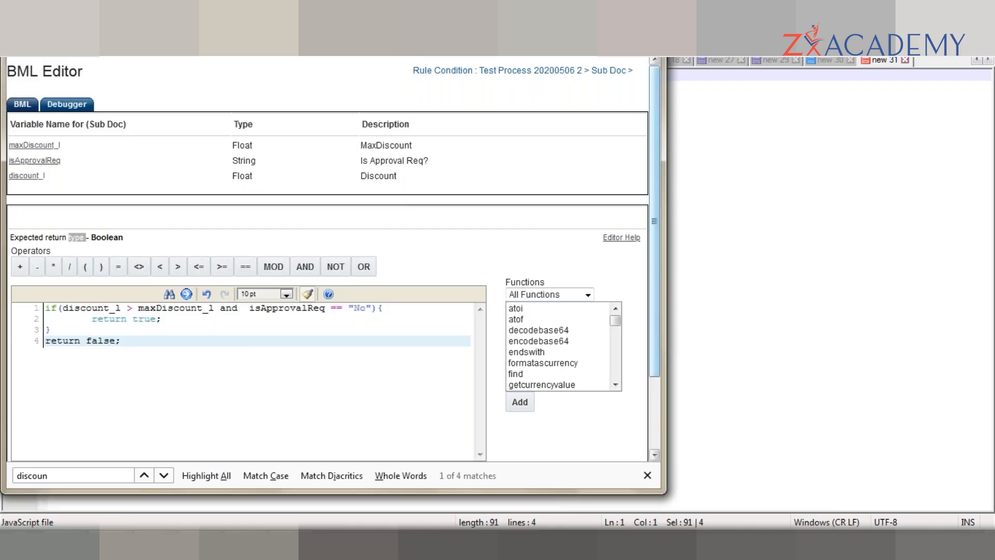
pyautogui.scroll(-3, 657, 269)
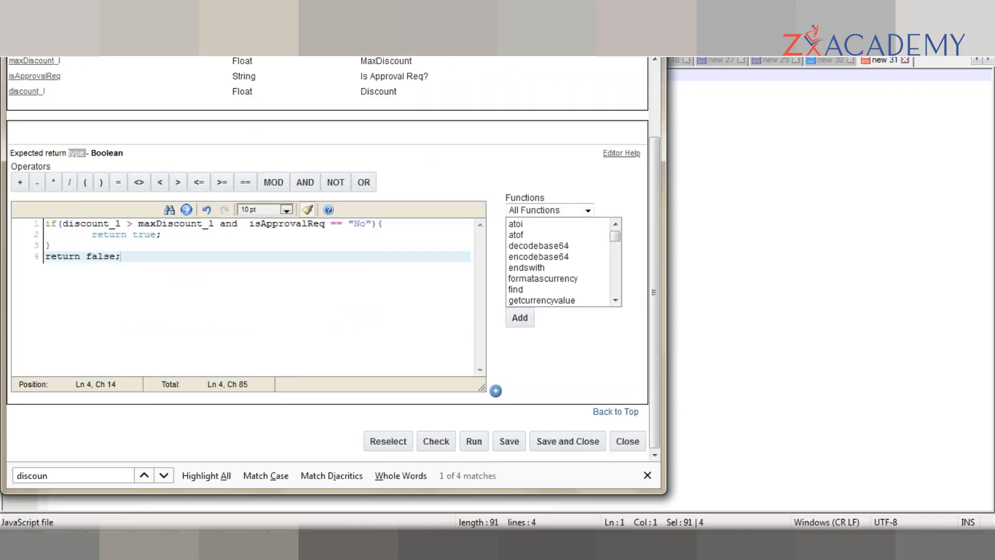
# - Check the BML function for errors, save it and close the BML Editor
pyautogui.doubleClick(146, 236)
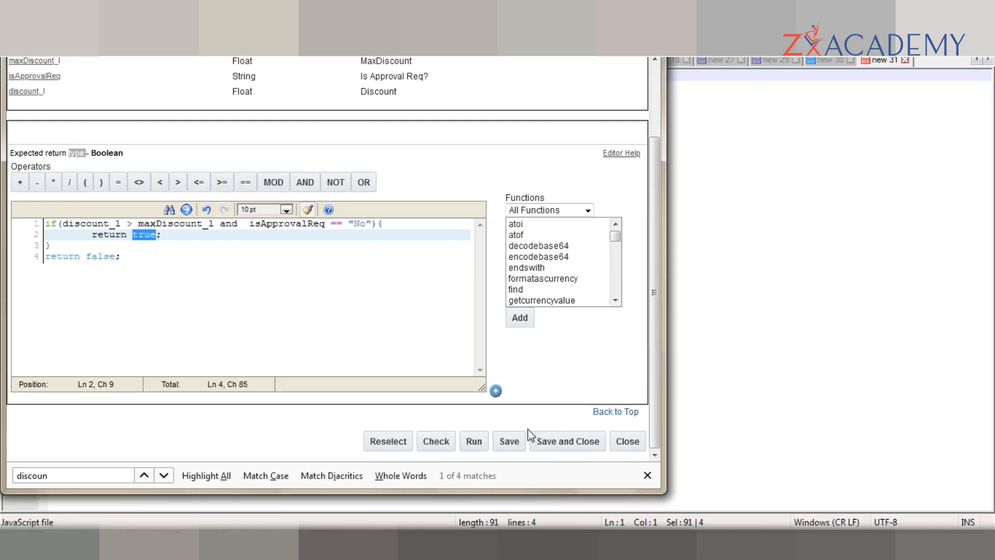
pyautogui.click(440, 449)
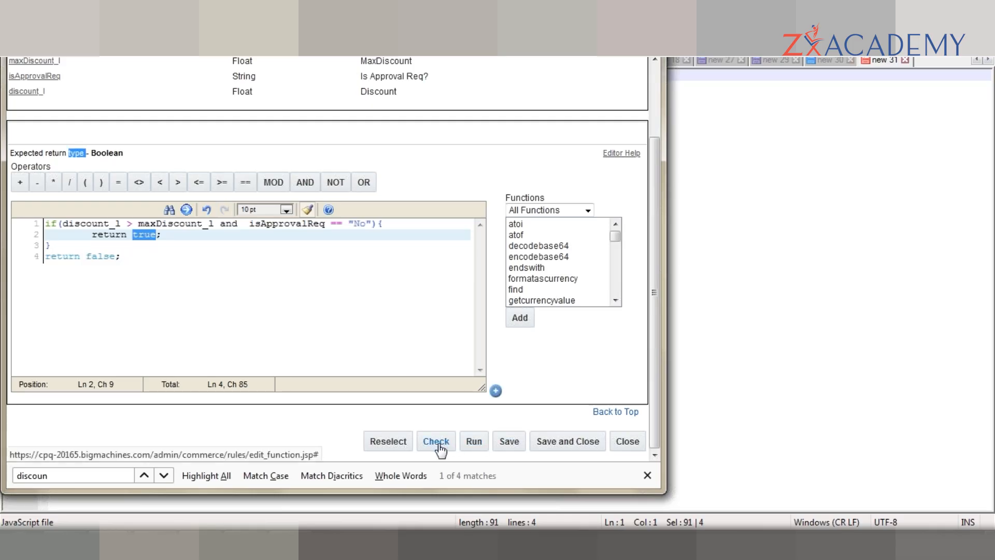
pyautogui.click(440, 449)
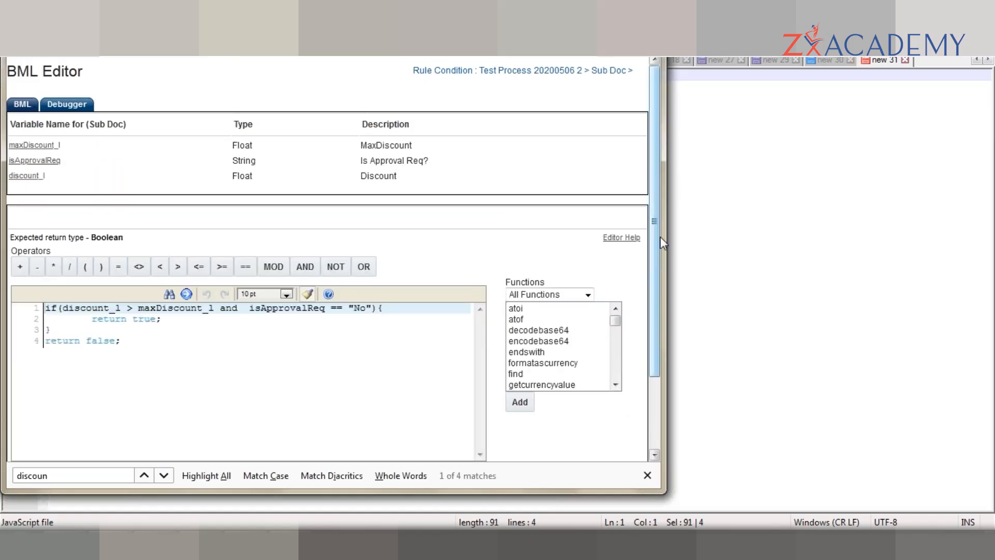
pyautogui.moveTo(660, 242); pyautogui.dragTo(661, 300)
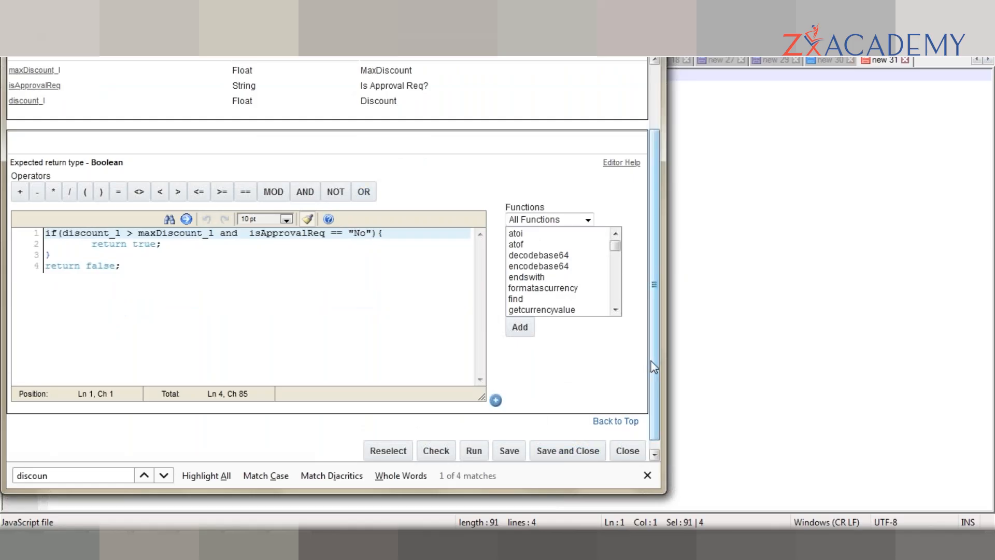
pyautogui.scroll(-1, 654, 367)
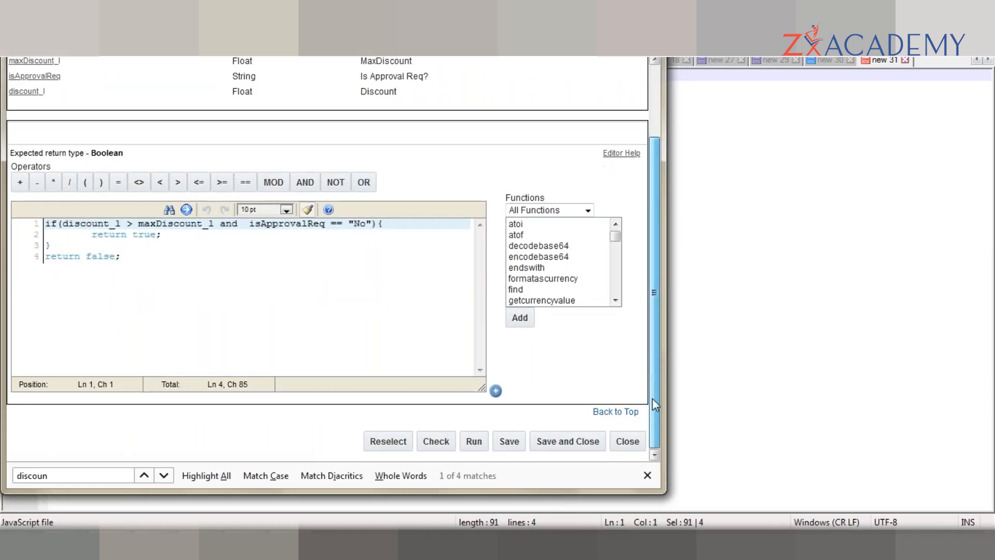
pyautogui.click(579, 447)
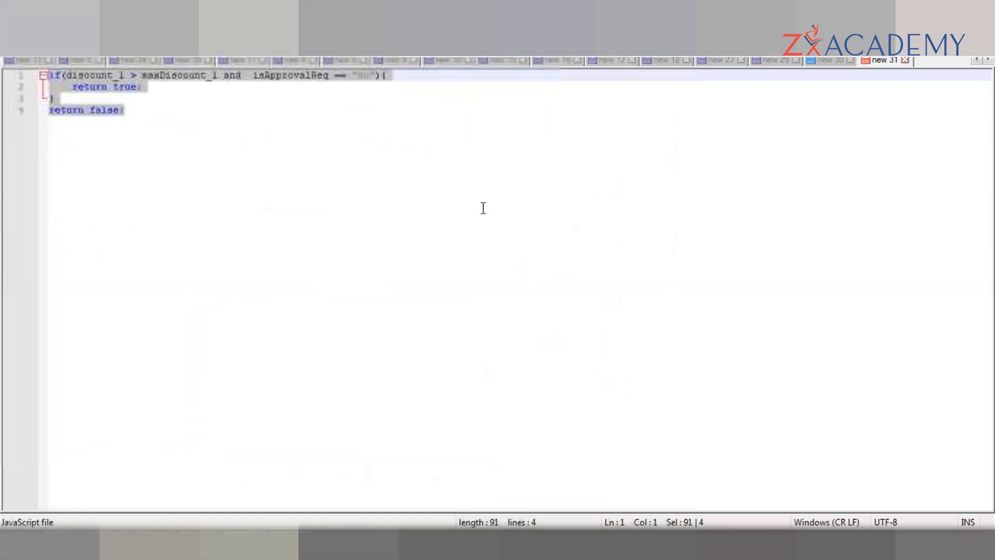
# - Return to the validation rule in Oracle CPQ Cloud and set Discount as the component to validate
pyautogui.hotkey('alt', 'Tab')
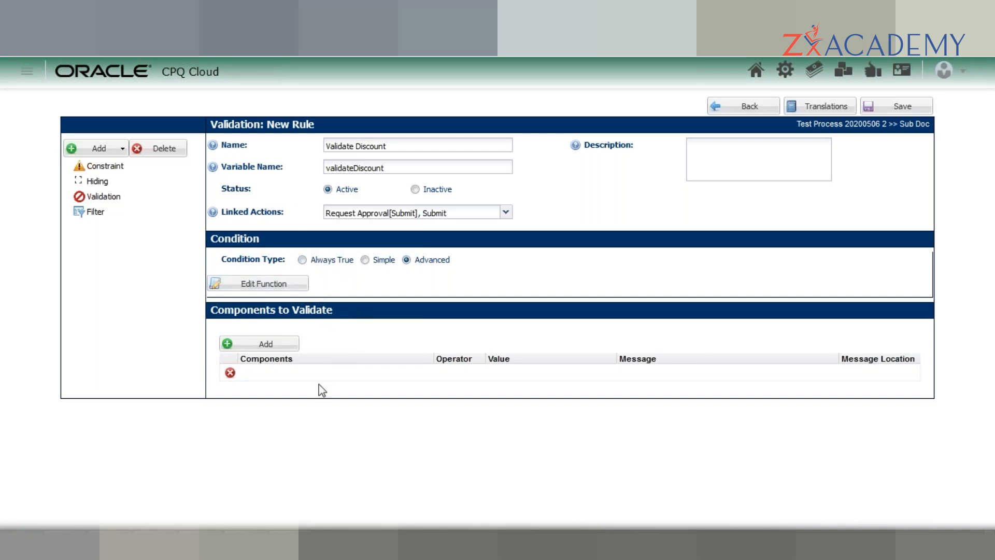
pyautogui.click(267, 373)
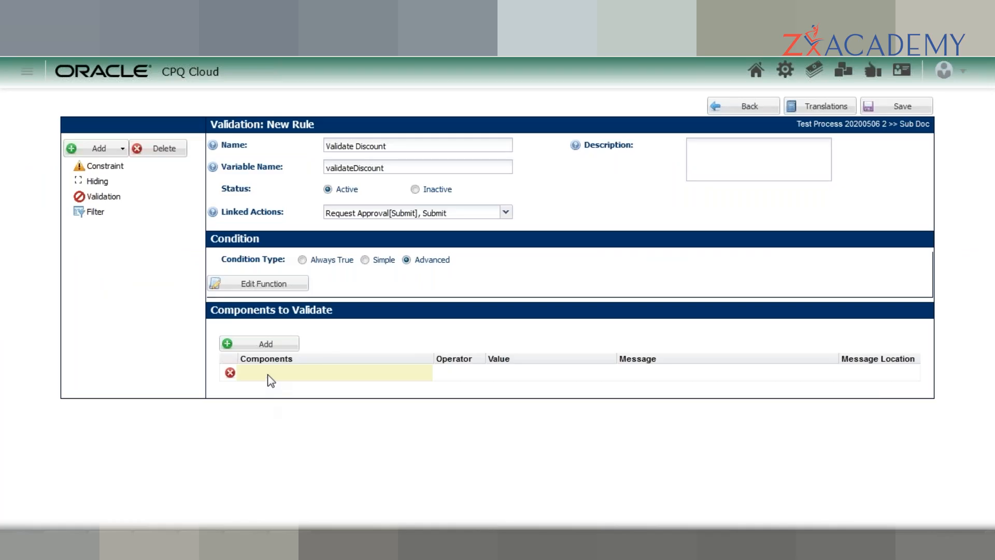
pyautogui.click(270, 381)
pyautogui.write('dis')
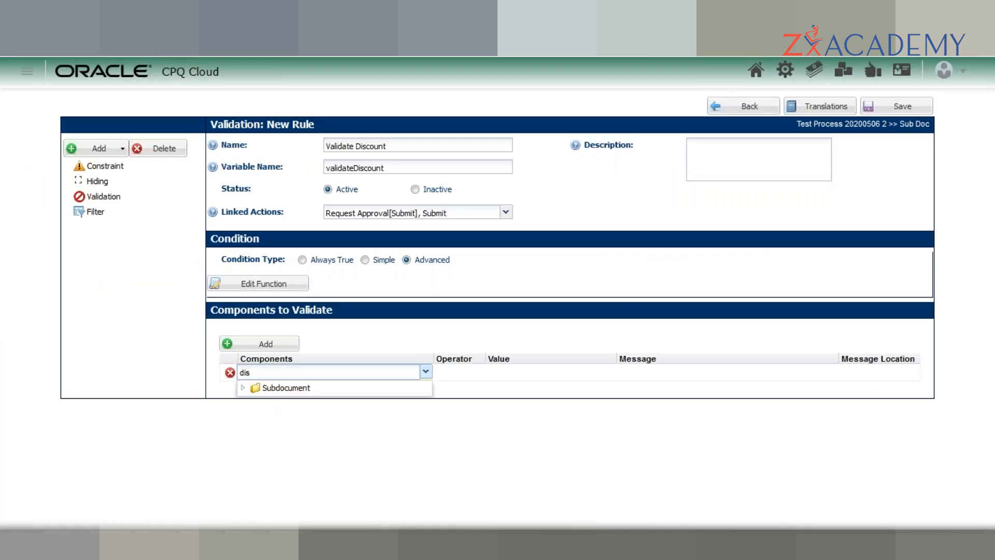
pyautogui.write('count')
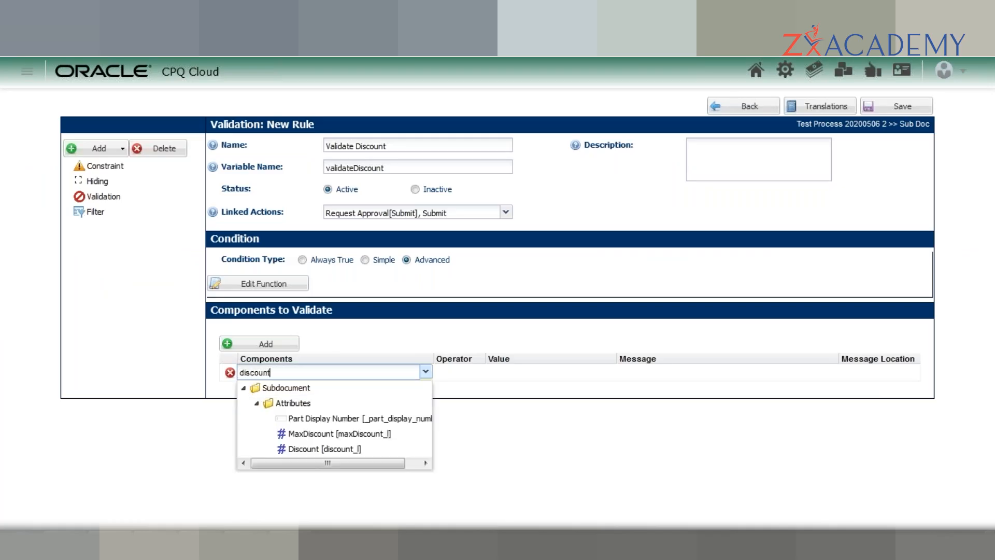
pyautogui.click(346, 433)
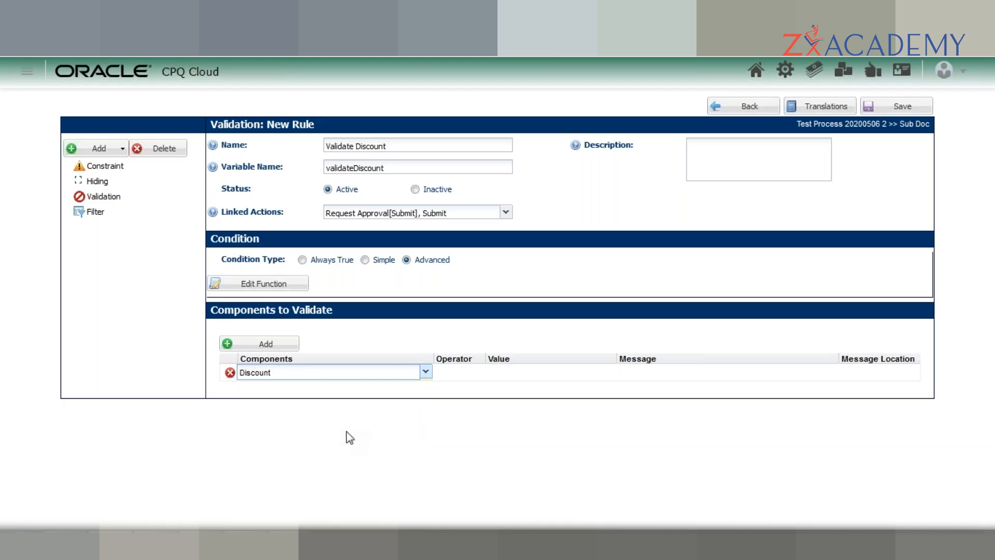
# - Examine the operators available for the Discount component and compare them with the condition in the Notepad++ script
pyautogui.click(466, 375)
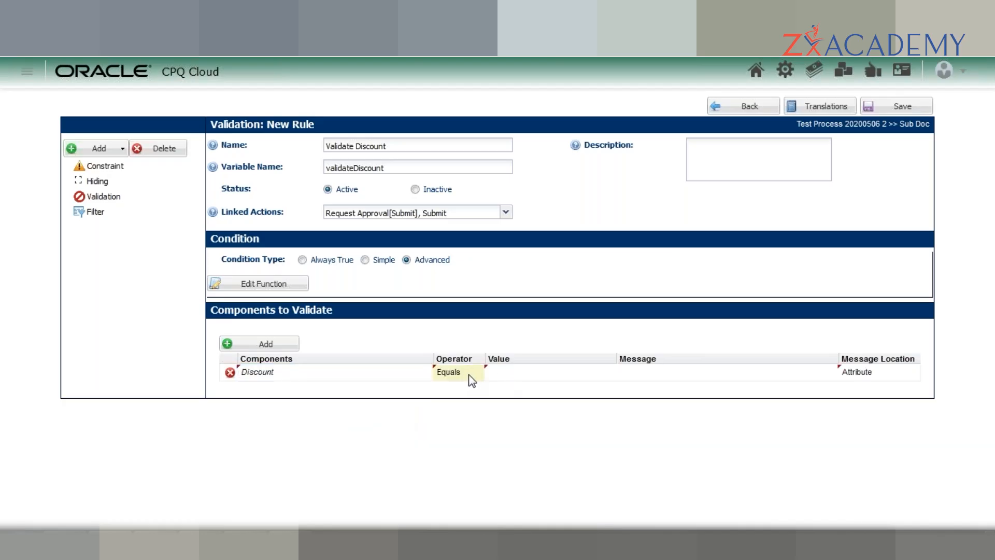
pyautogui.click(471, 377)
pyautogui.click(477, 372)
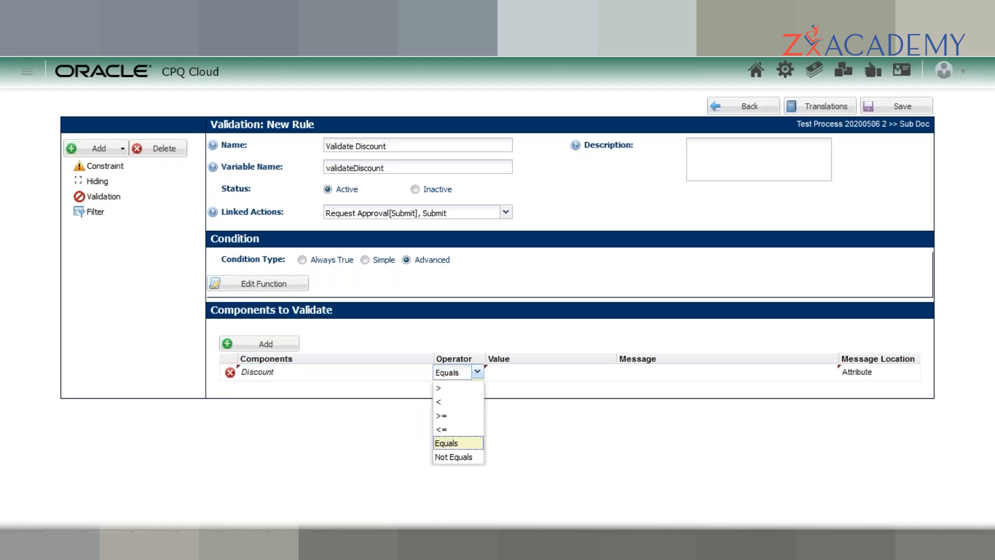
pyautogui.click(525, 453)
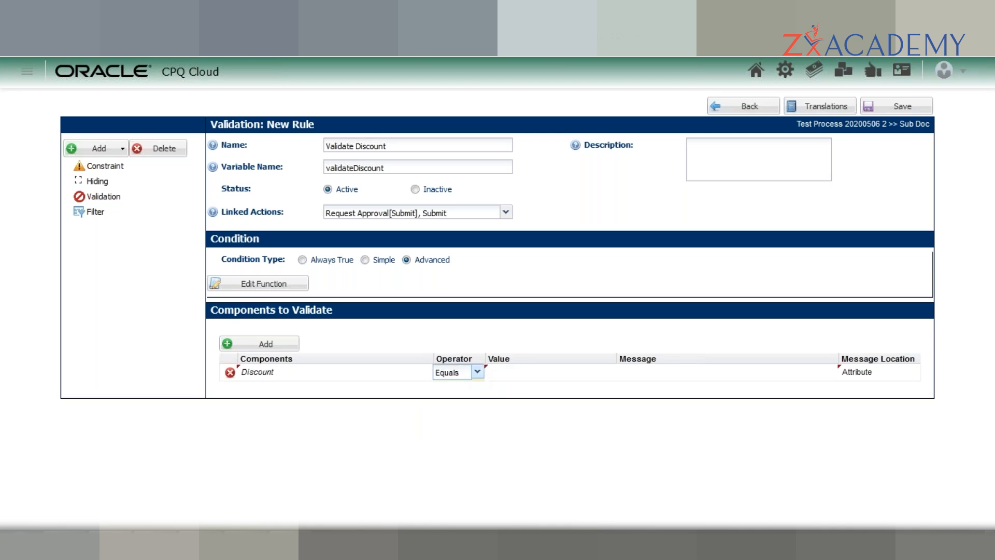
pyautogui.click(477, 371)
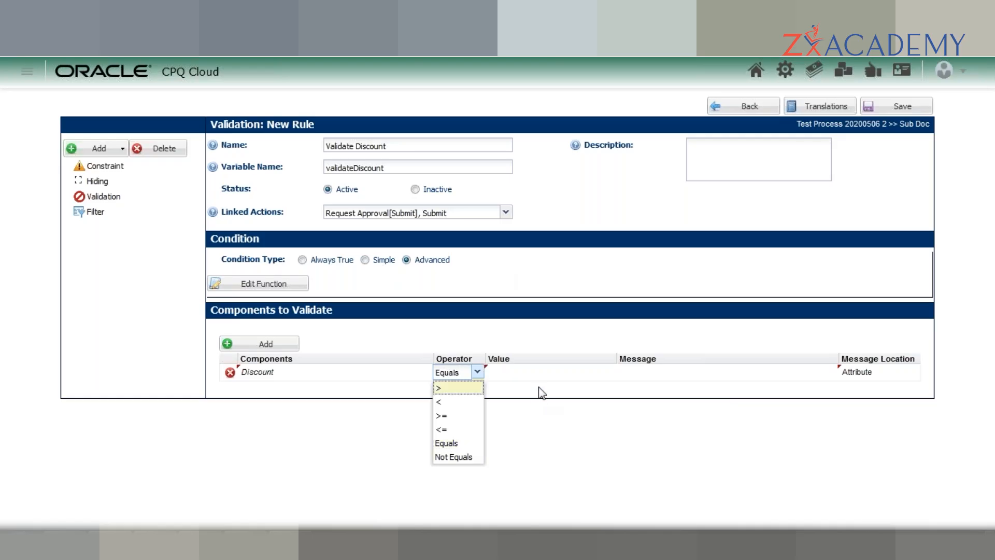
pyautogui.click(342, 283)
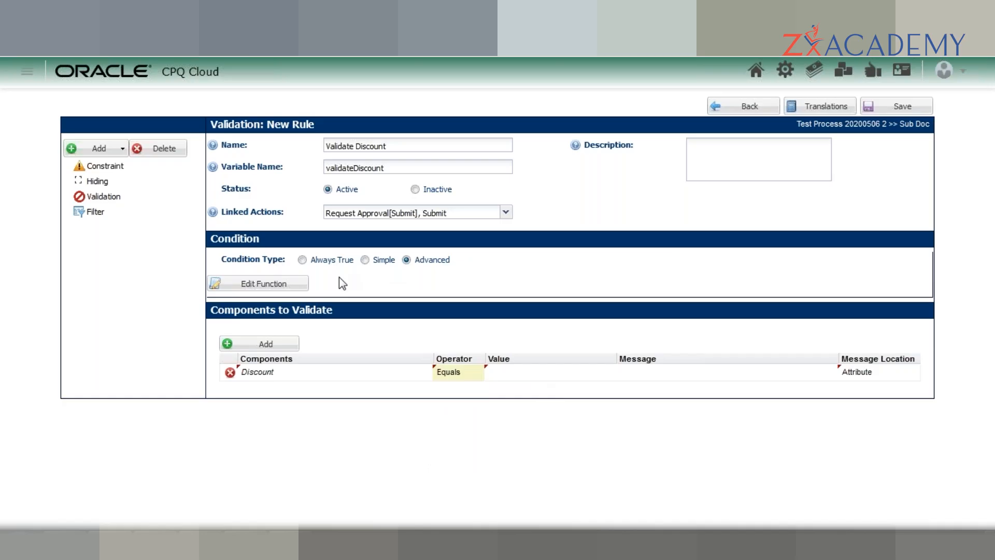
pyautogui.hotkey('alt', 'Tab')
pyautogui.hotkey('alt', 'Tab')
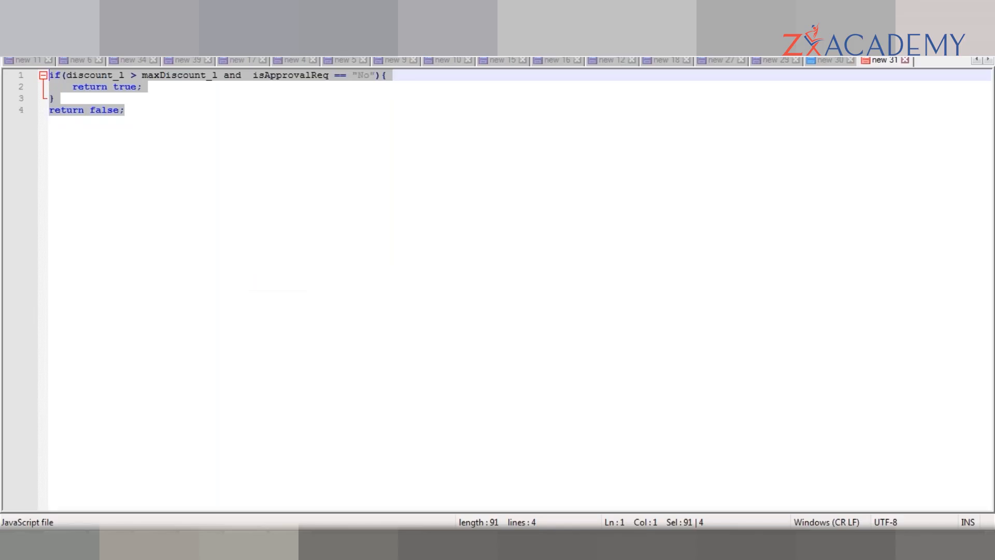
pyautogui.hotkey('alt', 'Tab')
pyautogui.hotkey('alt', 'Tab')
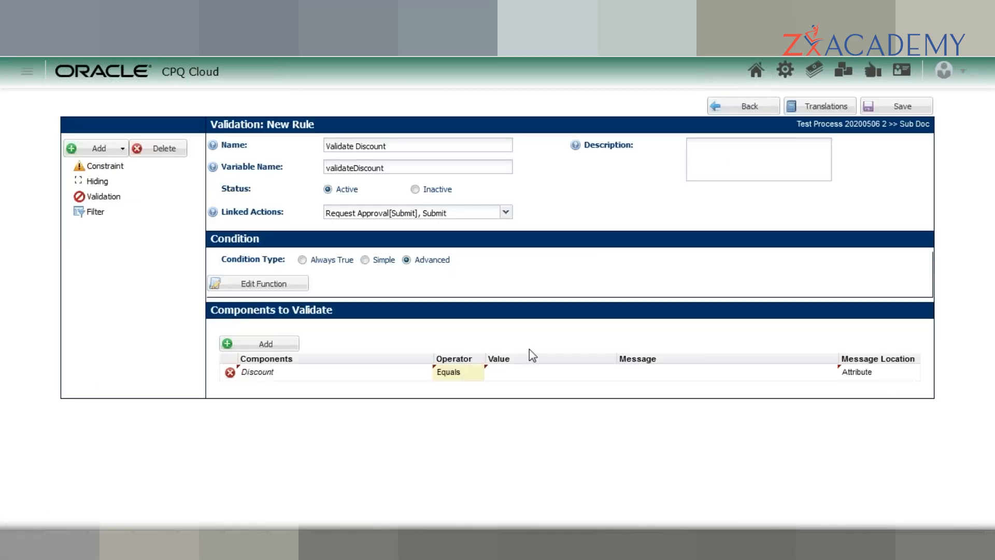
# - Set the Discount component's operator to > and its comparison value to 0
pyautogui.click(475, 374)
pyautogui.click(477, 372)
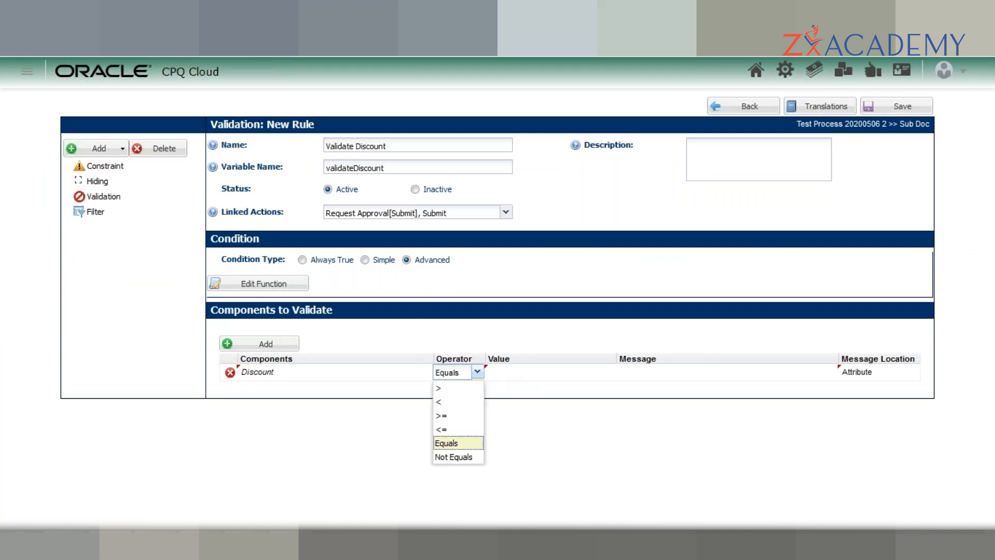
pyautogui.click(461, 389)
pyautogui.click(508, 378)
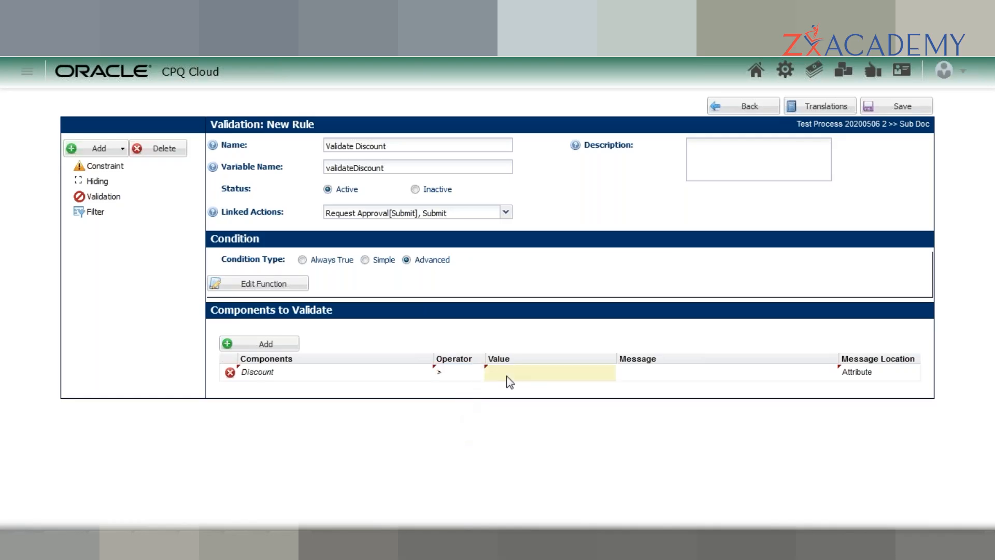
pyautogui.write('0')
pyautogui.click(546, 318)
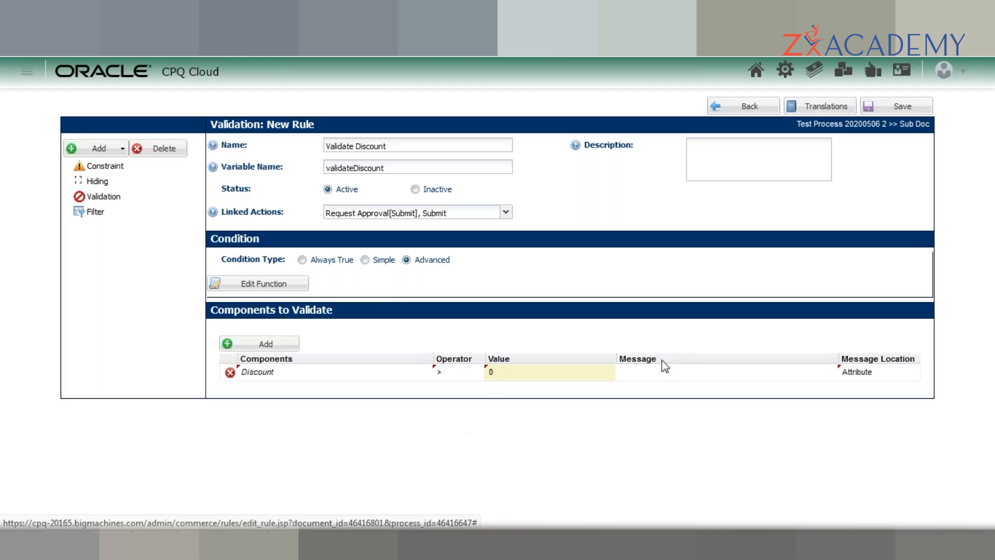
# - Enter "Please enter a lesser discounts." as the validation message for the Discount component
pyautogui.click(668, 374)
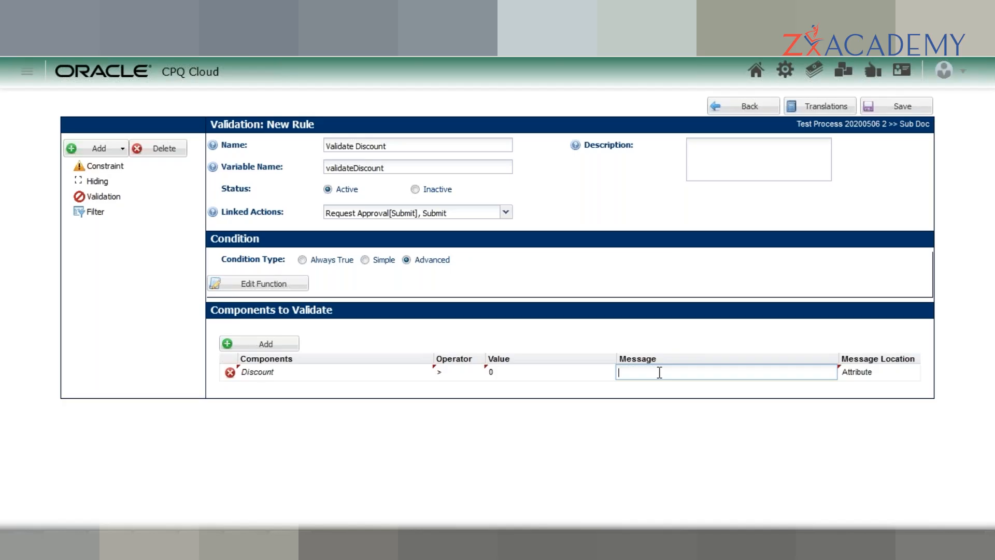
pyautogui.write('Please enter a lesser discounts.')
pyautogui.click(725, 331)
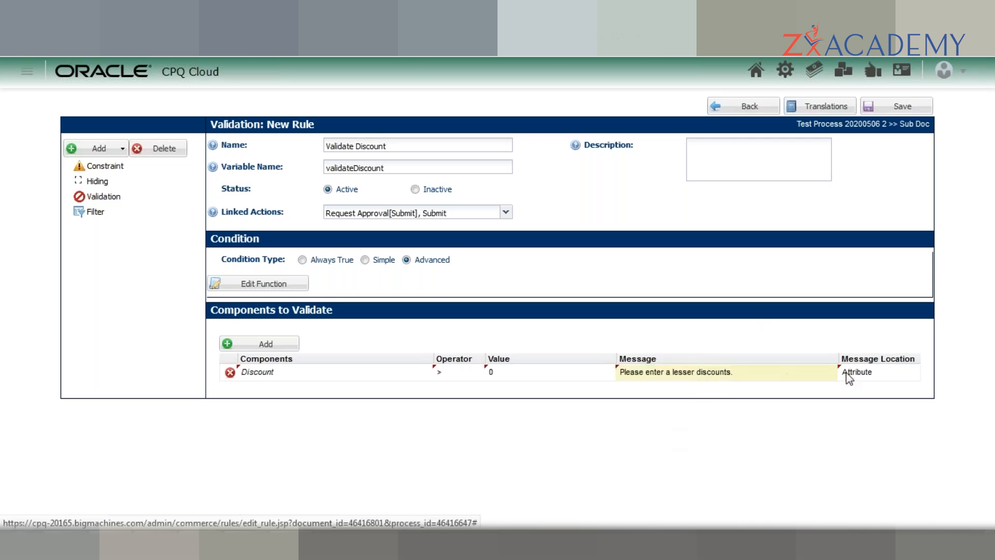
# - Choose Attribute as the message location for the Discount component and save the validation rule
pyautogui.click(890, 374)
pyautogui.click(913, 371)
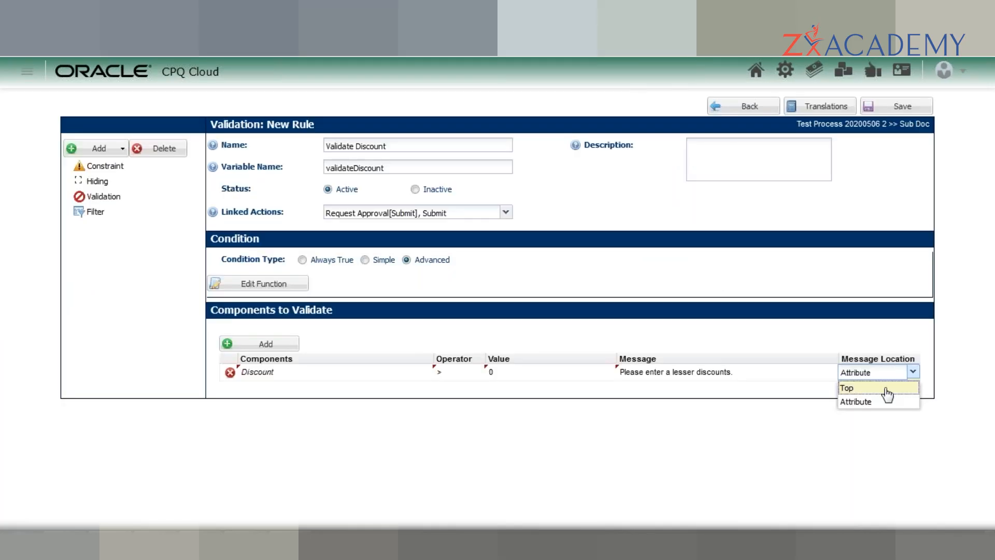
pyautogui.click(858, 402)
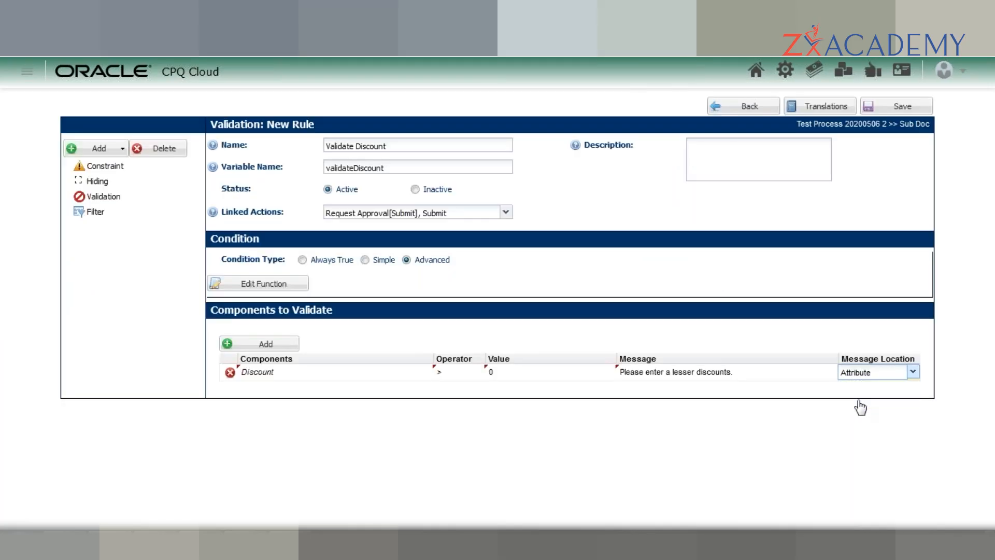
pyautogui.click(846, 341)
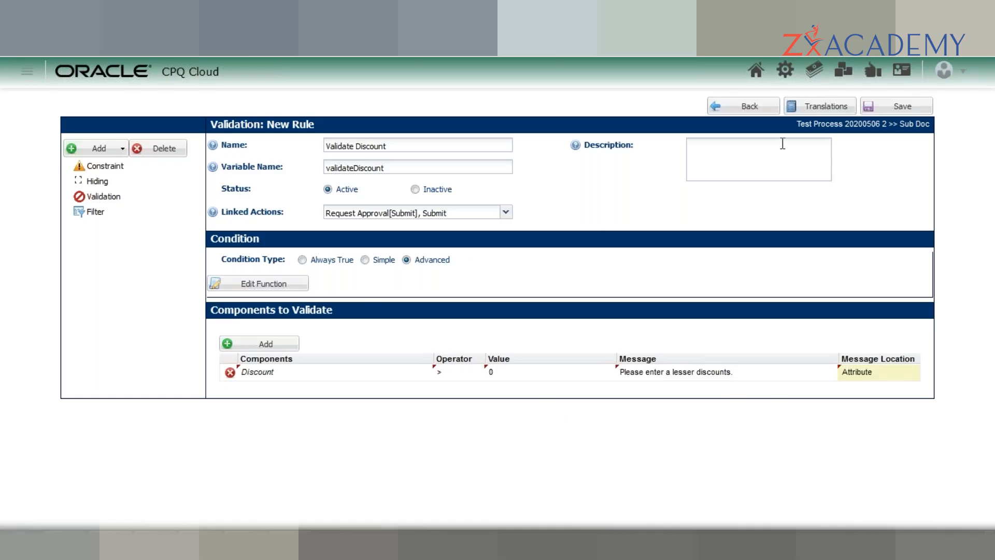
pyautogui.click(915, 106)
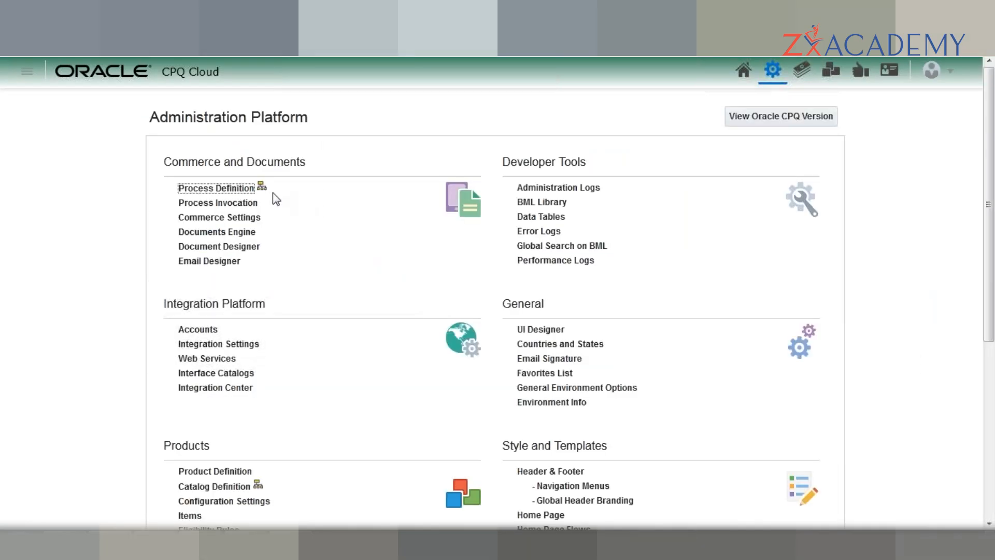
# - Open the Processes Quick Links, select Test Process 20200506 2 and deploy it
pyautogui.click(261, 187)
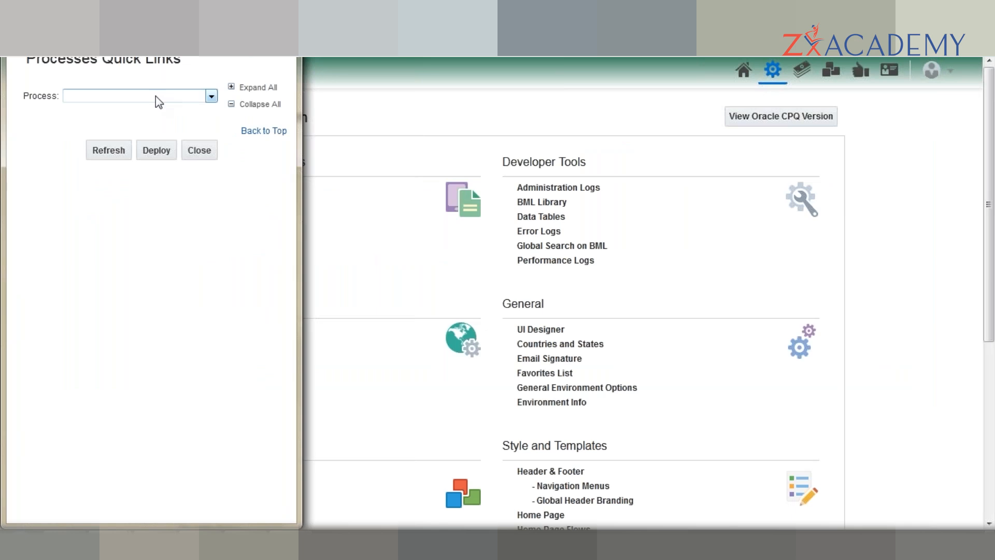
pyautogui.click(158, 96)
pyautogui.press('t')
pyautogui.press('t')
pyautogui.press('t')
pyautogui.press('t')
pyautogui.press('t')
pyautogui.press('t')
pyautogui.press('t')
pyautogui.press('t')
pyautogui.press('t')
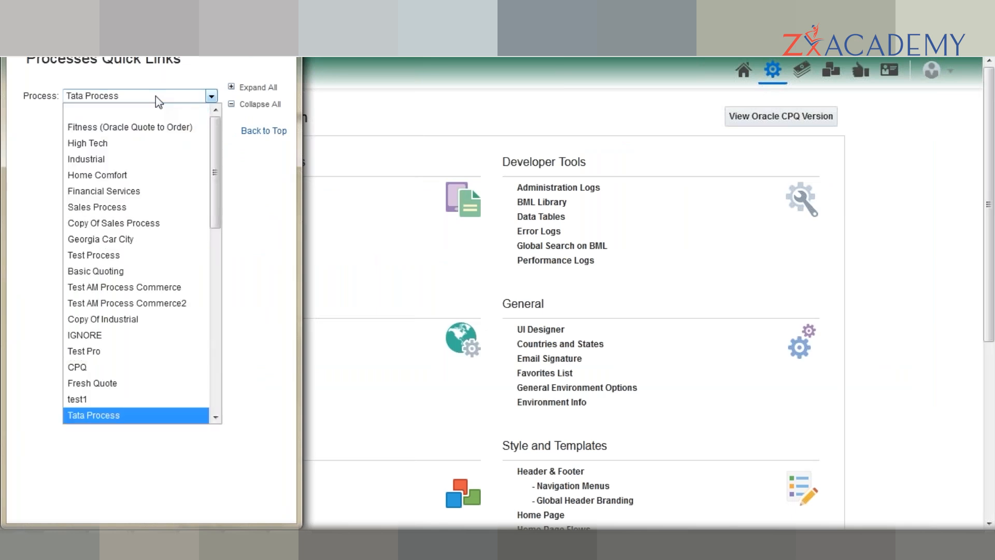
pyautogui.press('Return')
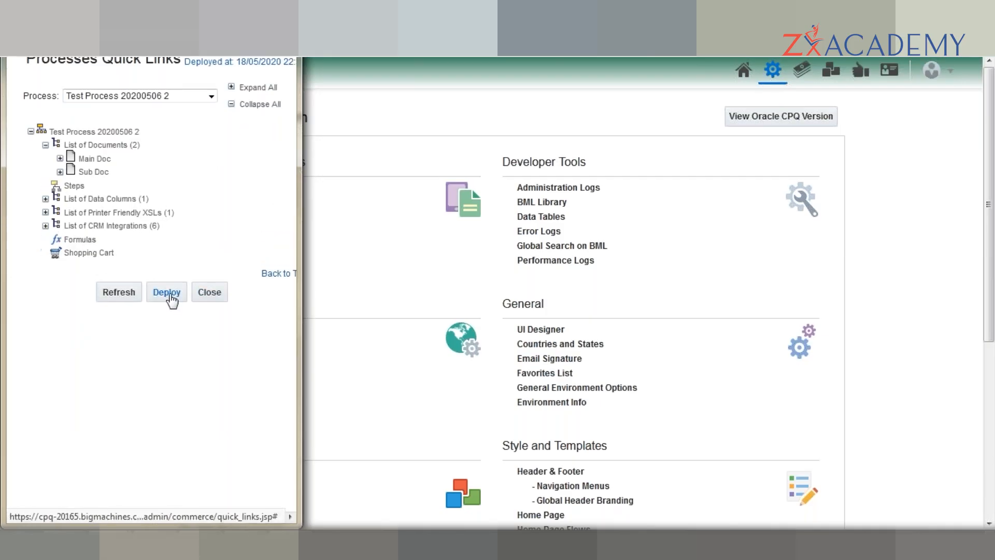
pyautogui.click(167, 293)
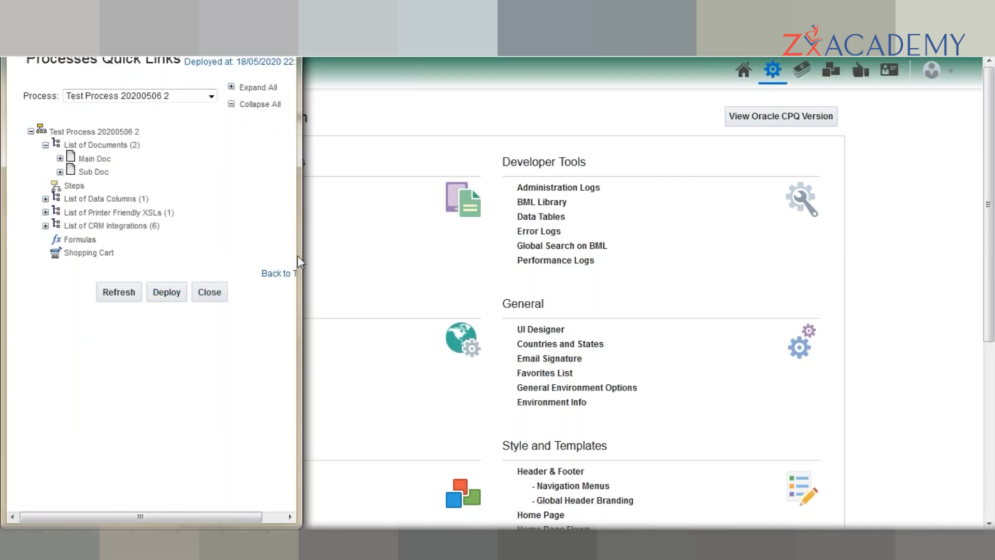
# - Widen the Processes Quick Links window and refresh it repeatedly to check the deployment time
pyautogui.moveTo(298, 249); pyautogui.dragTo(316, 250)
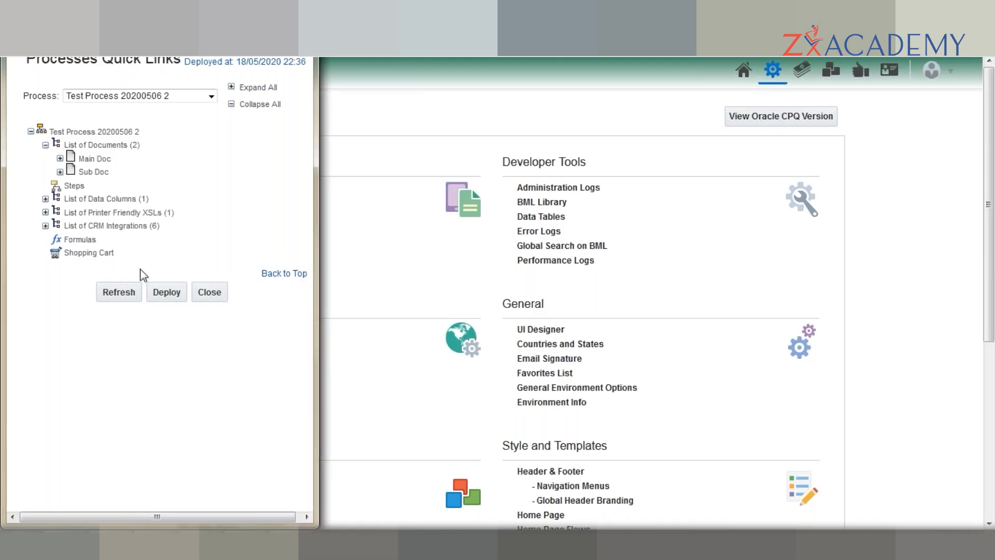
pyautogui.click(129, 302)
pyautogui.click(127, 300)
pyautogui.click(127, 300)
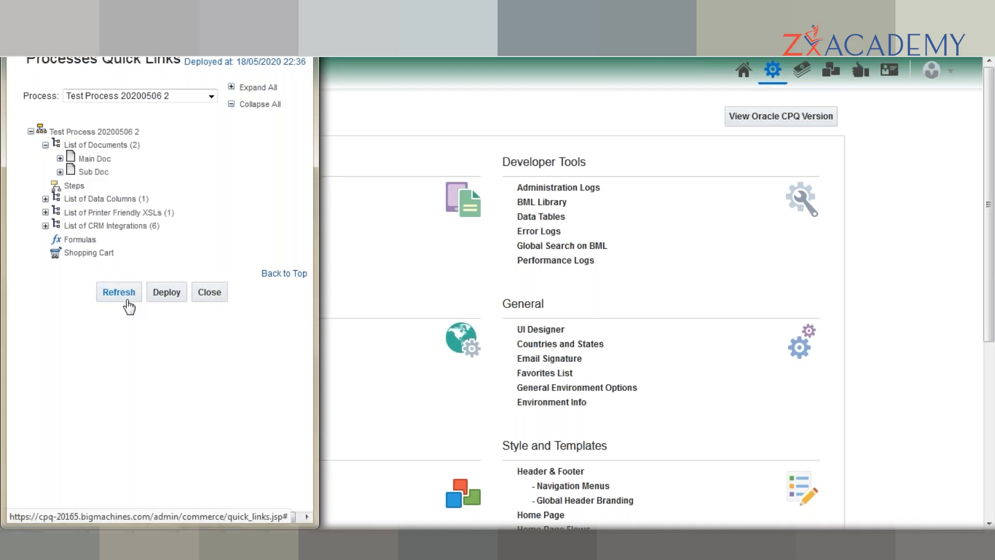
pyautogui.click(127, 306)
pyautogui.click(129, 306)
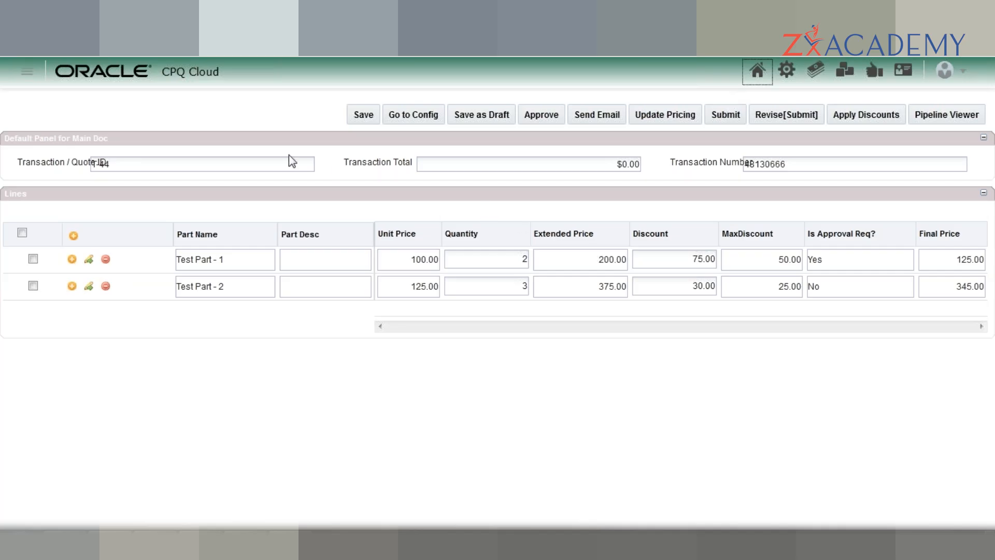
# - Reload the transaction page, resending its data, and submit the transaction to test the discount validation
pyautogui.press('F5')
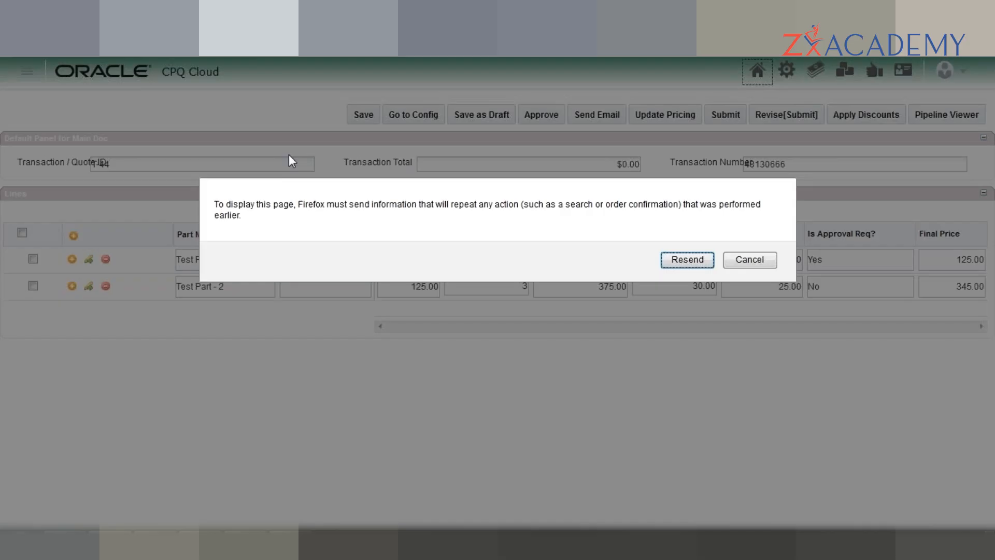
pyautogui.press('Return')
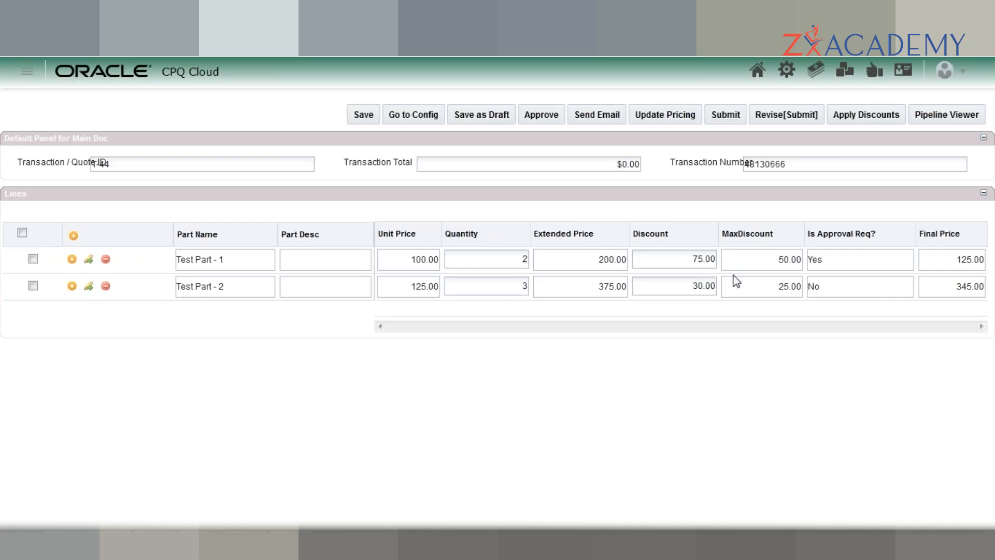
pyautogui.click(727, 119)
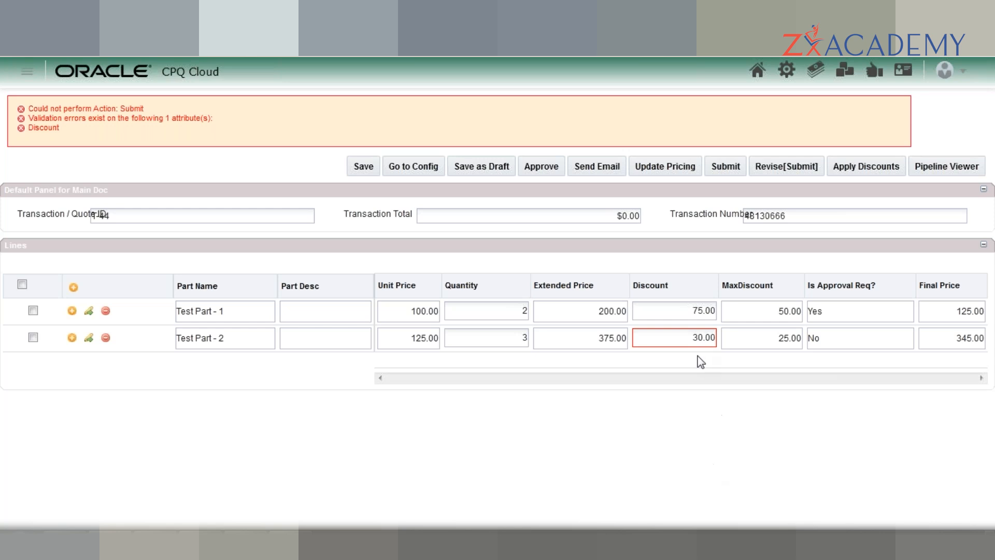
# - Inspect the validation message on the Test Part - 2 discount and the approval requirement of Test Part - 1
pyautogui.moveTo(685, 340)
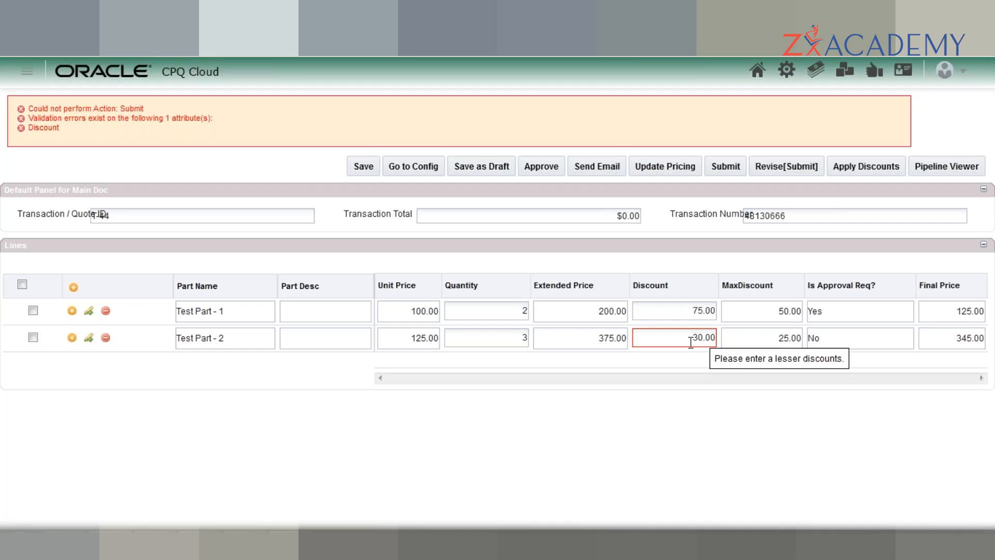
pyautogui.doubleClick(833, 306)
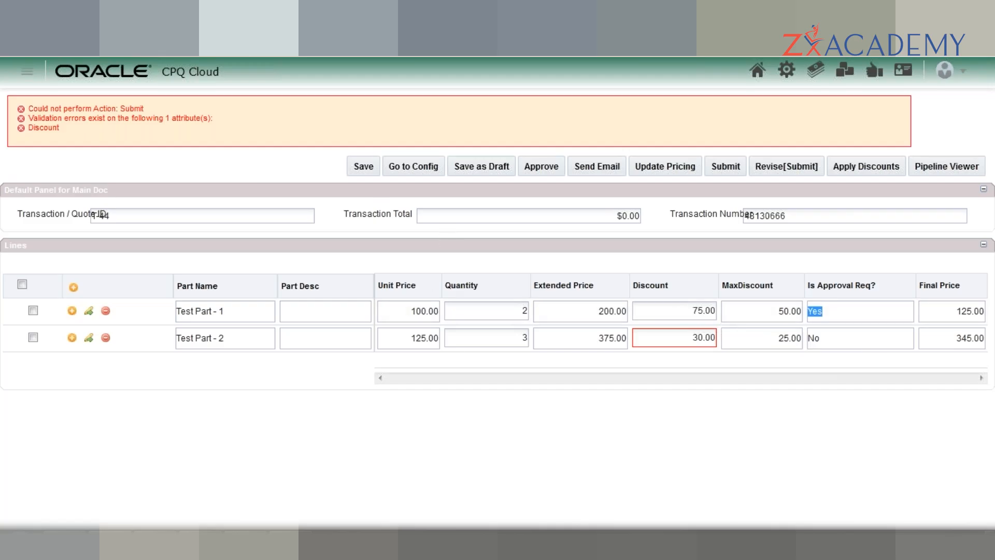
pyautogui.click(446, 439)
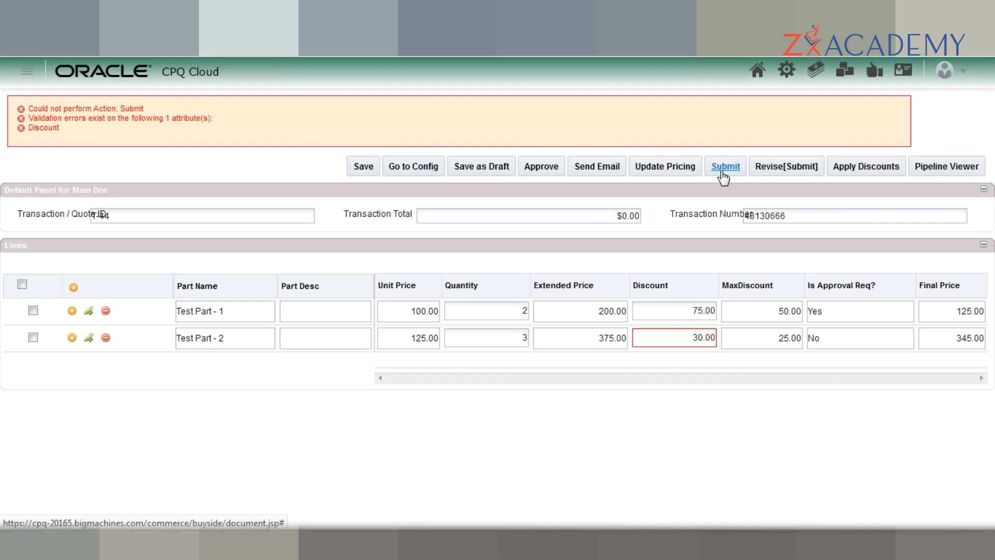
# - Set the Test Part - 2 discount to 20 and submit the transaction again
pyautogui.doubleClick(693, 339)
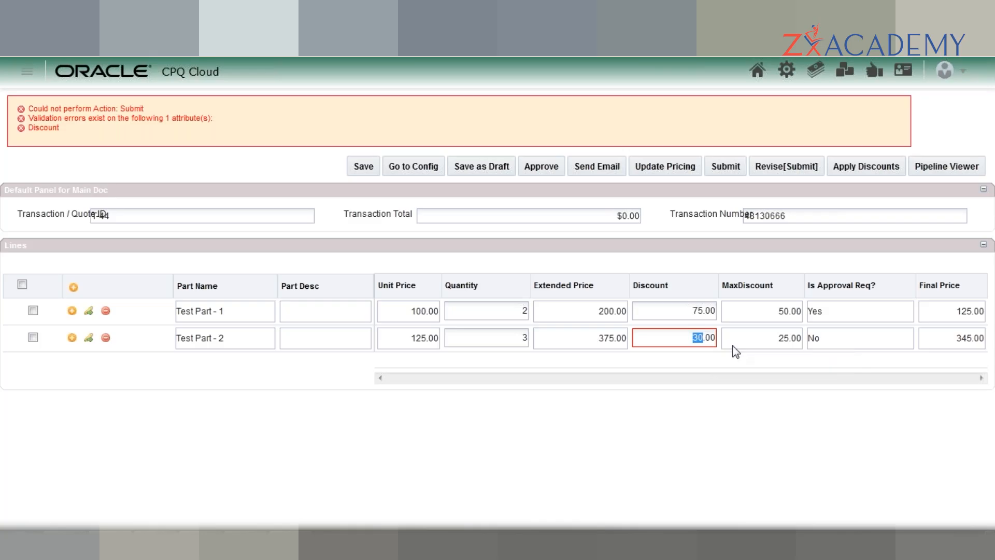
pyautogui.write('20')
pyautogui.click(723, 167)
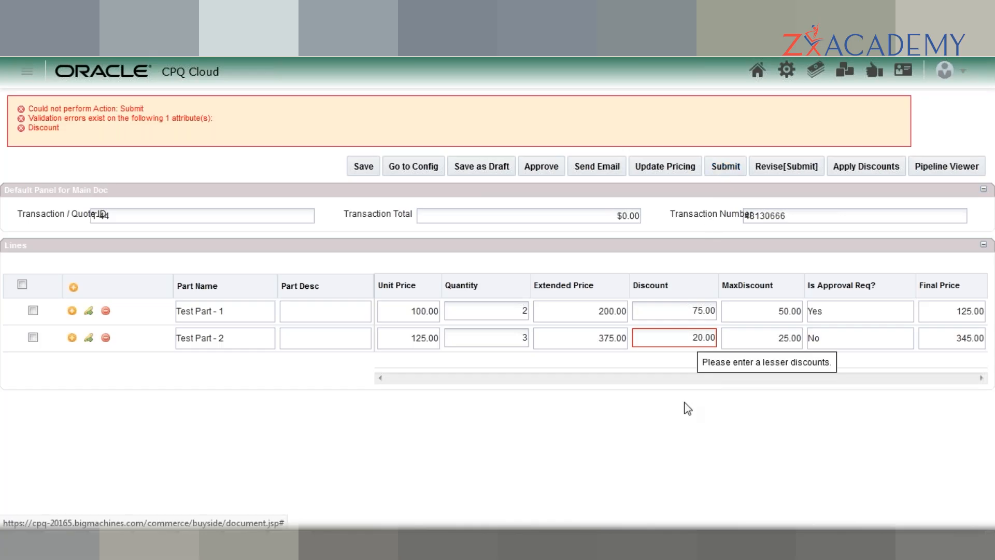
pyautogui.click(732, 173)
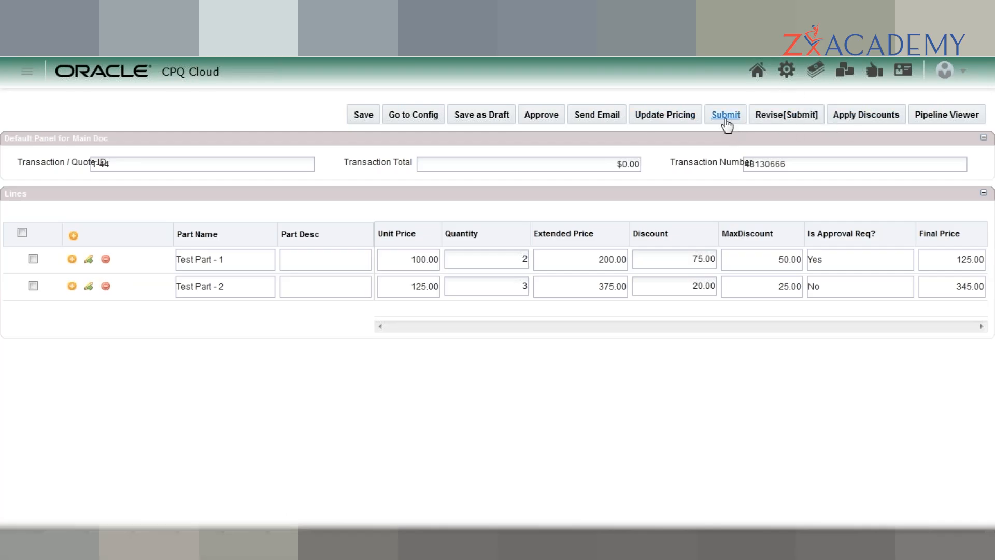
# - Search the page's HTML for "_step_var" in the browser inspector to check the current step, then close the inspector
pyautogui.rightClick(673, 397)
pyautogui.press('Up')
pyautogui.press('Up')
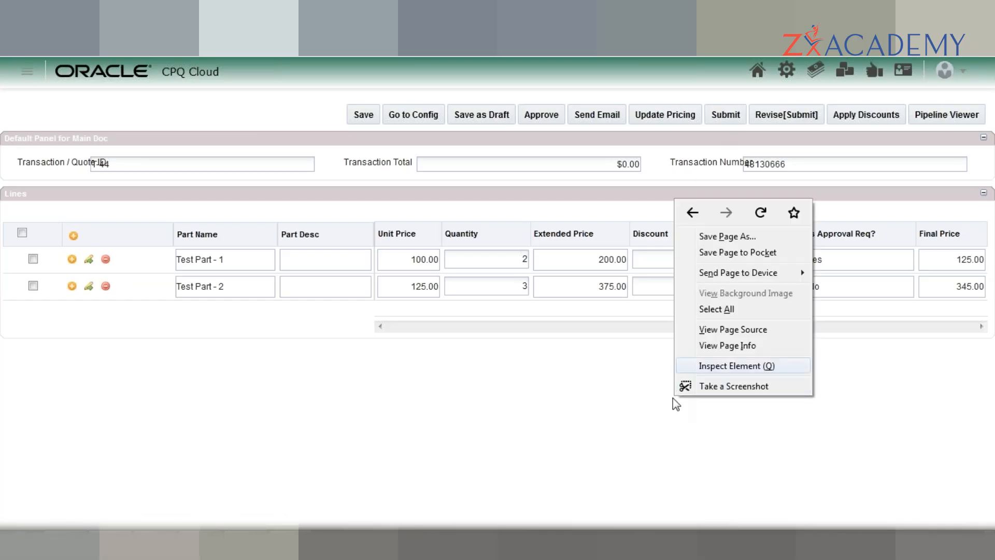
pyautogui.press('Return')
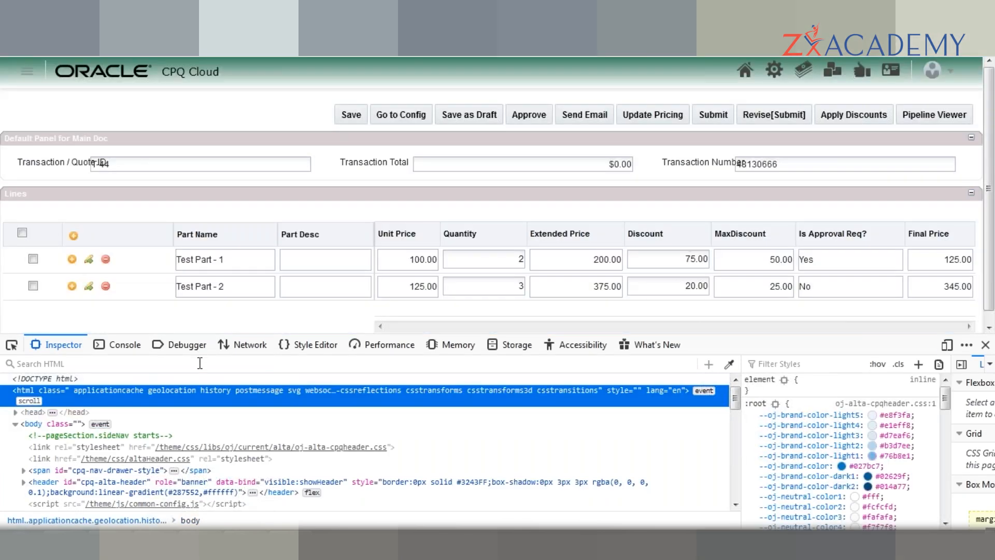
pyautogui.click(199, 363)
pyautogui.write('_step')
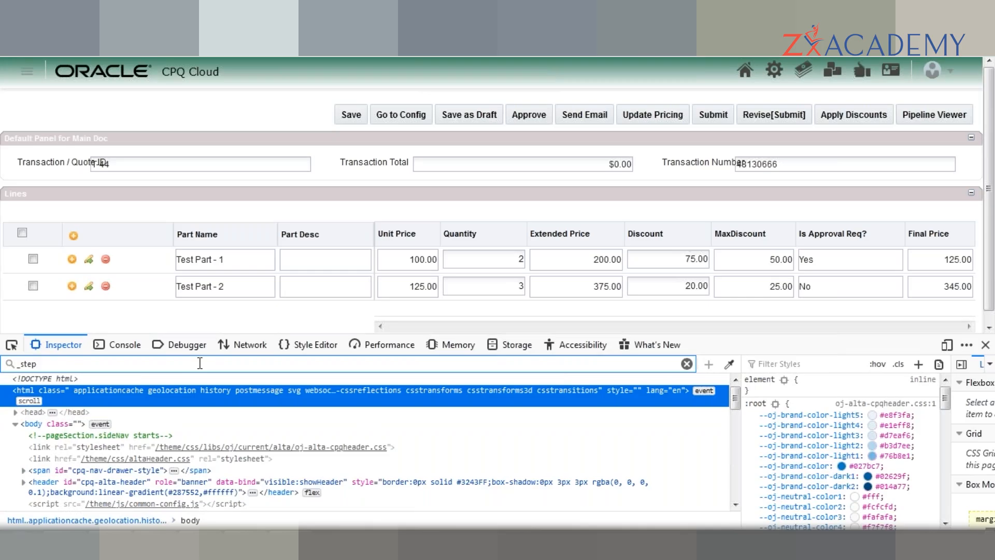
pyautogui.write('_var')
pyautogui.press('Return')
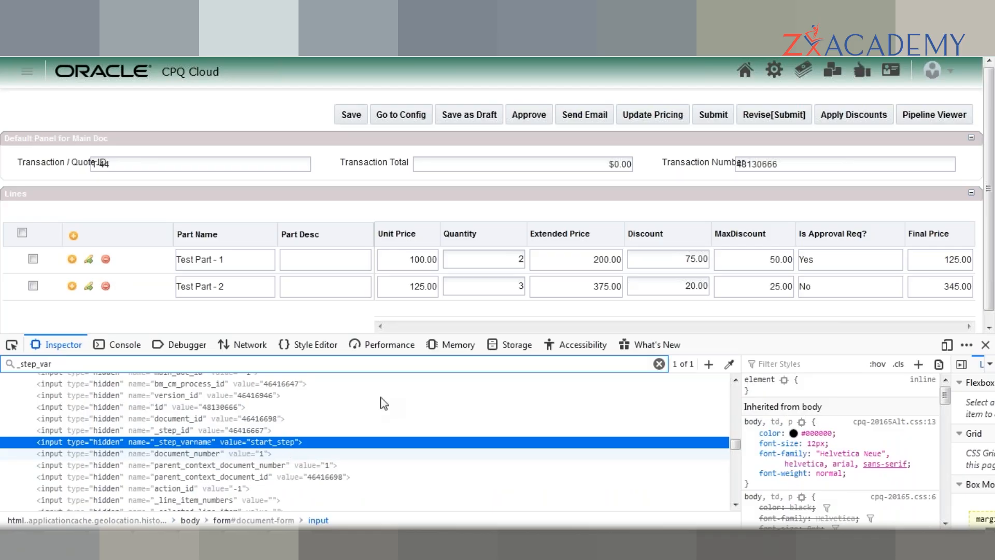
pyautogui.click(986, 345)
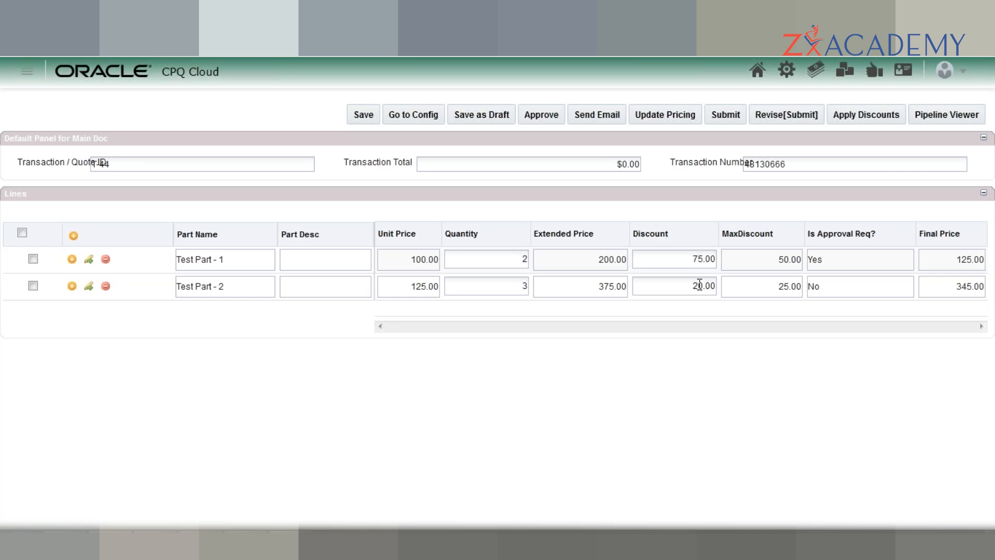
pyautogui.moveTo(693, 259); pyautogui.dragTo(733, 259)
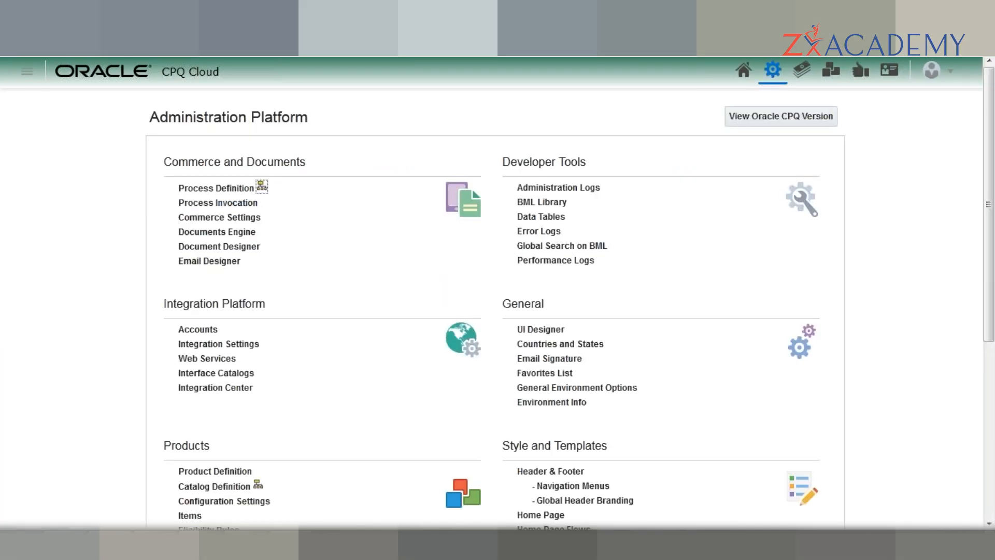
# - Open Process Definition from the Administration Platform in a new tab and open the document list of Test Process 20200506 2
pyautogui.rightClick(220, 189)
pyautogui.click(288, 202)
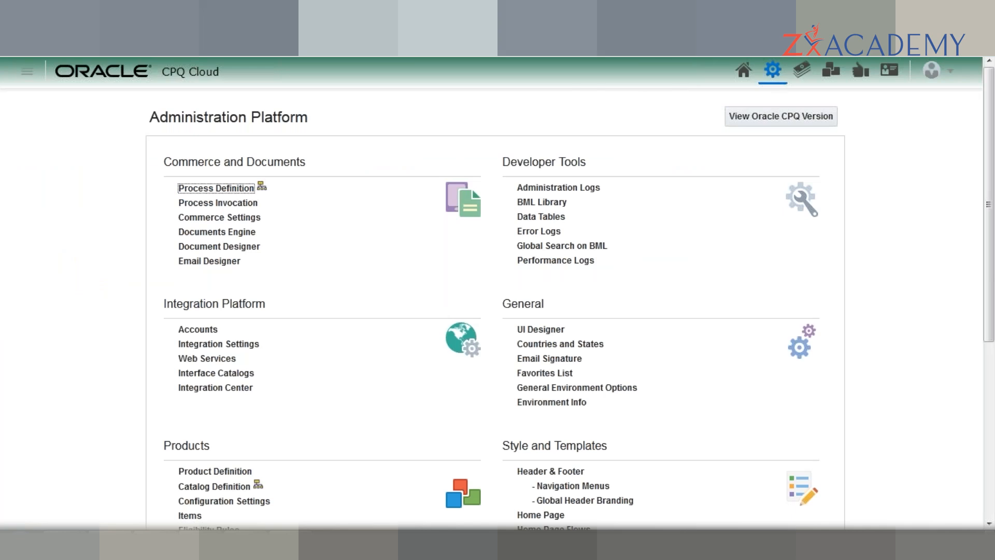
pyautogui.hotkey('ctrl', 'Tab')
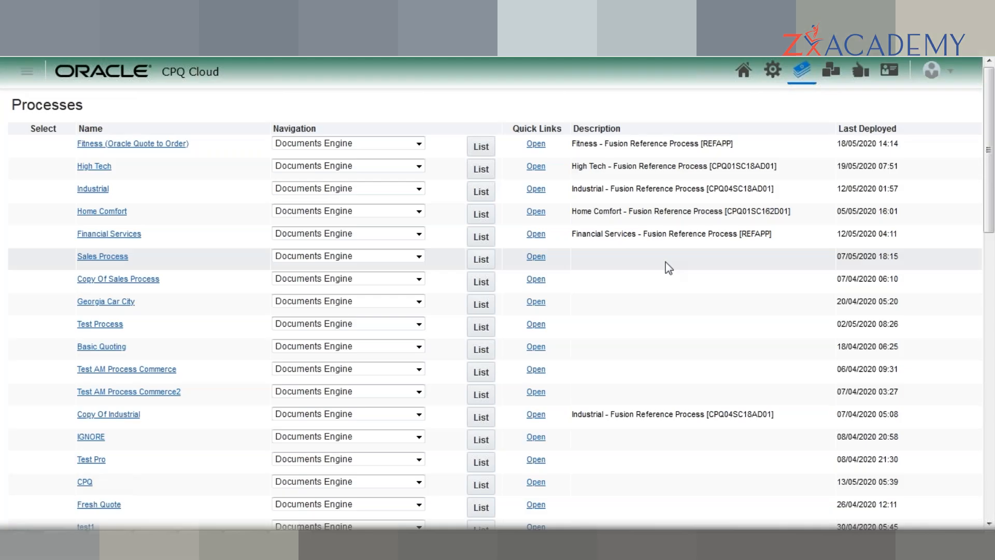
pyautogui.scroll(-15, 665, 262)
pyautogui.scroll(2, 665, 262)
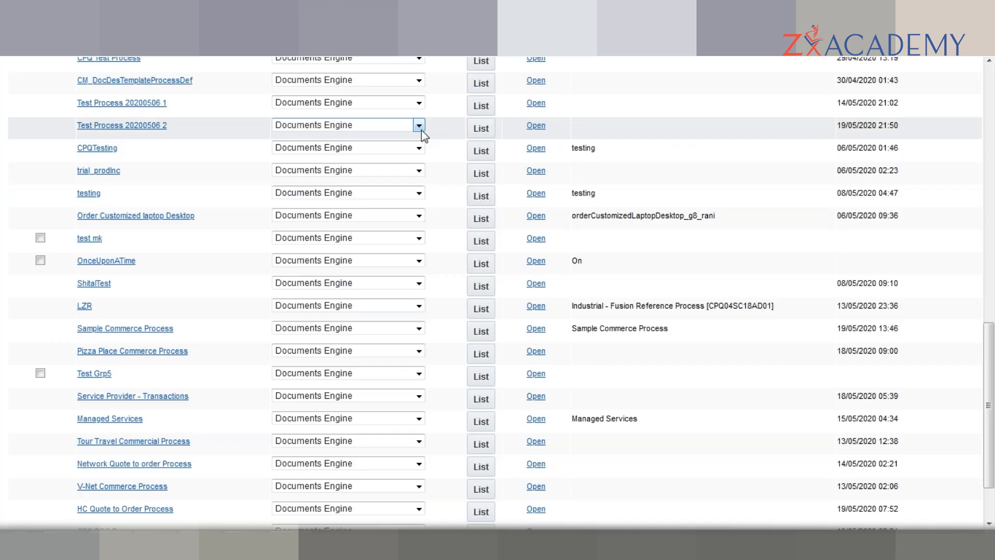
pyautogui.click(477, 135)
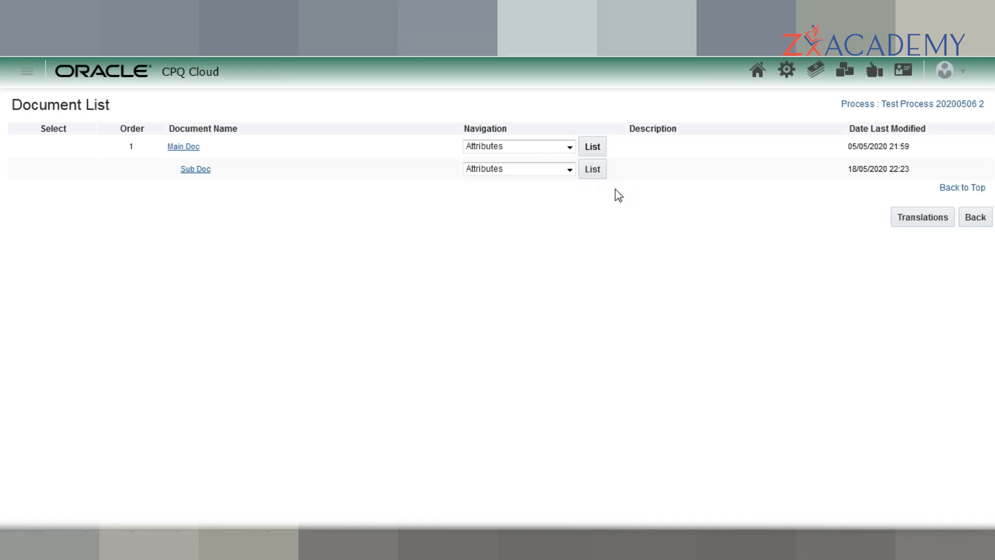
# - List the Main Doc's actions, open the Submit action and open its approval sequence for editing
pyautogui.click(559, 148)
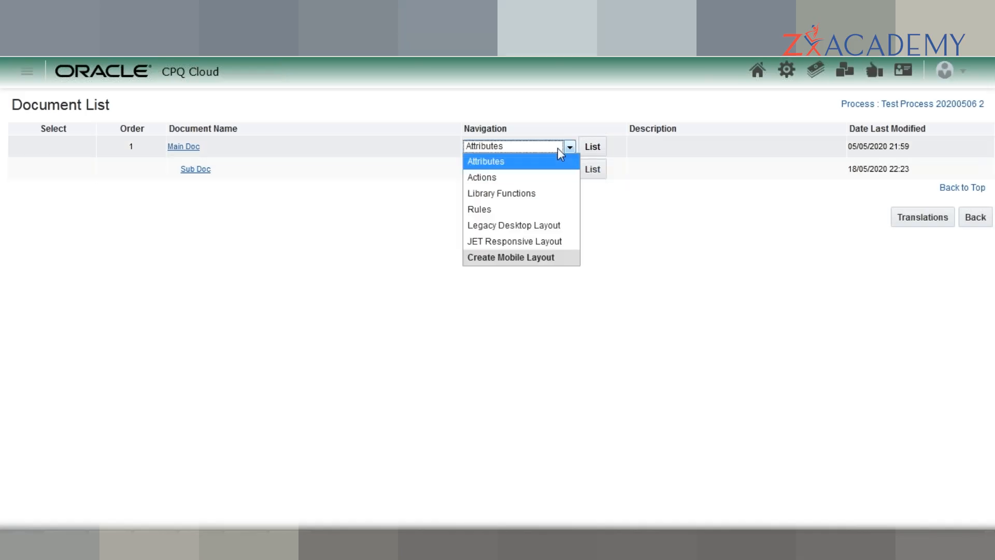
pyautogui.click(555, 178)
pyautogui.click(588, 151)
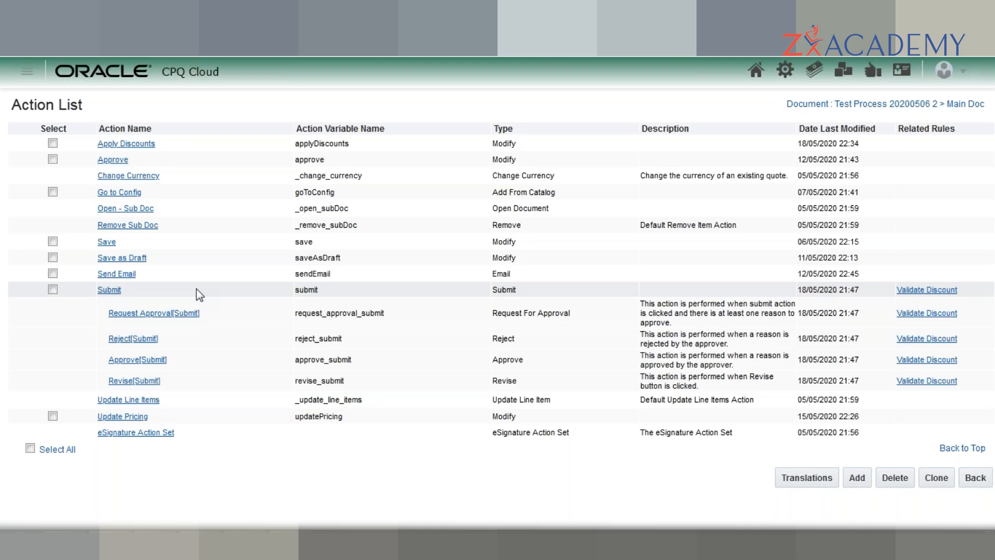
pyautogui.rightClick(106, 294)
pyautogui.press('Escape')
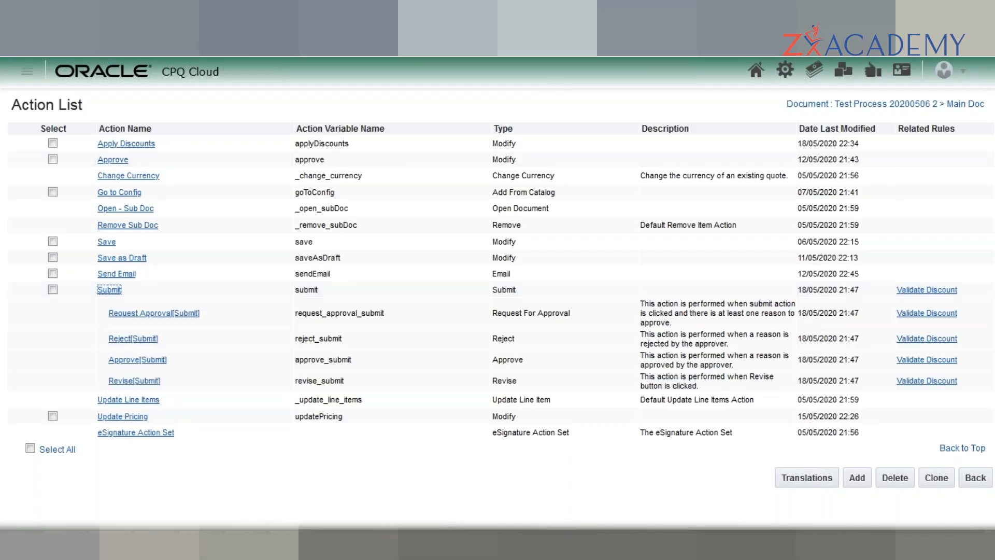
pyautogui.press('Return')
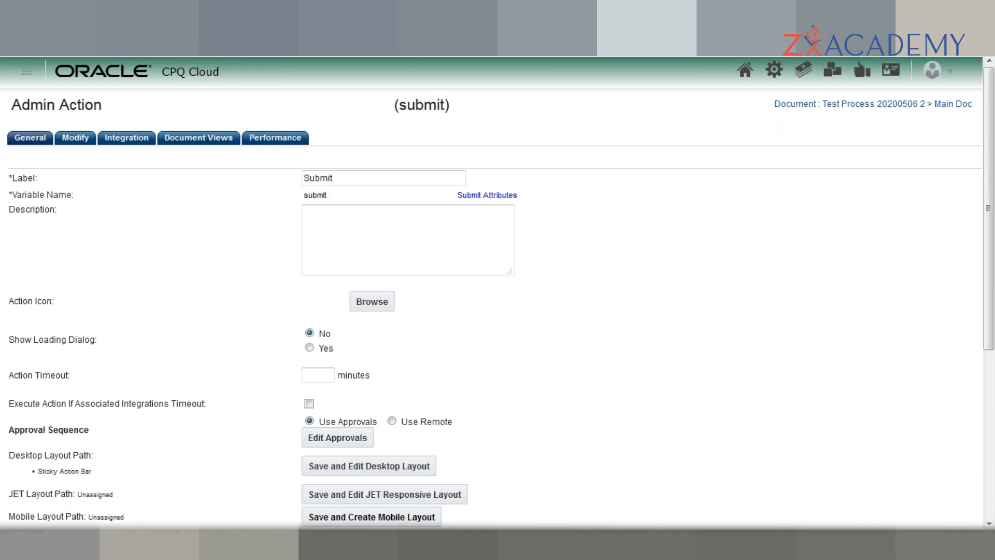
pyautogui.scroll(-3, 498, 290)
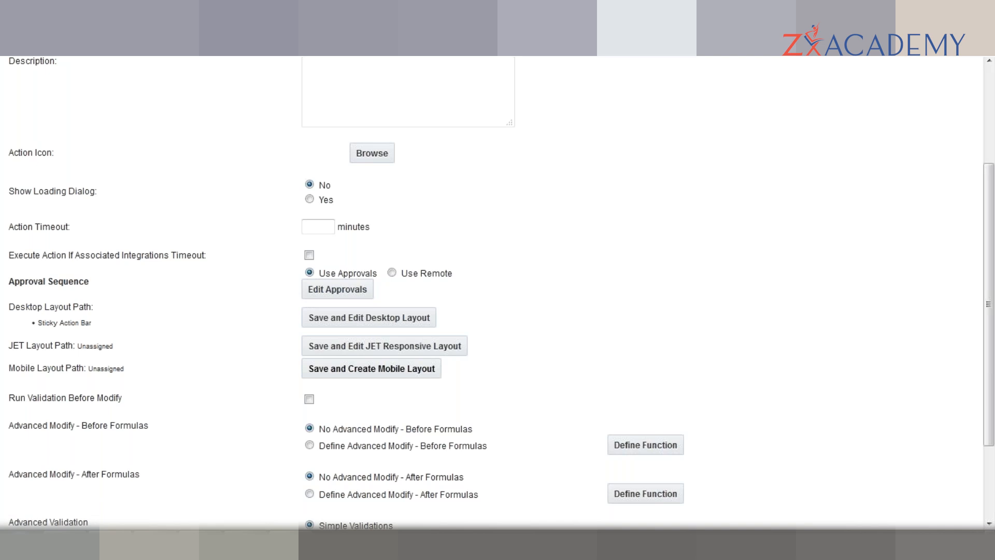
pyautogui.click(337, 289)
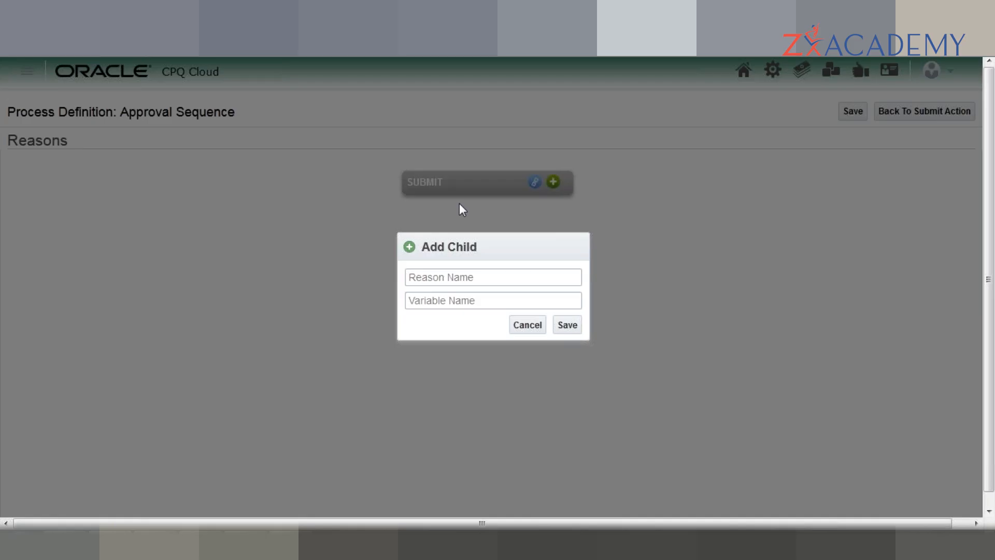
# - Switch to Excel, enter "reason tree" in E4 and "approvers tree" in E5, and fit column E to its contents
pyautogui.hotkey('alt', 'Tab')
pyautogui.press('Tab')
pyautogui.press('Tab')
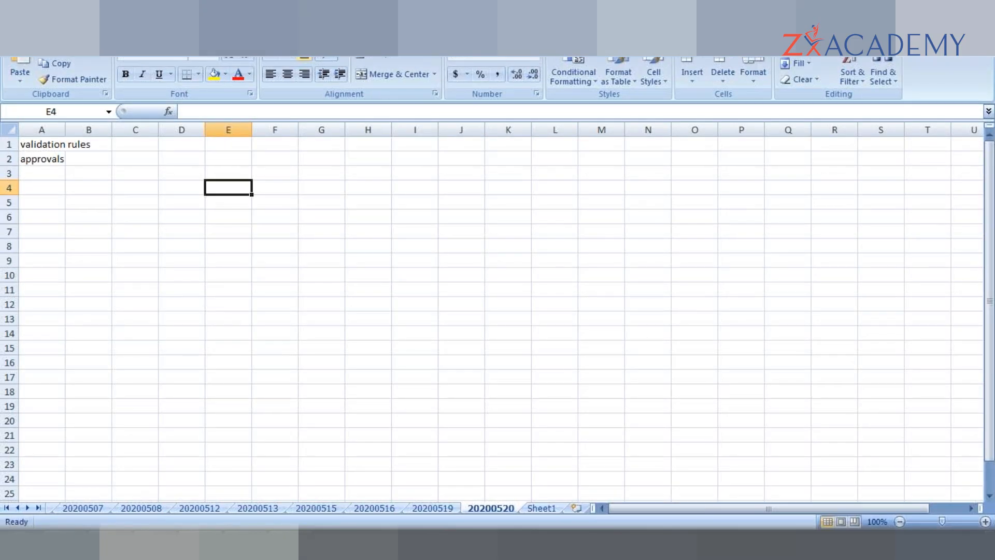
pyautogui.write('reason tree')
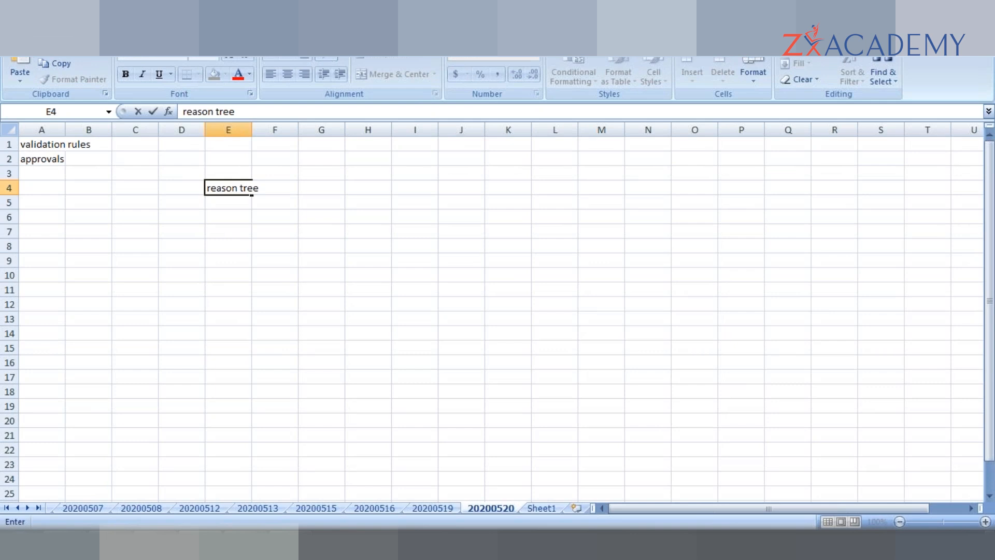
pyautogui.press('Return')
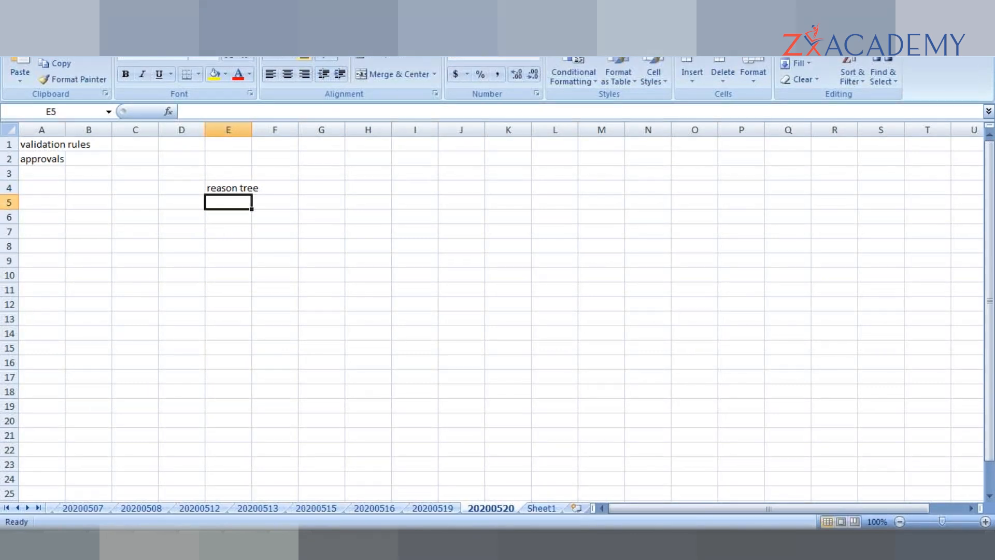
pyautogui.write('approvers tree')
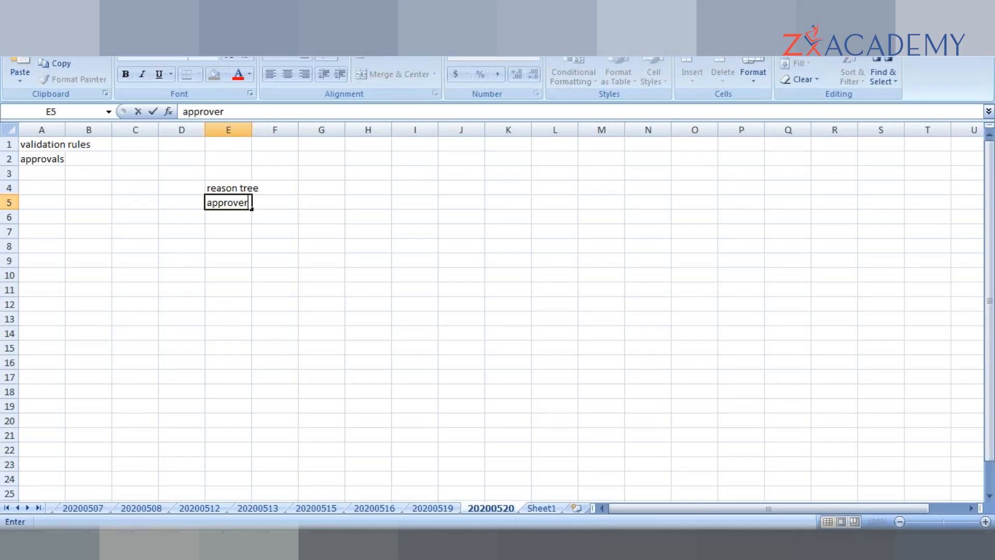
pyautogui.click(332, 230)
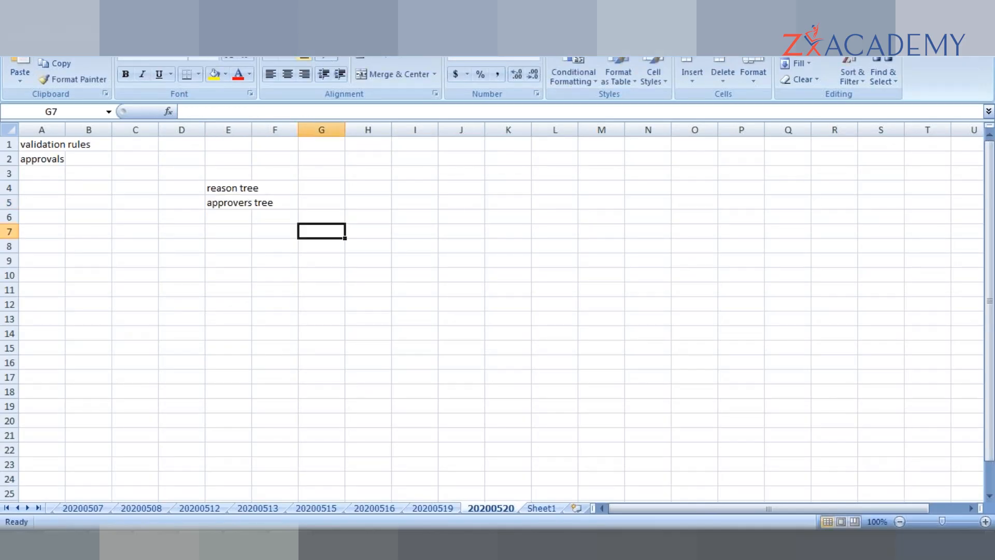
pyautogui.doubleClick(251, 130)
pyautogui.click(251, 188)
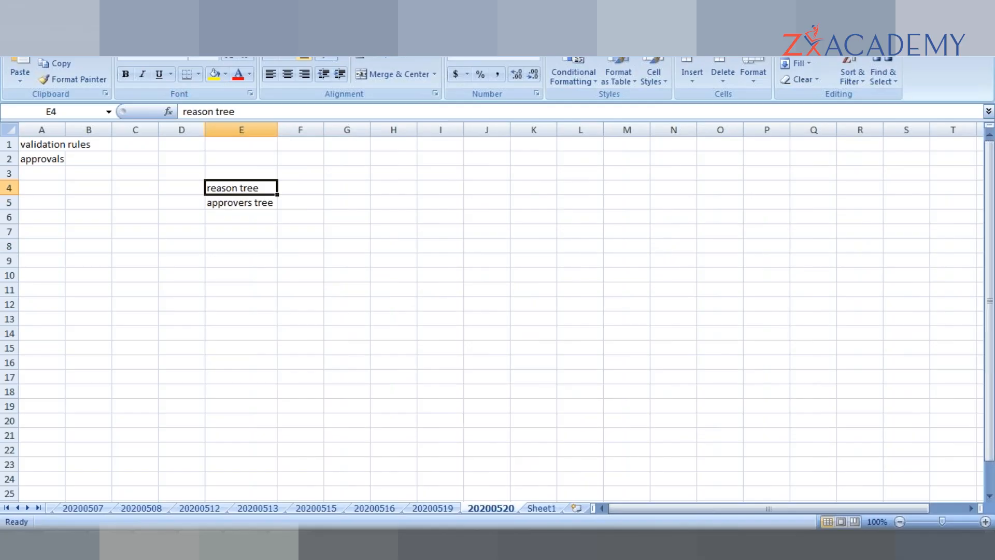
# - Move "approvers tree" from E5 to F5 and fit column F to its contents
pyautogui.click(261, 206)
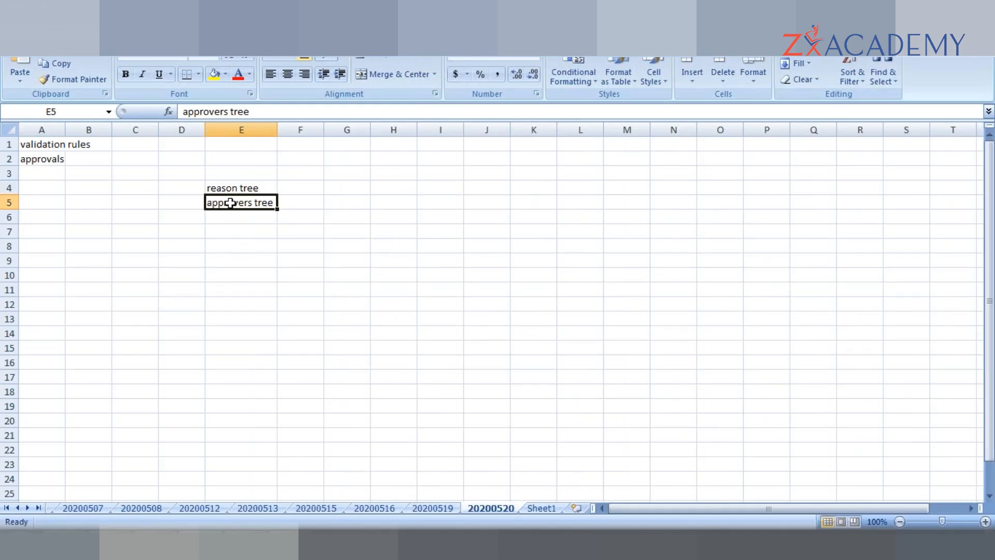
pyautogui.hotkey('ctrl', 'c')
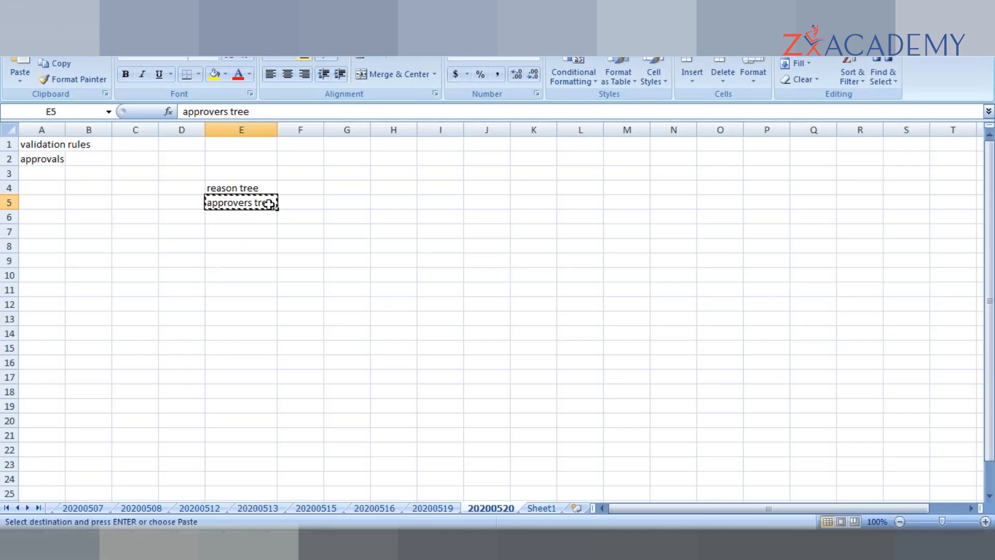
pyautogui.click(292, 201)
pyautogui.hotkey('ctrl', 'v')
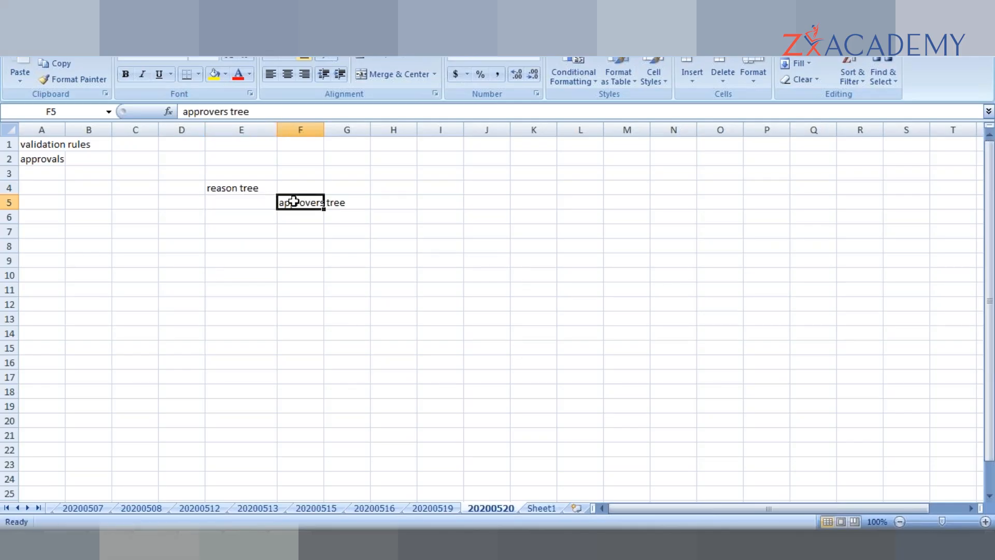
pyautogui.doubleClick(323, 131)
pyautogui.click(346, 281)
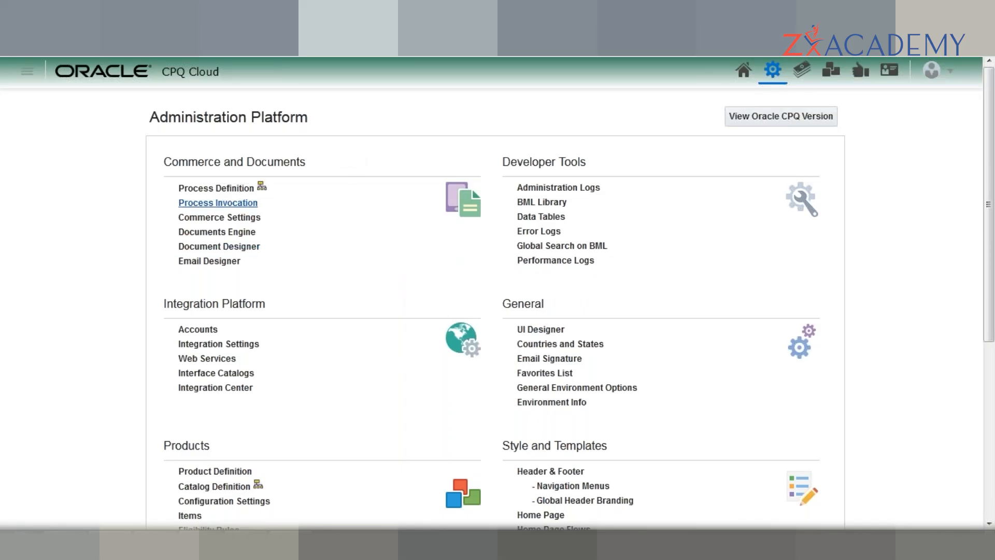
# - Switch back to Oracle CPQ Cloud, open Process Definition in a new tab and open the Main Doc's Legacy Desktop Layout for Test Process 20200506 2
pyautogui.rightClick(227, 191)
pyautogui.press('t')
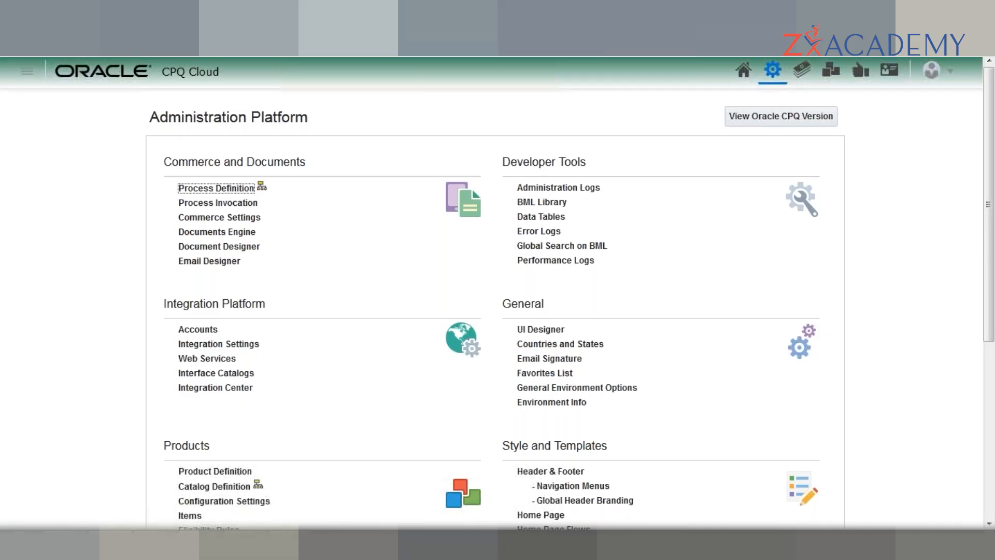
pyautogui.hotkey('ctrl', 'Tab')
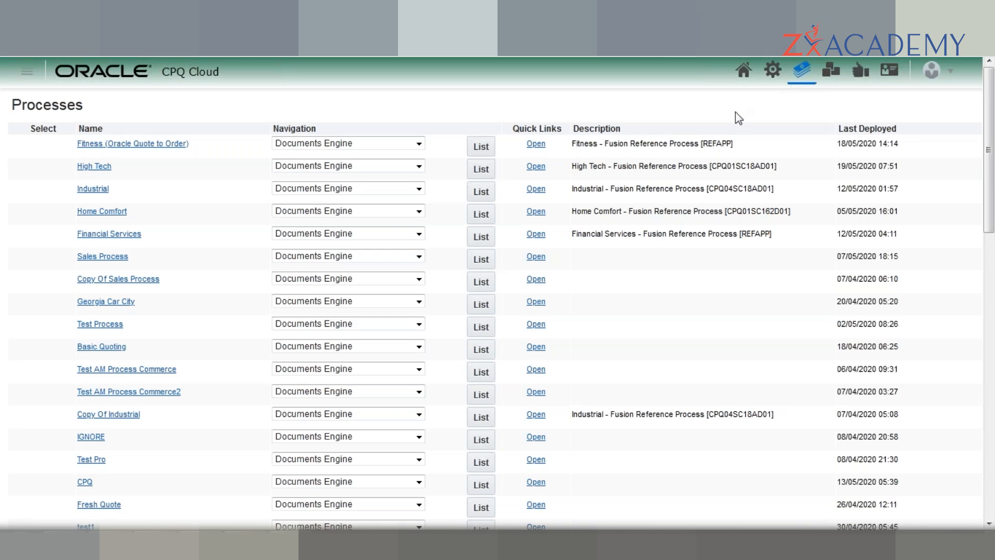
pyautogui.scroll(-15, 738, 119)
pyautogui.scroll(3, 738, 119)
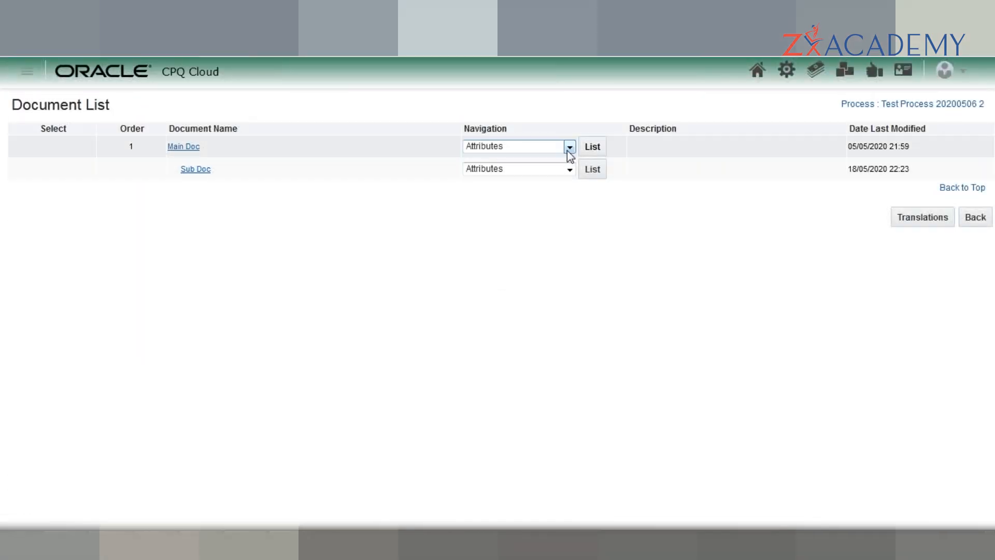
pyautogui.click(569, 147)
pyautogui.click(515, 226)
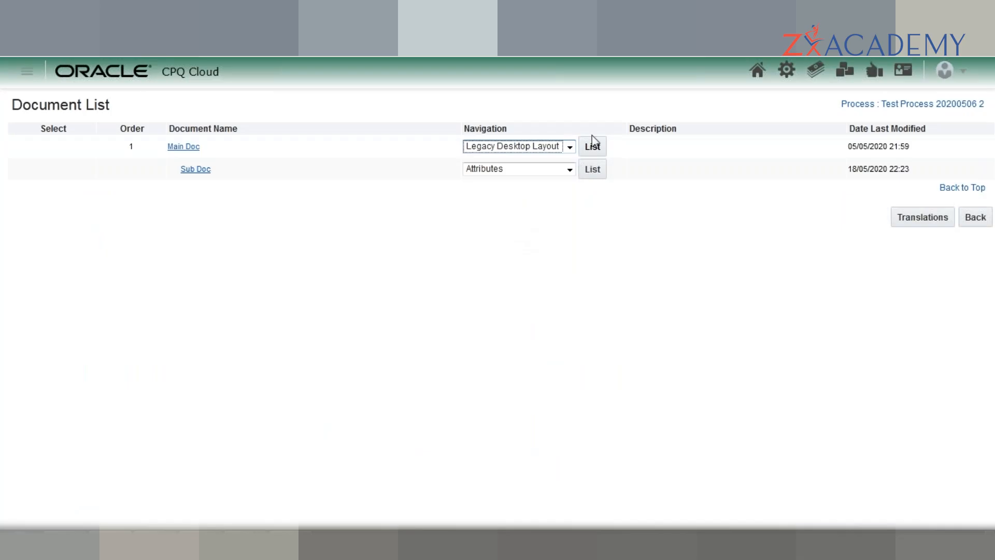
pyautogui.click(592, 149)
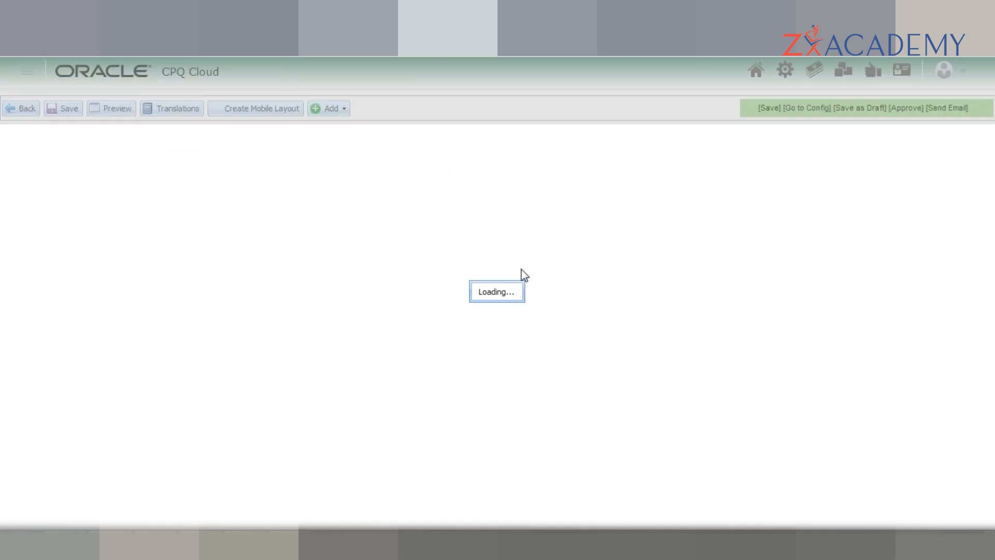
# - Display the available attributes and the layout elements for adding to the Main Doc layout
pyautogui.click(332, 108)
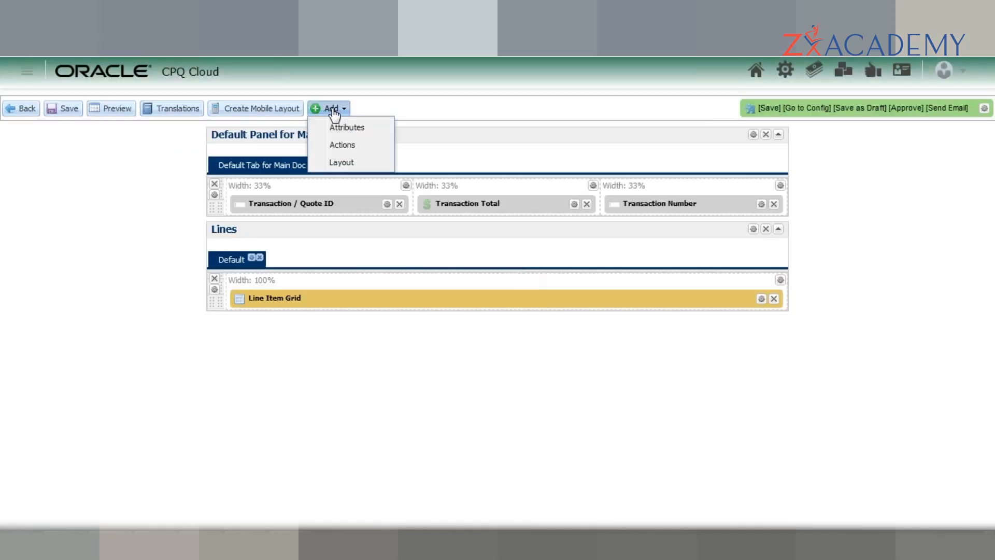
pyautogui.click(357, 127)
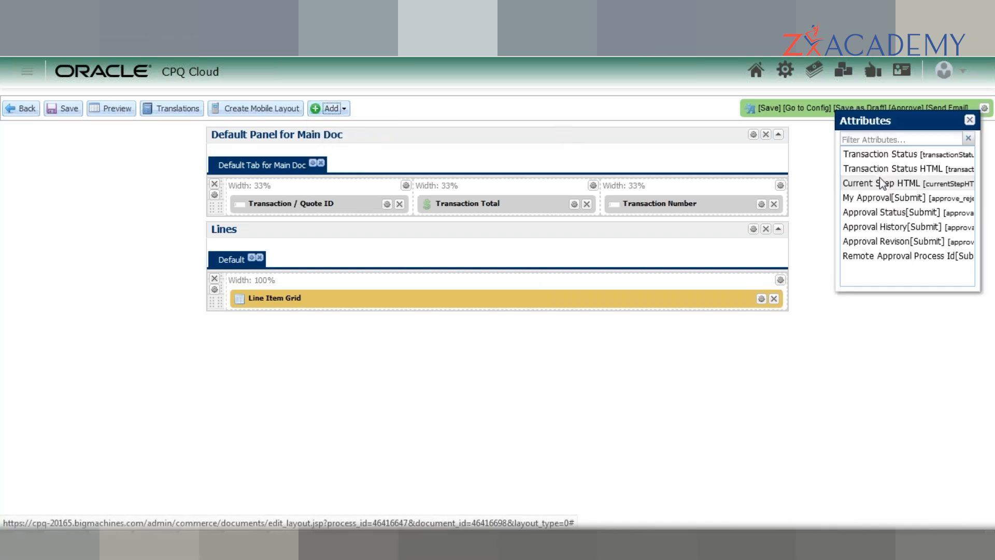
pyautogui.click(327, 109)
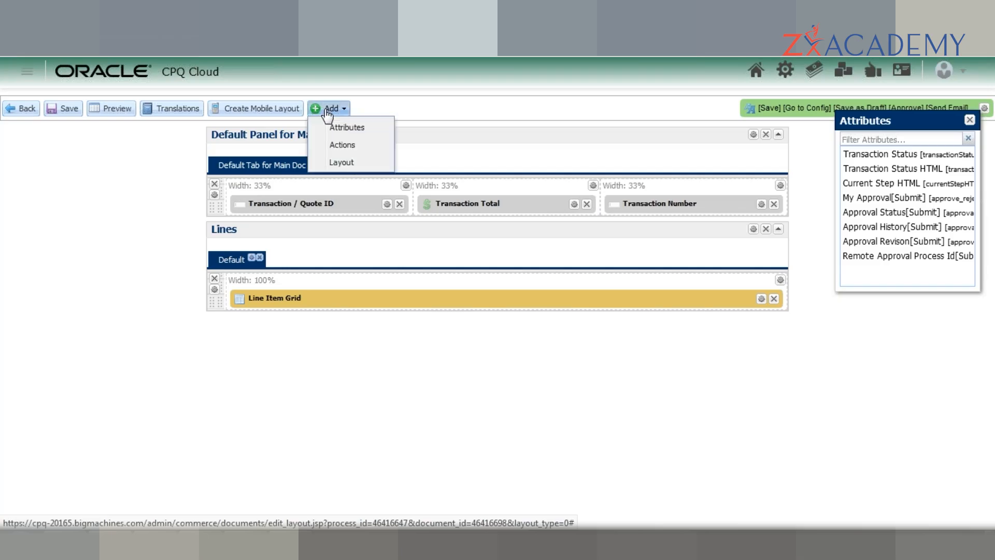
pyautogui.click(342, 163)
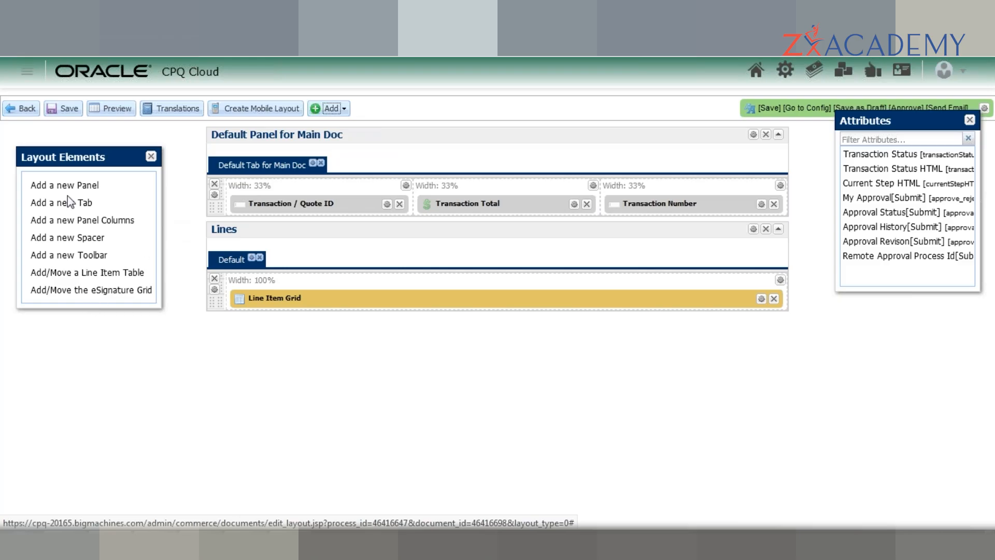
# - Add a new tab labelled "Approvals" beside the default tab in the Default Panel for Main Doc
pyautogui.moveTo(62, 194); pyautogui.dragTo(338, 165)
pyautogui.write('Appl')
pyautogui.write('rovals')
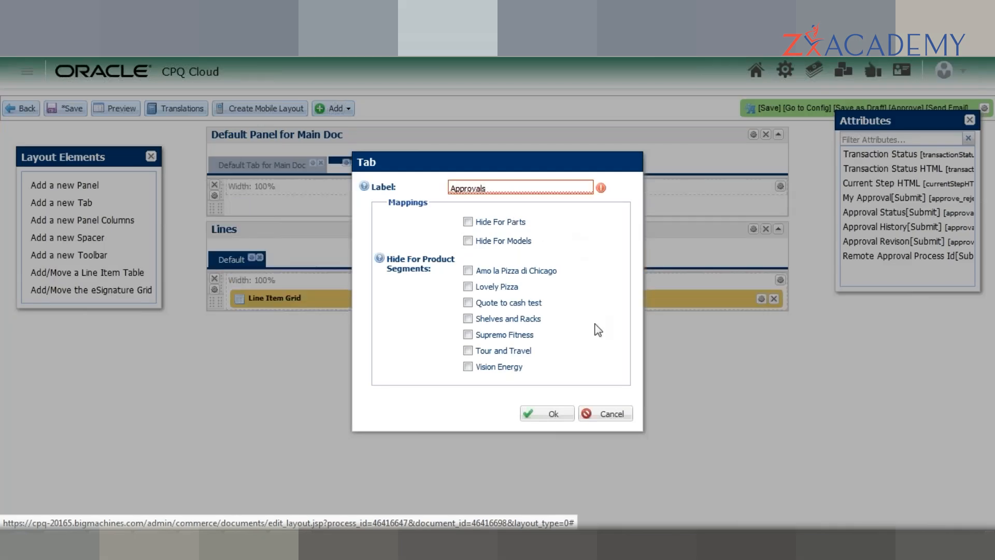
pyautogui.click(565, 414)
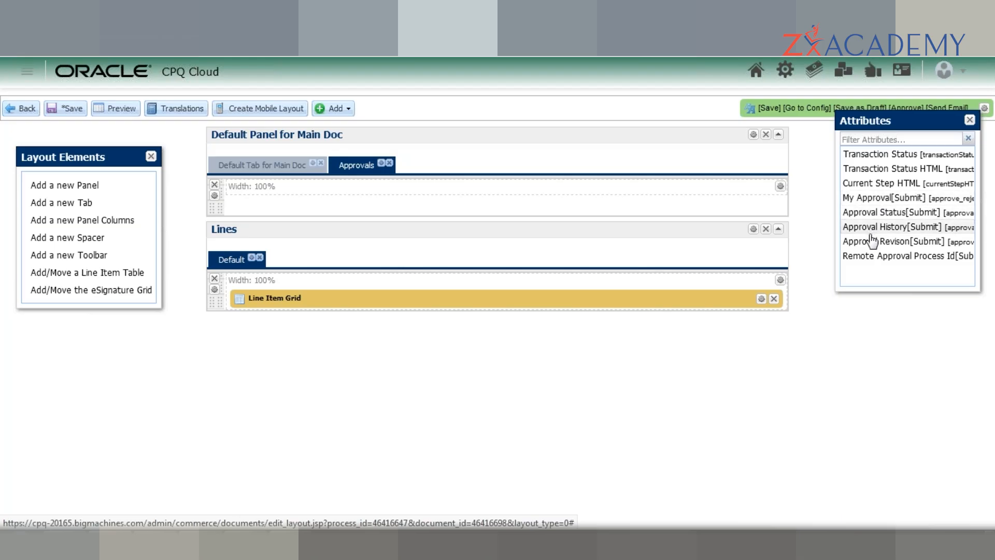
# - Place the Submit attributes My Approval, Approval Status, Approval History and Approval Revison in the Approvals tab, in that order, and save the layout
pyautogui.moveTo(860, 212); pyautogui.dragTo(716, 196)
pyautogui.moveTo(873, 202); pyautogui.dragTo(769, 222)
pyautogui.moveTo(873, 198); pyautogui.dragTo(768, 234)
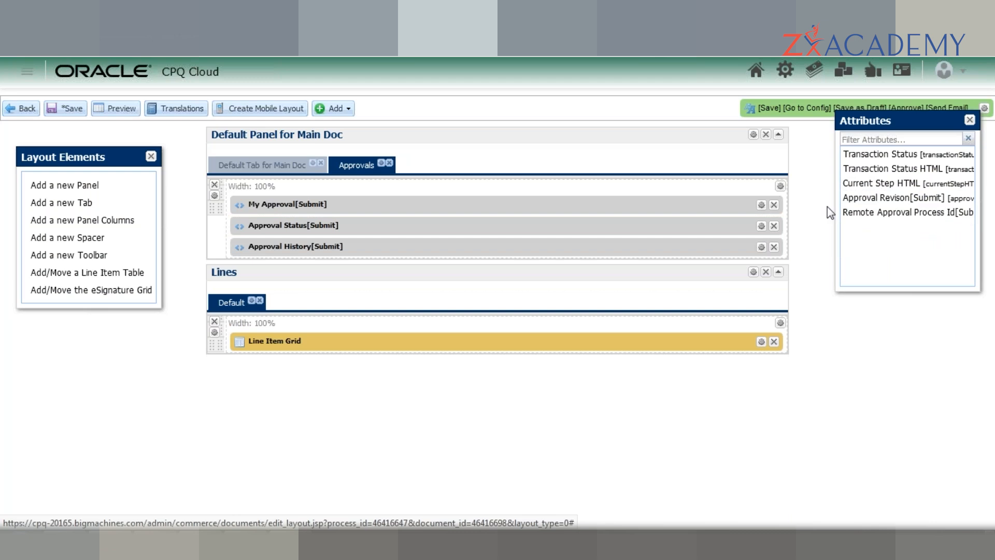
pyautogui.moveTo(852, 199); pyautogui.dragTo(782, 254)
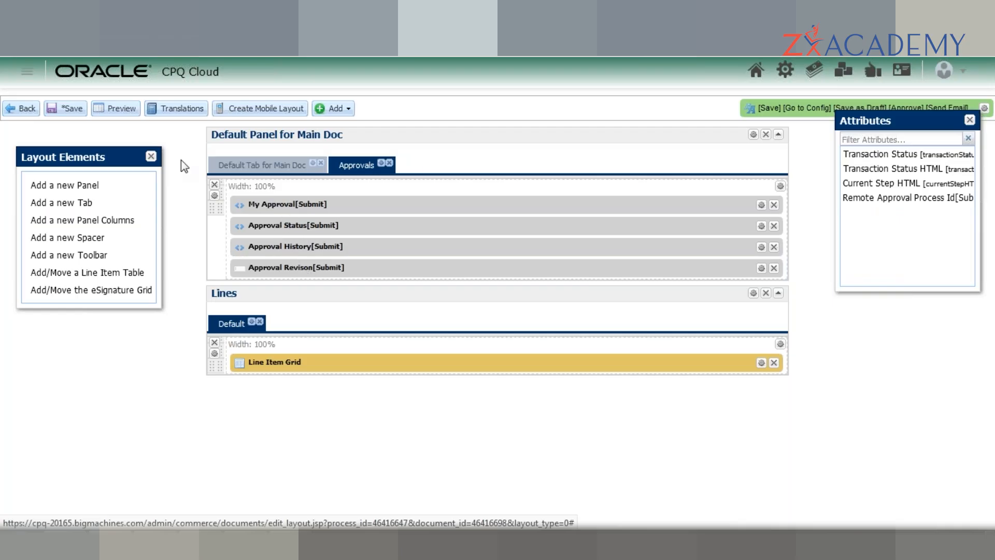
pyautogui.click(71, 115)
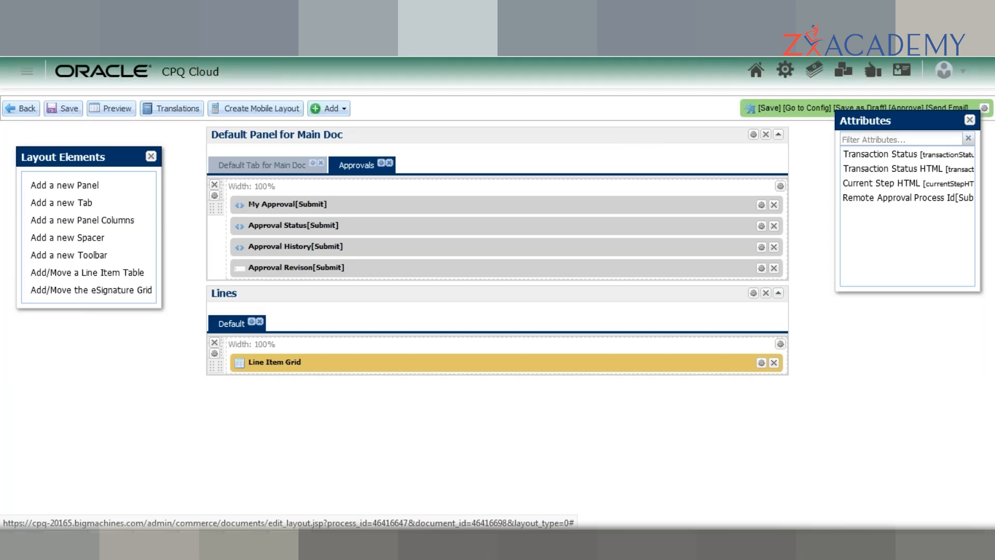
# - Return to the Administration Platform, open the Process Definition quick links and select Test Process 20200506 2 as the process
pyautogui.hotkey('ctrl', 'shift', 'Tab')
pyautogui.click(262, 188)
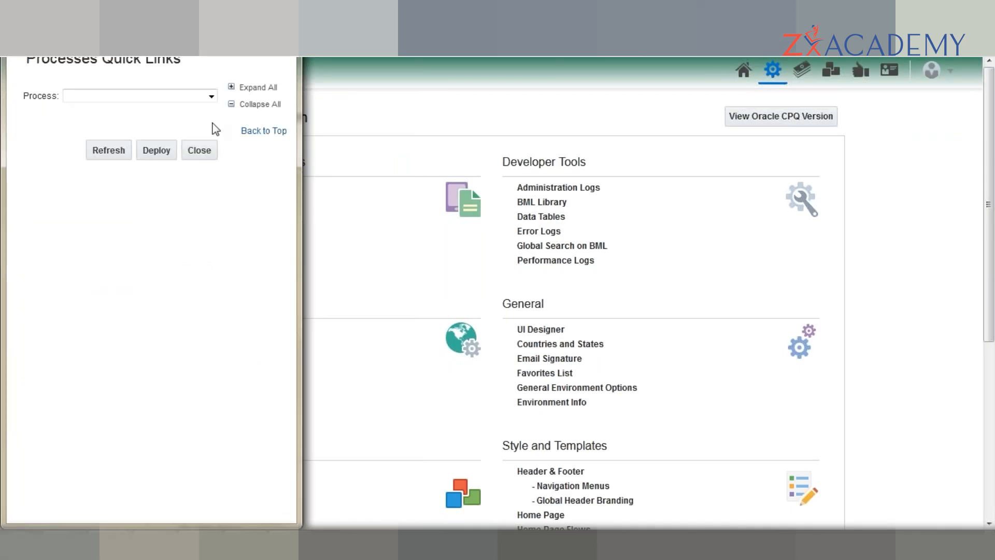
pyautogui.click(211, 97)
pyautogui.press('t')
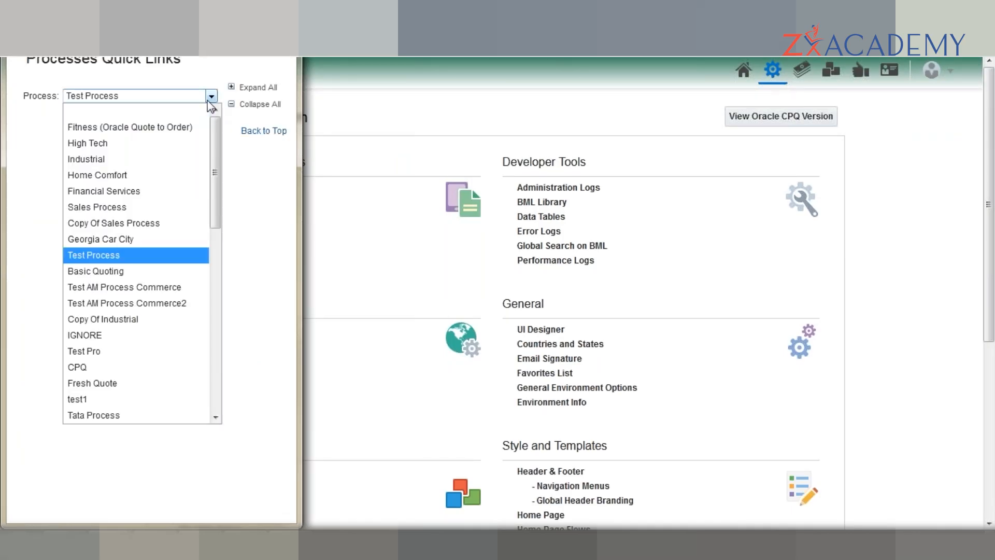
pyautogui.press('t')
pyautogui.press('t')
pyautogui.press('t')
pyautogui.press('t')
pyautogui.press('t')
pyautogui.press('t')
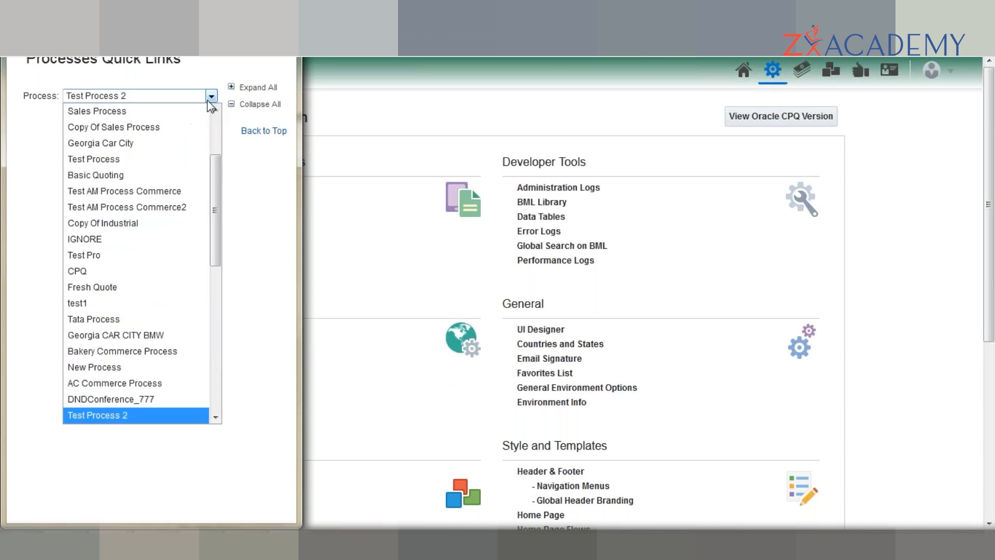
pyautogui.press('t')
pyautogui.press('t')
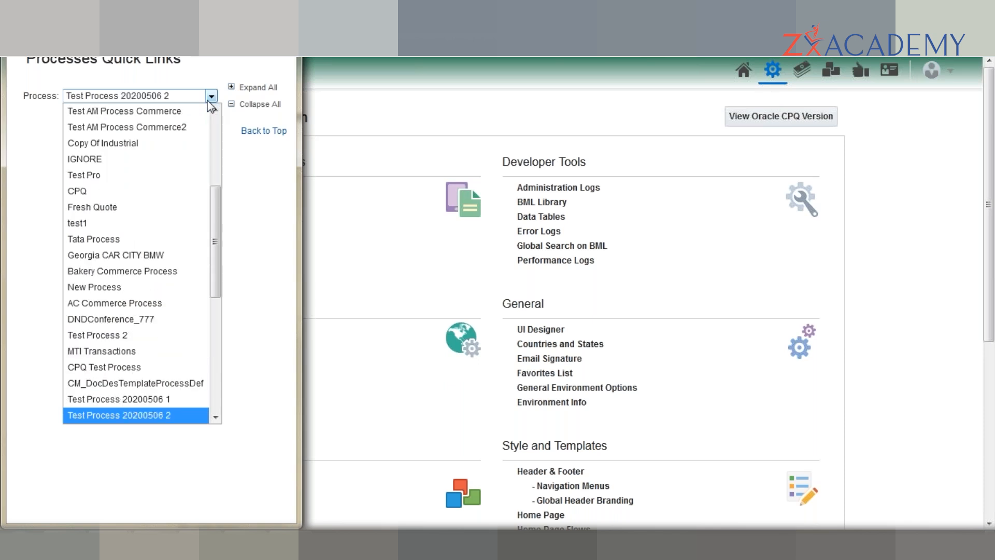
pyautogui.press('Return')
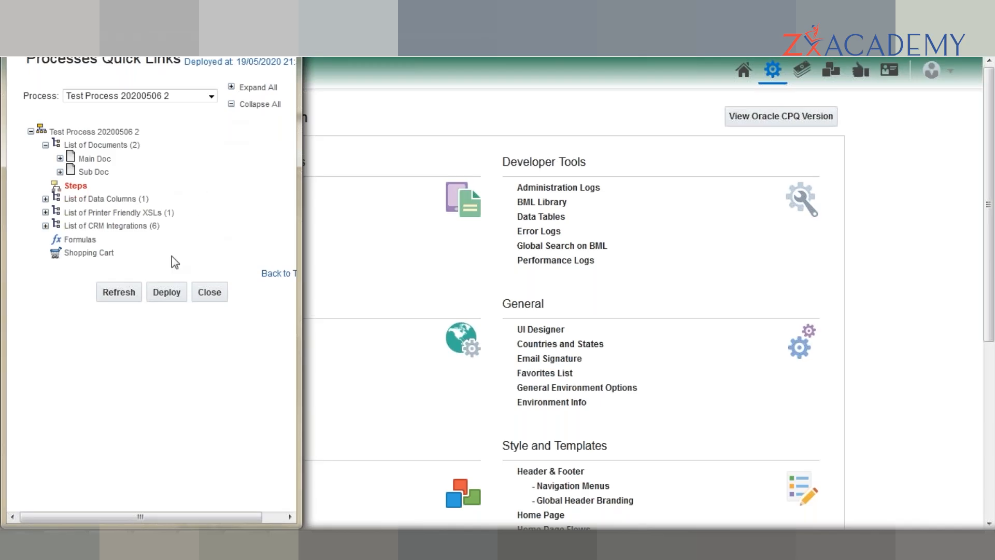
# - Deploy Test Process 20200506 2 and refresh its quick links to check the deployment
pyautogui.click(174, 294)
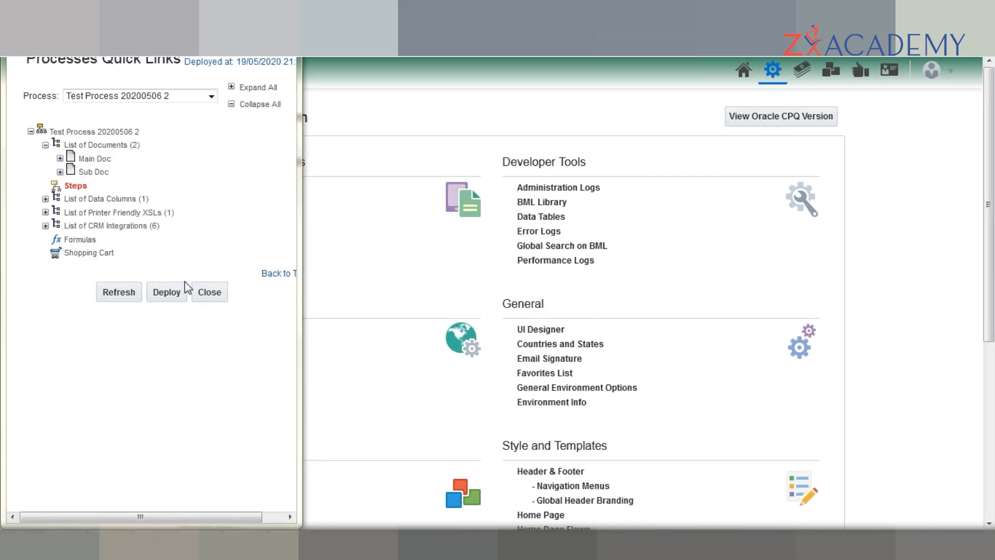
pyautogui.click(132, 293)
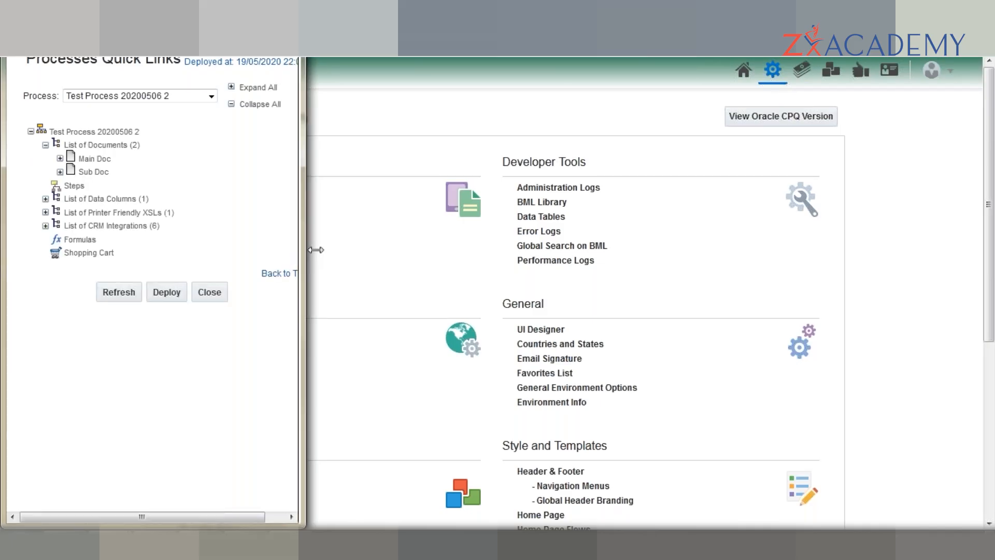
pyautogui.moveTo(315, 249); pyautogui.dragTo(337, 250)
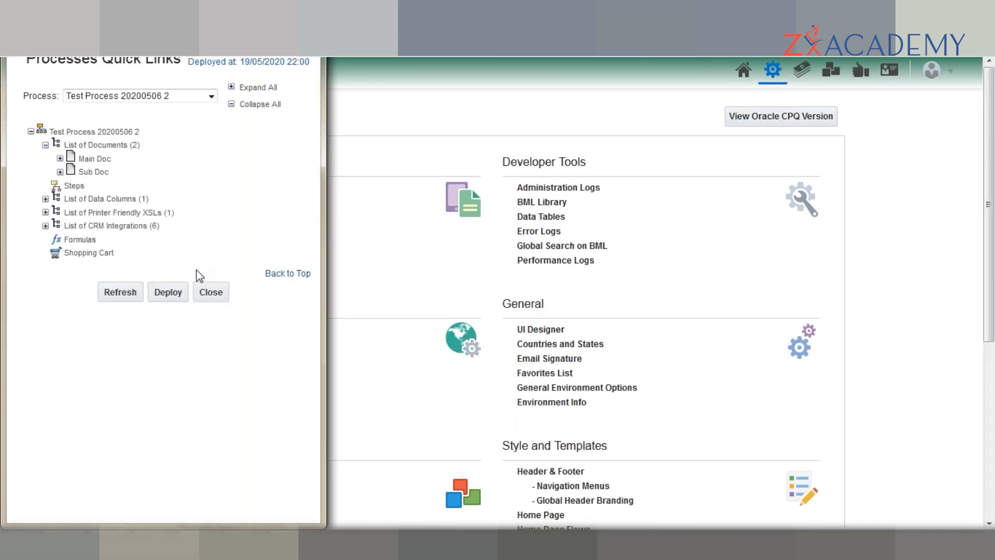
pyautogui.click(114, 297)
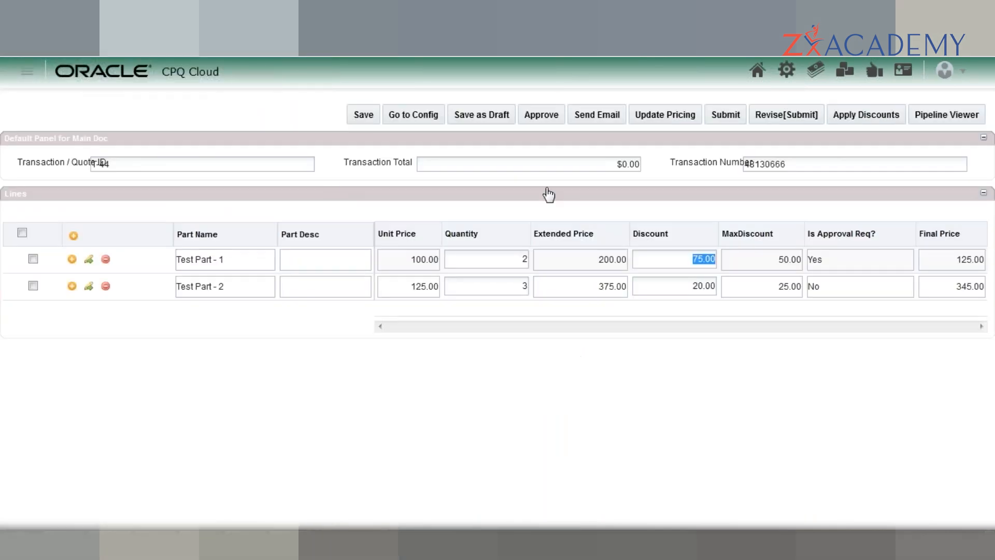
# - Reload the open quote transaction, resending its data, and display its Approvals tab
pyautogui.press('F5')
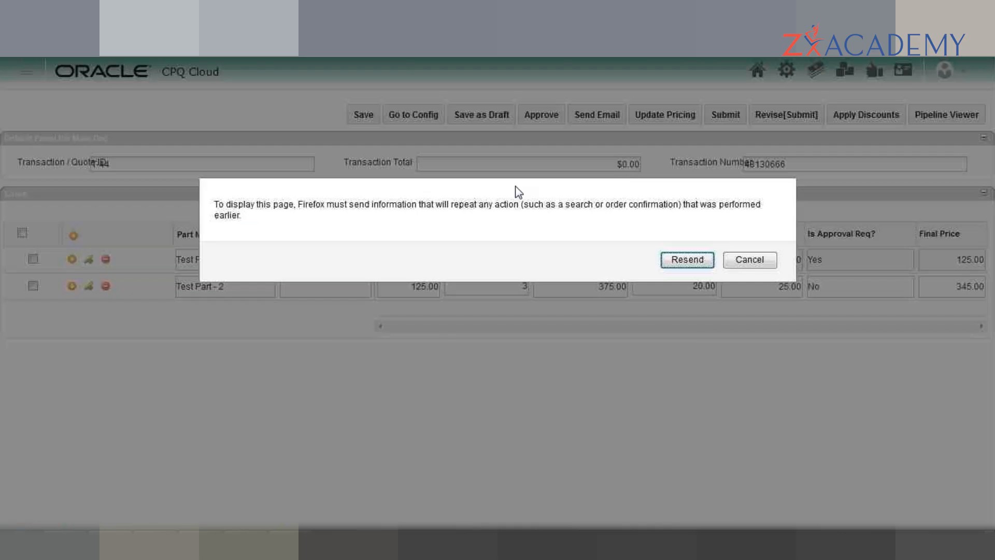
pyautogui.press('Return')
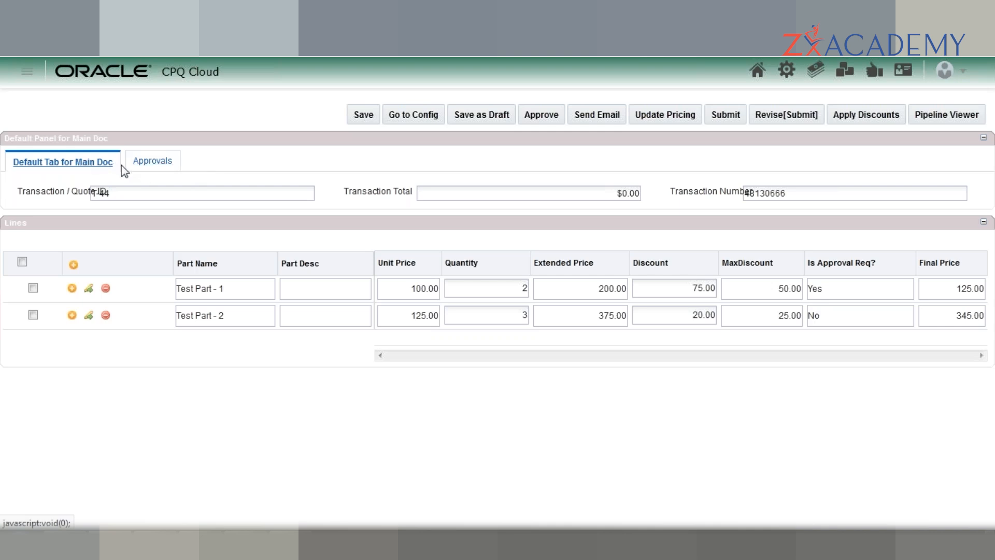
pyautogui.click(154, 161)
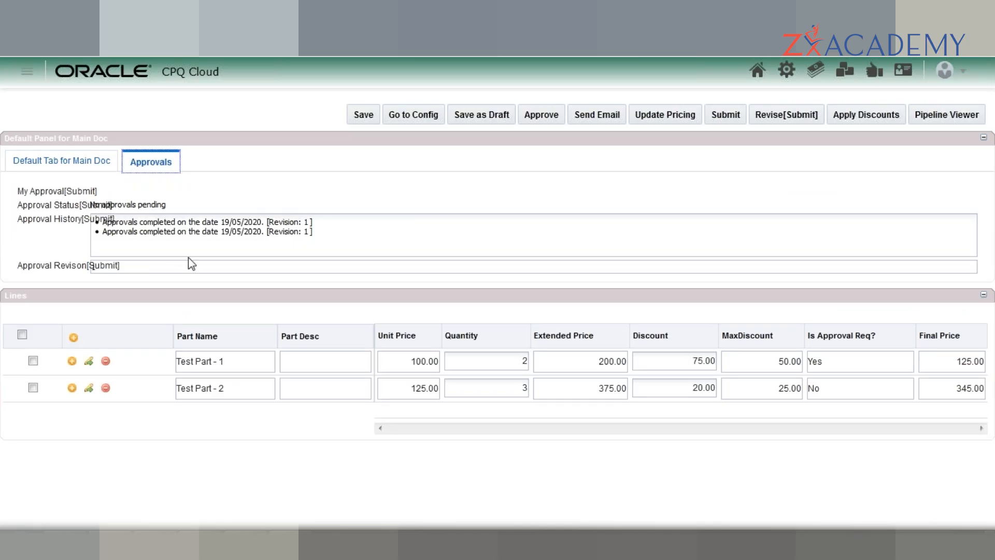
# - Examine the Approval Status, Approval Revison, Approval History and My Approval fields of the Submit action on the quote
pyautogui.tripleClick(126, 202)
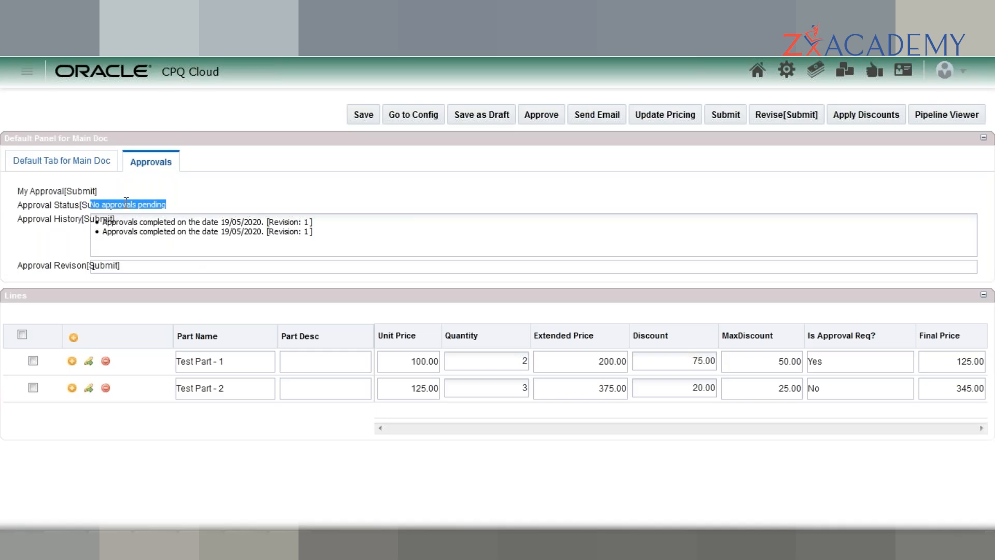
pyautogui.tripleClick(69, 266)
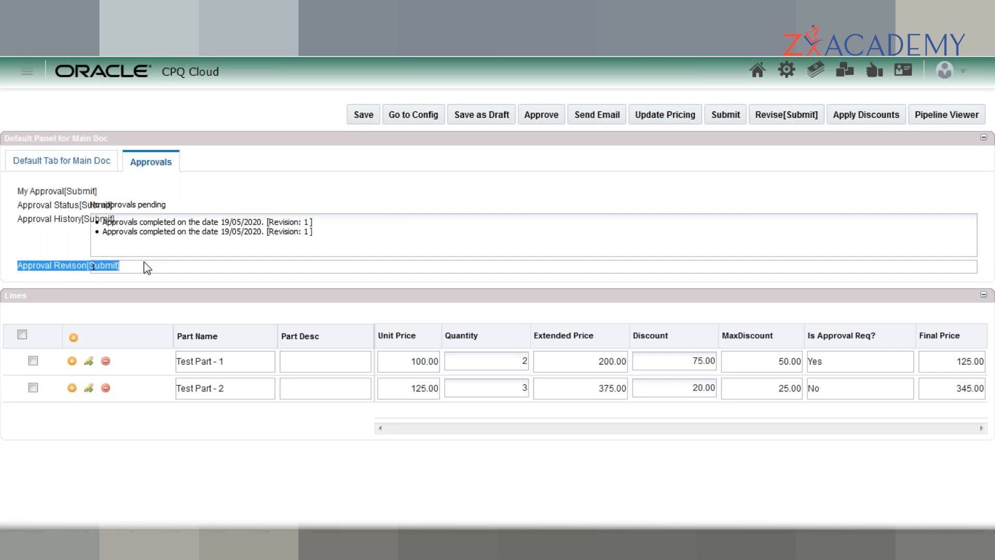
pyautogui.click(50, 209)
pyautogui.doubleClick(50, 208)
pyautogui.click(45, 227)
pyautogui.doubleClick(42, 222)
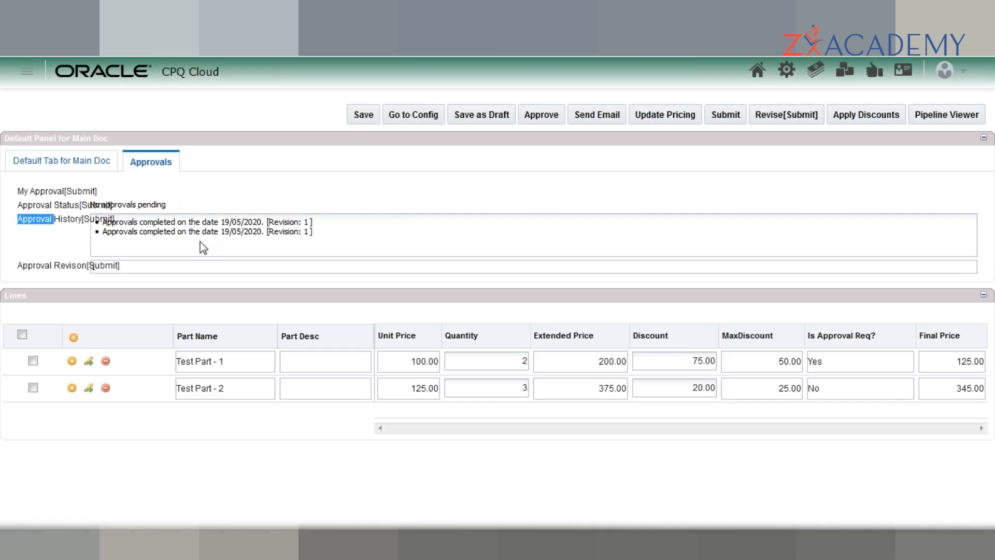
pyautogui.doubleClick(50, 192)
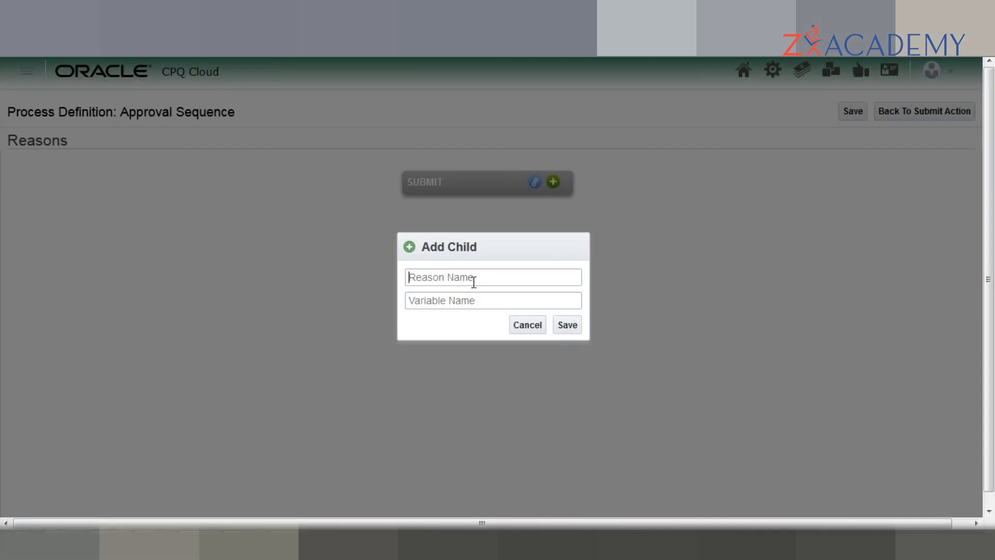
# - Add a child reason named "Discount Check" with variable name discountCheck under Submit in the approval sequence
pyautogui.write('Vali')
pyautogui.press('BackSpace')
pyautogui.press('BackSpace')
pyautogui.press('BackSpace')
pyautogui.press('BackSpace')
pyautogui.write('Discount Check')
pyautogui.click(480, 296)
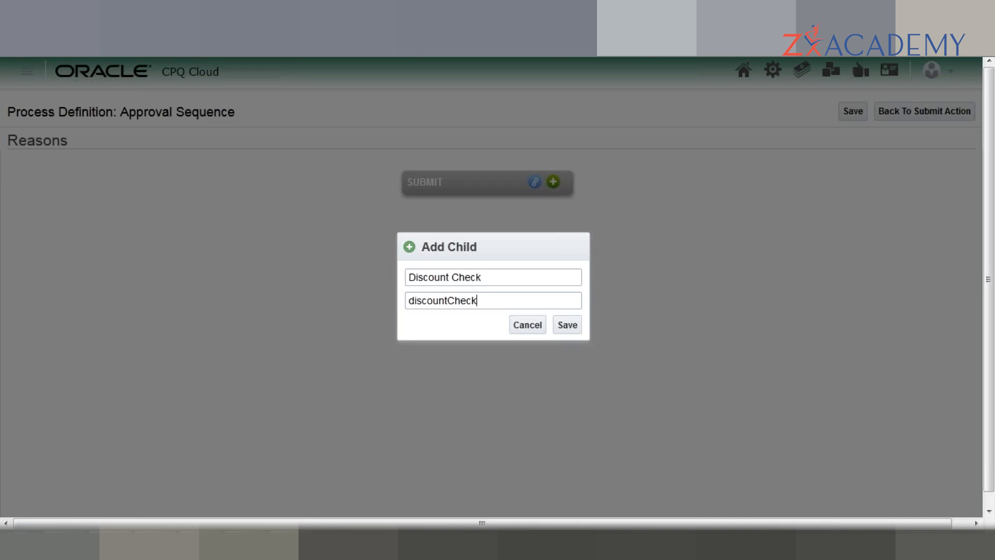
pyautogui.click(567, 332)
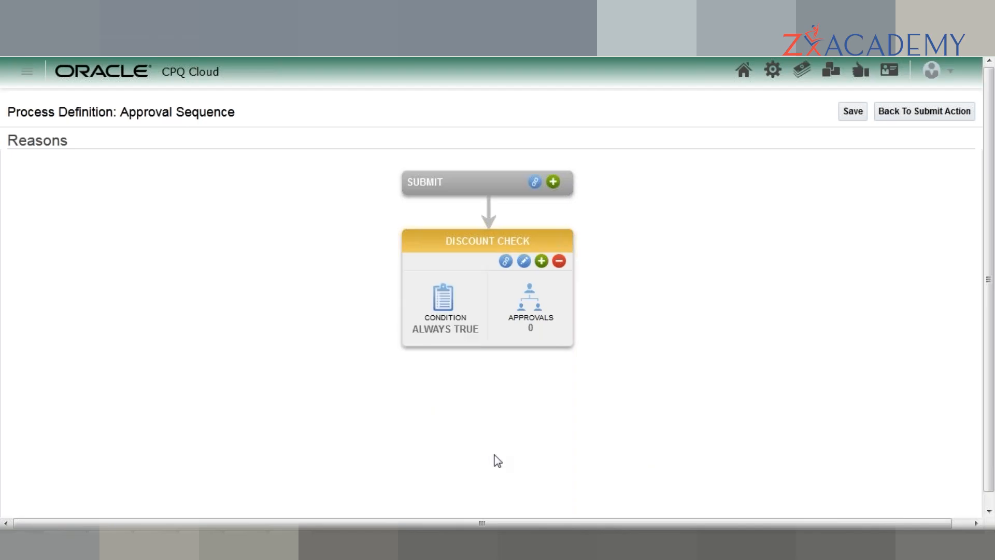
# - Add a second child reason under Submit named "Discount Check 2" with variable name discountCheck2
pyautogui.click(552, 182)
pyautogui.write('Discount C')
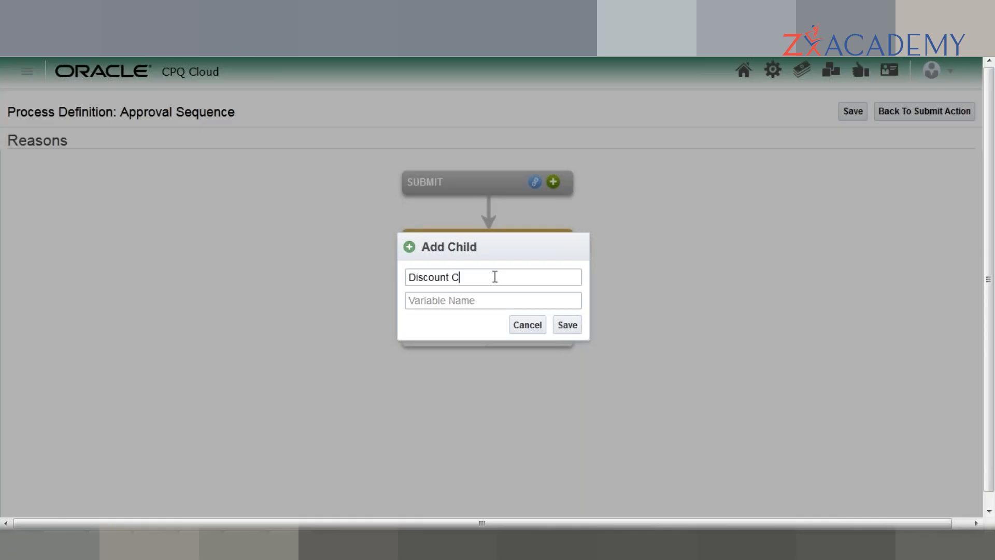
pyautogui.write('heck 2')
pyautogui.click(495, 300)
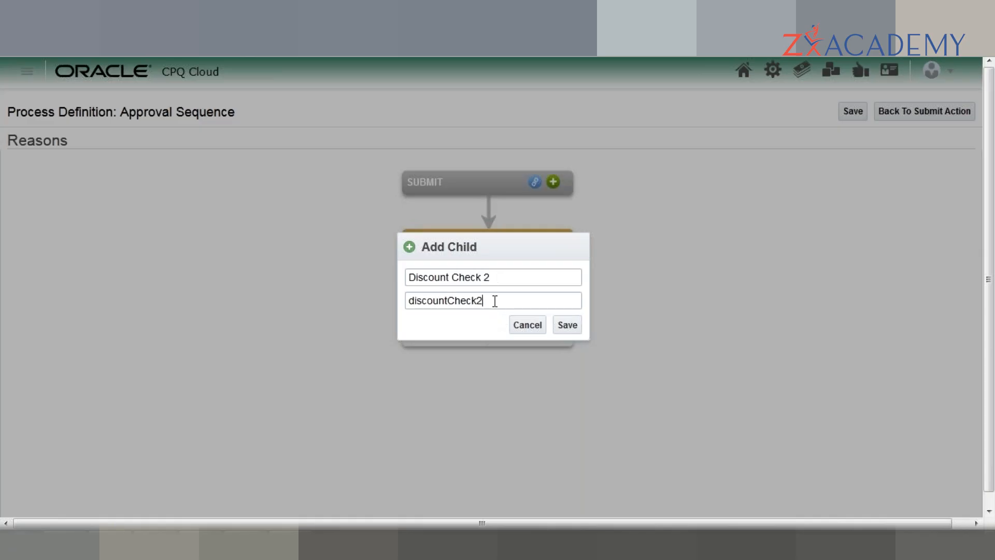
pyautogui.click(578, 328)
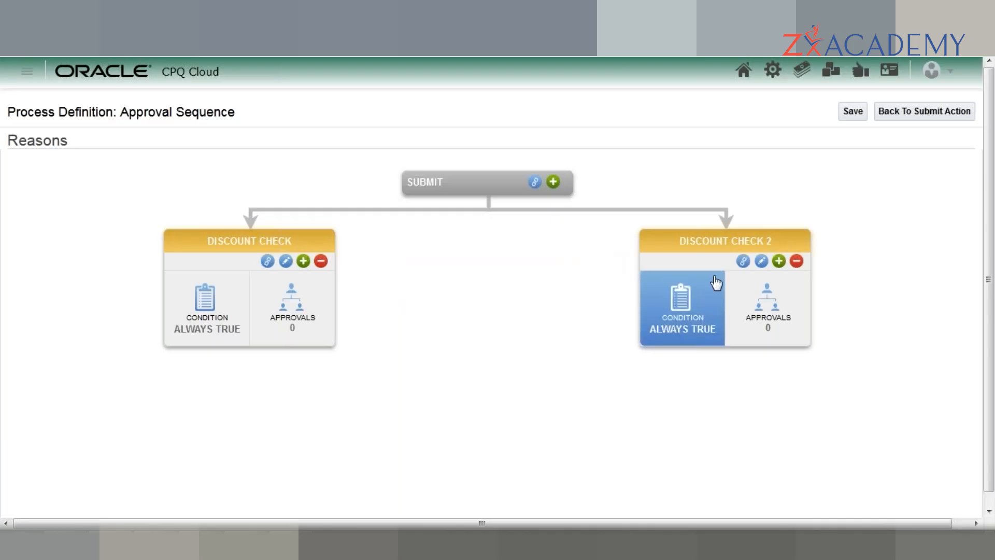
# - Add a third child reason under Submit named "Discount Check 3" with variable name discountCheck3
pyautogui.click(551, 186)
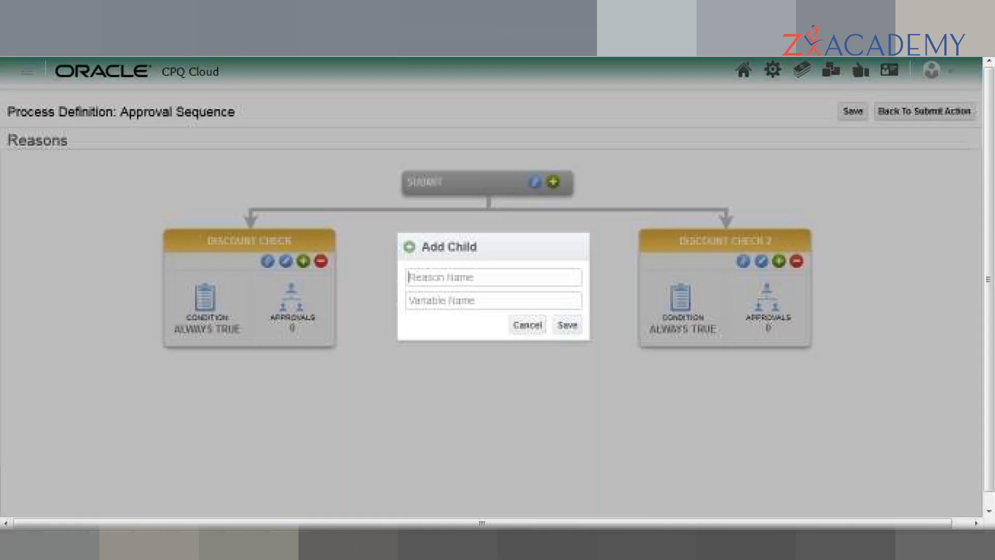
pyautogui.write('Discount Check')
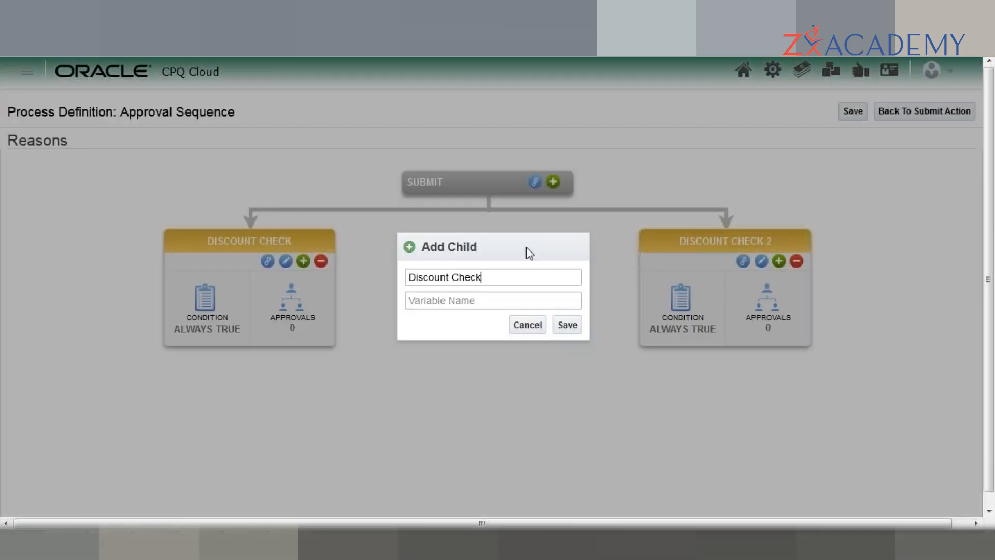
pyautogui.write(' 3')
pyautogui.click(522, 303)
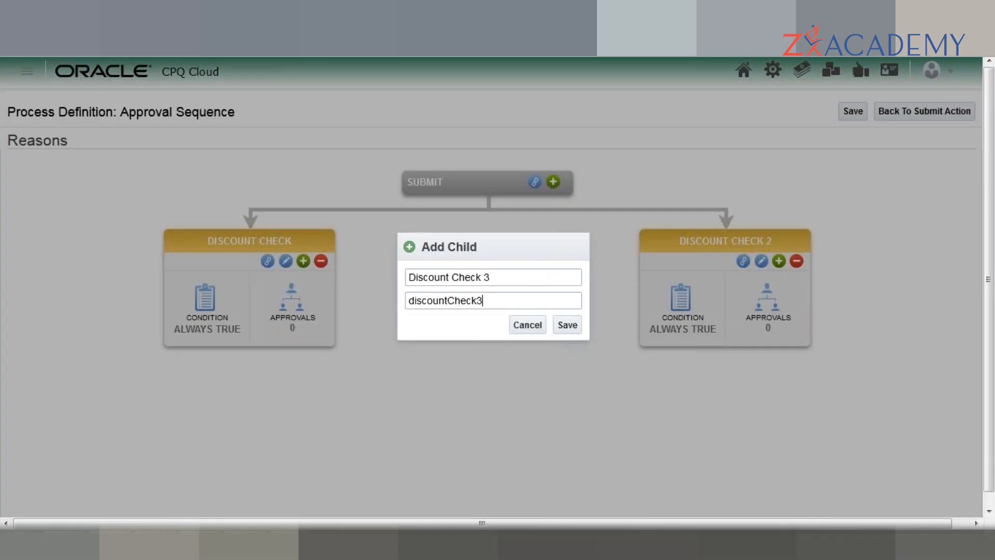
pyautogui.click(575, 329)
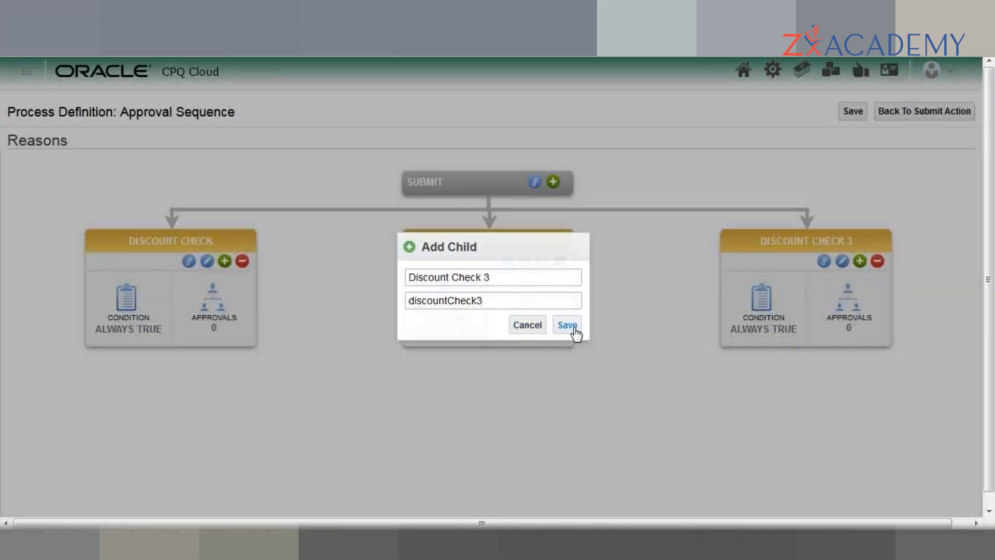
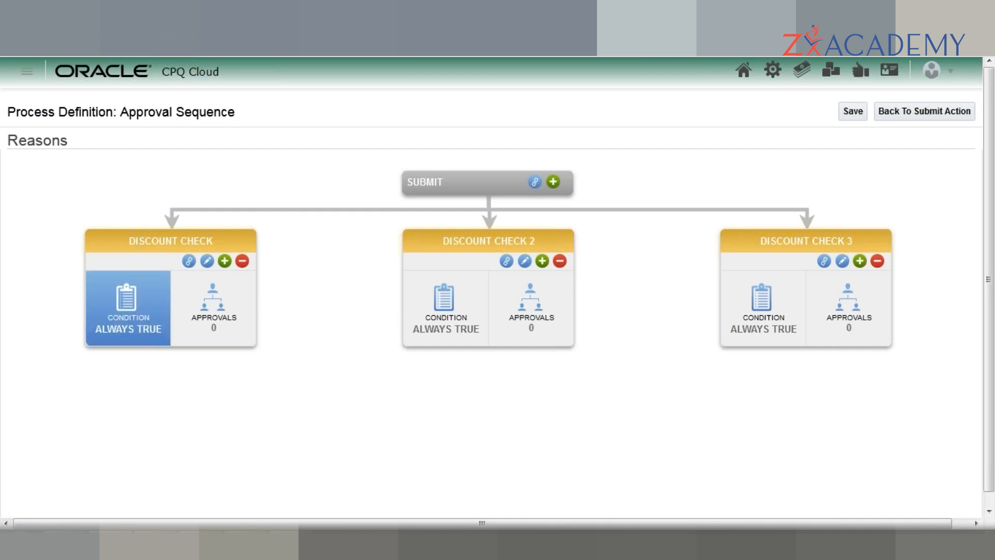
# - Add a child reason named "Discount Check 4" with variable name discountCheck4 beneath the Discount Check reason
pyautogui.click(224, 261)
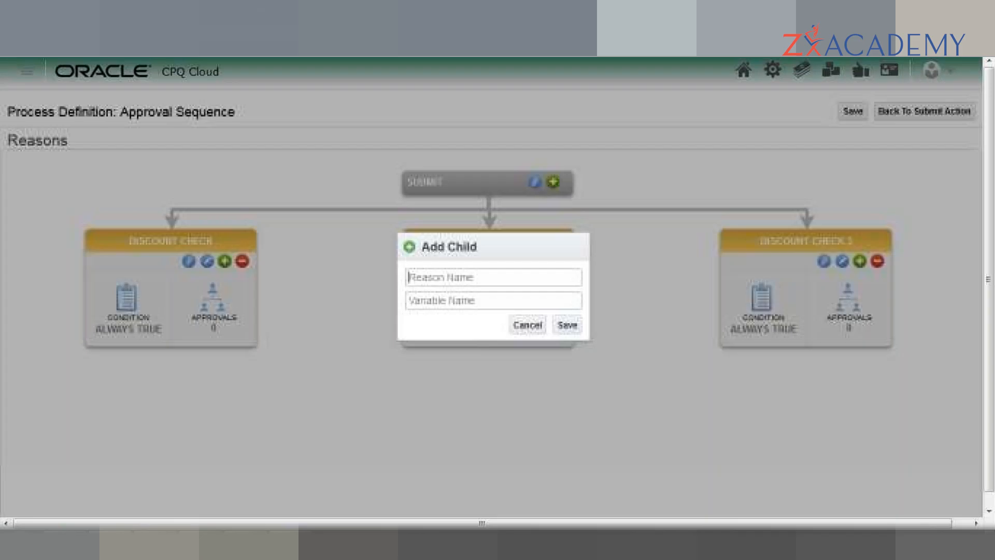
pyautogui.write('Di')
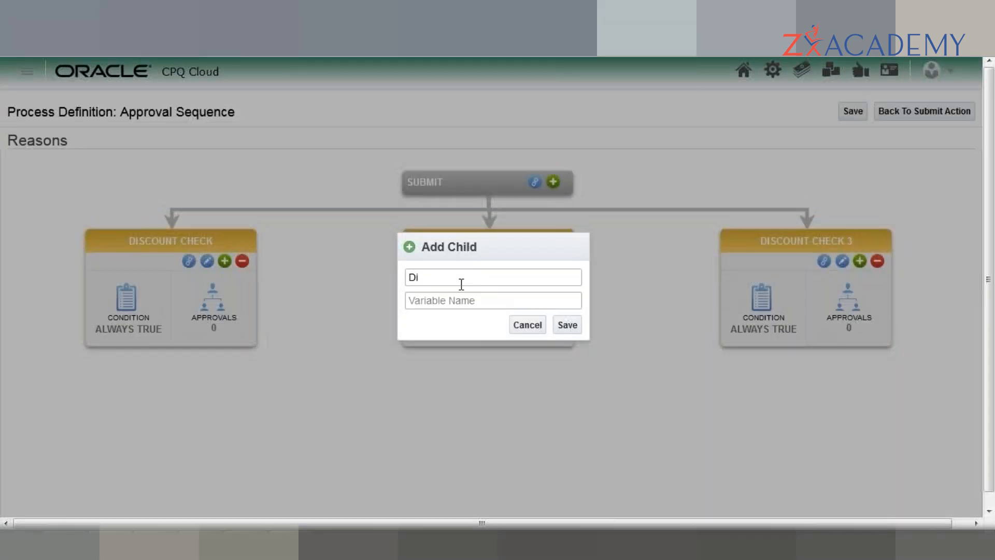
pyautogui.write('scount Check 4')
pyautogui.click(488, 301)
pyautogui.click(569, 327)
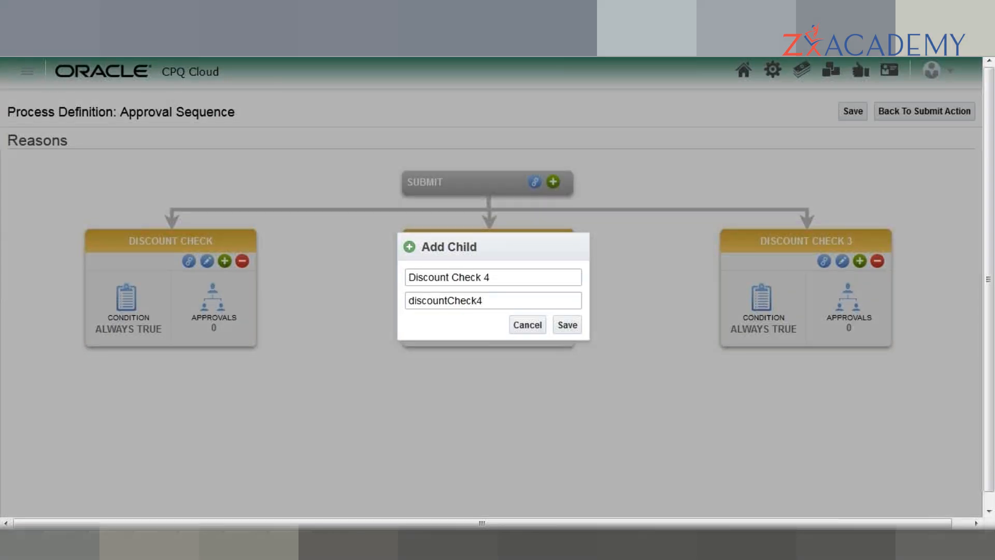
pyautogui.press('Return')
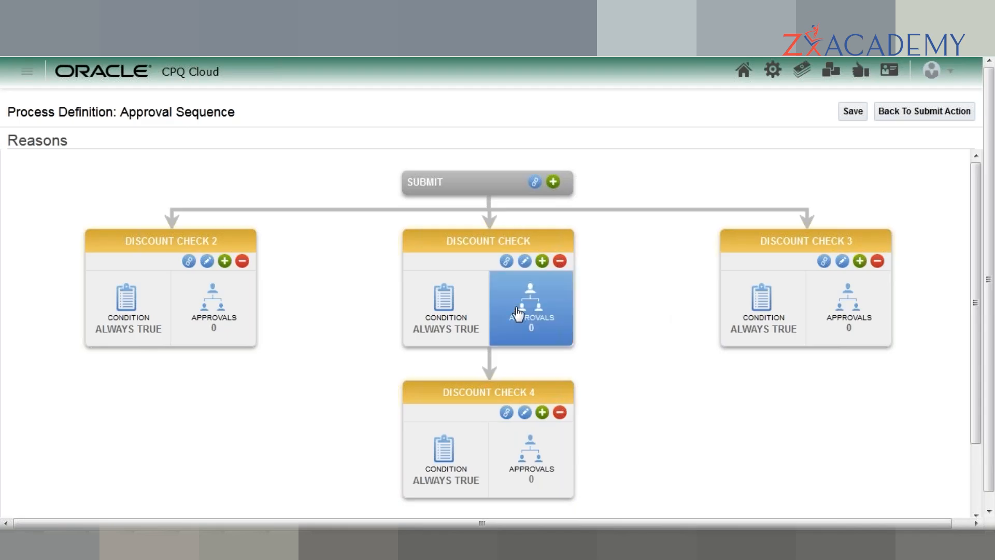
# - Delete all four Discount Check reasons from the approval sequence, confirming each deletion
pyautogui.click(560, 418)
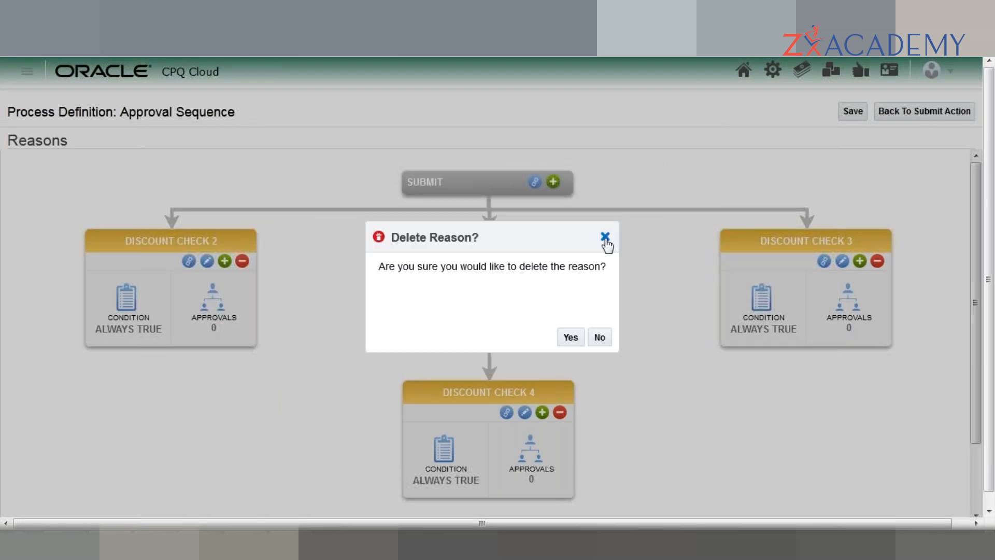
pyautogui.click(571, 346)
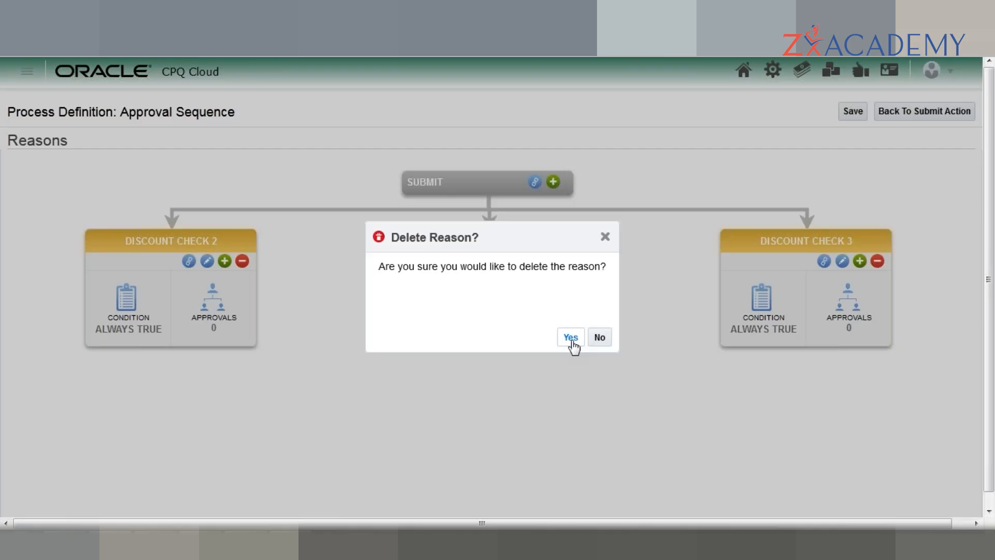
pyautogui.click(571, 337)
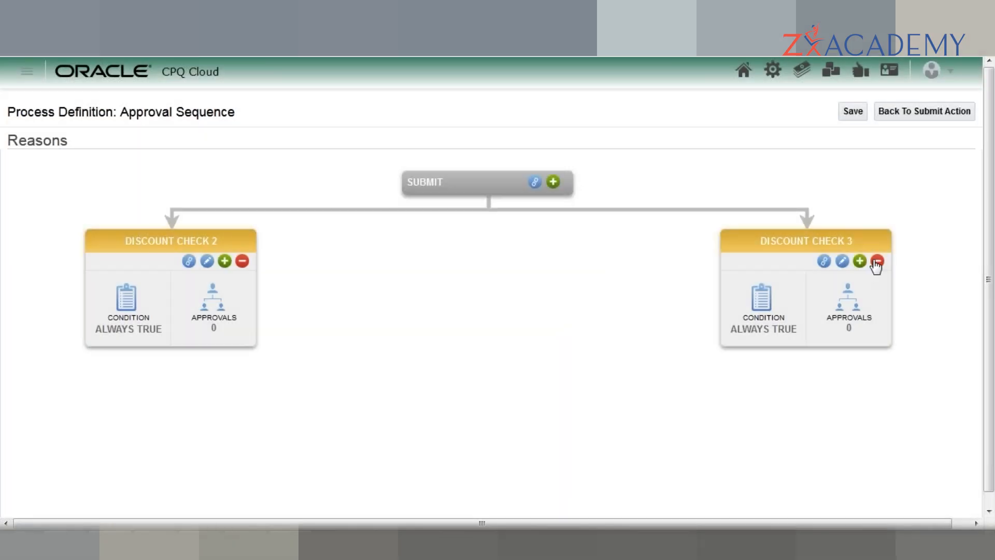
pyautogui.click(877, 262)
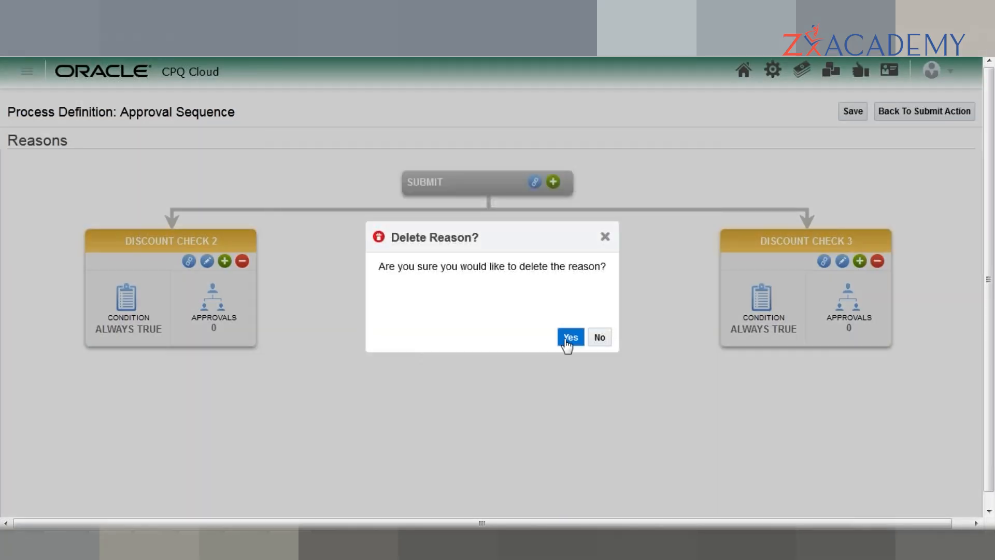
pyautogui.click(568, 342)
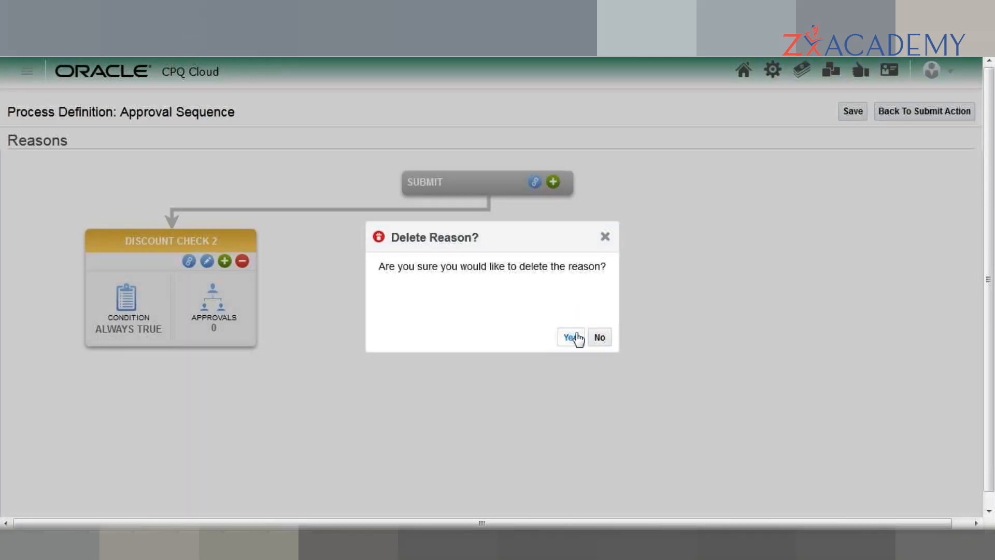
pyautogui.click(574, 338)
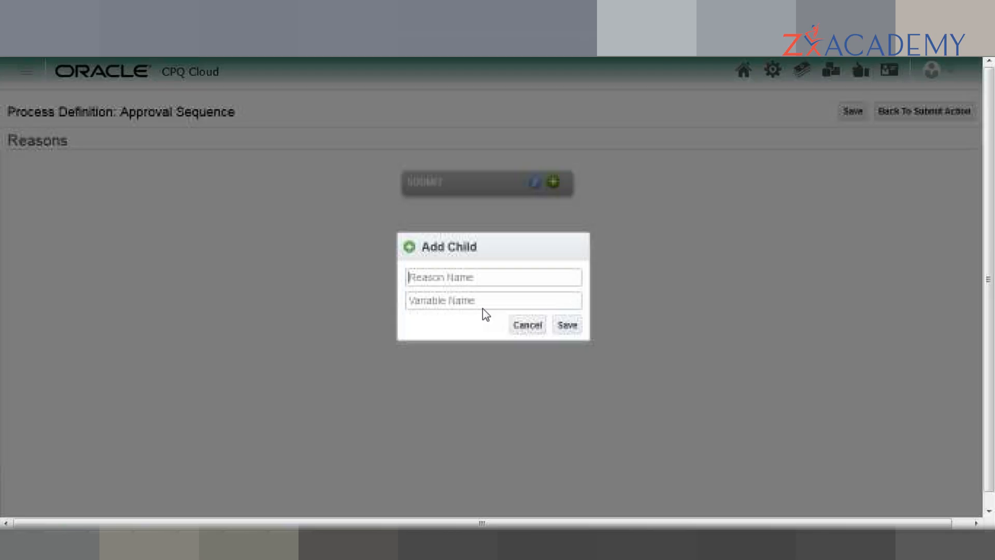
# - Create a single reason "Discount Check" with variable name discountCheck under the emptied Submit sequence
pyautogui.write('Discount Check')
pyautogui.press('Tab')
pyautogui.write('discountCheck')
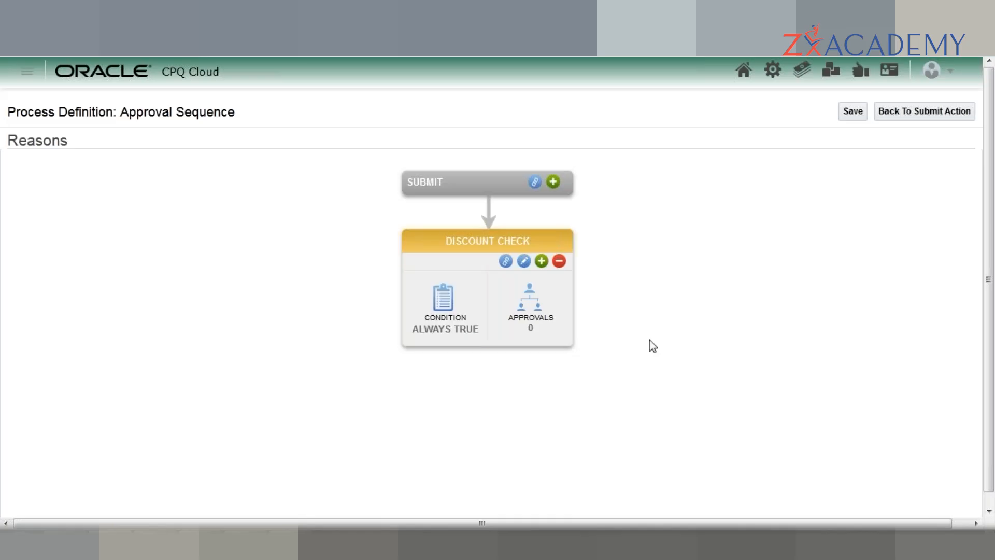
# - Open the condition of the Discount Check reason, clear Required In Sequence and choose Simple Condition as the condition type
pyautogui.click(448, 315)
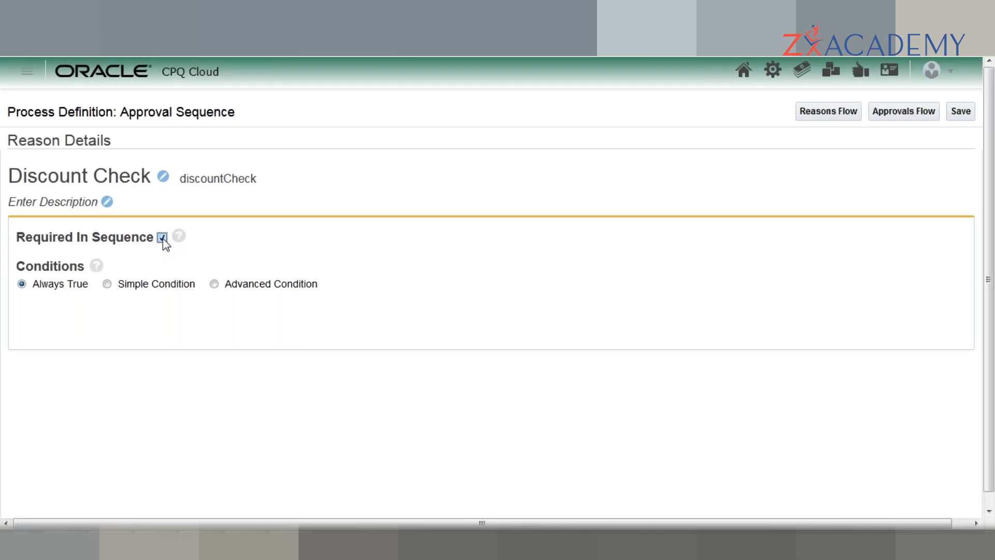
pyautogui.click(162, 237)
pyautogui.click(109, 284)
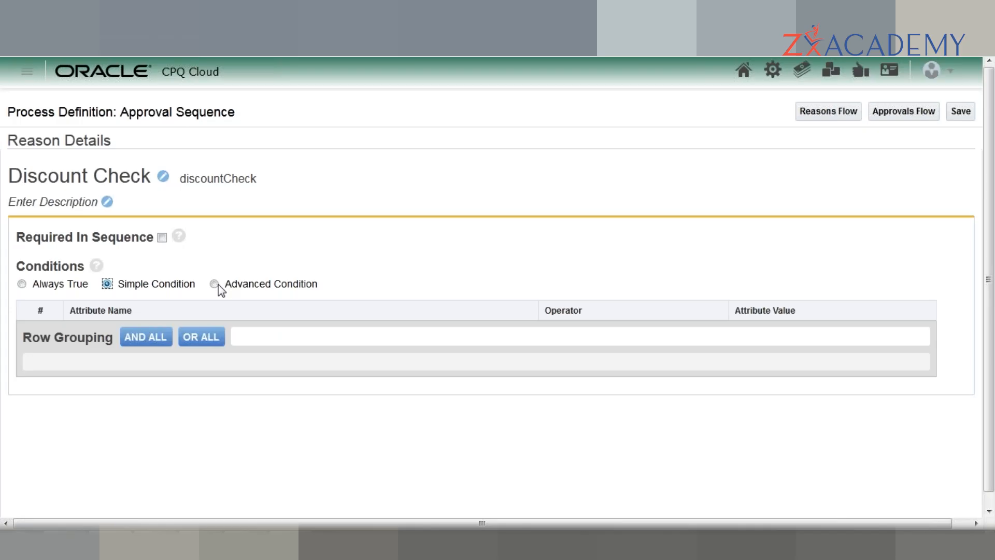
pyautogui.click(215, 286)
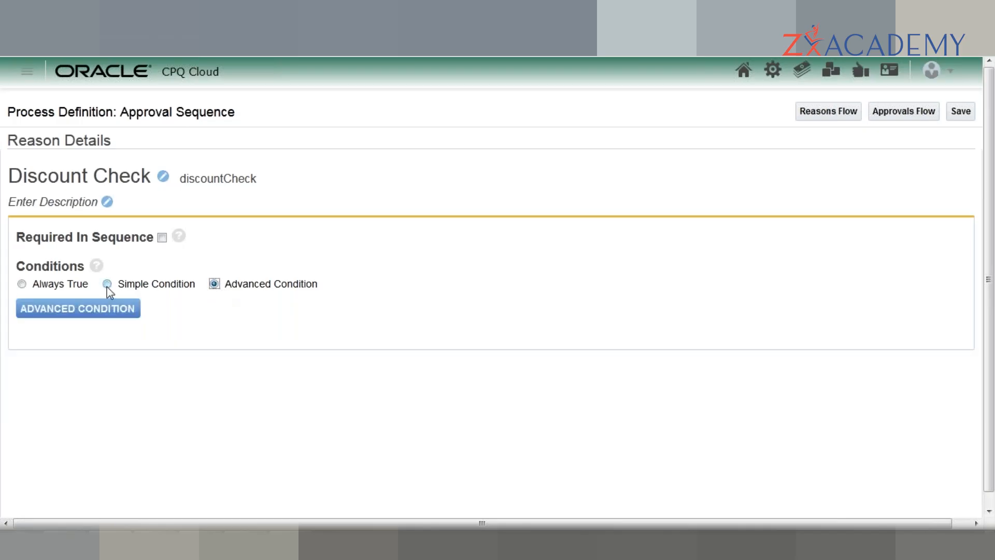
pyautogui.click(107, 284)
# - Add a condition row requiring the line attribute Discount >= 50 and apply AND ALL row grouping
pyautogui.click(221, 336)
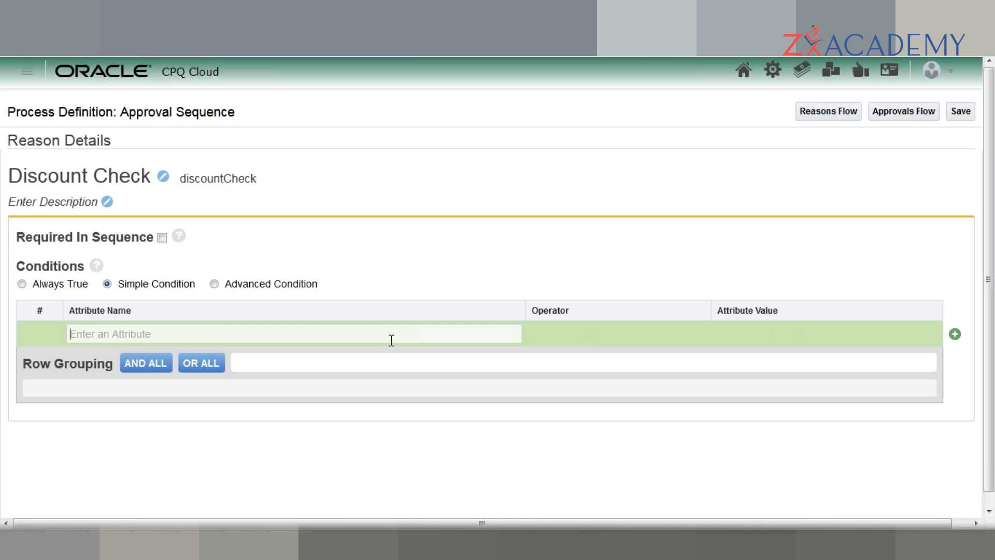
pyautogui.write('dis')
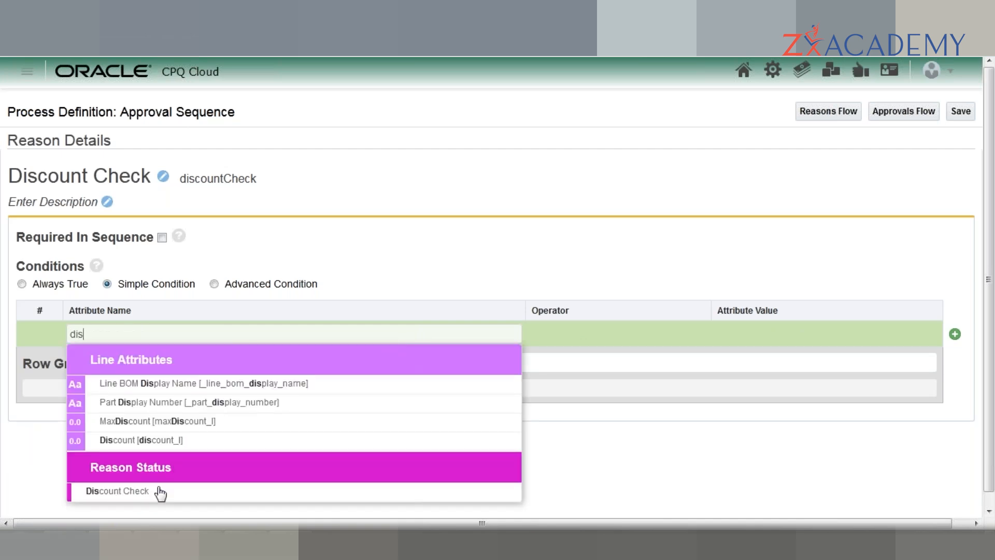
pyautogui.click(136, 440)
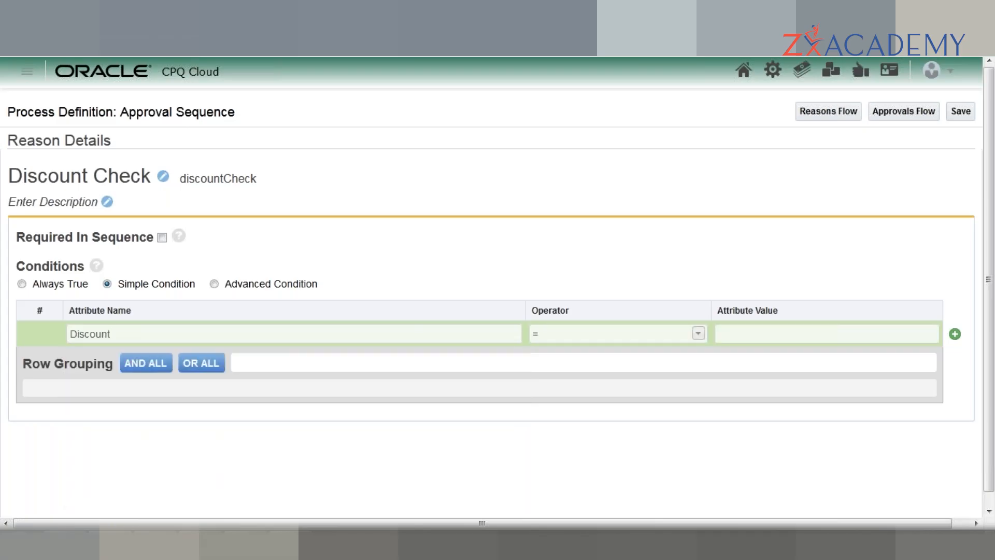
pyautogui.click(703, 338)
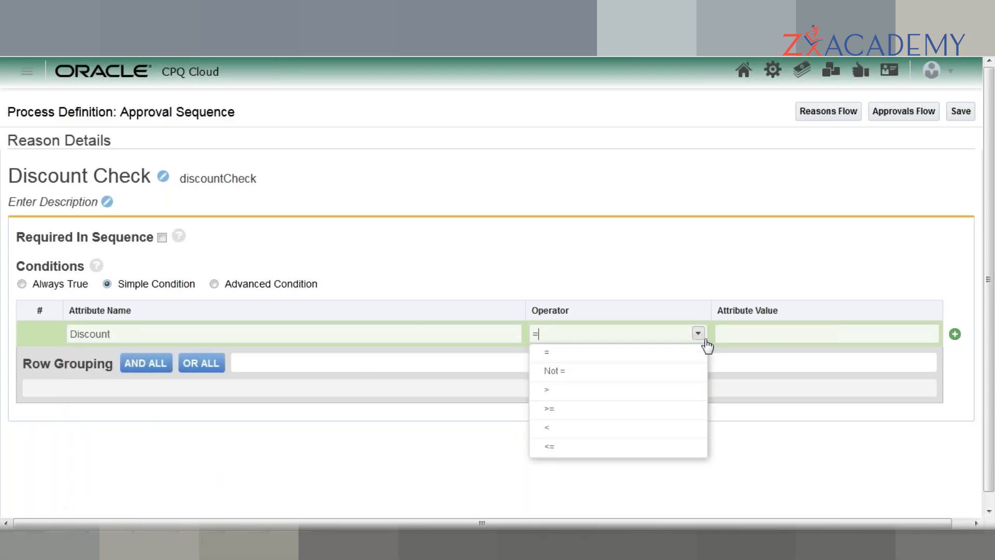
pyautogui.click(620, 410)
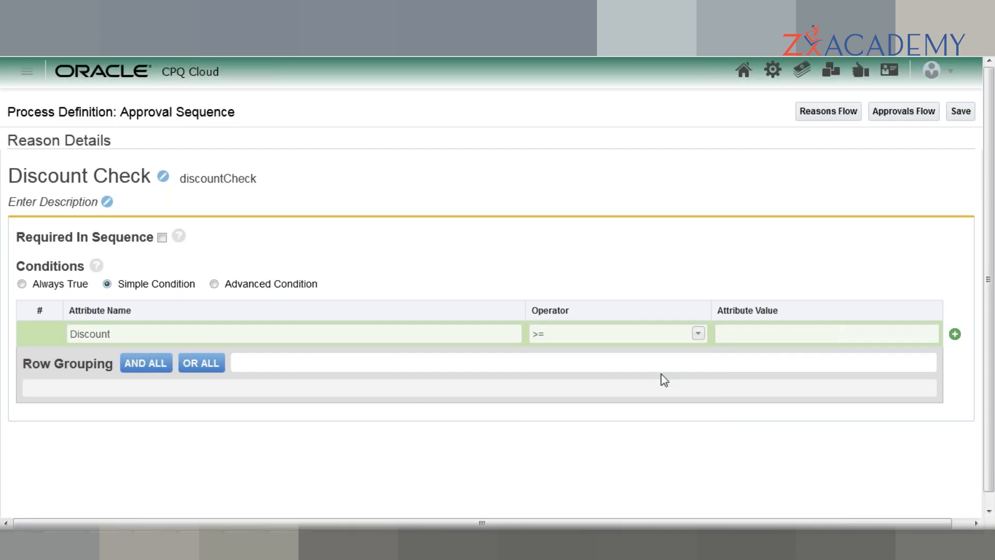
pyautogui.click(778, 336)
pyautogui.write('max')
pyautogui.press('BackSpace')
pyautogui.press('BackSpace')
pyautogui.press('BackSpace')
pyautogui.write('50')
pyautogui.click(955, 342)
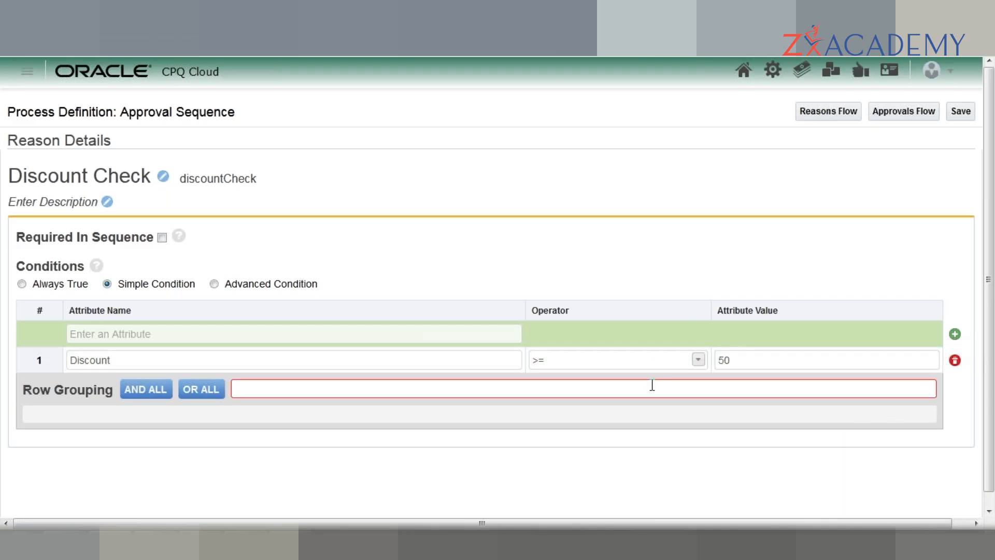
pyautogui.click(538, 386)
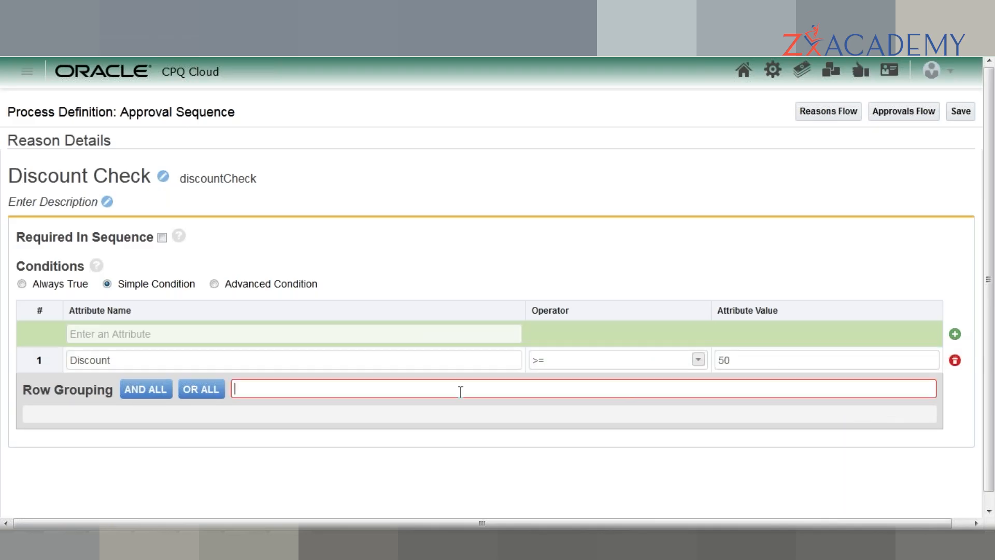
pyautogui.click(142, 389)
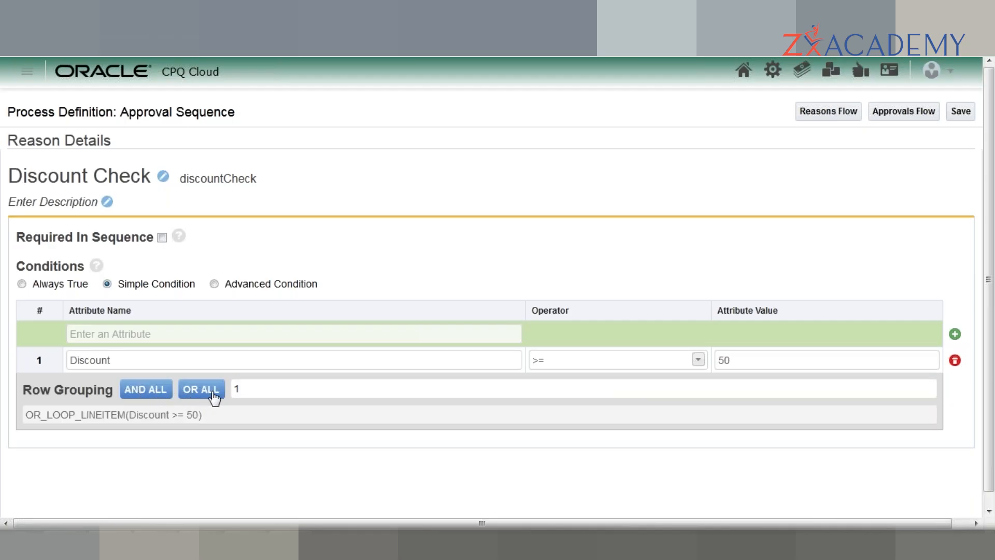
# - Add a second condition row, Discount <= 75, and try combining both rows with AND ALL and OR ALL grouping
pyautogui.click(325, 333)
pyautogui.write('dis')
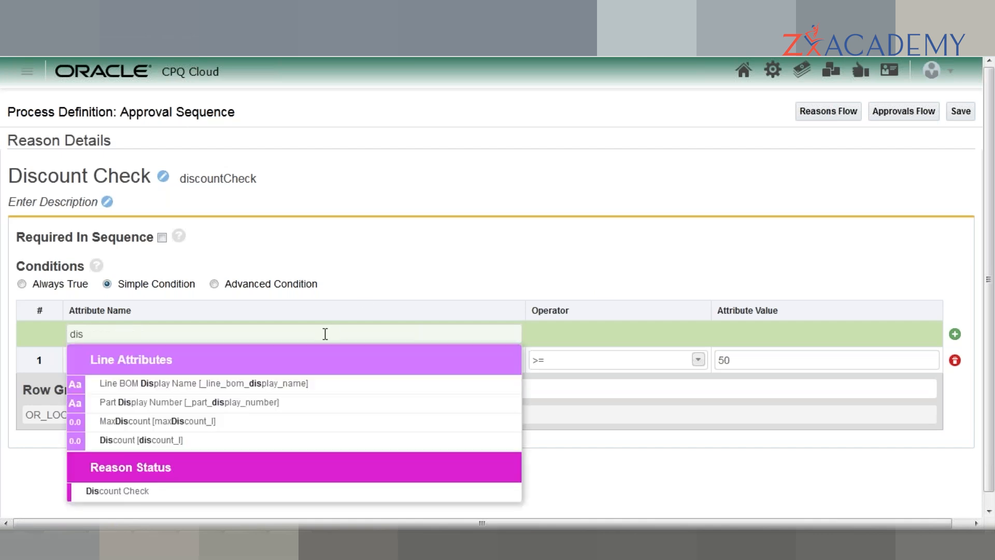
pyautogui.click(320, 440)
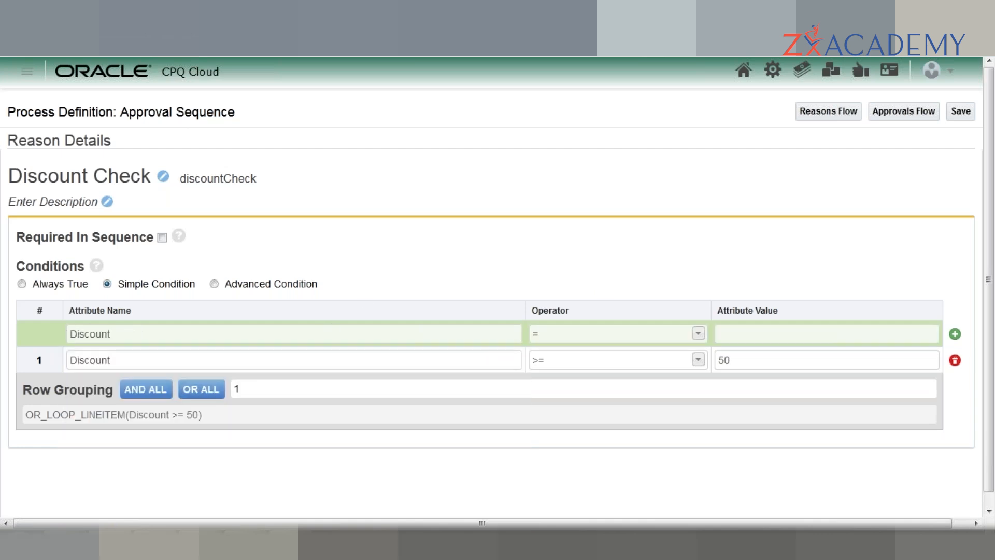
pyautogui.click(697, 334)
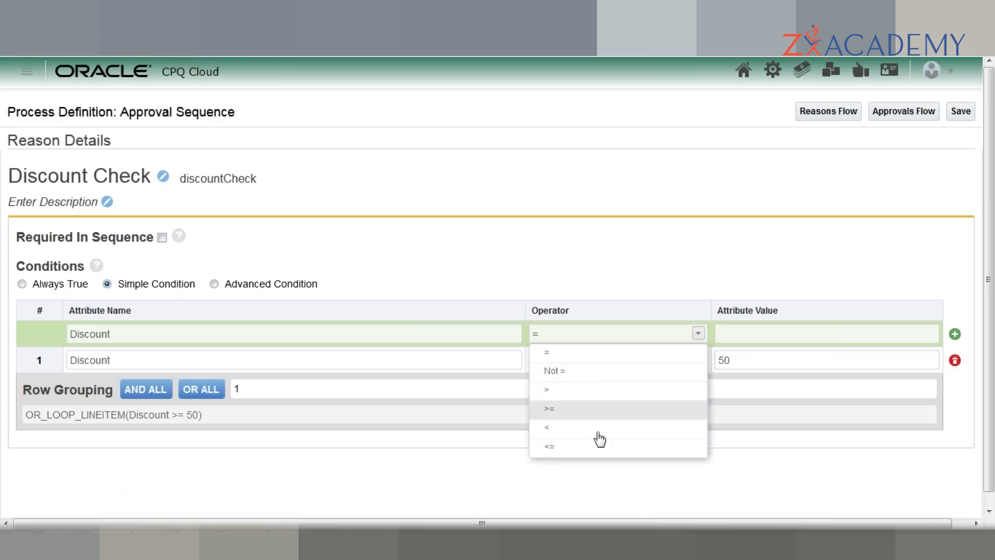
pyautogui.click(596, 450)
pyautogui.click(806, 334)
pyautogui.write('75')
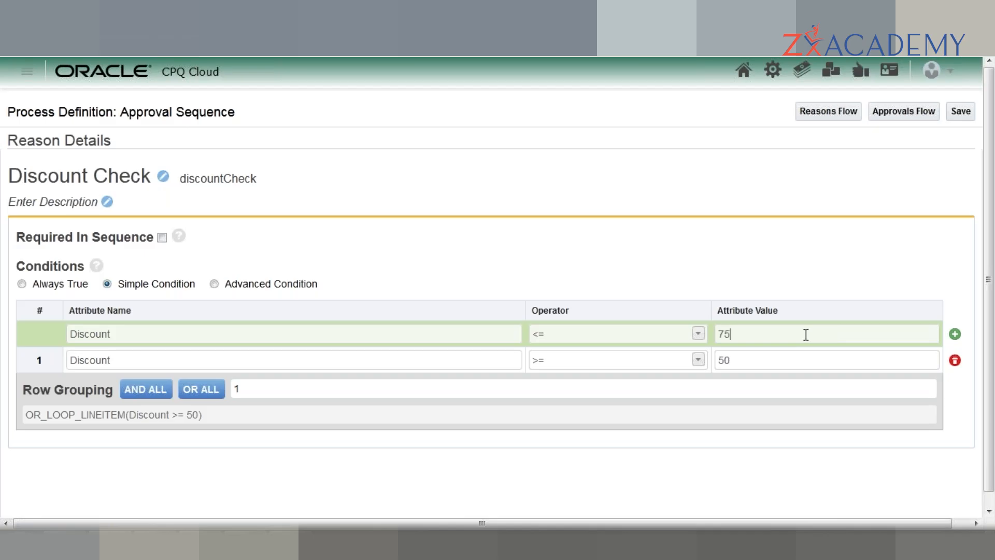
pyautogui.click(955, 335)
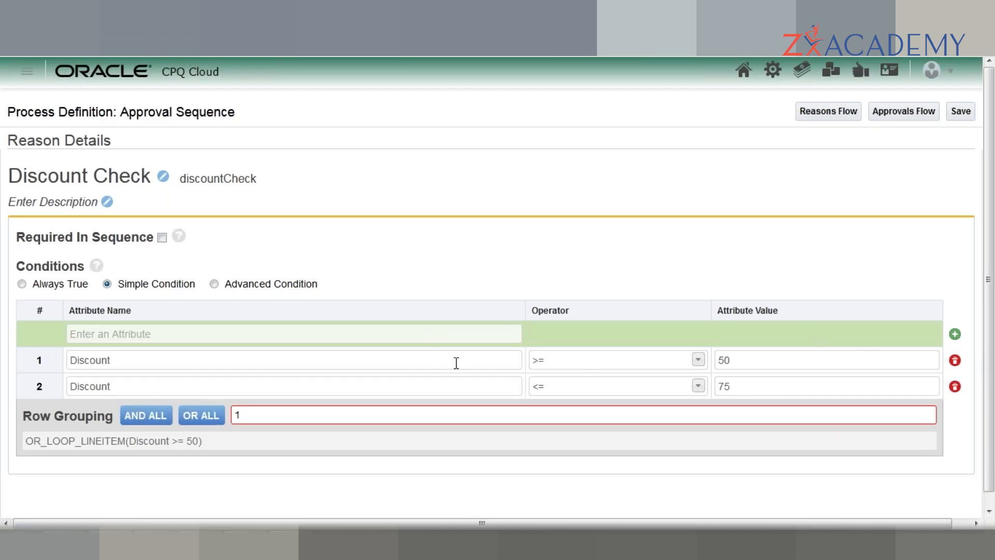
pyautogui.click(157, 421)
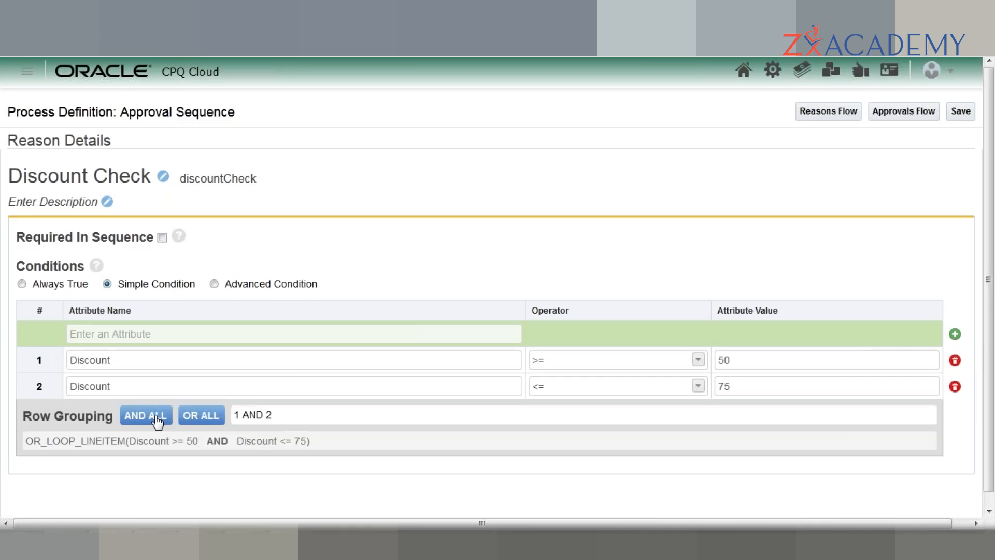
pyautogui.click(191, 421)
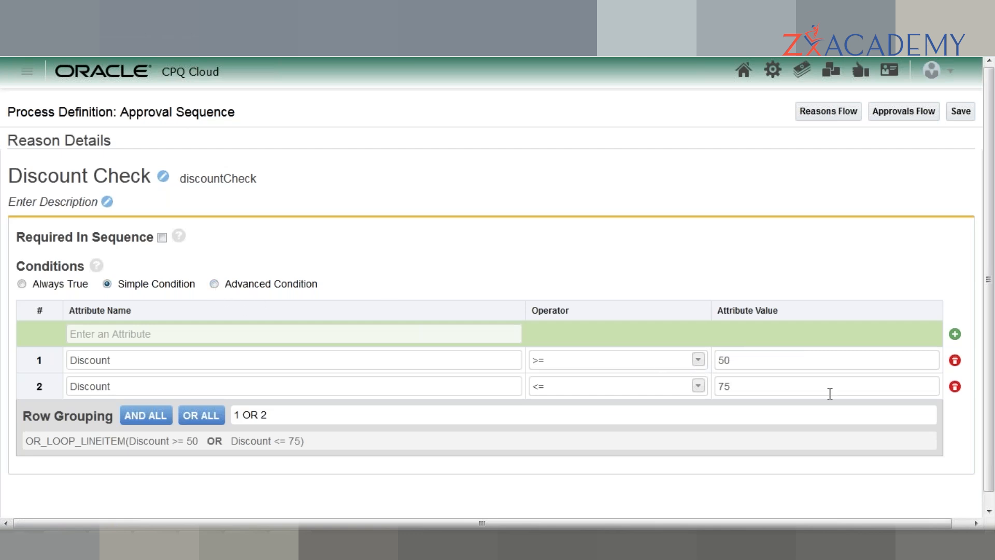
# - Delete both Discount rows from the simple condition, confirming each deletion
pyautogui.click(955, 363)
pyautogui.click(577, 339)
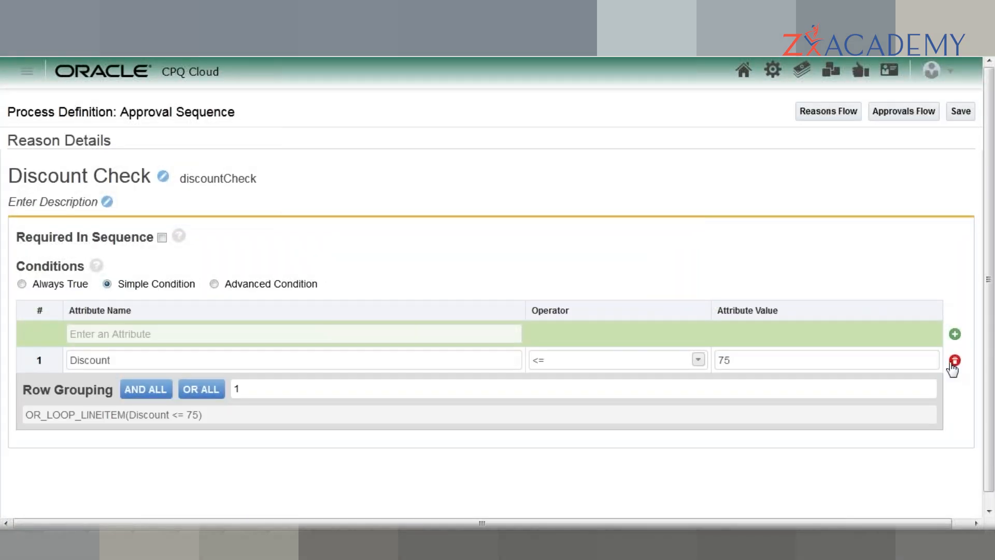
pyautogui.click(954, 361)
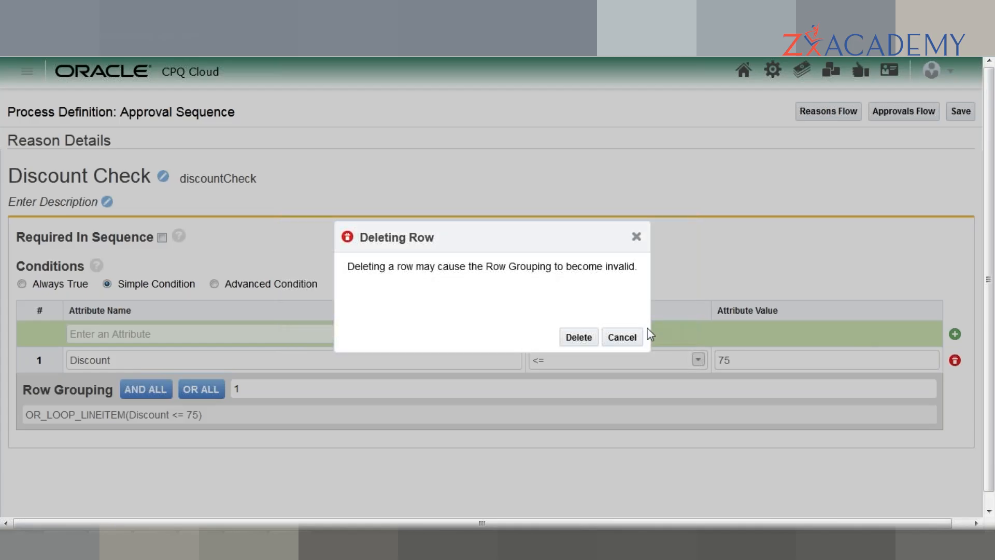
pyautogui.click(579, 339)
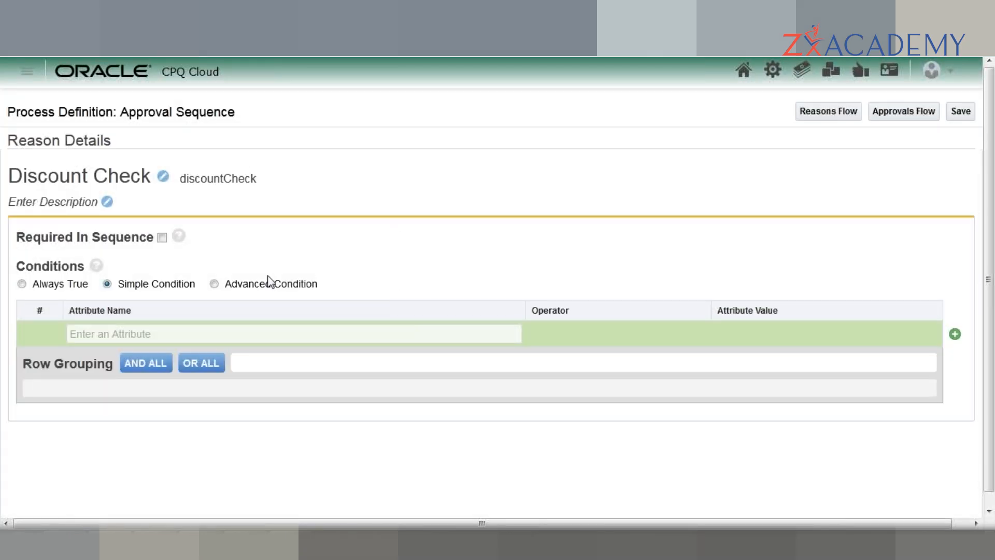
# - Review the system, Main Doc and Sub Doc variables and library functions offered for an Advanced Condition, and switch back to Simple Condition
pyautogui.click(215, 285)
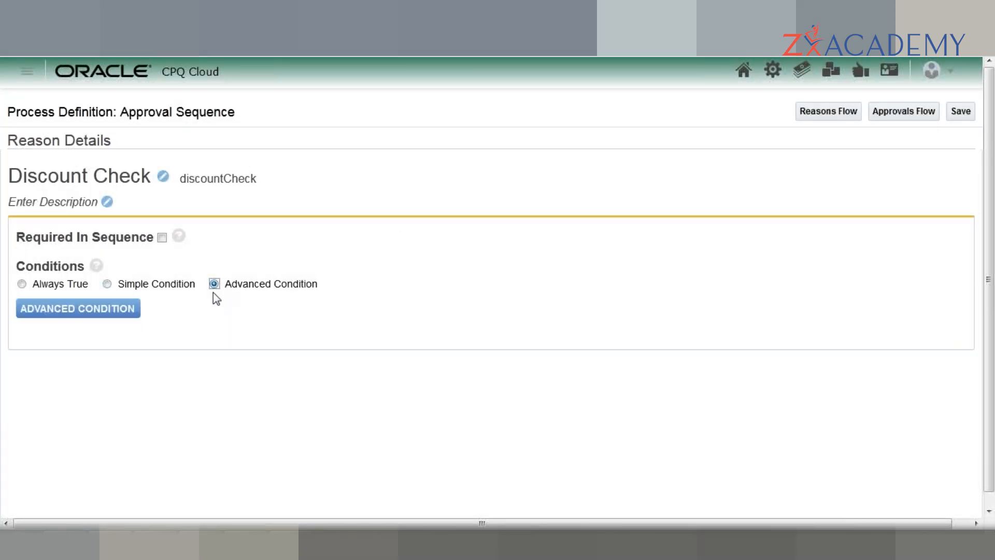
pyautogui.click(79, 309)
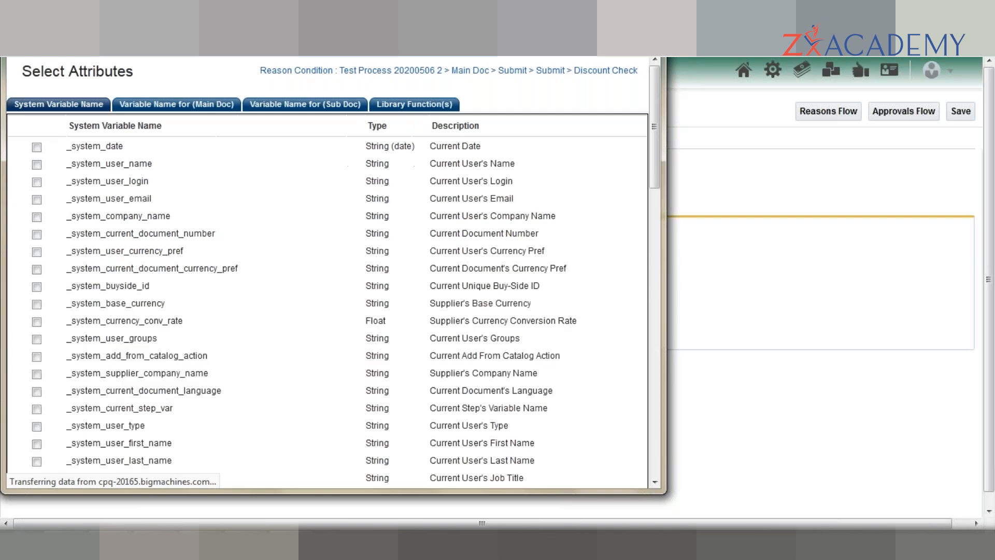
pyautogui.click(158, 111)
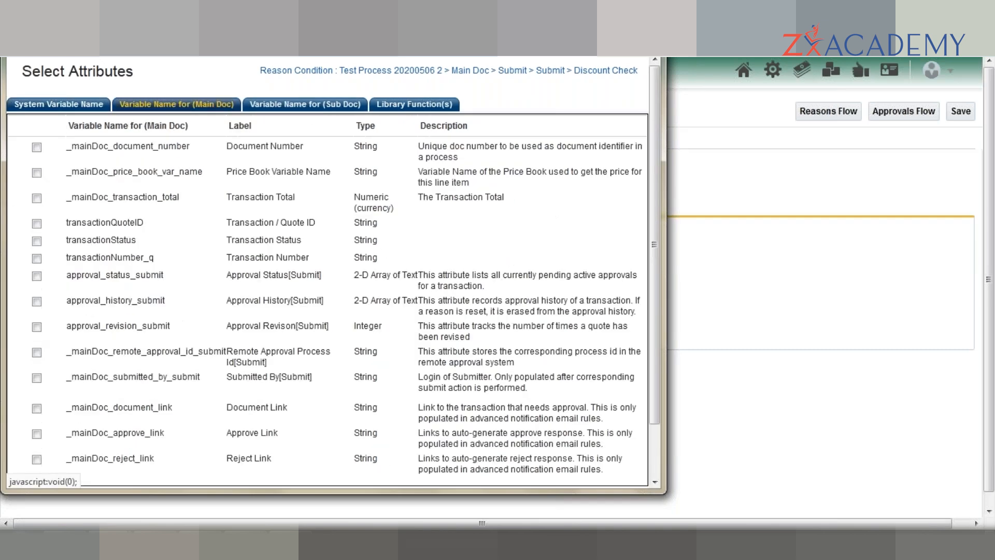
pyautogui.click(253, 110)
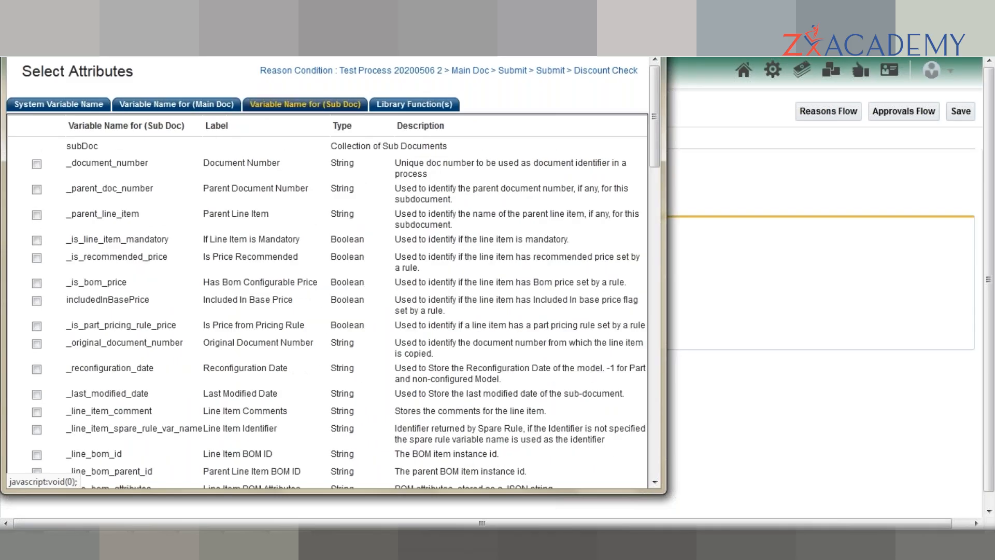
pyautogui.click(418, 105)
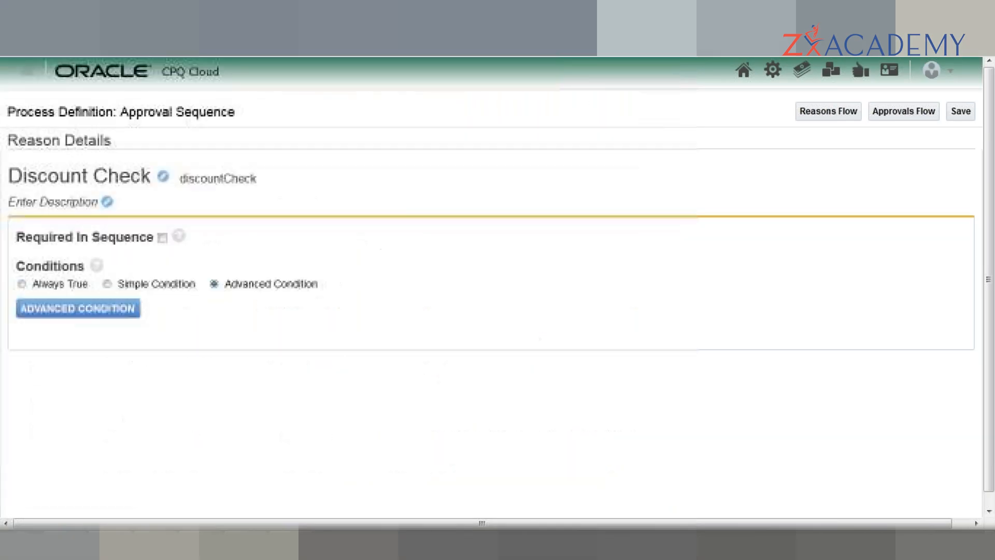
pyautogui.click(106, 283)
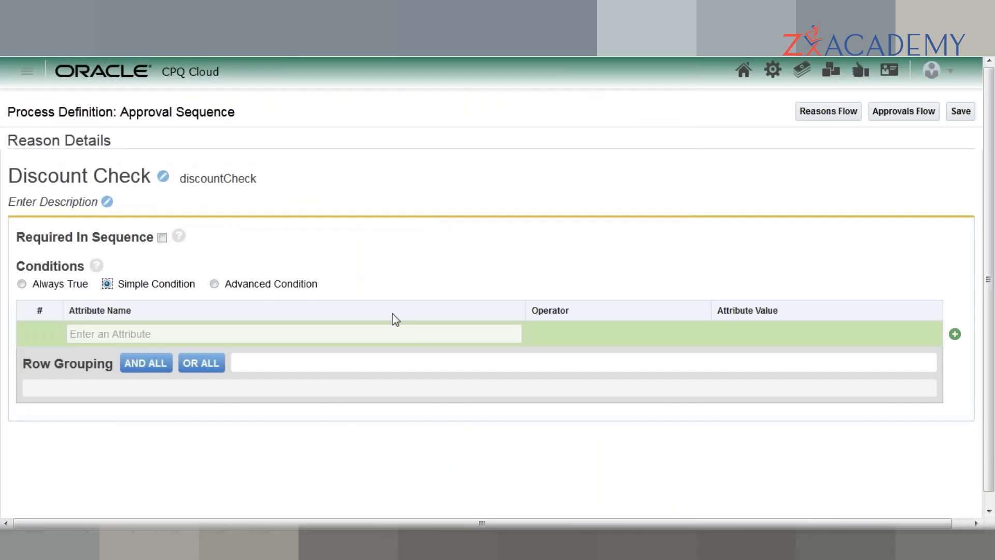
# - Examine the Discount, MaxDiscount and Is Approval Req? columns of the line items on the transaction page
pyautogui.click(338, 331)
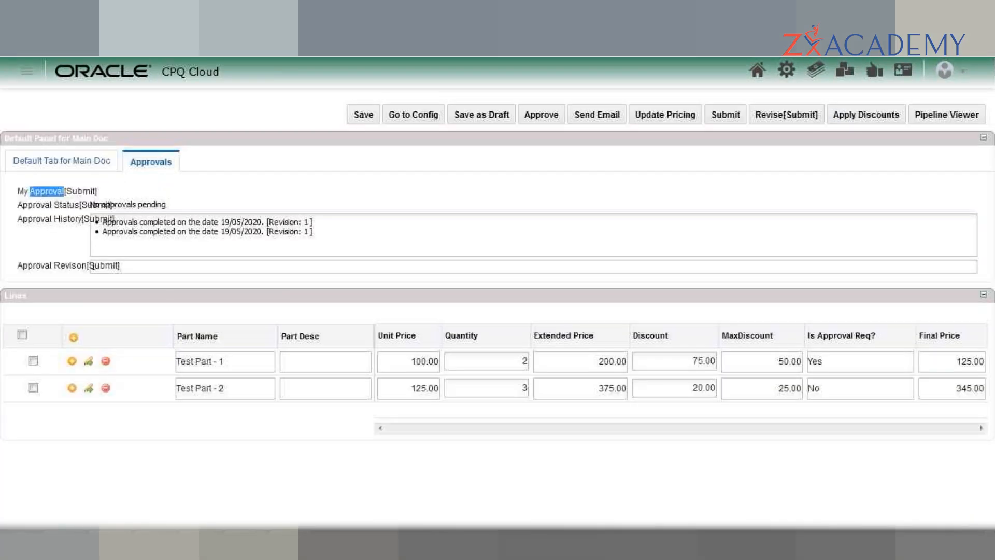
pyautogui.click(791, 492)
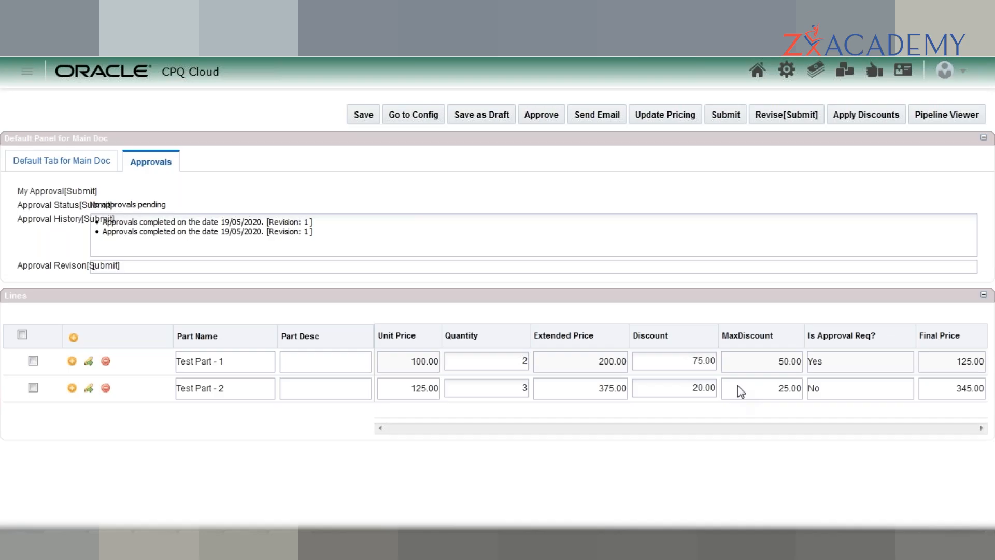
pyautogui.hotkey('alt', 'Tab')
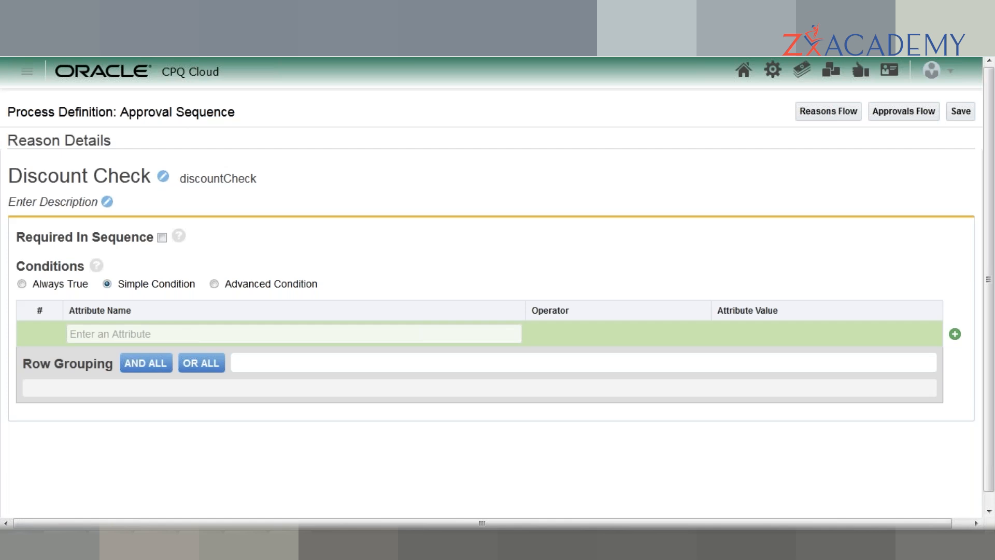
pyautogui.click(327, 11)
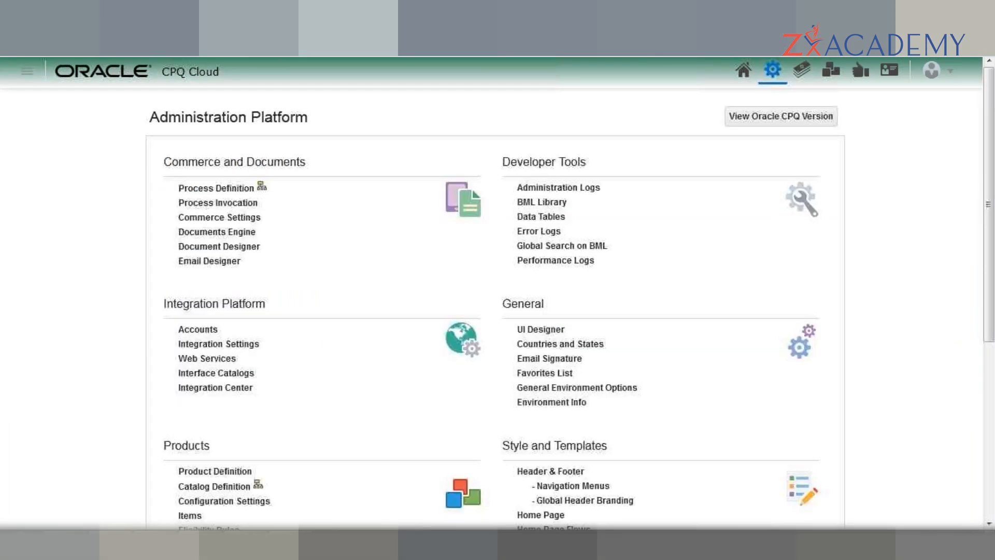
pyautogui.click(173, 12)
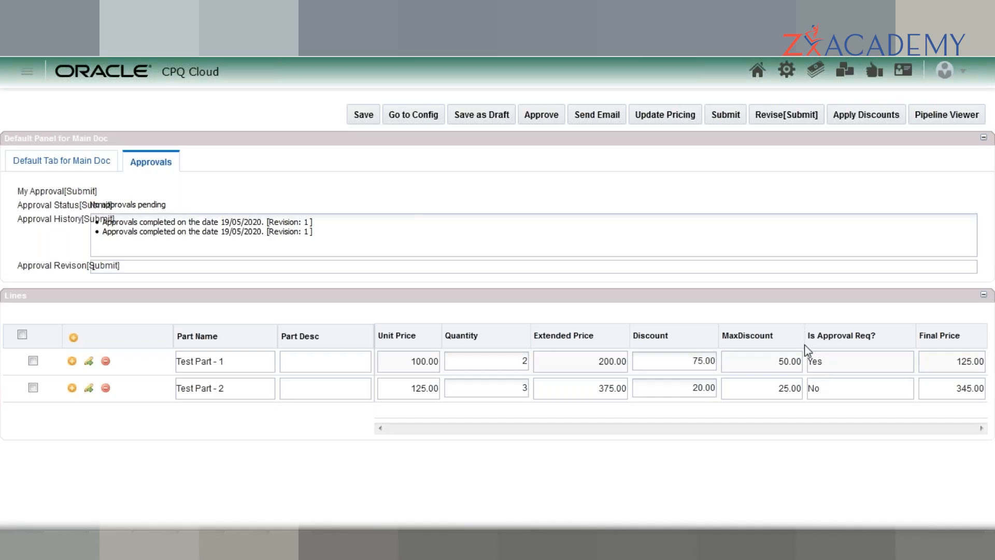
# - Set the Discount Check reason's conditions to Advanced Condition and open its function definition
pyautogui.click(414, 114)
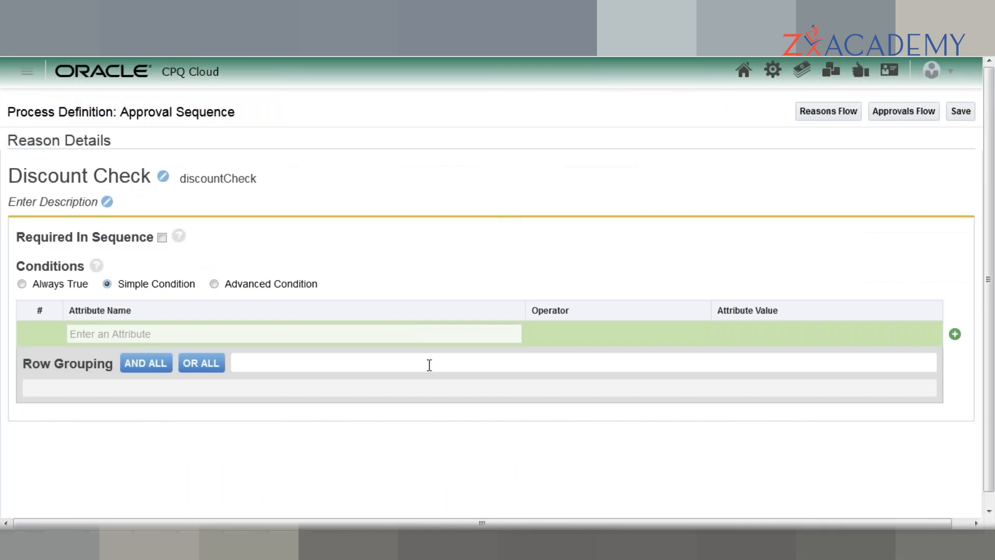
pyautogui.click(214, 284)
pyautogui.click(84, 313)
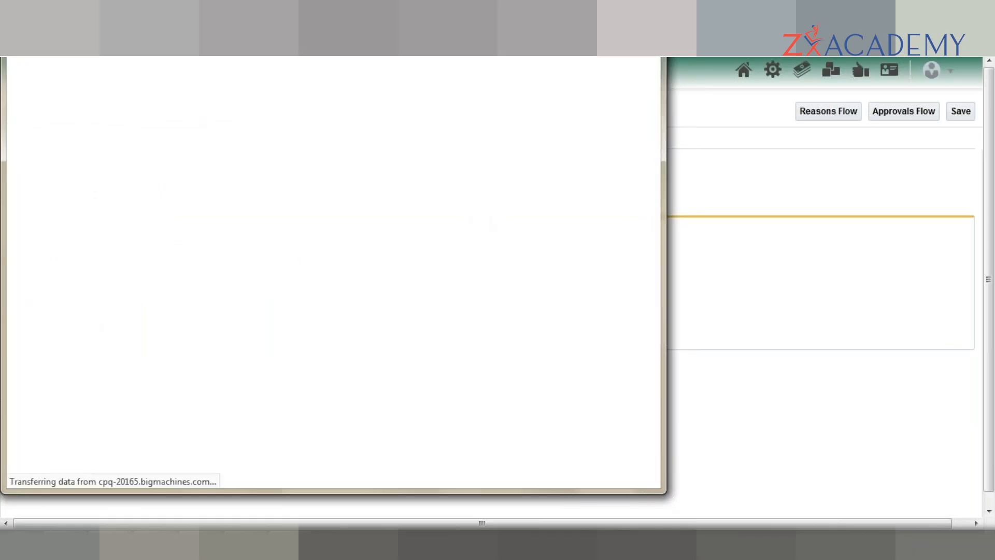
# - Select the sub-document attributes maxDiscount_l, isApprovalReq and discount_l for the condition function and continue to its script editor
pyautogui.click(207, 104)
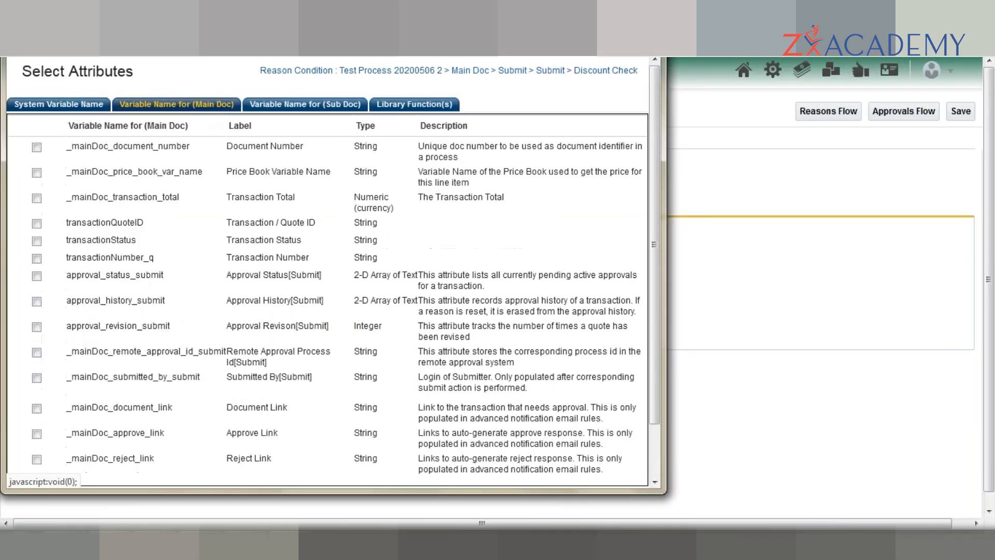
pyautogui.click(252, 108)
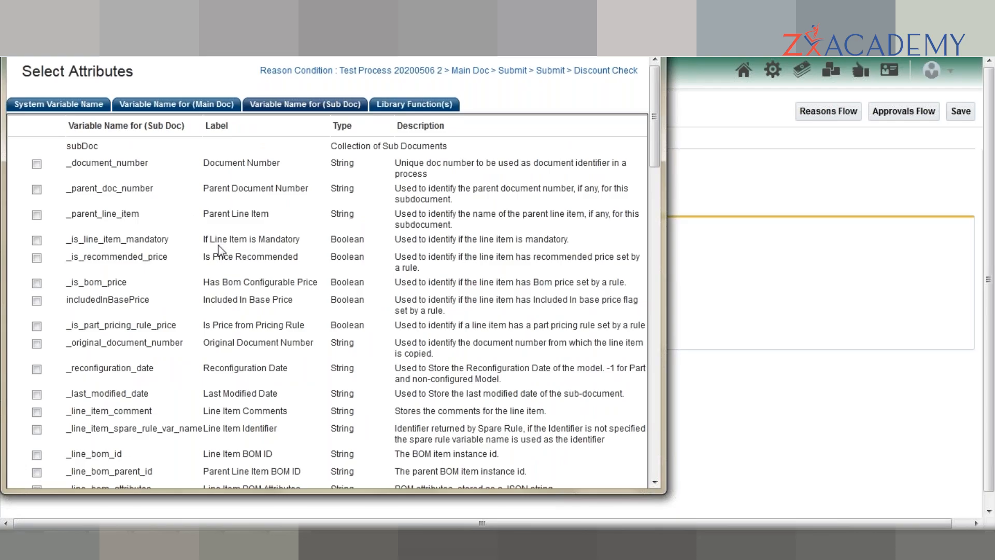
pyautogui.scroll(-5, 218, 250)
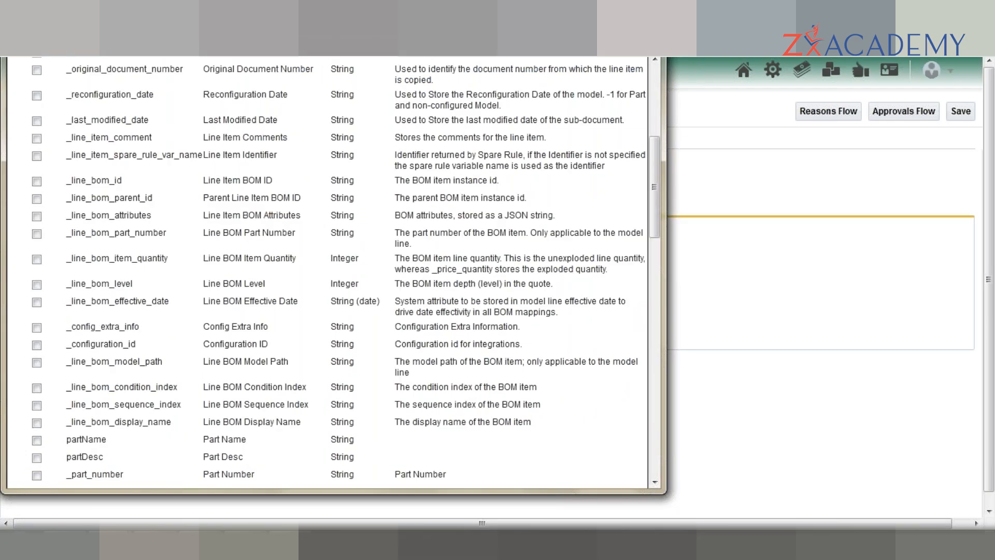
pyautogui.scroll(-10, 36, 363)
pyautogui.click(36, 369)
pyautogui.click(36, 386)
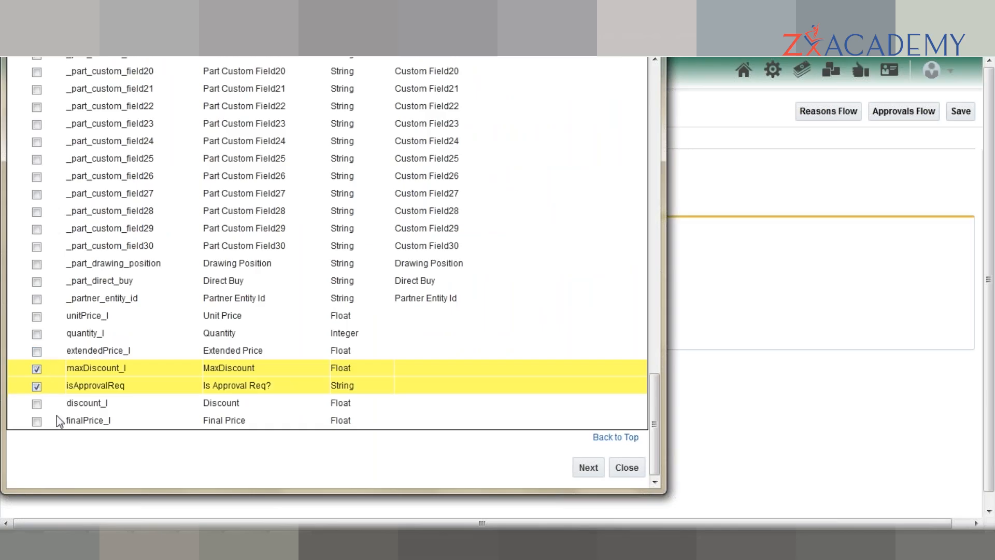
pyautogui.click(37, 404)
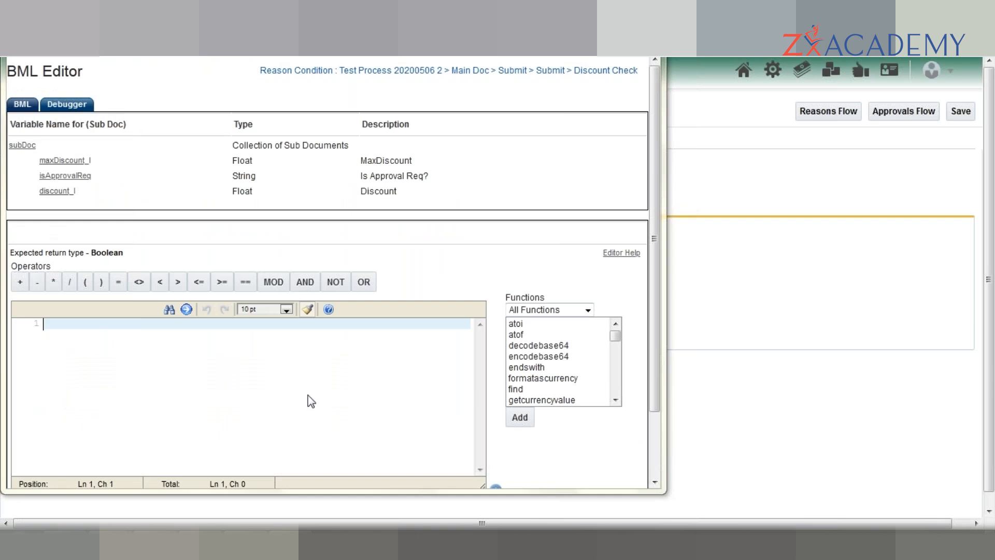
# - Insert the variables maxDiscount_l, isApprovalReq and discount_l on separate lines of the condition script and select them all
pyautogui.click(62, 161)
pyautogui.press('End')
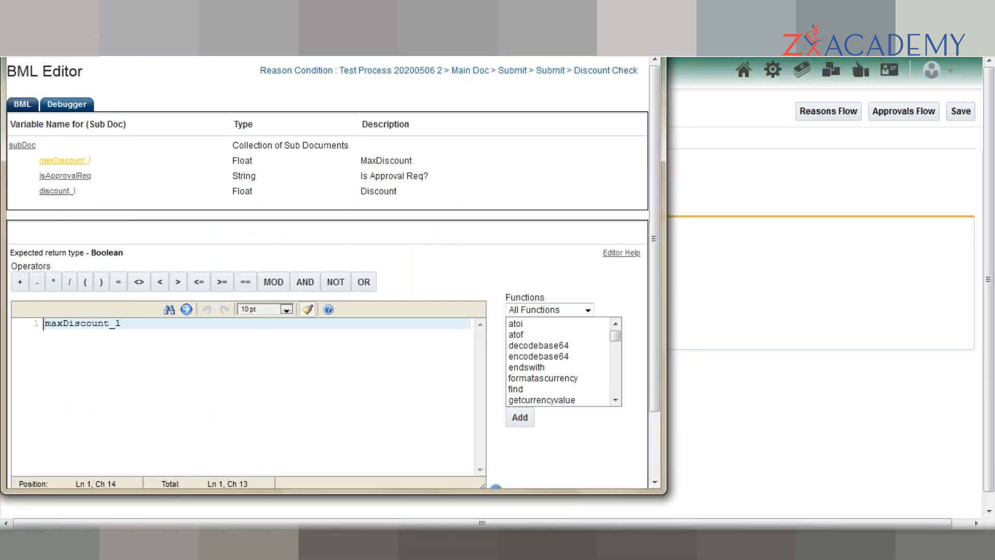
pyautogui.press('Return')
pyautogui.click(62, 176)
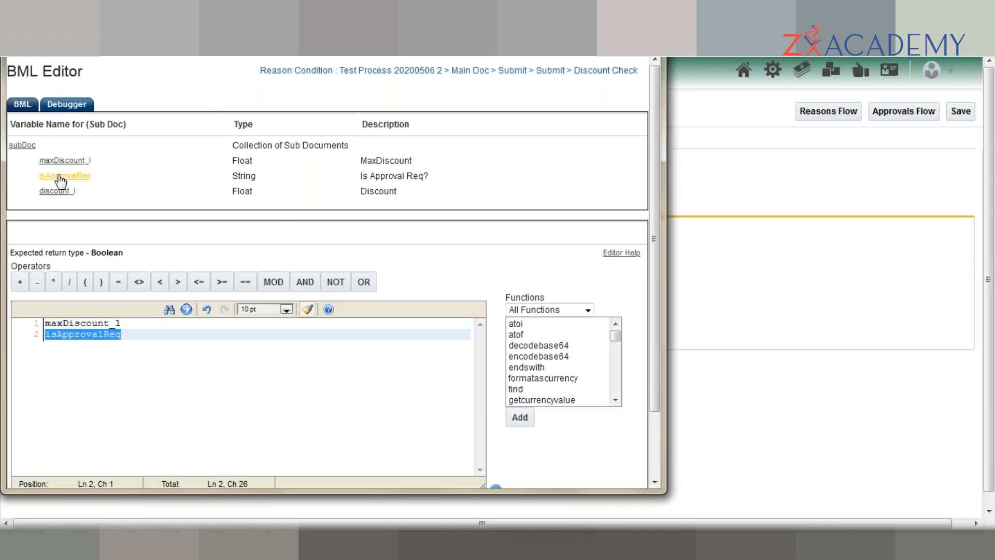
pyautogui.press('End')
pyautogui.press('Return')
pyautogui.click(62, 191)
pyautogui.press('End')
pyautogui.press('Return')
pyautogui.hotkey('ctrl', 'a')
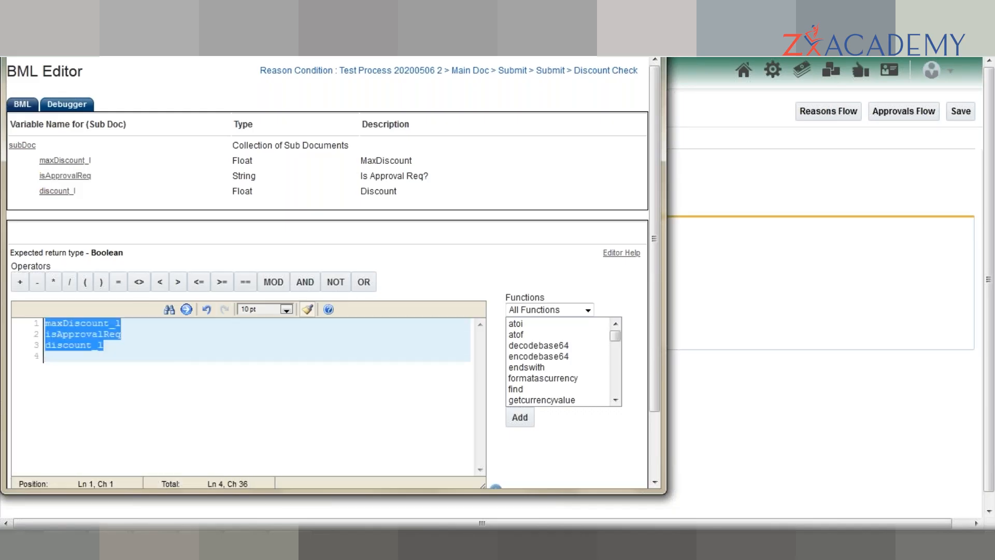
# - Switch to Notepad++ and write an if block returning true when discount_l > maxDiscount_l and isApprovalReq == "No", followed by return false;
pyautogui.hotkey('alt', 'Tab')
pyautogui.hotkey('alt', 'Tab')
pyautogui.hotkey('alt', 'Tab')
pyautogui.hotkey('alt', 'Tab')
pyautogui.hotkey('alt', 'Tab')
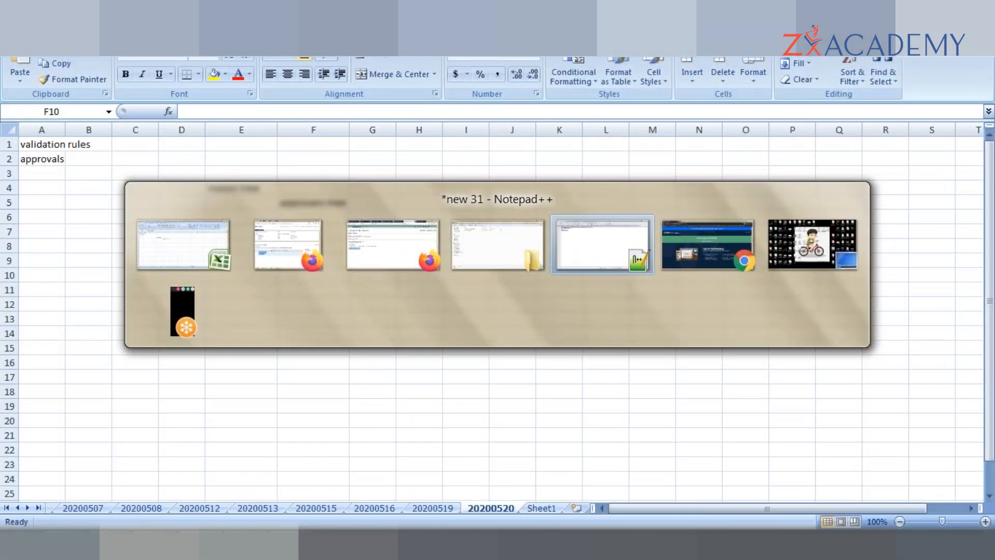
pyautogui.write('if(discount_l > maxDiscount_l and  isApprovalReq == "No"){ \treturn true; } return false;')
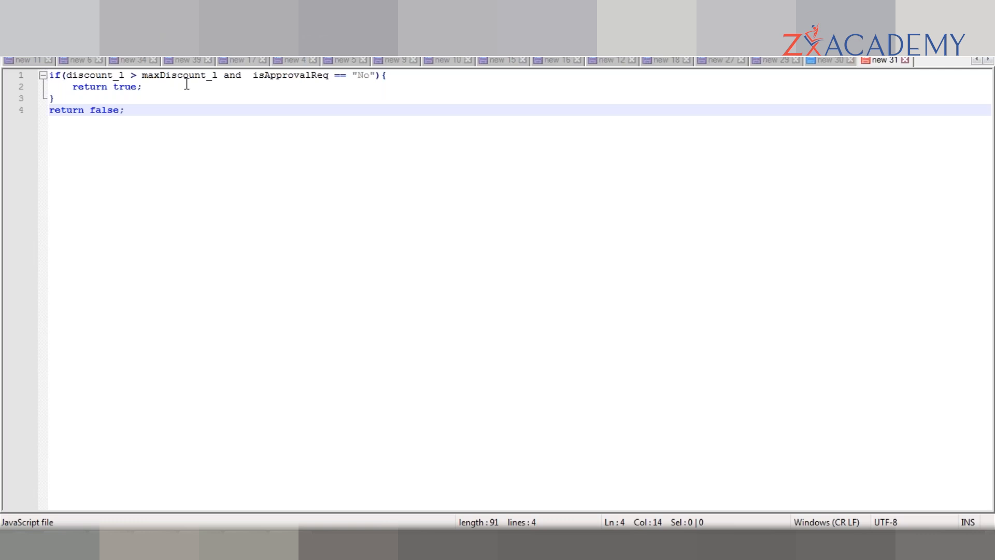
# - Remove the extra space before isApprovalReq and change its comparison value to "Yes"
pyautogui.click(252, 75)
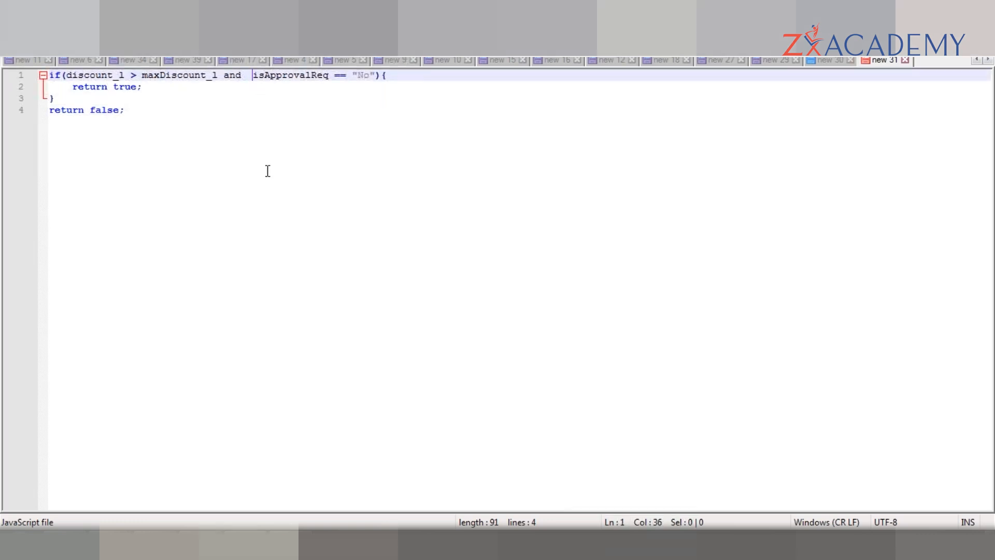
pyautogui.press('BackSpace')
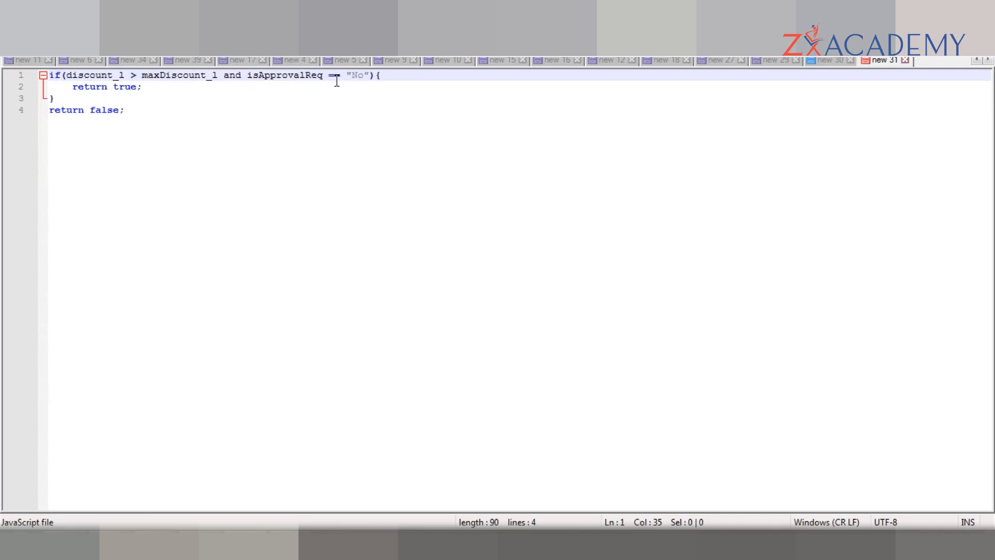
pyautogui.click(356, 76)
pyautogui.doubleClick(356, 76)
pyautogui.write('Yes')
pyautogui.click(423, 88)
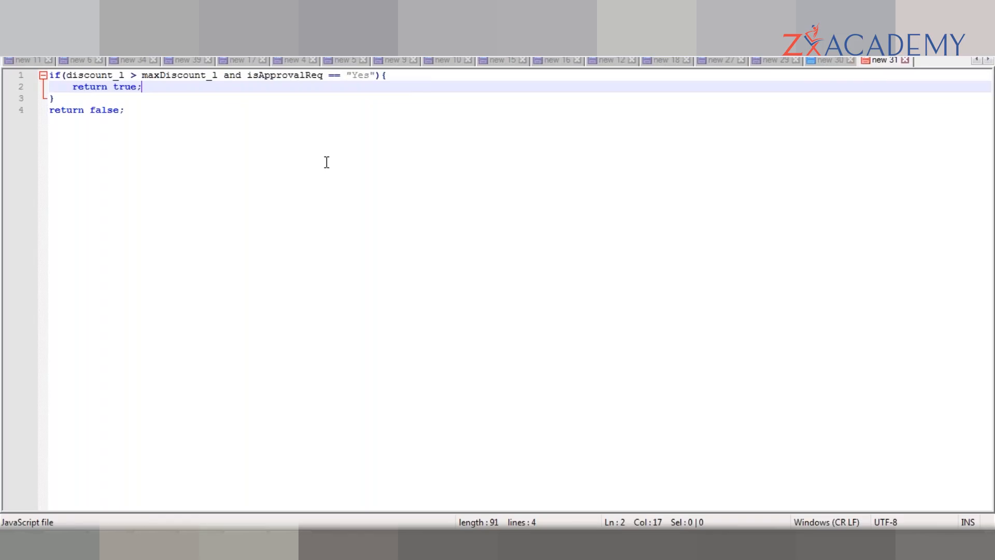
# - Replace the variable names in the BML Editor with the full script copied from Notepad++ and check the code
pyautogui.hotkey('alt', 'Tab')
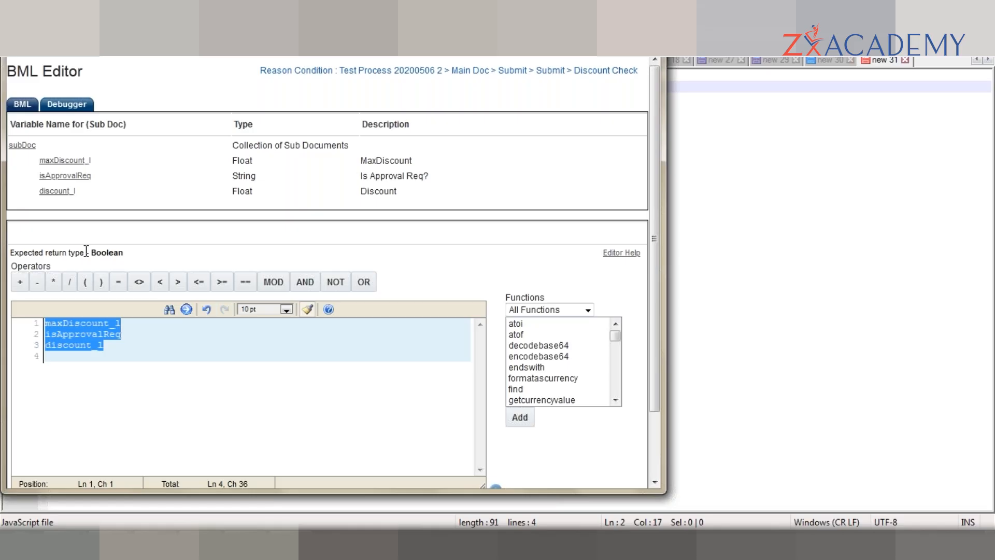
pyautogui.hotkey('alt', 'Tab')
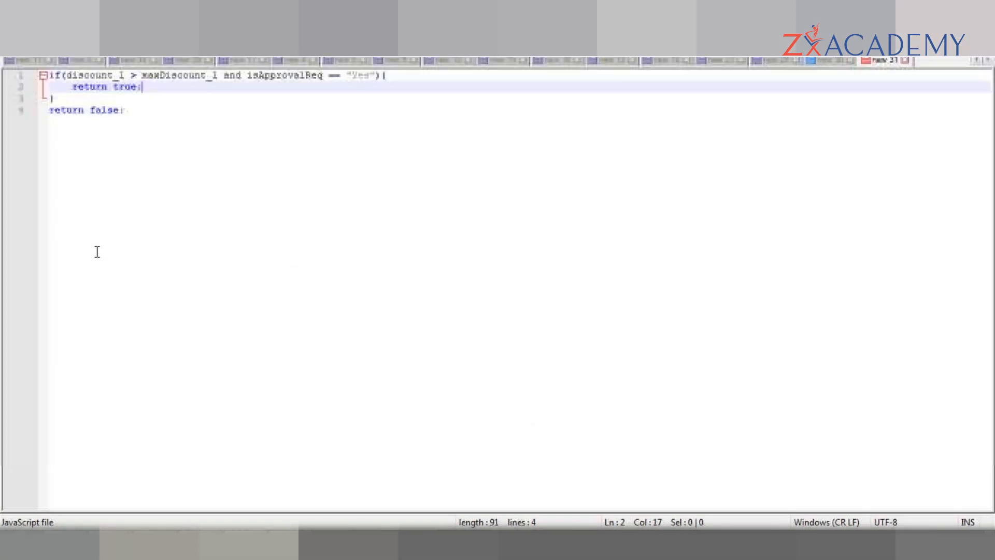
pyautogui.hotkey('ctrl', 'a')
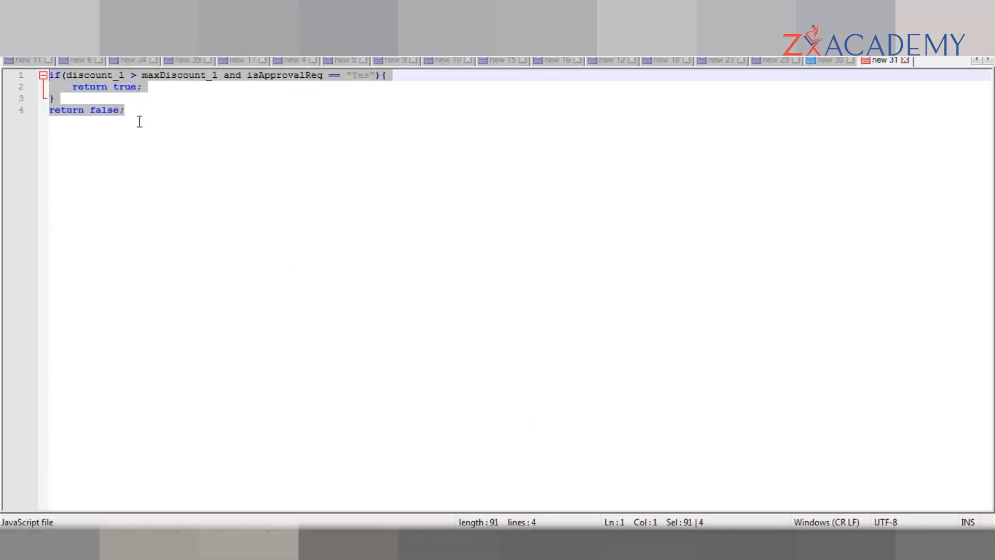
pyautogui.hotkey('ctrl', 'c')
pyautogui.hotkey('alt', 'Tab')
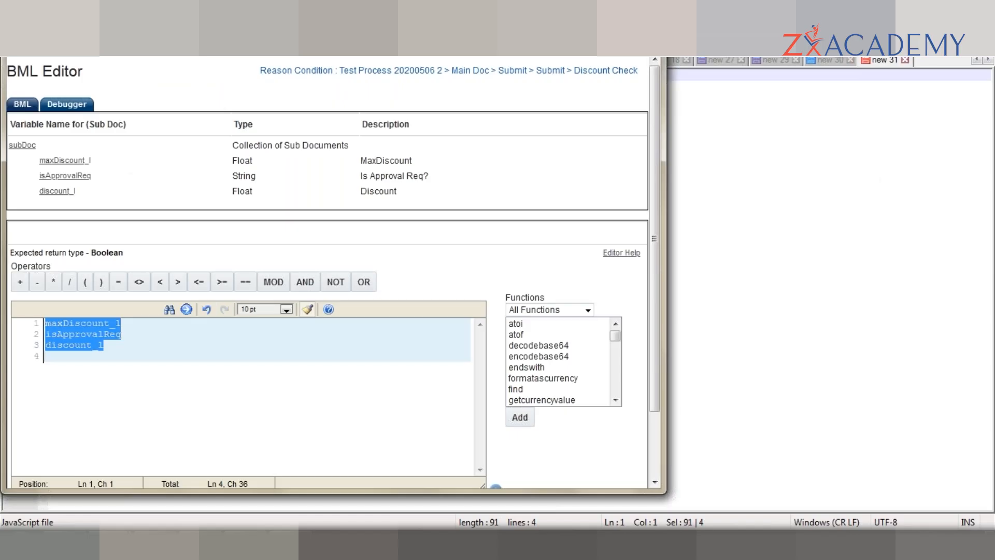
pyautogui.hotkey('ctrl', 'v')
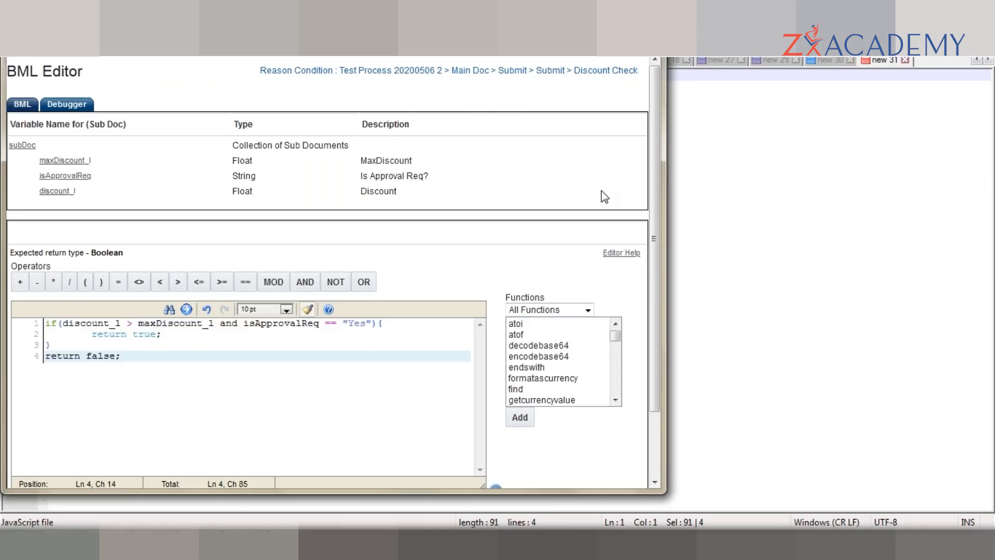
pyautogui.moveTo(653, 198); pyautogui.dragTo(658, 343)
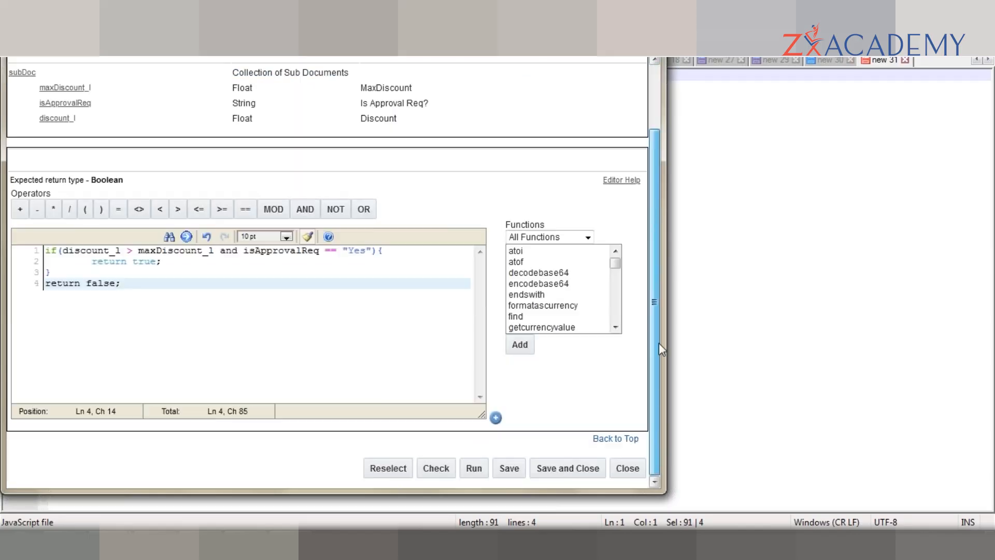
pyautogui.click(436, 468)
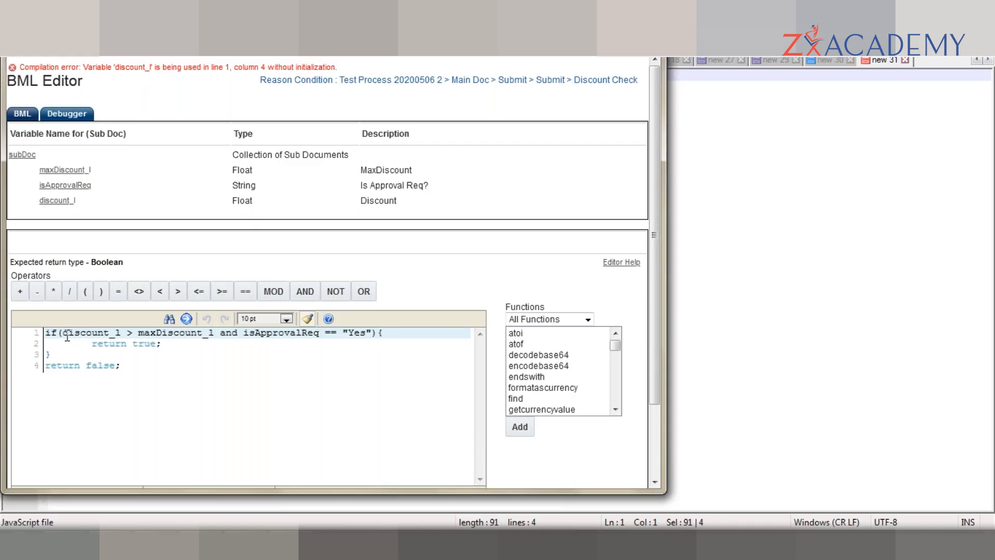
# - Return to the Notepad++ script and start a loop on a new line above the if statement with "for eachLine in"
pyautogui.hotkey('alt', 'Tab')
pyautogui.click(214, 133)
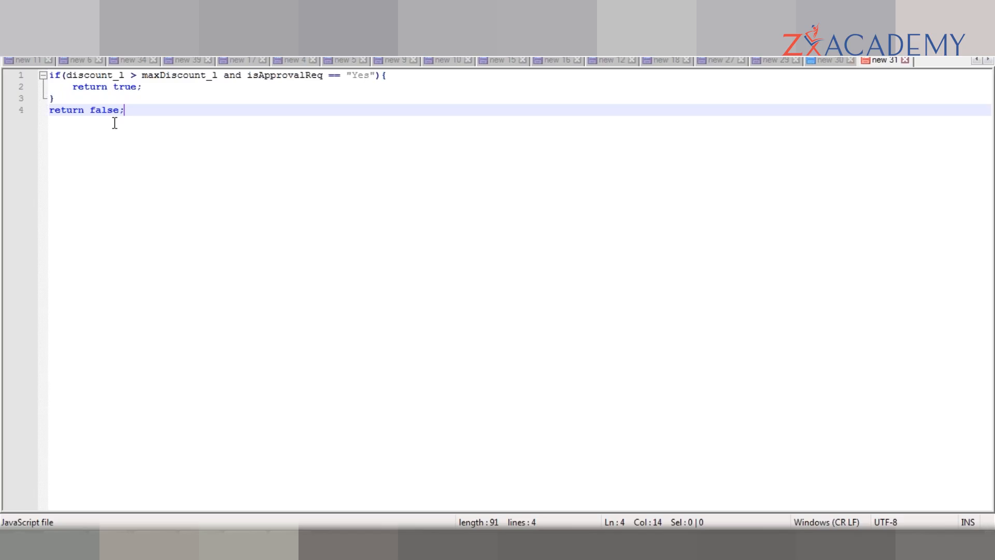
pyautogui.hotkey('alt', 'Tab')
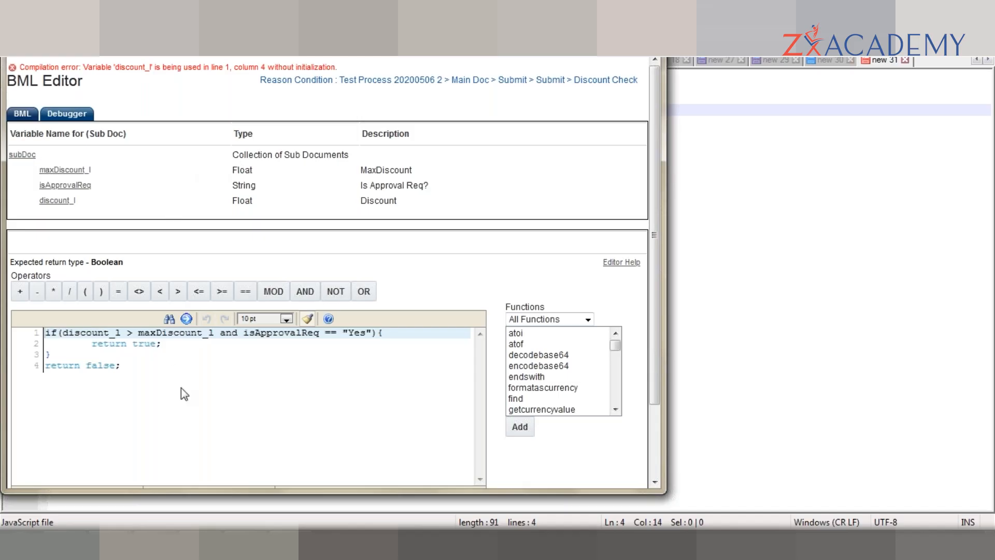
pyautogui.hotkey('alt', 'Tab')
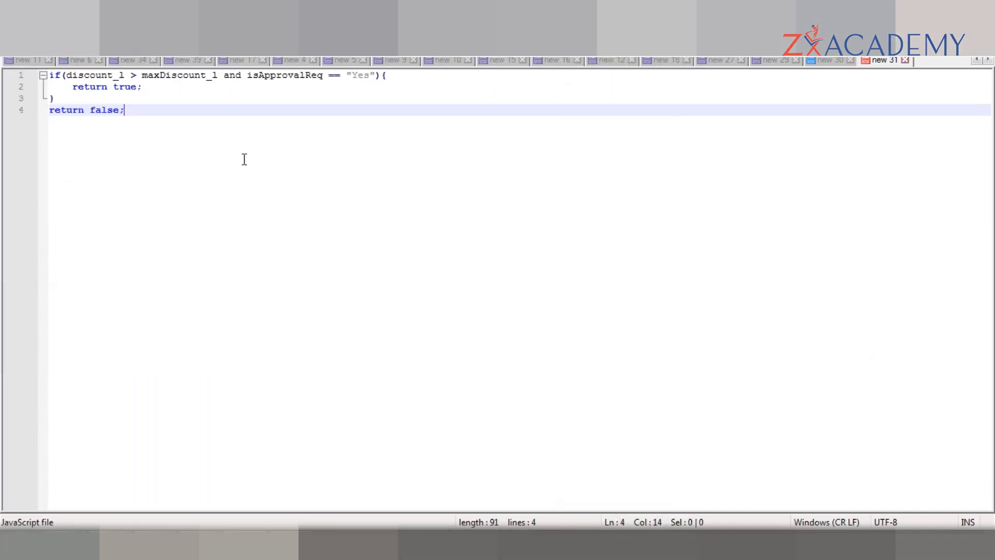
pyautogui.click(51, 75)
pyautogui.press('Return')
pyautogui.press('Up')
pyautogui.write('for ')
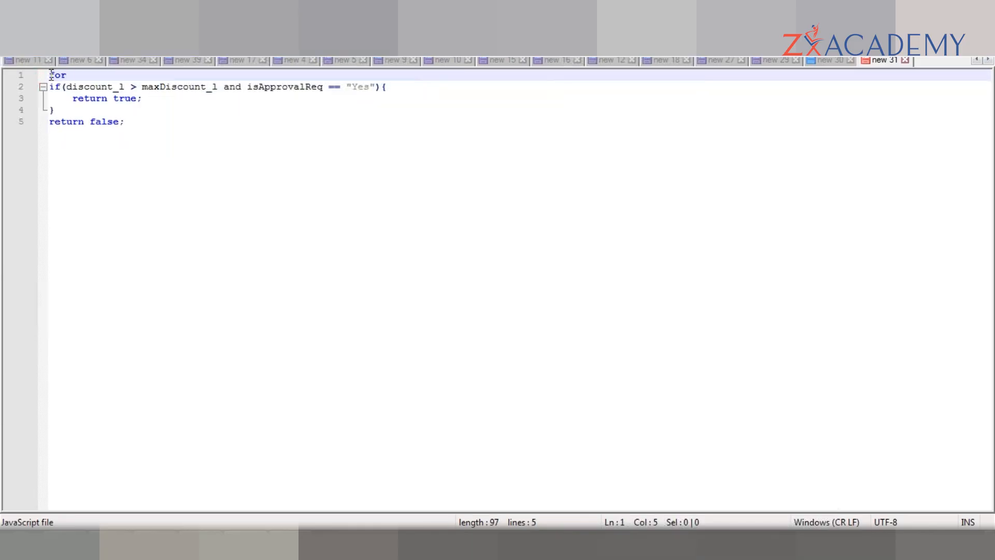
pyautogui.write('eachLine')
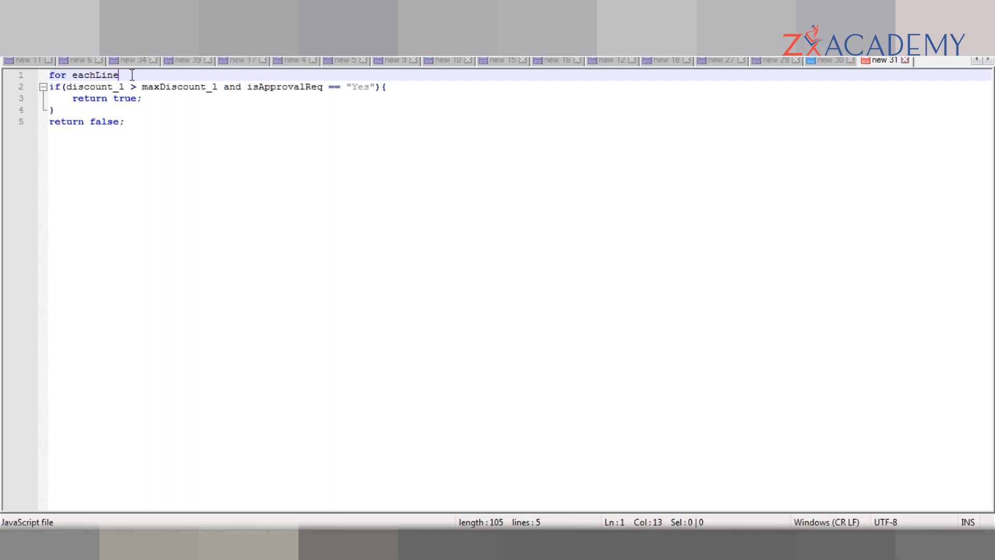
pyautogui.write(' in')
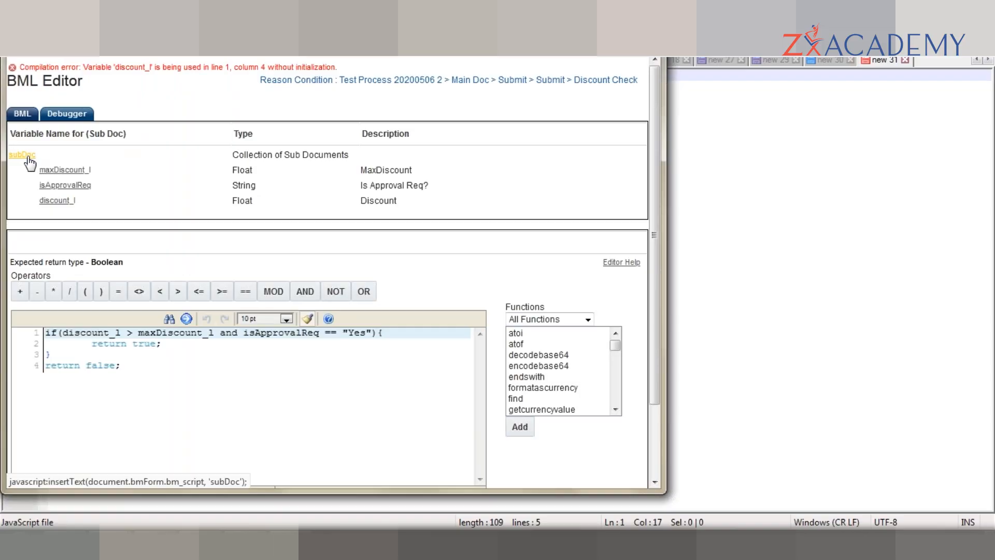
# - Bring the subDoc collection name over from the BML Editor and complete the Notepad++ loop header with subDoc{
pyautogui.click(23, 155)
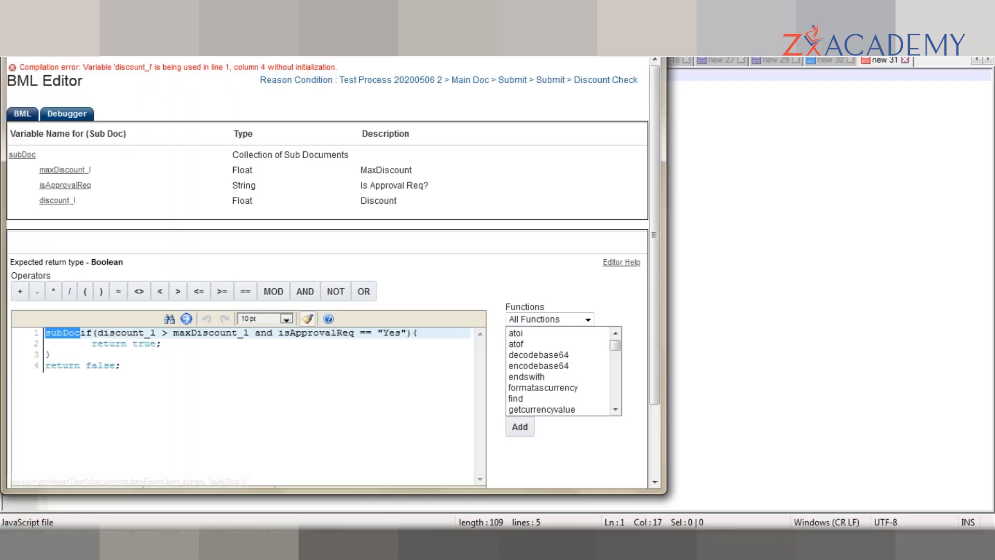
pyautogui.hotkey('ctrl', 'x')
pyautogui.hotkey('alt', 'Tab')
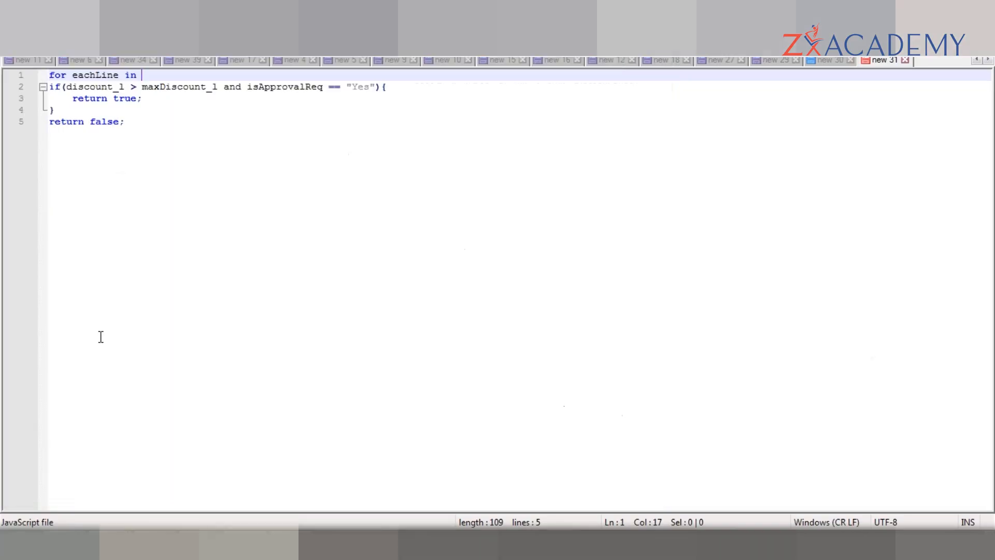
pyautogui.hotkey('ctrl', 'v')
pyautogui.write('{')
# - Close the for loop with a } on its own line between the if block and return false;
pyautogui.press('Left')
pyautogui.press('Left')
pyautogui.press('Left')
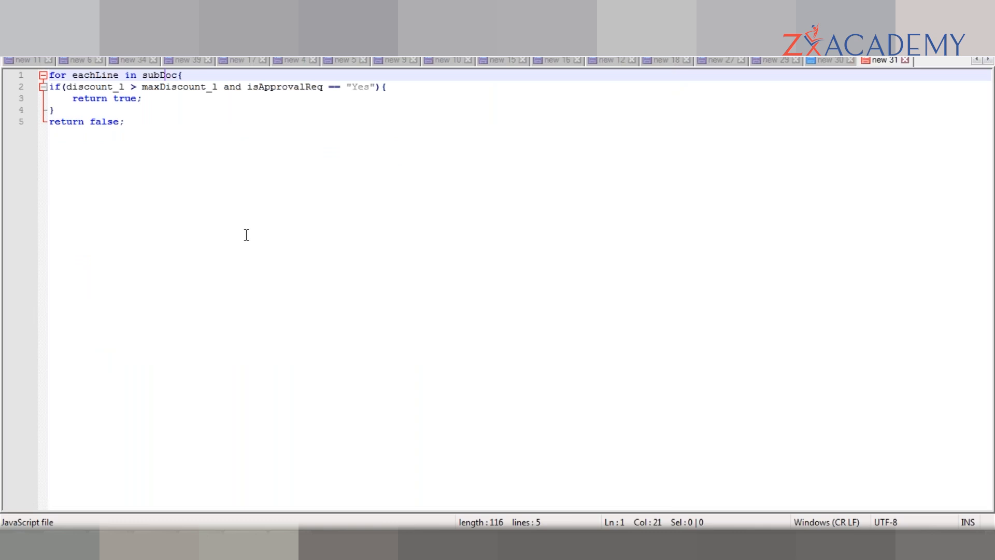
pyautogui.press('Down')
pyautogui.press('Down')
pyautogui.press('Down')
pyautogui.press('Return')
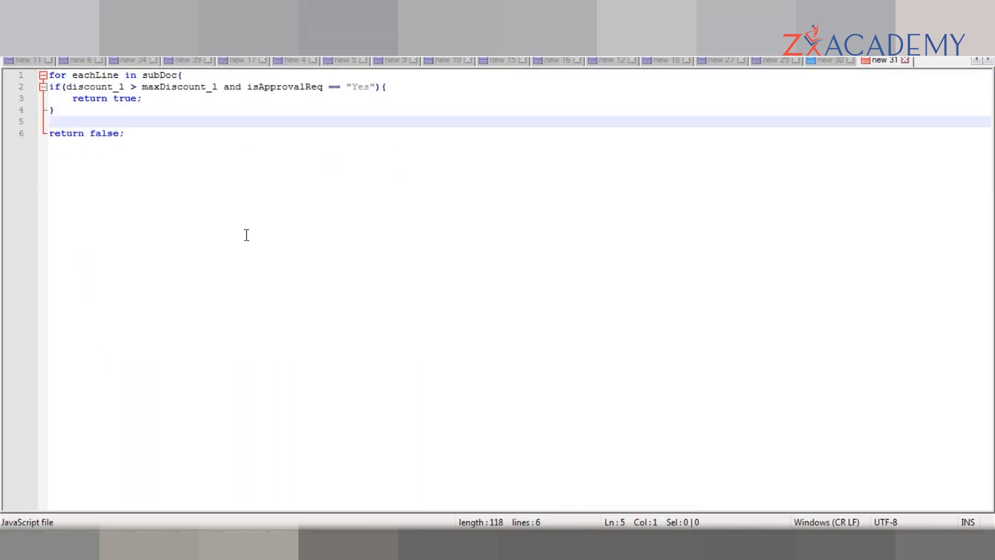
pyautogui.write('}')
# - Indent the whole if block by one level inside the for loop
pyautogui.press('Up')
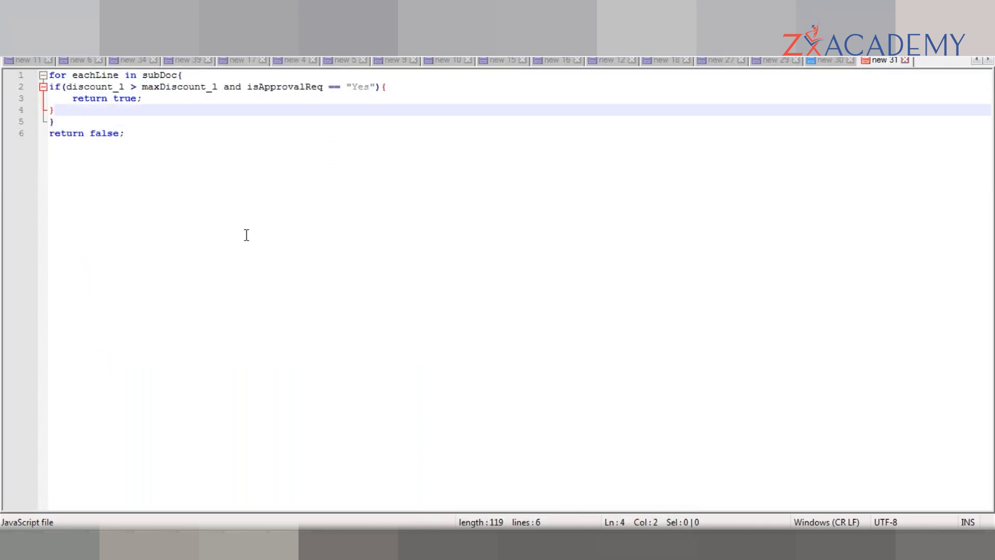
pyautogui.hotkey('shift', 'Up')
pyautogui.hotkey('shift', 'Home')
pyautogui.hotkey('shift', 'Up')
pyautogui.press('Tab')
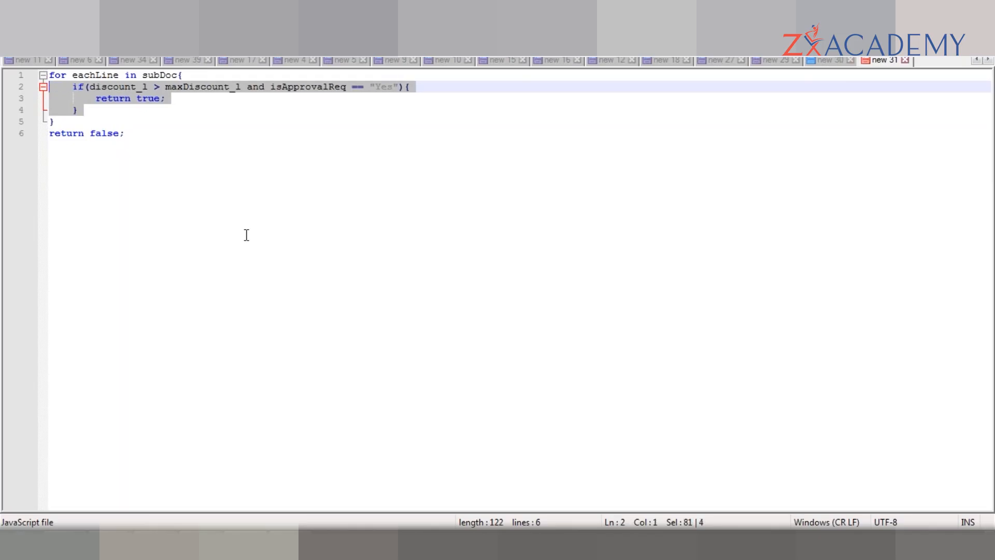
pyautogui.click(203, 73)
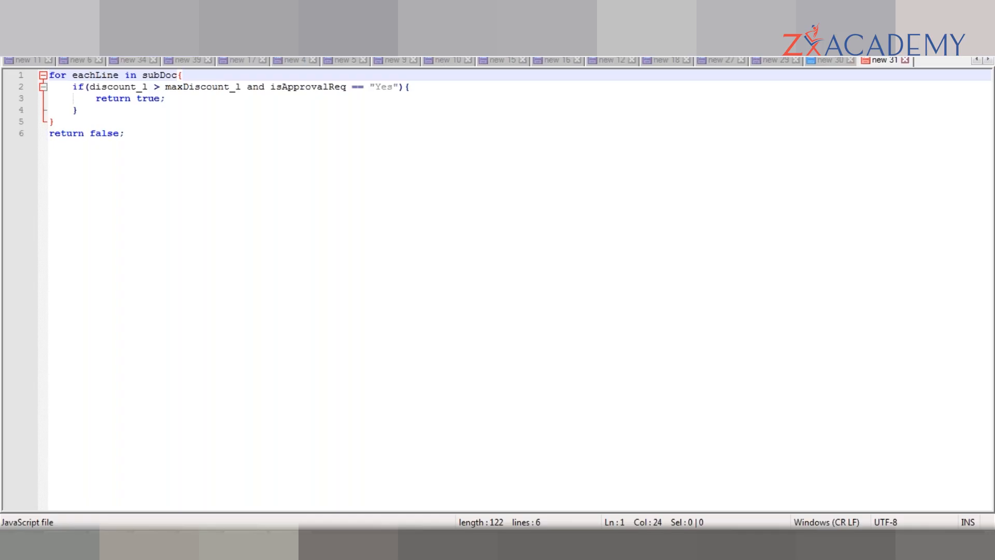
# - Prefix discount_l and maxDiscount_l in the if condition with the loop variable eachLine and a dot
pyautogui.doubleClick(86, 77)
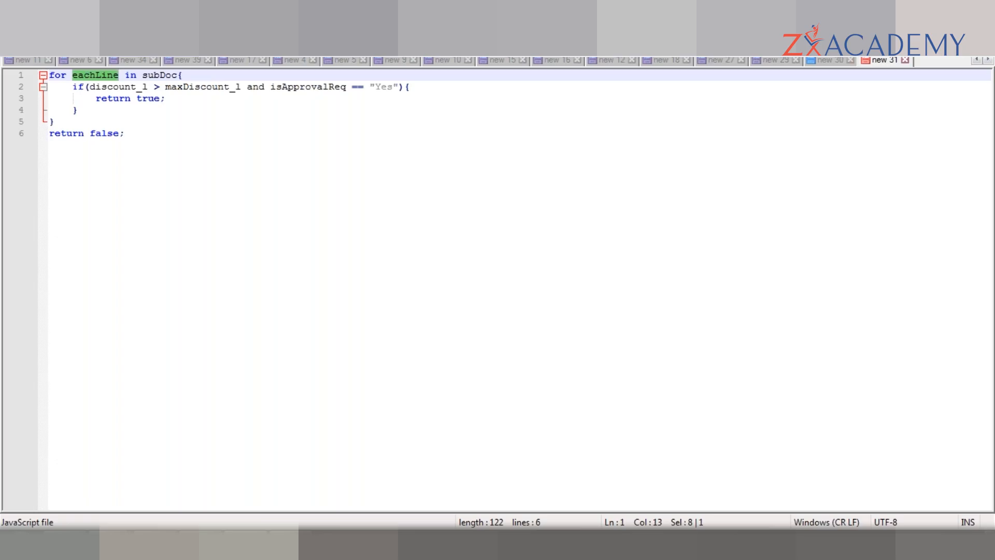
pyautogui.click(92, 86)
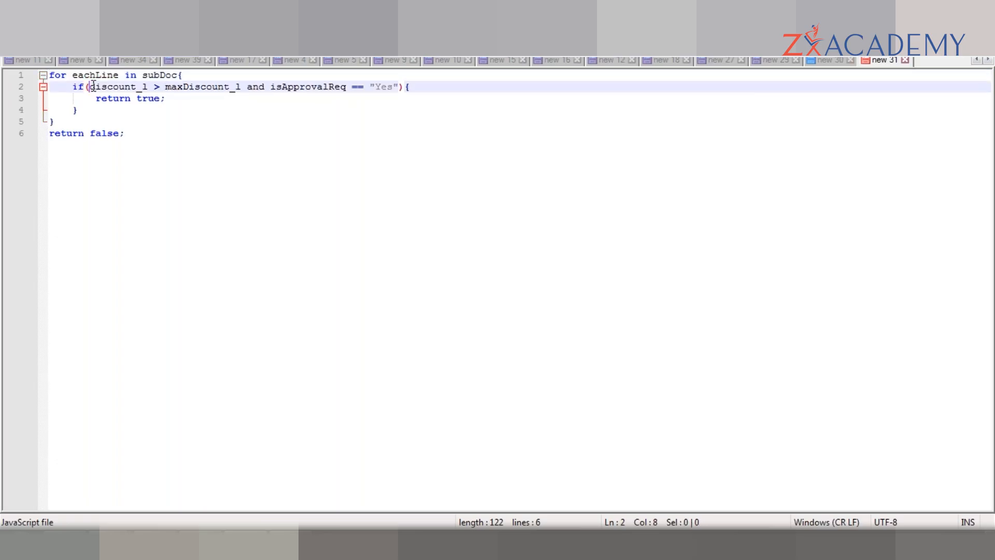
pyautogui.hotkey('ctrl', 'v')
pyautogui.write('.')
pyautogui.press('Right')
pyautogui.press('Right')
pyautogui.press('Right')
pyautogui.press('Right')
pyautogui.press('Right')
pyautogui.press('Right')
pyautogui.press('Right')
pyautogui.press('Right')
pyautogui.press('Right')
pyautogui.press('Right')
pyautogui.press('Right')
pyautogui.press('Right')
pyautogui.press('Right')
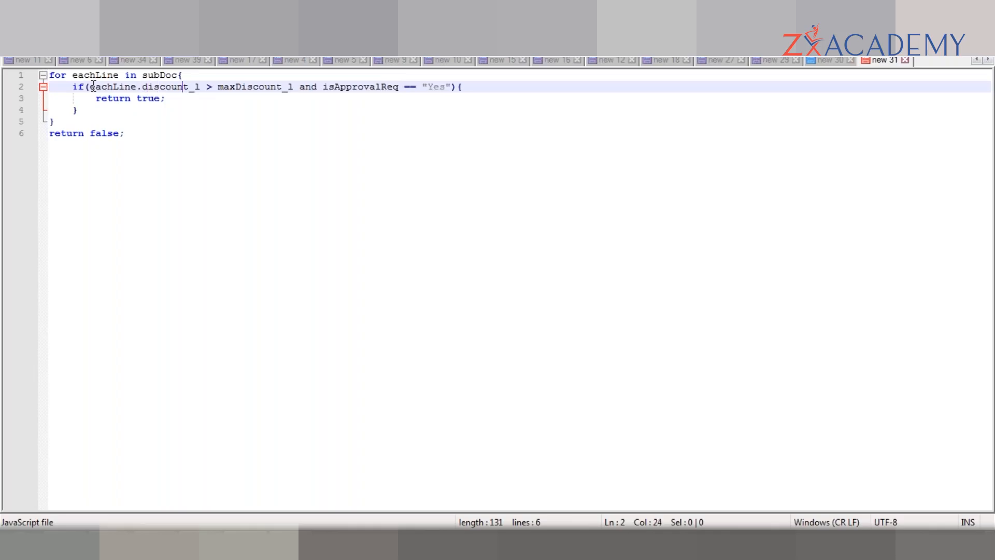
pyautogui.hotkey('ctrl', 'v')
pyautogui.write('.')
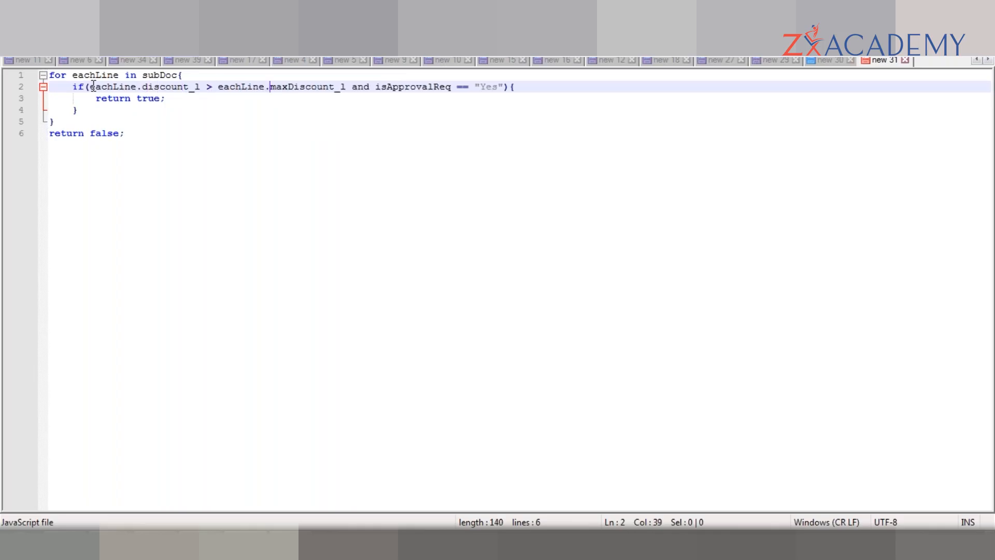
# - Prefix isApprovalReq in the if condition with eachLine and a dot
pyautogui.press('Down')
pyautogui.press('Right')
pyautogui.press('Up')
pyautogui.press('Up')
pyautogui.click(377, 86)
pyautogui.hotkey('ctrl', 'v')
pyautogui.write('.')
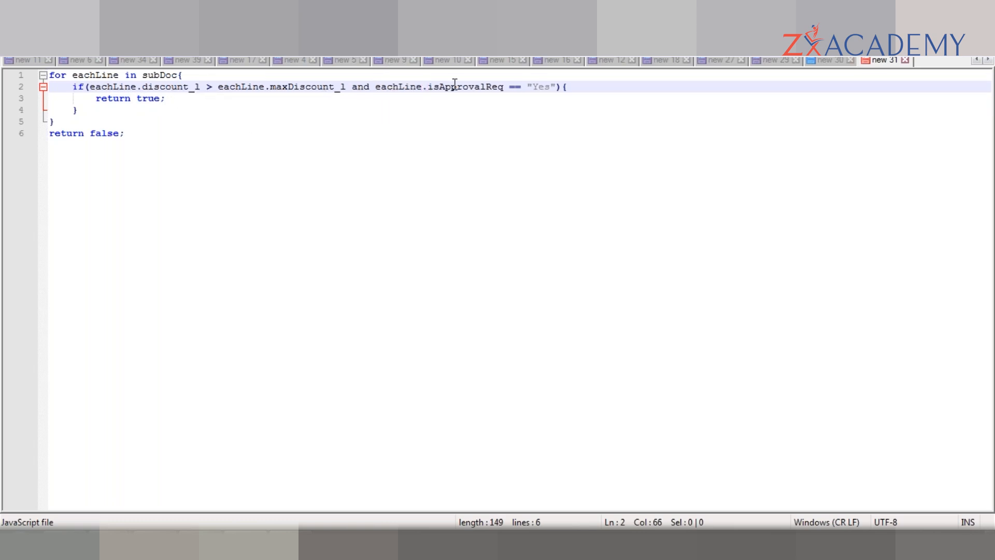
pyautogui.click(581, 88)
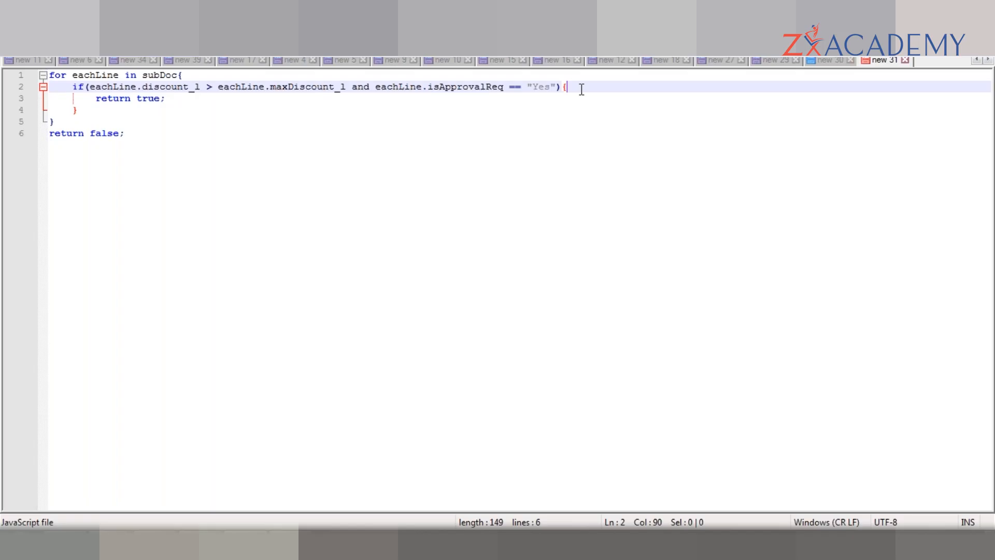
# - Begin an example note a few blank lines below return false; with the heading "3 lines"
pyautogui.click(156, 139)
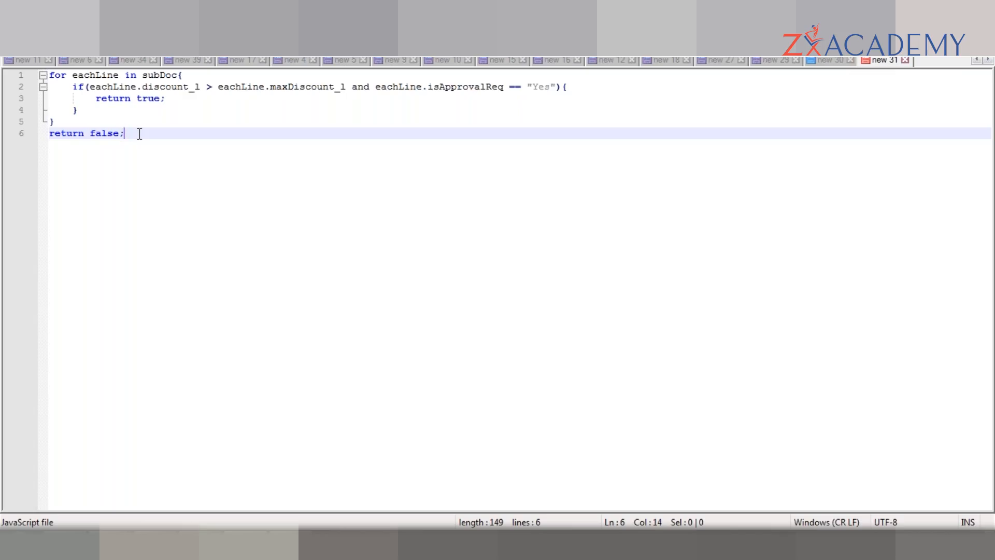
pyautogui.click(179, 100)
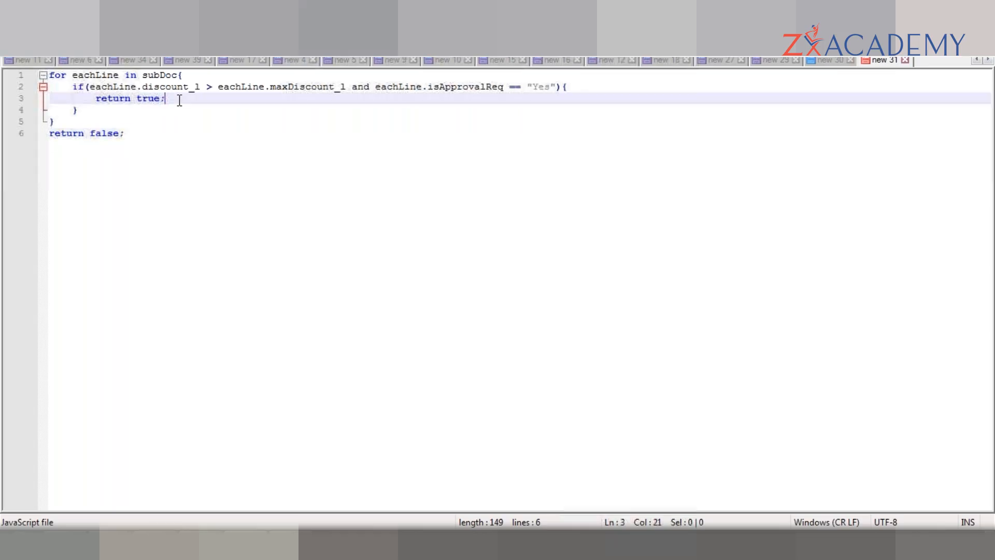
pyautogui.click(188, 191)
pyautogui.press('Return')
pyautogui.press('Return')
pyautogui.press('Return')
pyautogui.press('Return')
pyautogui.press('Return')
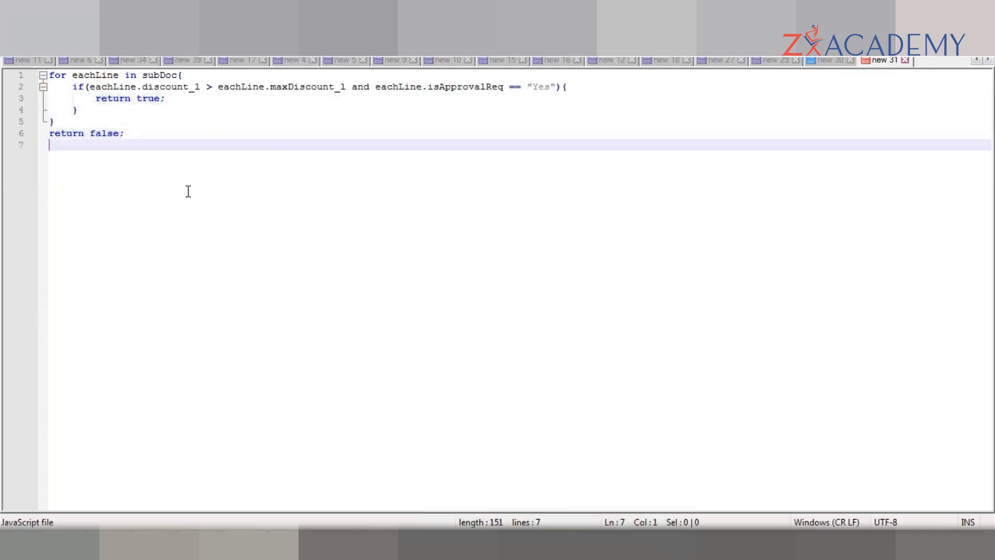
pyautogui.write('3 lines')
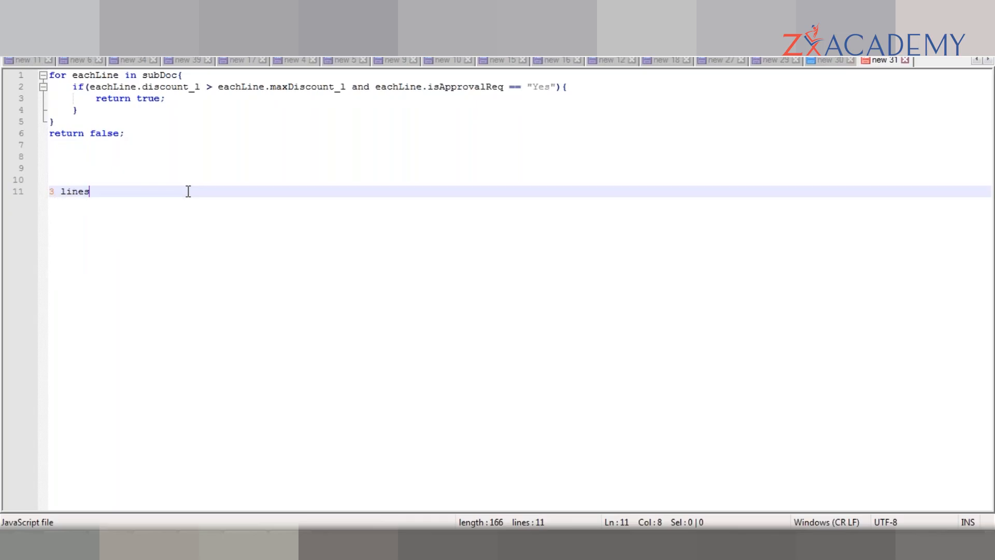
# - List the example approval values under the heading as "1. No", "2. No" and "3. Yes" on separate lines
pyautogui.press('Return')
pyautogui.write('1. ')
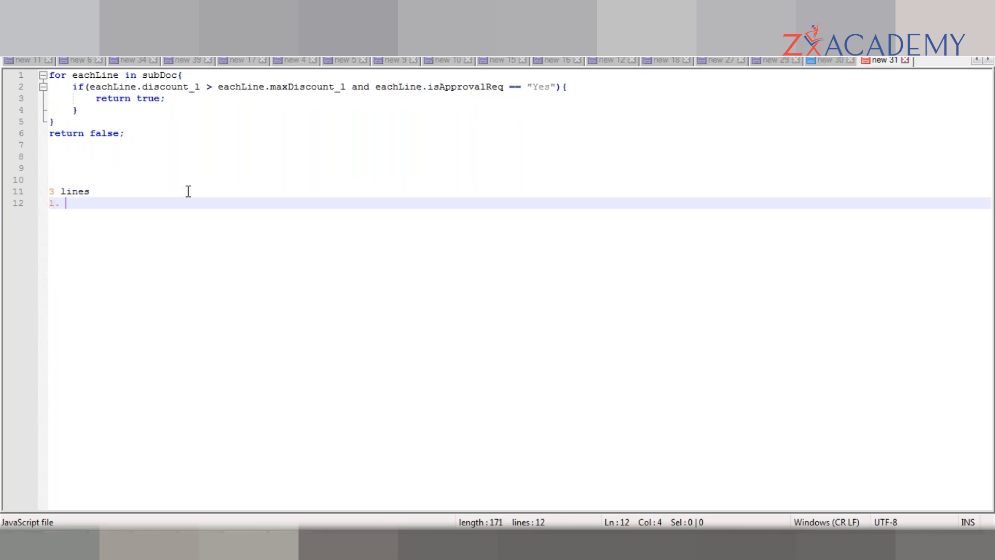
pyautogui.write('No')
pyautogui.press('Return')
pyautogui.write('2. ')
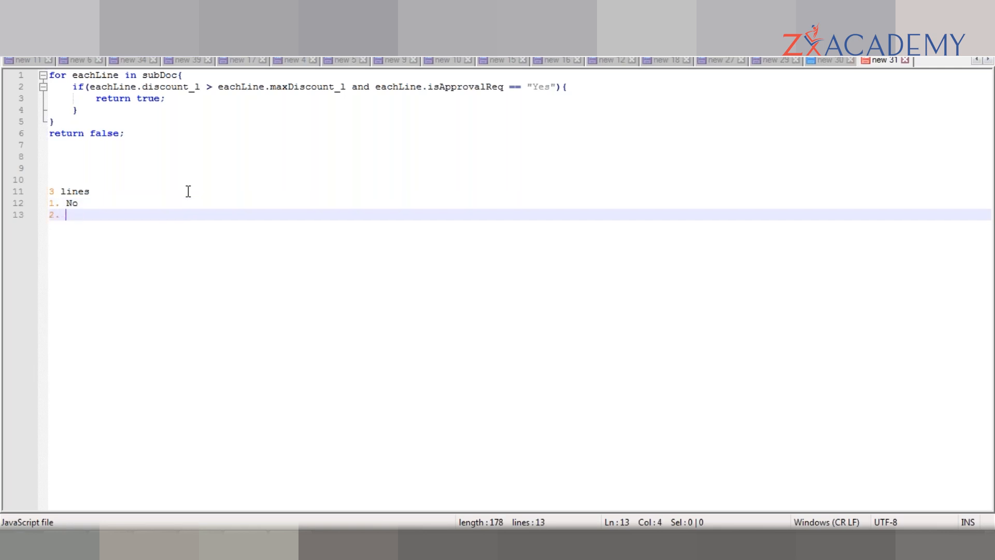
pyautogui.write('No')
pyautogui.press('Return')
pyautogui.write('3. ')
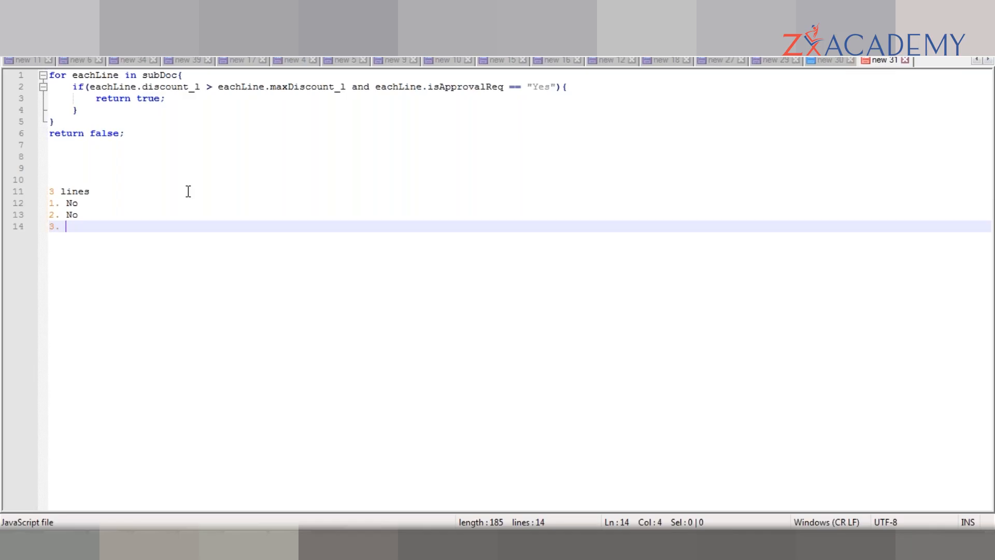
pyautogui.write('Yes')
pyautogui.click(81, 205)
pyautogui.doubleClick(81, 205)
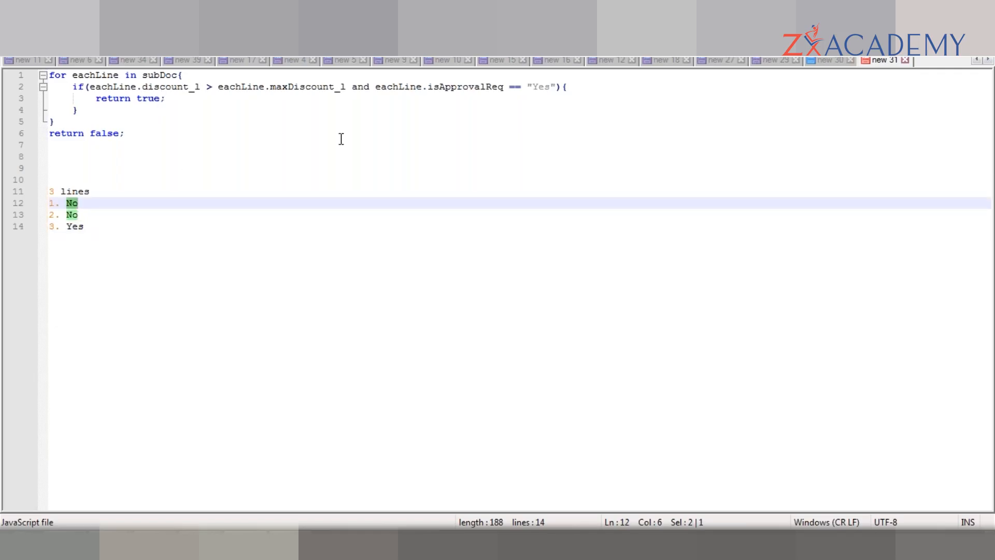
pyautogui.doubleClick(446, 86)
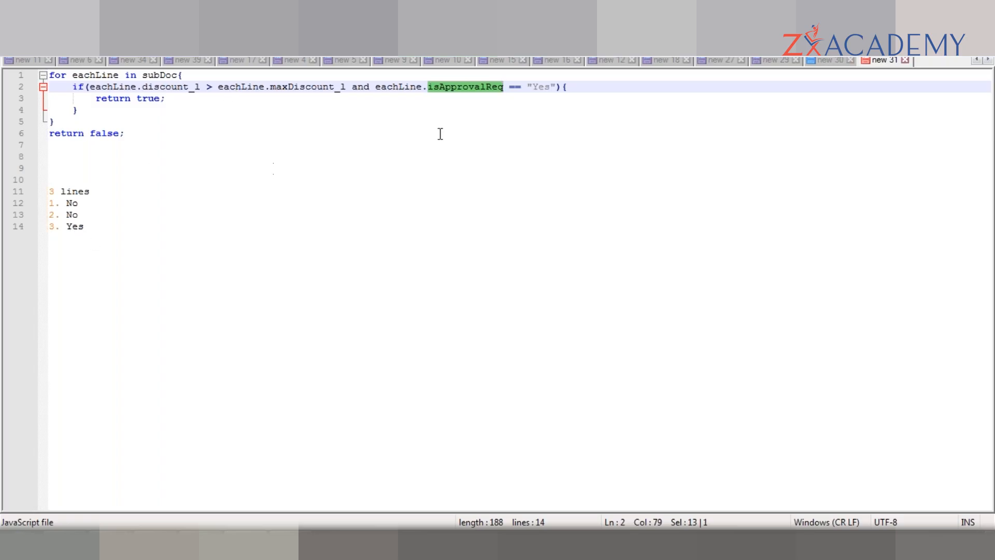
pyautogui.click(463, 95)
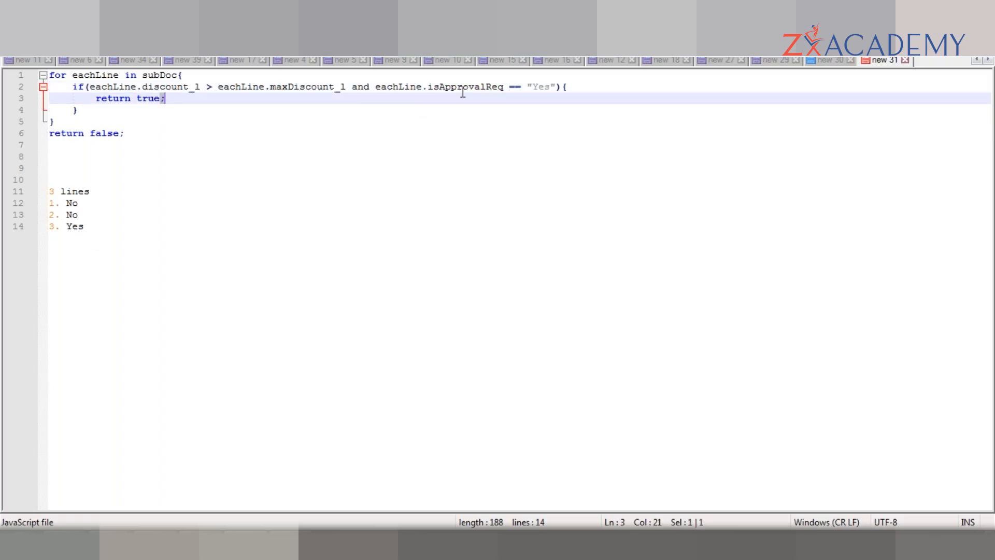
pyautogui.doubleClick(463, 85)
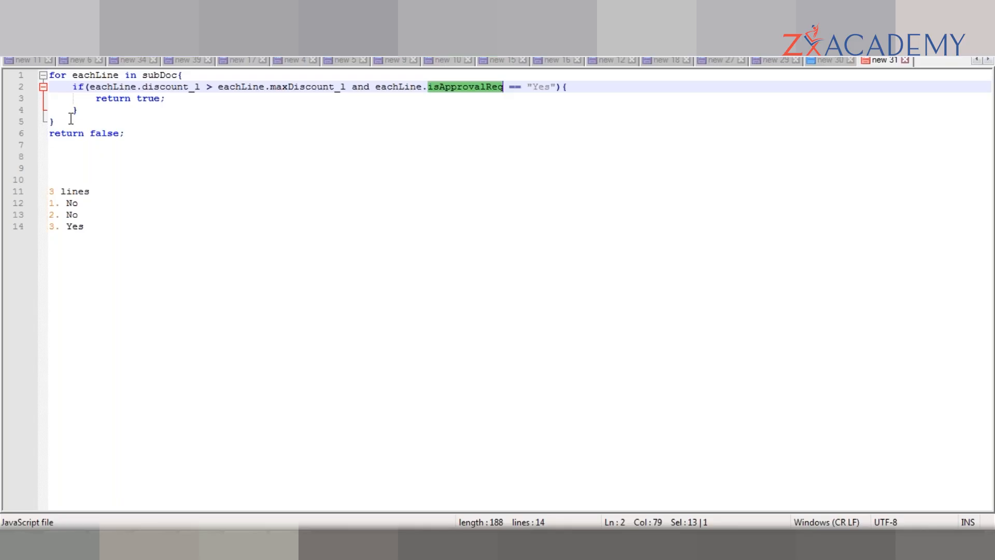
# - Replace return true; inside the if block with flag = true;
pyautogui.click(173, 99)
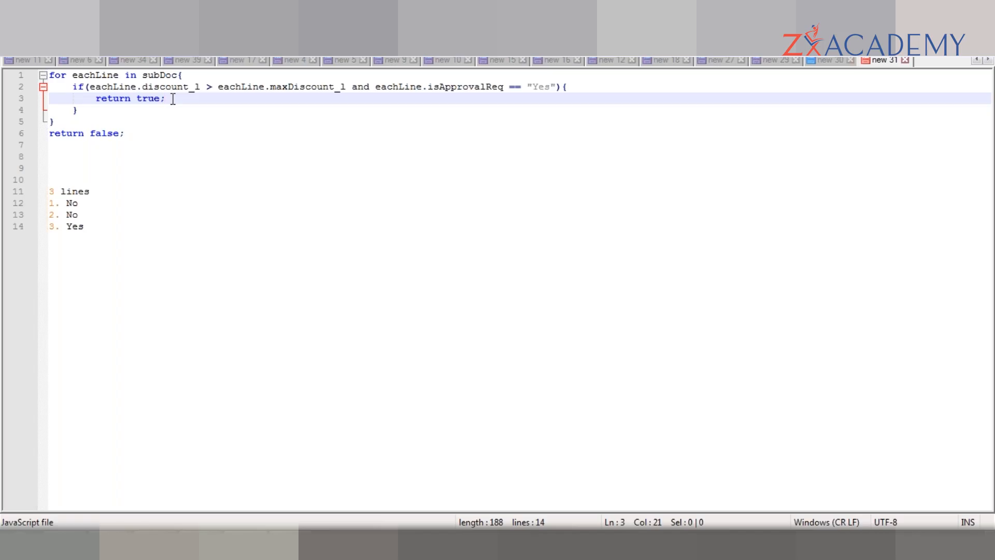
pyautogui.press('BackSpace')
pyautogui.press('BackSpace')
pyautogui.press('BackSpace')
pyautogui.press('BackSpace')
pyautogui.press('BackSpace')
pyautogui.press('BackSpace')
pyautogui.press('BackSpace')
pyautogui.press('BackSpace')
pyautogui.press('BackSpace')
pyautogui.press('BackSpace')
pyautogui.press('BackSpace')
pyautogui.press('BackSpace')
pyautogui.write('flag = t')
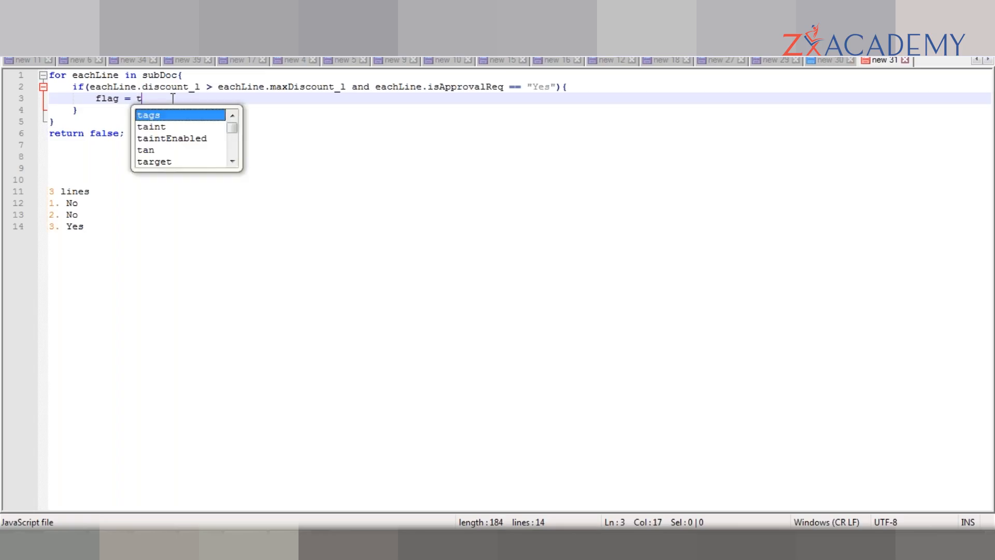
pyautogui.write('rue')
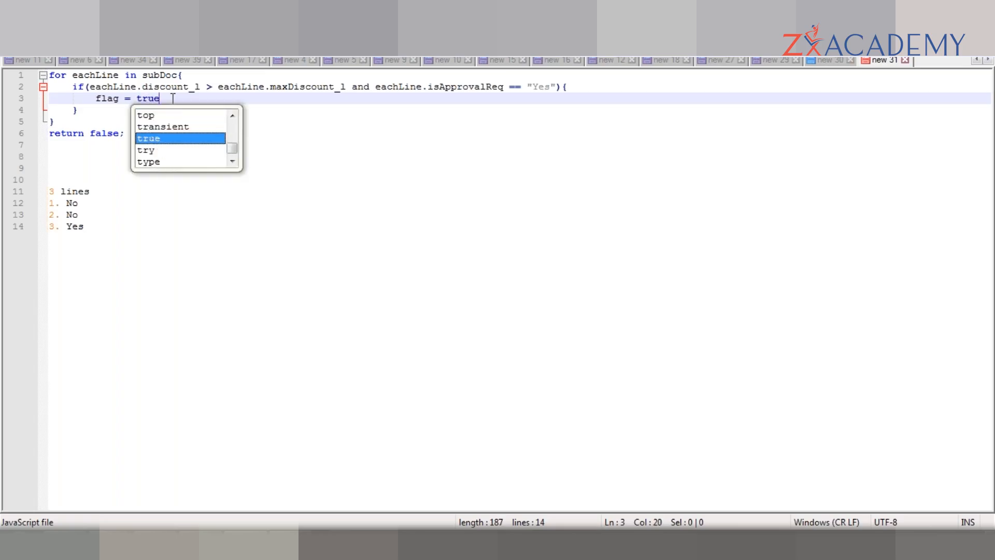
pyautogui.write(';')
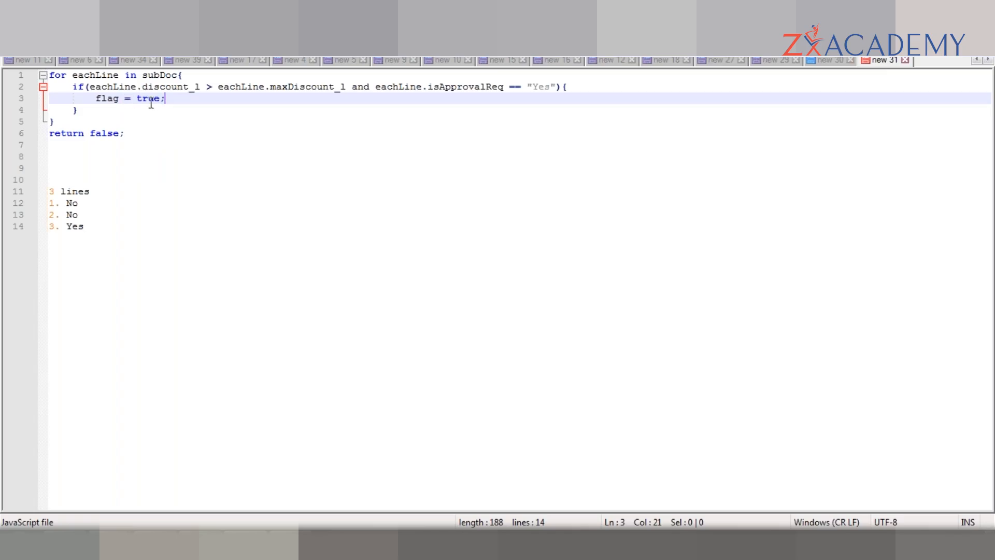
# - Initialize the flag with flag = false; on a new line above the for loop
pyautogui.click(188, 76)
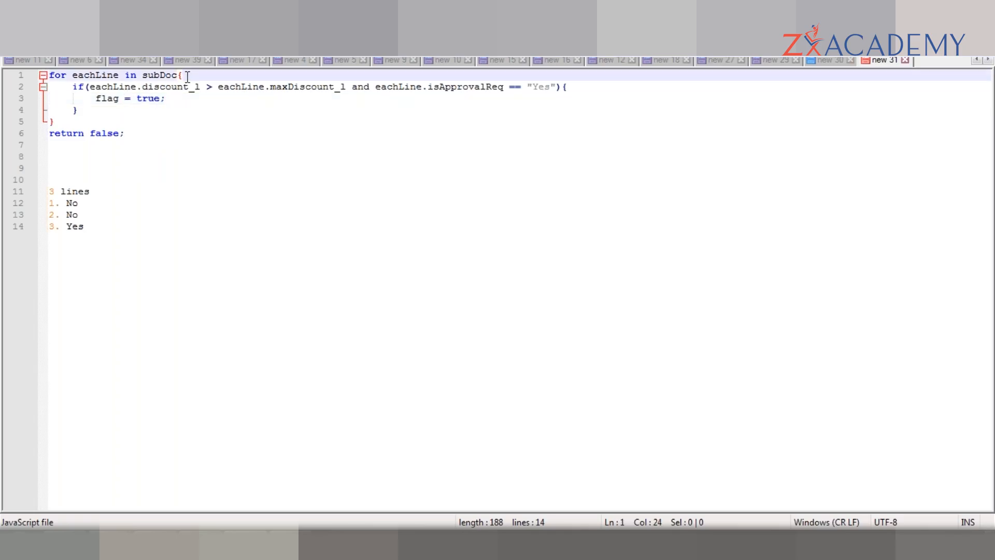
pyautogui.press('Left')
pyautogui.press('Left')
pyautogui.press('Left')
pyautogui.press('Left')
pyautogui.press('Left')
pyautogui.press('Left')
pyautogui.press('Left')
pyautogui.press('Left')
pyautogui.press('Left')
pyautogui.press('Left')
pyautogui.press('Left')
pyautogui.press('Left')
pyautogui.press('Left')
pyautogui.press('Left')
pyautogui.press('Left')
pyautogui.press('Left')
pyautogui.press('Left')
pyautogui.press('Left')
pyautogui.press('Left')
pyautogui.press('Left')
pyautogui.press('Return')
pyautogui.press('Up')
pyautogui.write('fla')
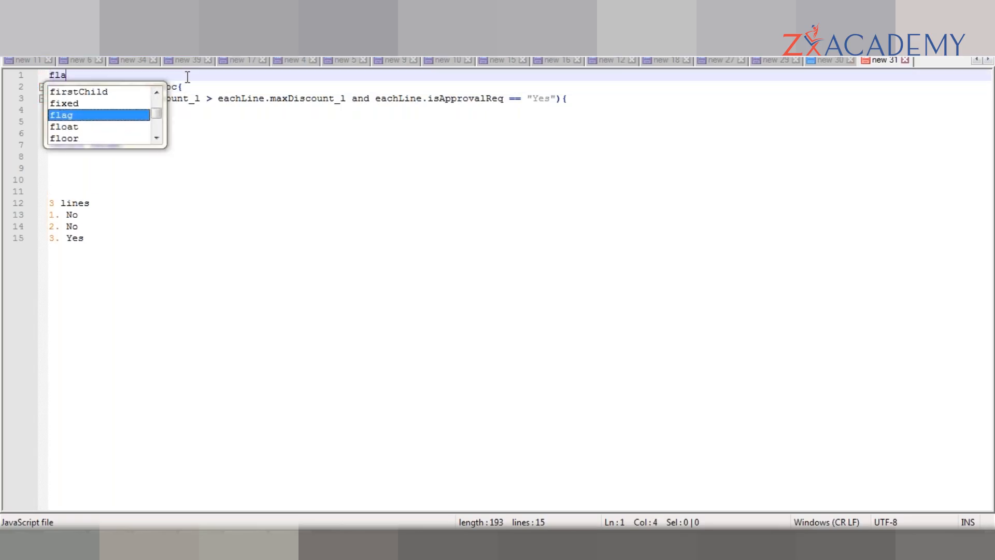
pyautogui.press('Return')
pyautogui.write('= ')
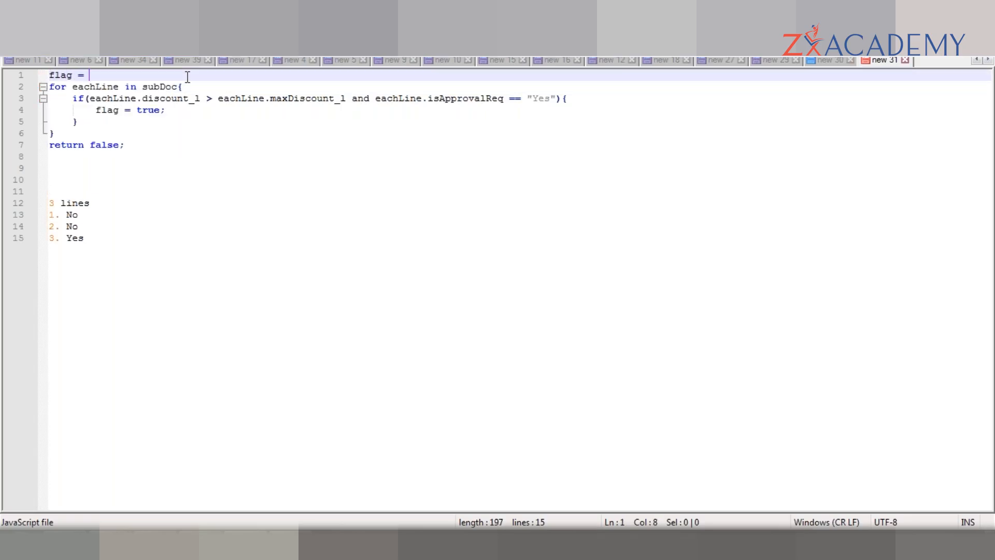
pyautogui.write('false')
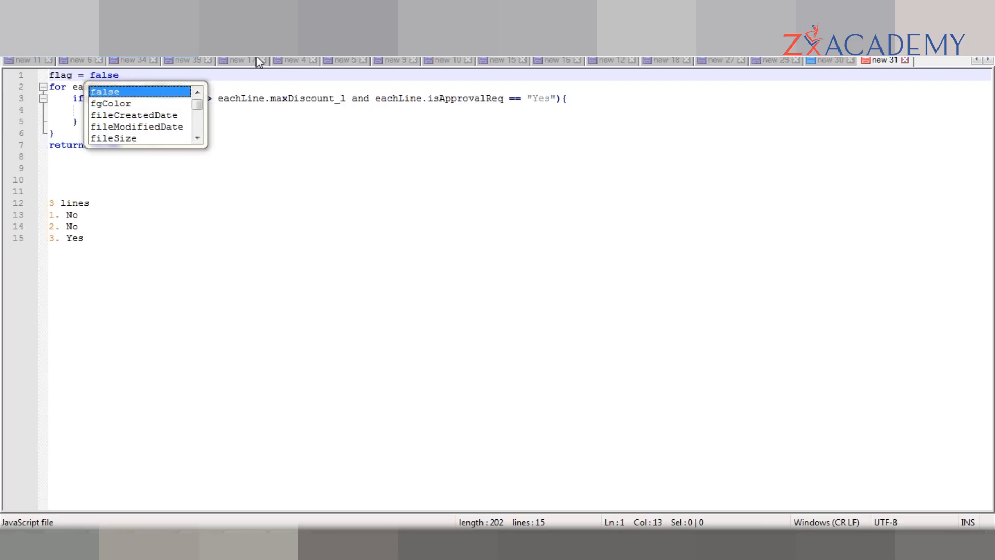
pyautogui.write(';')
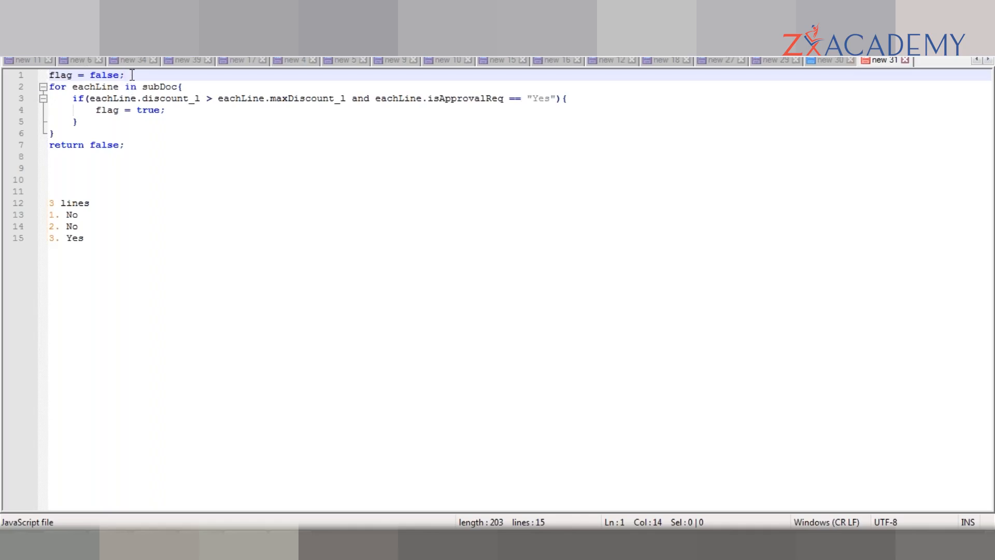
# - Initialize a counter with count = 0; on a new line between flag = false; and the for loop
pyautogui.press('Return')
pyautogui.write('count ')
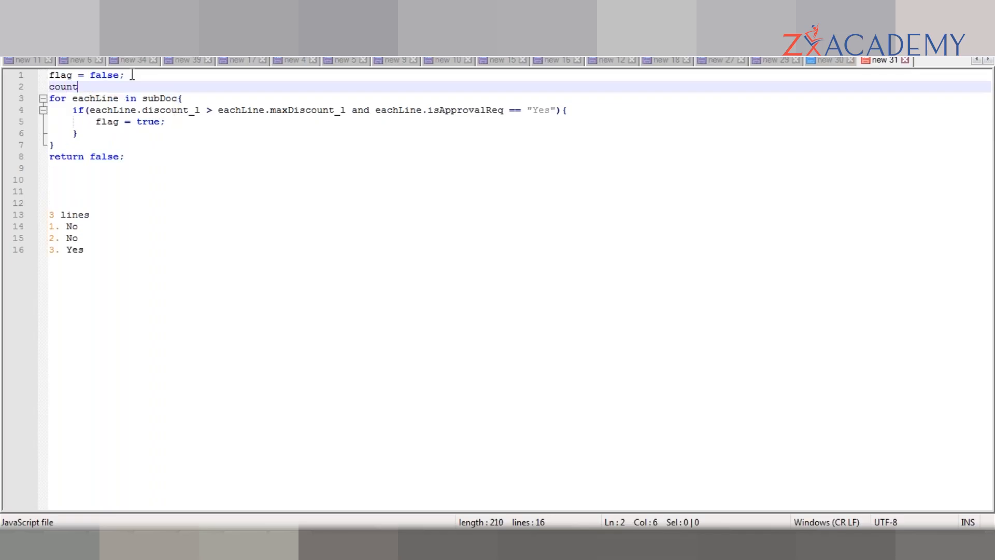
pyautogui.write('= 0;')
# - Increment the counter inside the if block with count = count + 1; on a new line below flag = true;
pyautogui.click(176, 123)
pyautogui.press('Return')
pyautogui.write('count ')
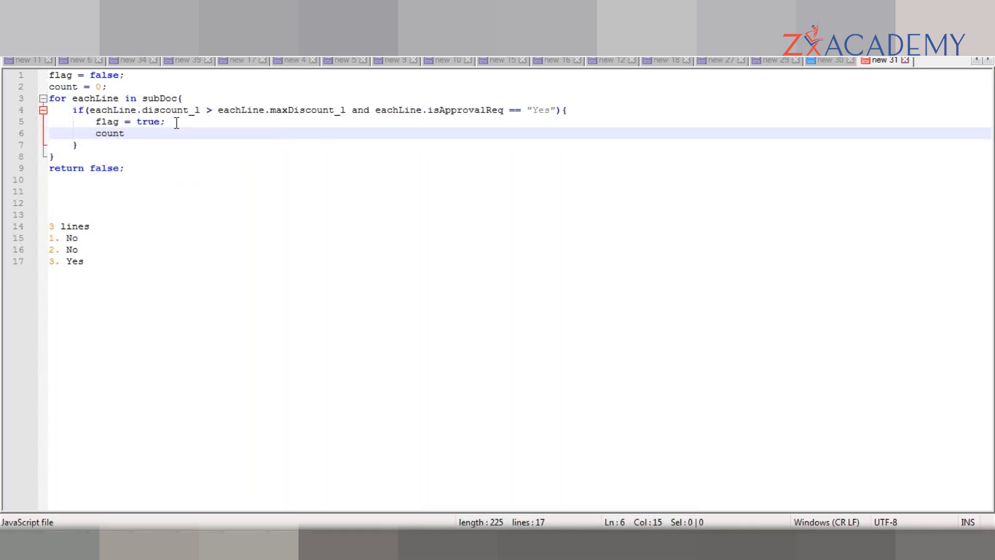
pyautogui.write('= count + ')
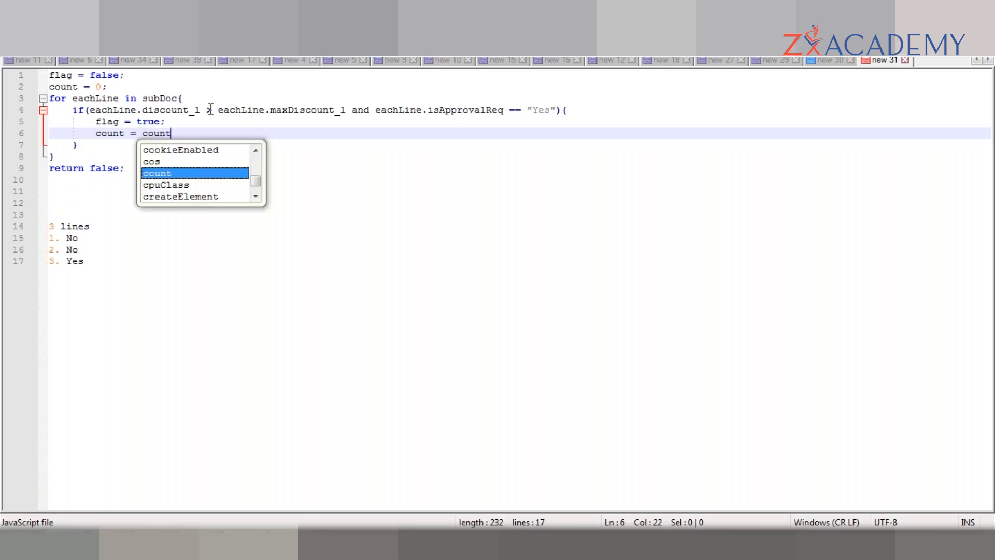
pyautogui.write('1;')
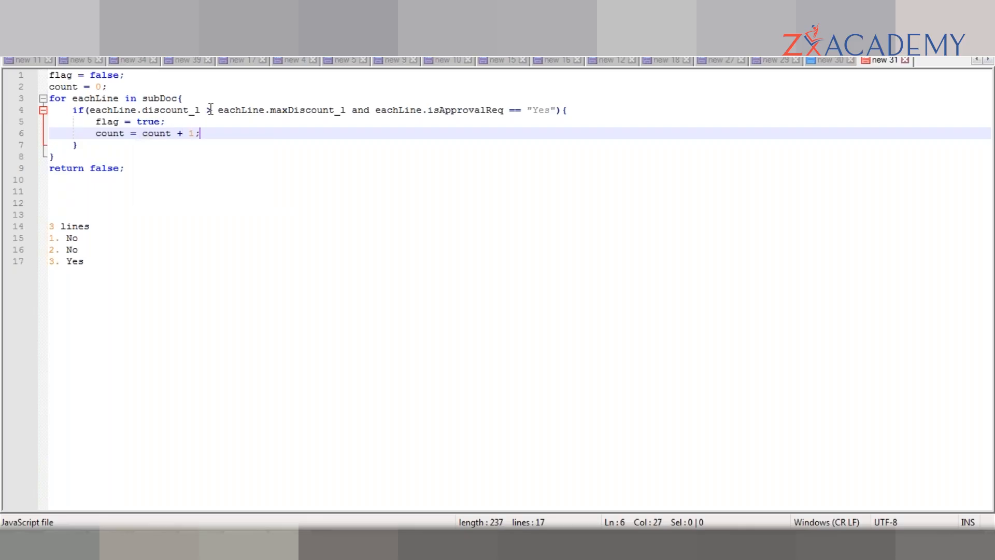
pyautogui.click(122, 134)
pyautogui.doubleClick(122, 134)
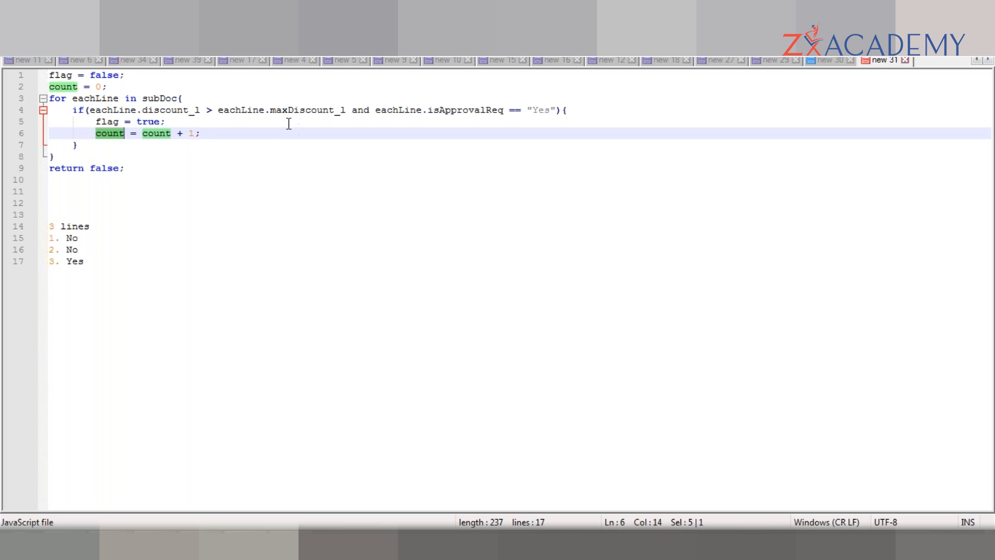
# - Insert two blank lines between the for loop's closing brace and return false;
pyautogui.click(98, 154)
pyautogui.press('Return')
pyautogui.press('Return')
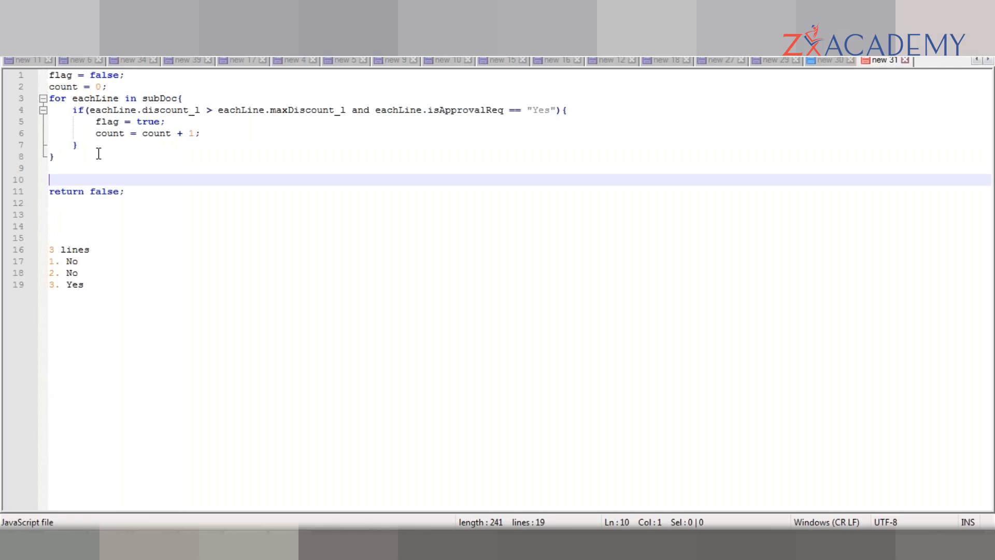
pyautogui.doubleClick(116, 134)
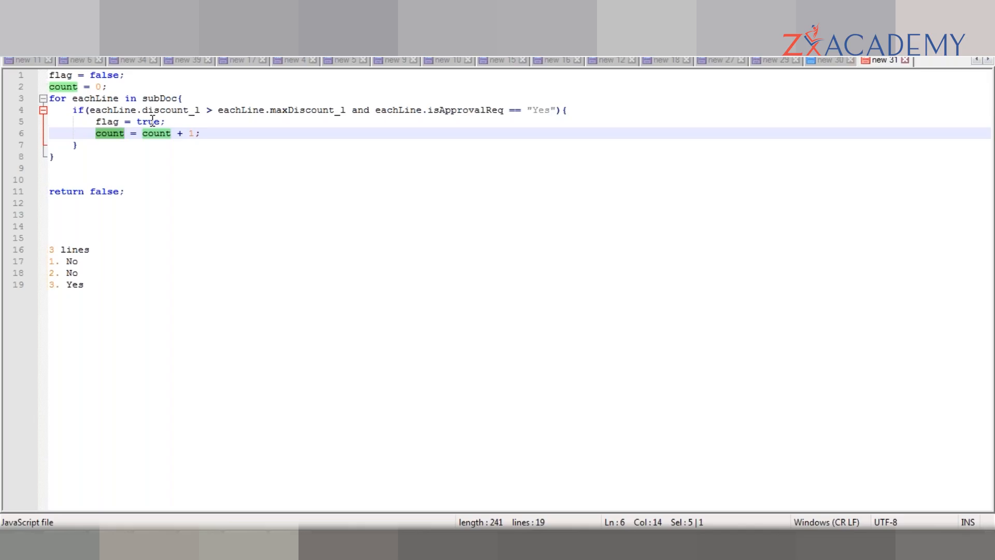
pyautogui.doubleClick(212, 137)
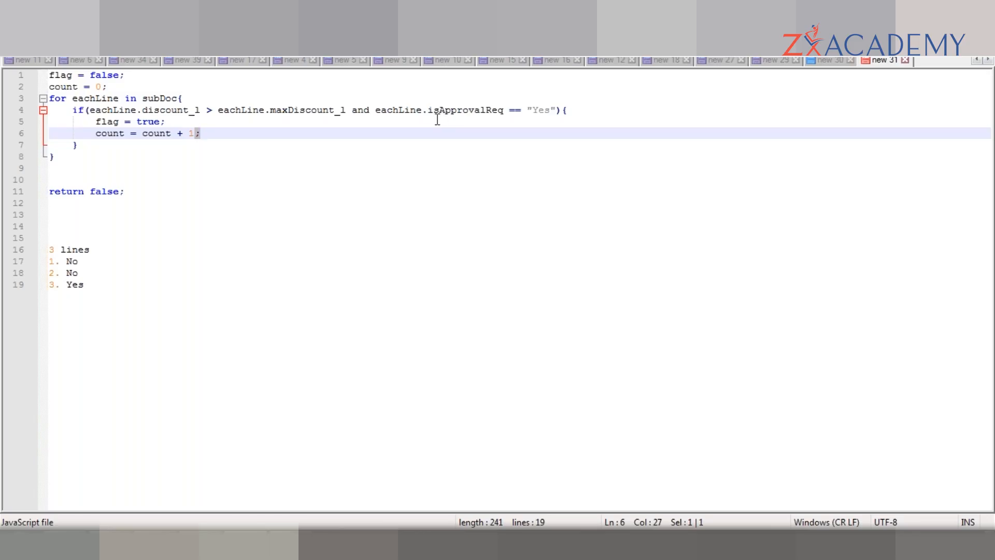
pyautogui.moveTo(228, 132); pyautogui.dragTo(119, 133)
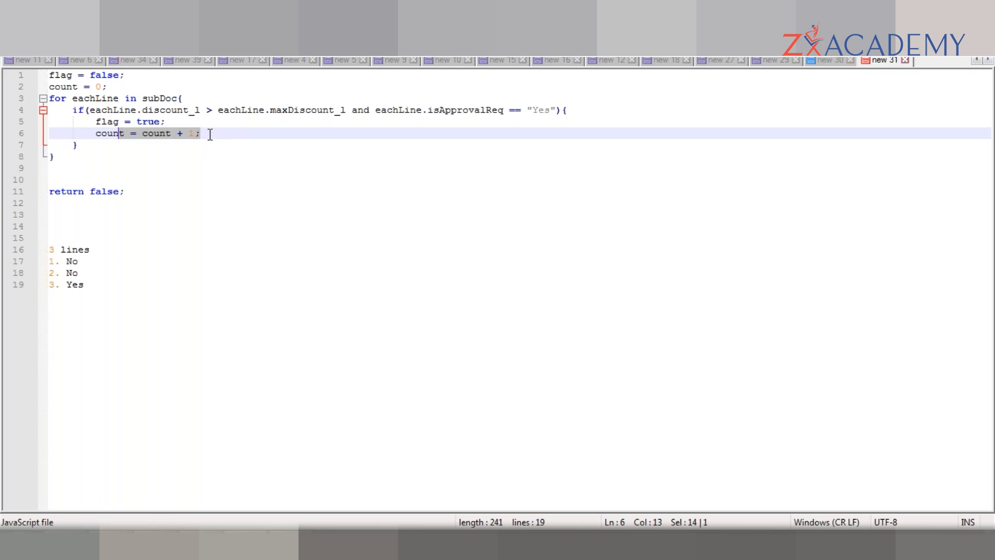
# - Comment out the flag and count lines inside the if block and the flag and count initializations above the for loop
pyautogui.click(210, 133)
pyautogui.hotkey('shift', 'Up')
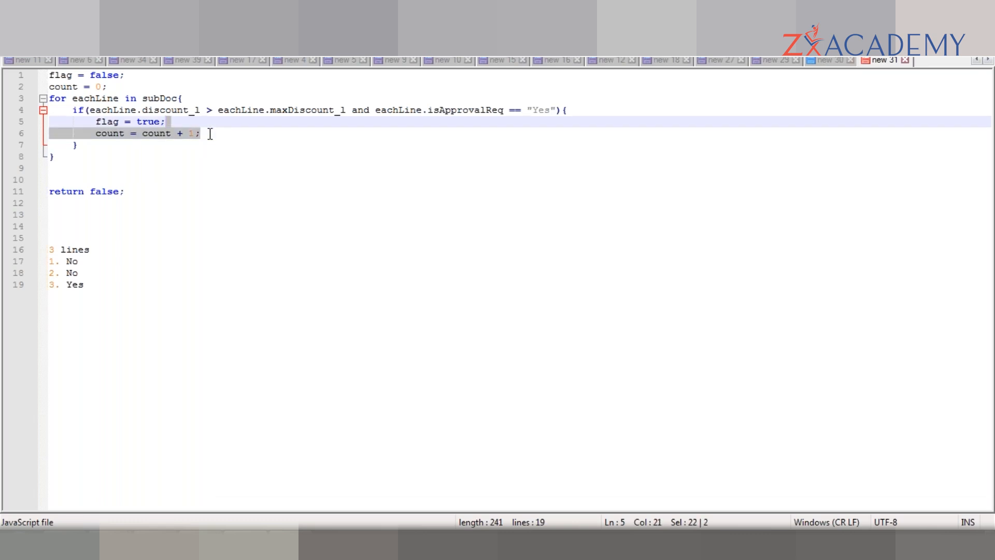
pyautogui.hotkey('shift', 'Home')
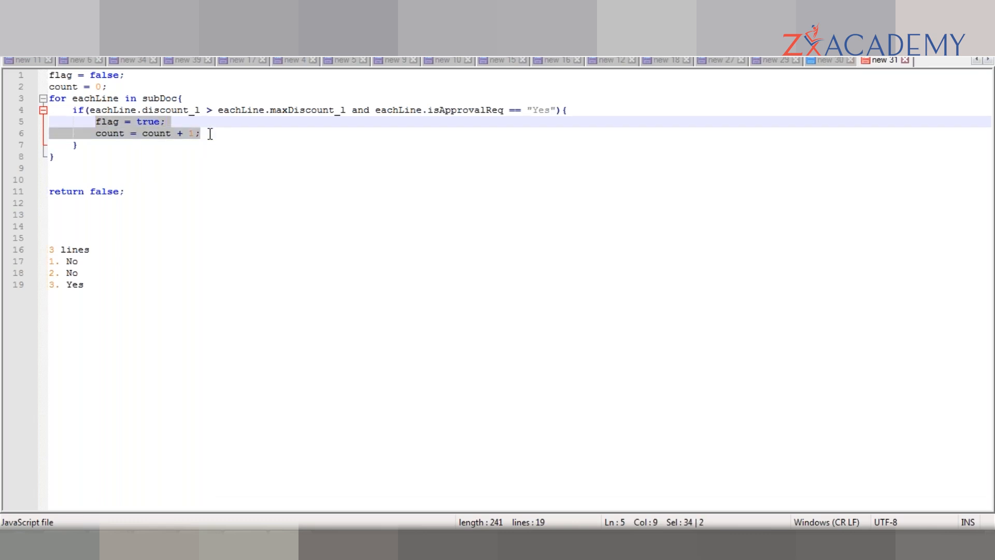
pyautogui.hotkey('ctrl', 'shift', 'q')
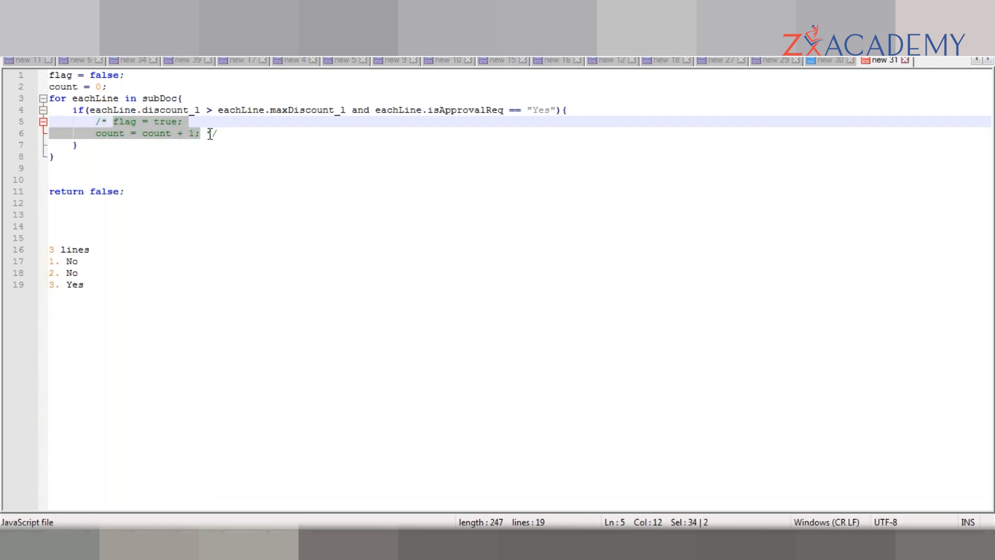
pyautogui.click(116, 87)
pyautogui.moveTo(116, 88); pyautogui.dragTo(48, 76)
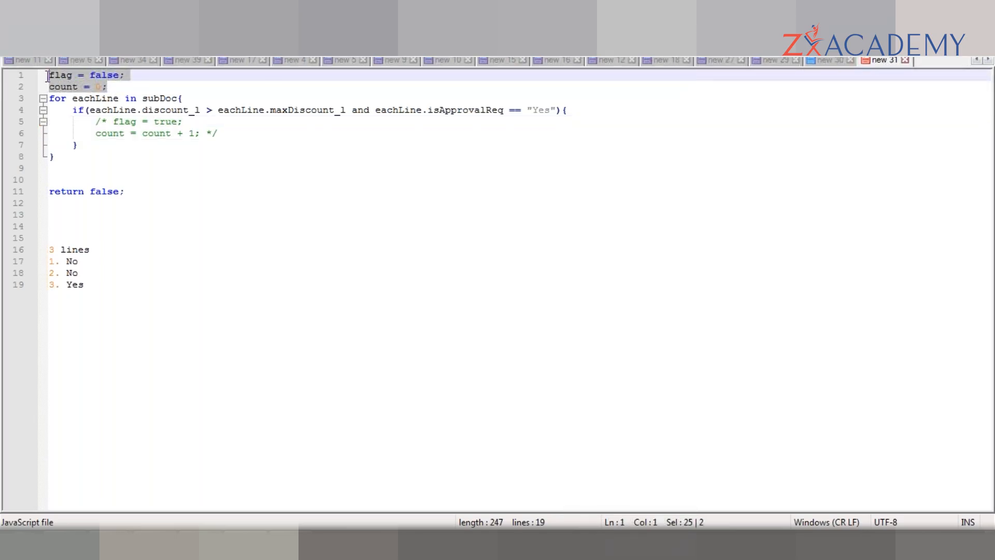
pyautogui.hotkey('ctrl', 'shift', 'q')
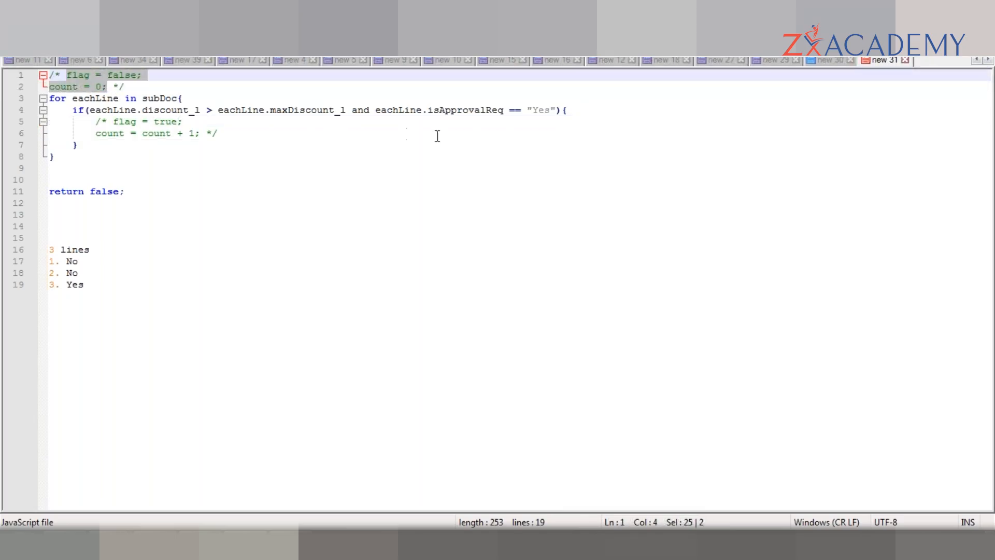
# - Add return true; as the first line inside the if block
pyautogui.click(583, 111)
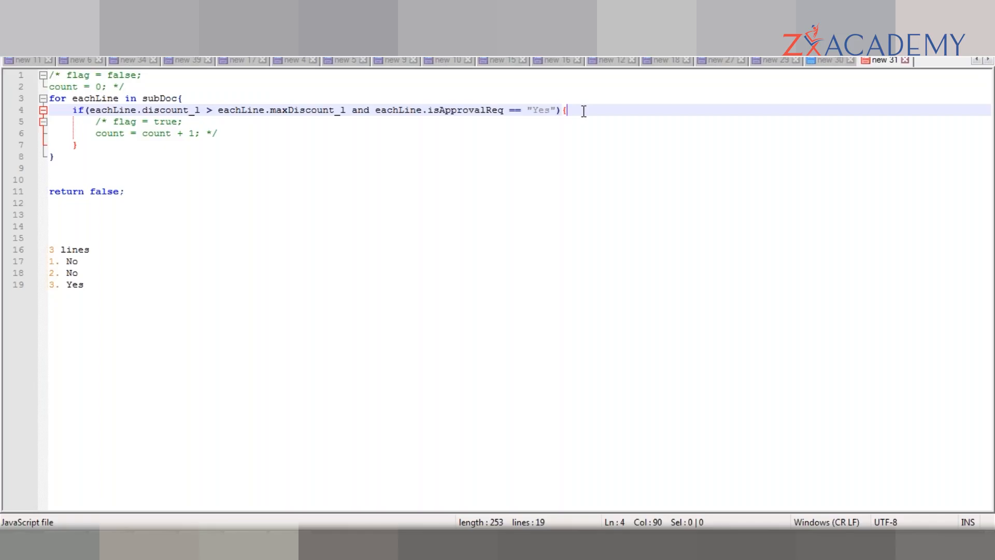
pyautogui.press('Return')
pyautogui.write('retur')
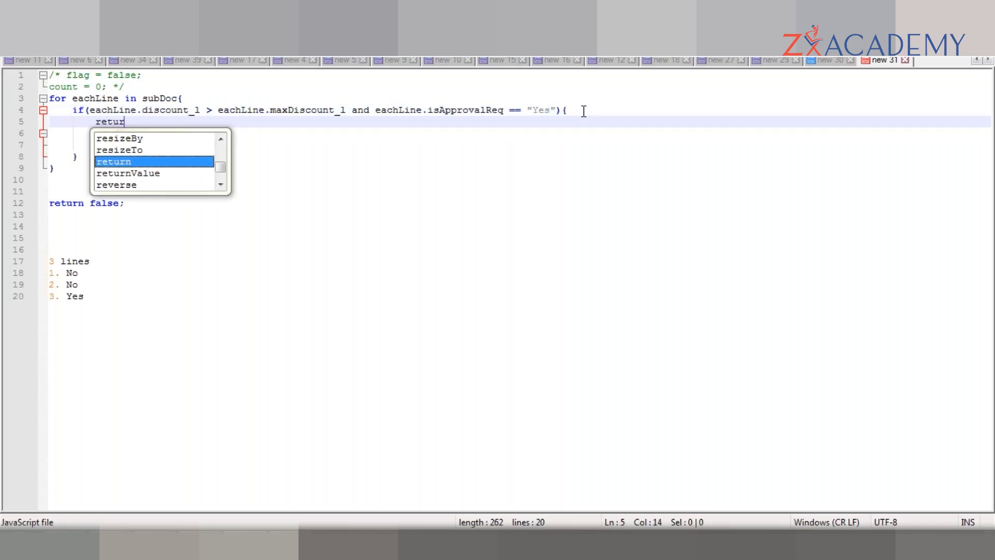
pyautogui.write('n tru')
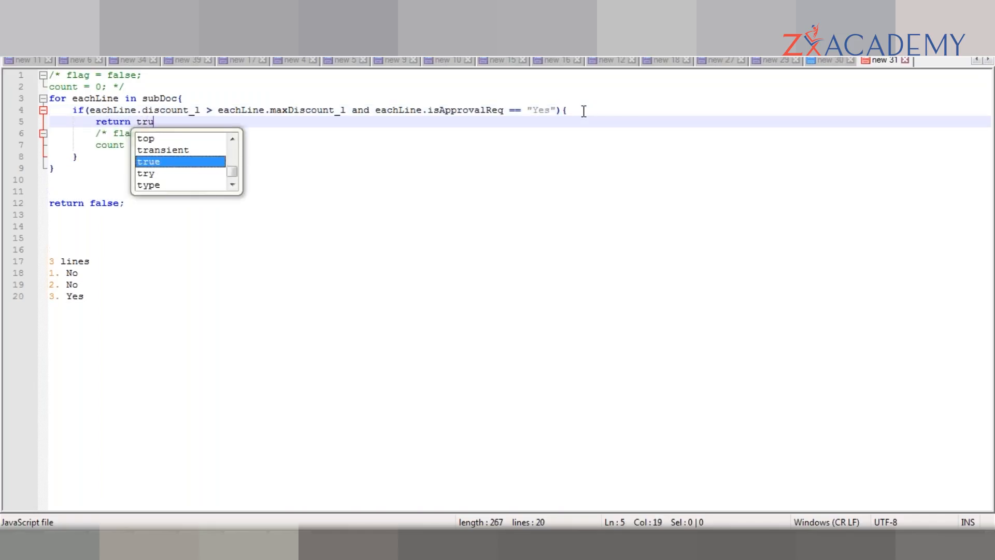
pyautogui.write('e;')
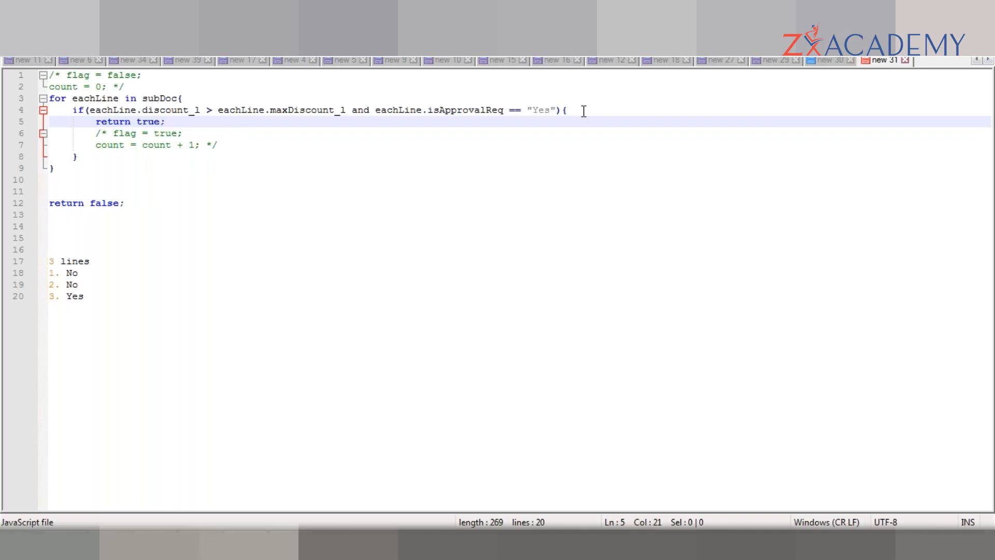
# - Delete the two blank lines between the for loop's closing brace and return false;
pyautogui.click(153, 202)
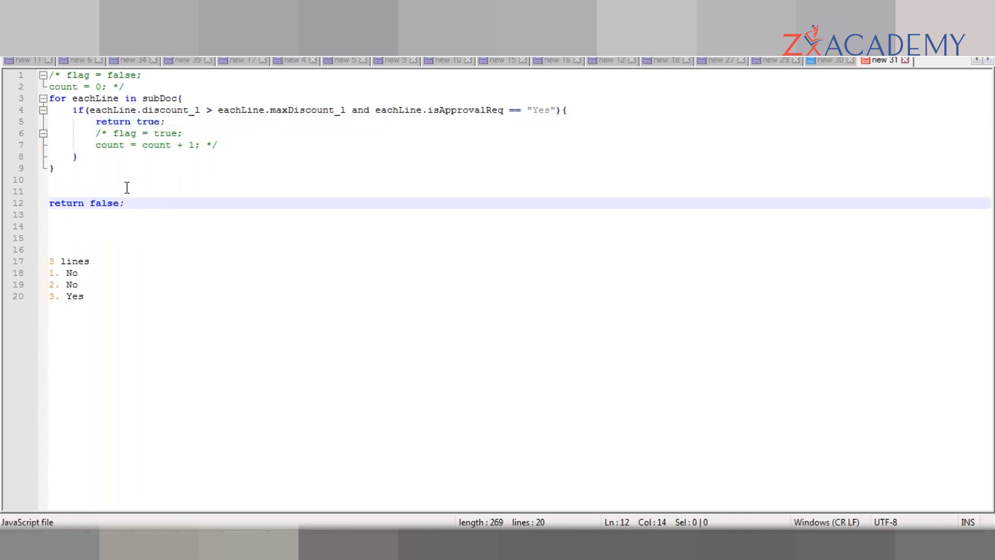
pyautogui.click(95, 191)
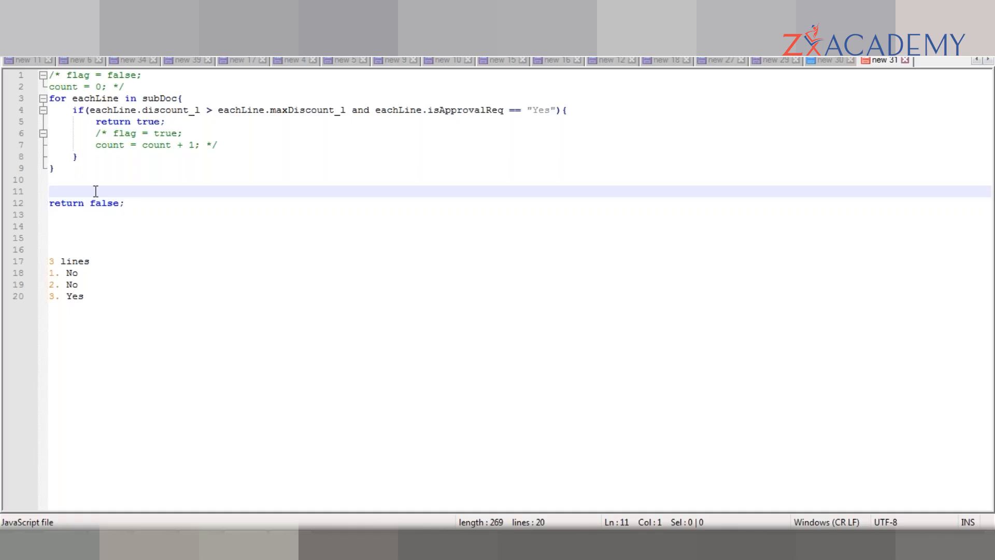
pyautogui.press('BackSpace')
pyautogui.press('BackSpace')
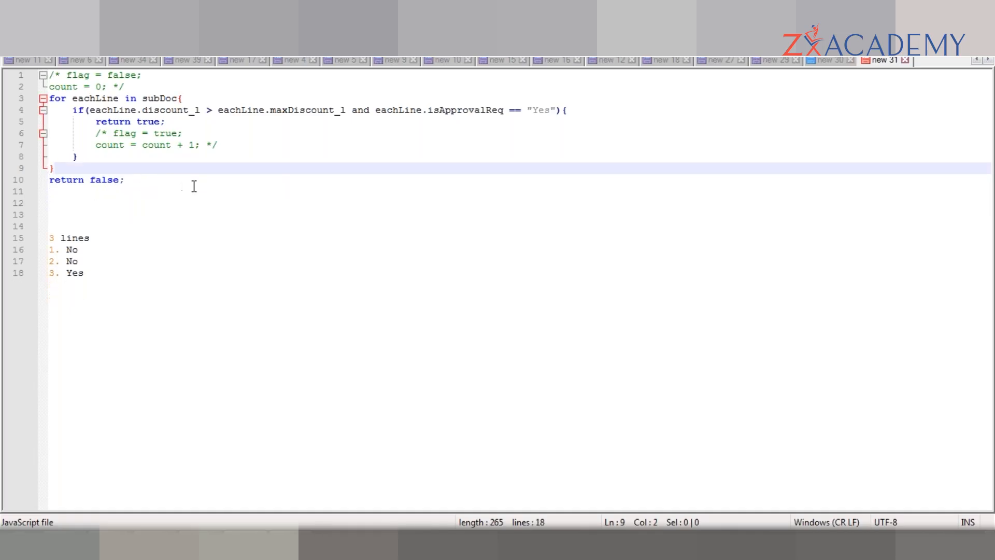
# - Copy the finished script through return false; and replace the code in the CPQ BML Editor with it
pyautogui.moveTo(127, 180); pyautogui.dragTo(48, 75)
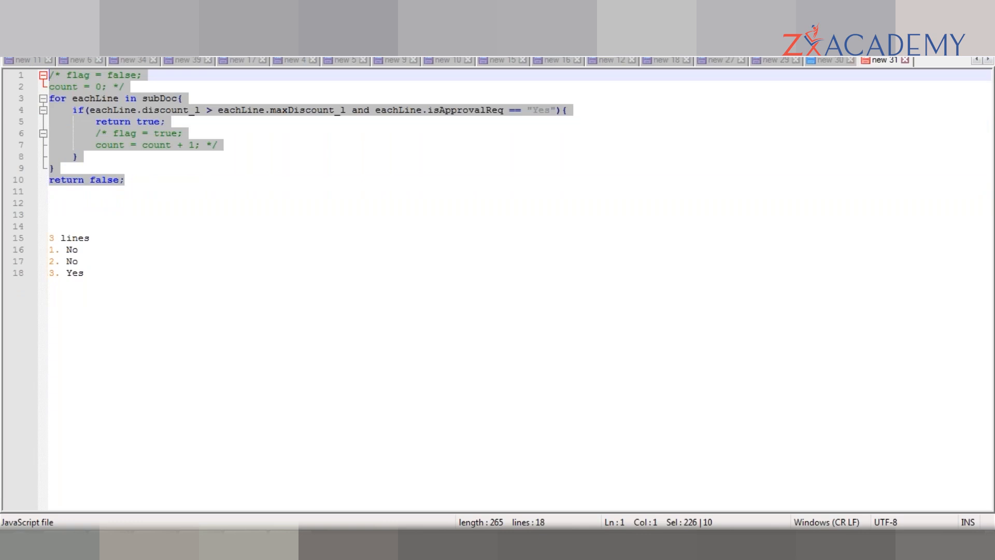
pyautogui.hotkey('alt', 'Tab')
pyautogui.click(177, 362)
pyautogui.hotkey('ctrl', 'a')
pyautogui.hotkey('ctrl', 'v')
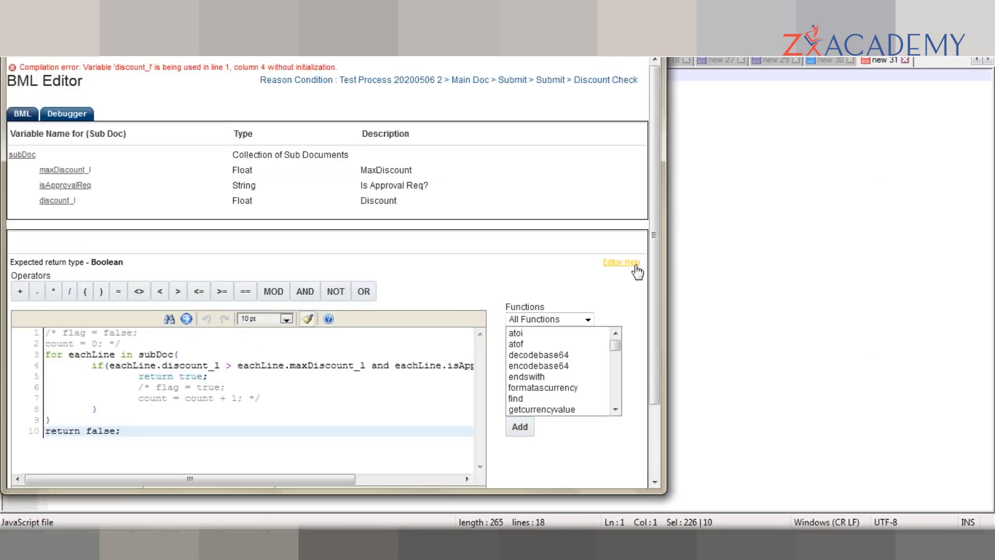
# - Save the Discount Check condition script and close the BML Editor
pyautogui.scroll(-3, 655, 319)
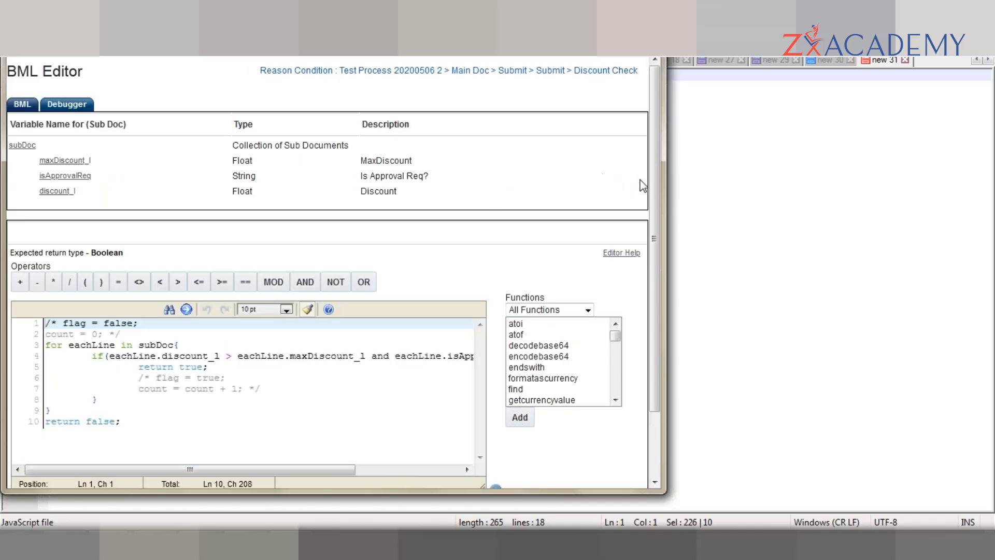
pyautogui.scroll(-3, 657, 218)
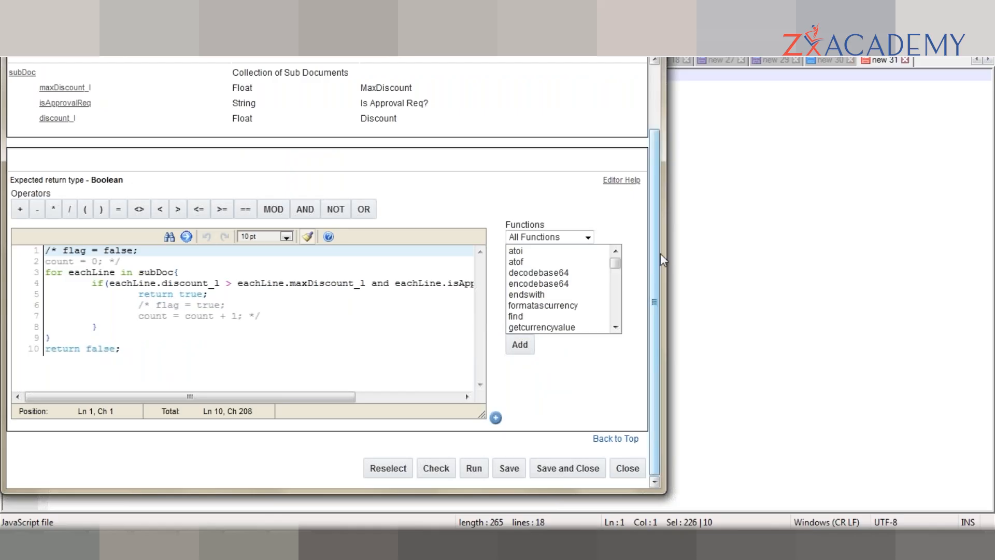
pyautogui.scroll(3, 659, 240)
pyautogui.scroll(-3, 662, 239)
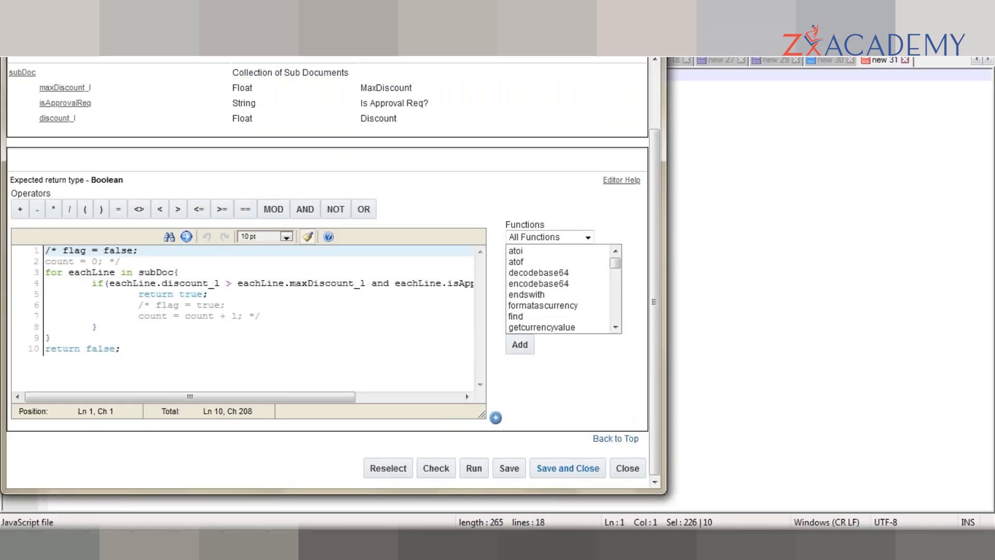
pyautogui.click(576, 467)
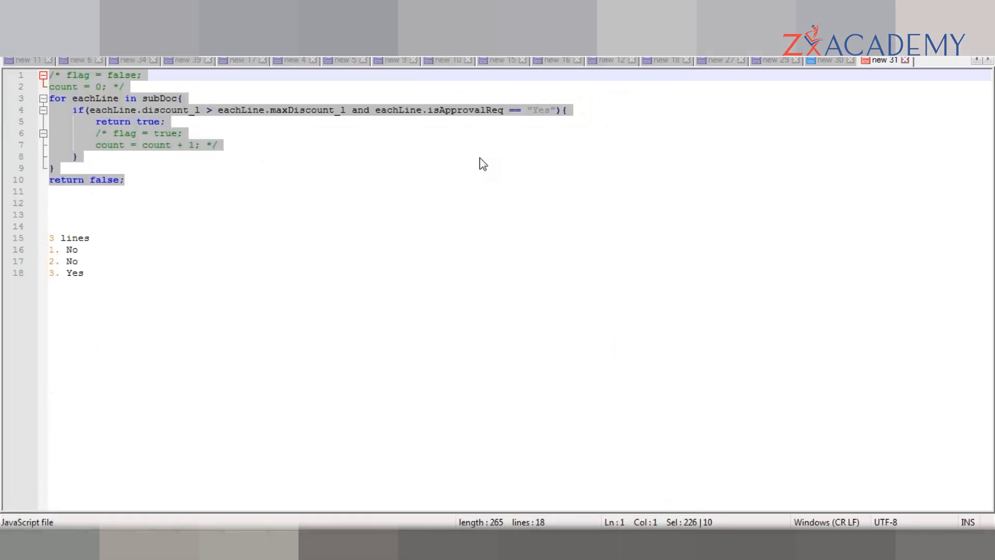
# - Switch to the Oracle CPQ Cloud reason details page and save the Discount Check reason
pyautogui.hotkey('alt', 'Tab')
pyautogui.hotkey('alt', 'Tab')
pyautogui.hotkey('alt', 'Tab')
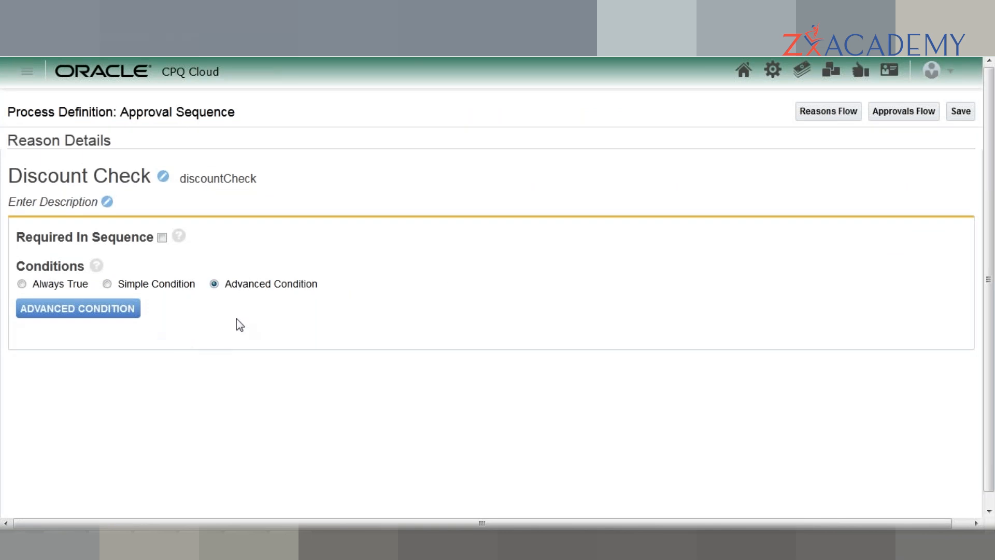
pyautogui.click(962, 113)
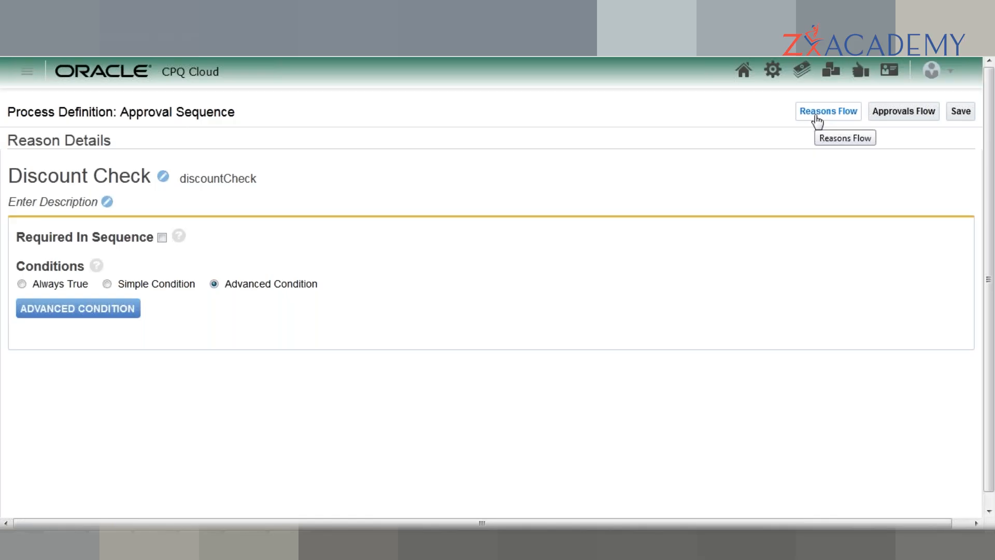
# - In the approvals flow, start adding a child to Discount Check, pick a user as simple approver, and switch the approver selection to Advanced
pyautogui.click(919, 113)
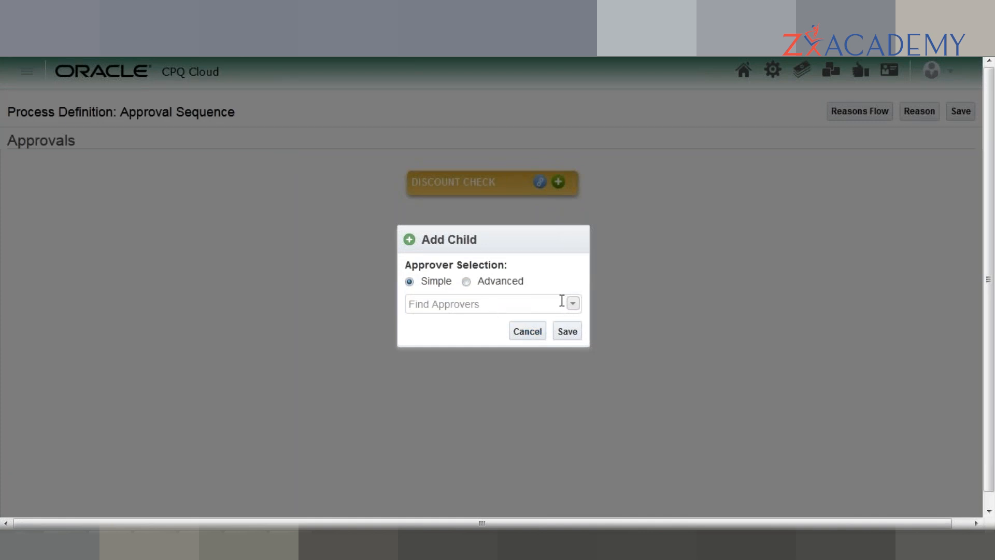
pyautogui.click(454, 304)
pyautogui.write('math')
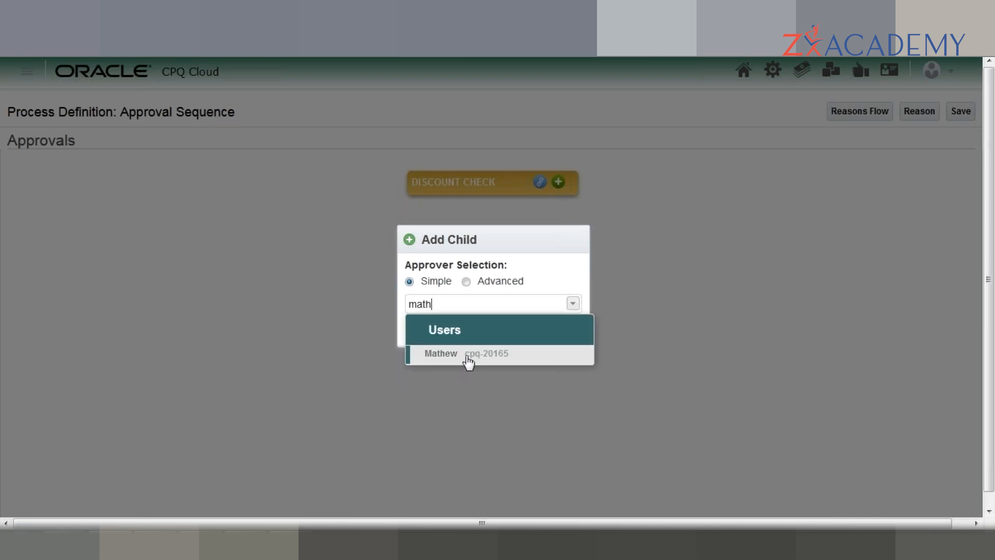
pyautogui.click(469, 360)
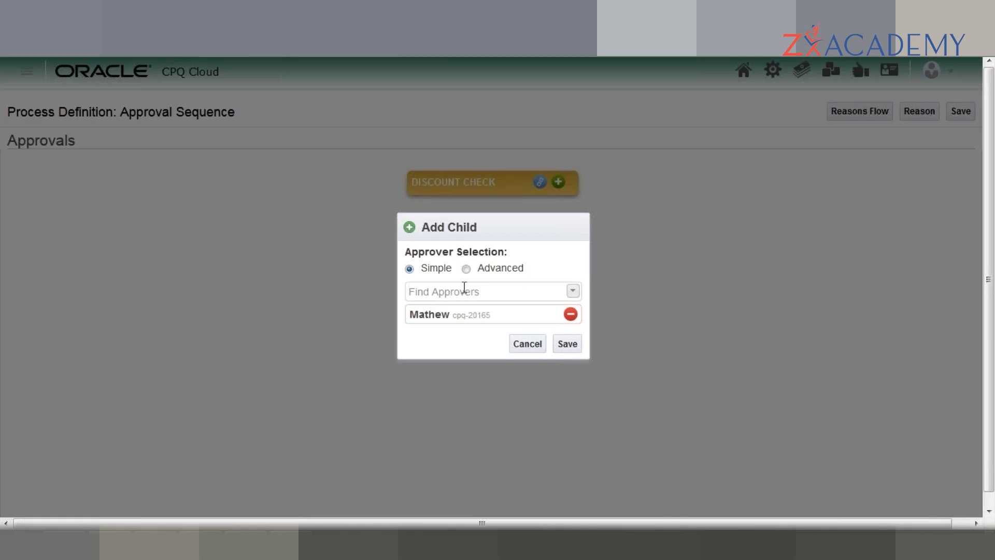
pyautogui.click(466, 268)
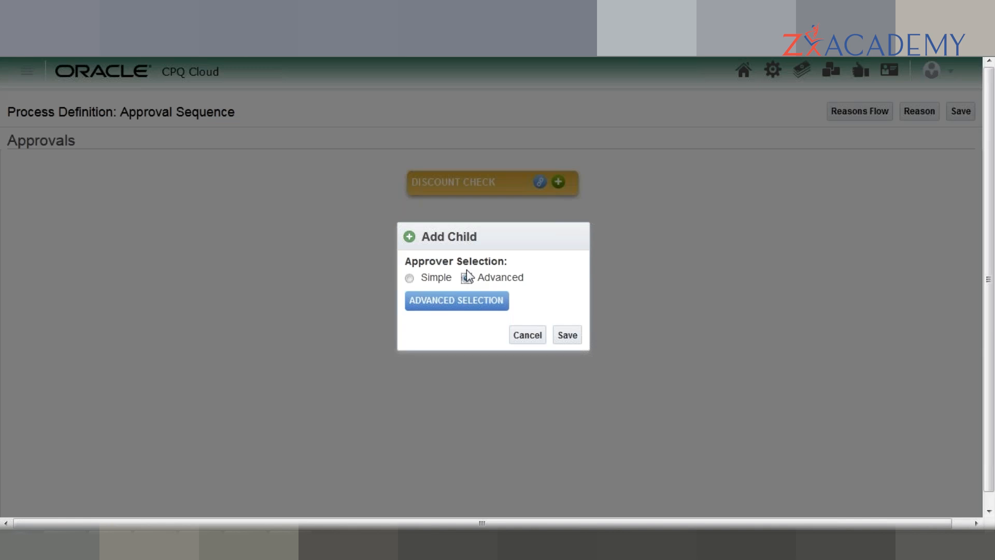
# - Switch to the White Board workbook in Excel
pyautogui.hotkey('alt', 'Tab')
pyautogui.hotkey('alt', 'Tab')
pyautogui.hotkey('alt', 'Tab')
pyautogui.hotkey('alt', 'Tab')
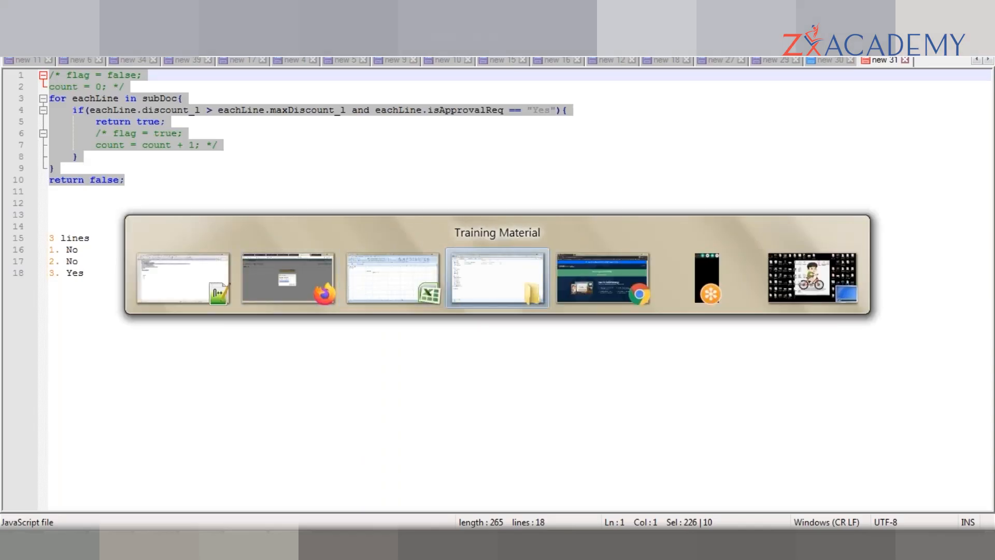
pyautogui.hotkey('alt', 'Tab')
pyautogui.hotkey('alt', 'Tab')
pyautogui.hotkey('alt', 'Tab')
pyautogui.hotkey('alt', 'Tab')
pyautogui.hotkey('alt', 'Tab')
pyautogui.hotkey('alt', 'Tab')
pyautogui.hotkey('alt', 'Tab')
pyautogui.hotkey('alt', 'Tab')
pyautogui.hotkey('alt', 'Tab')
pyautogui.hotkey('alt', 'Tab')
pyautogui.hotkey('alt', 'Tab')
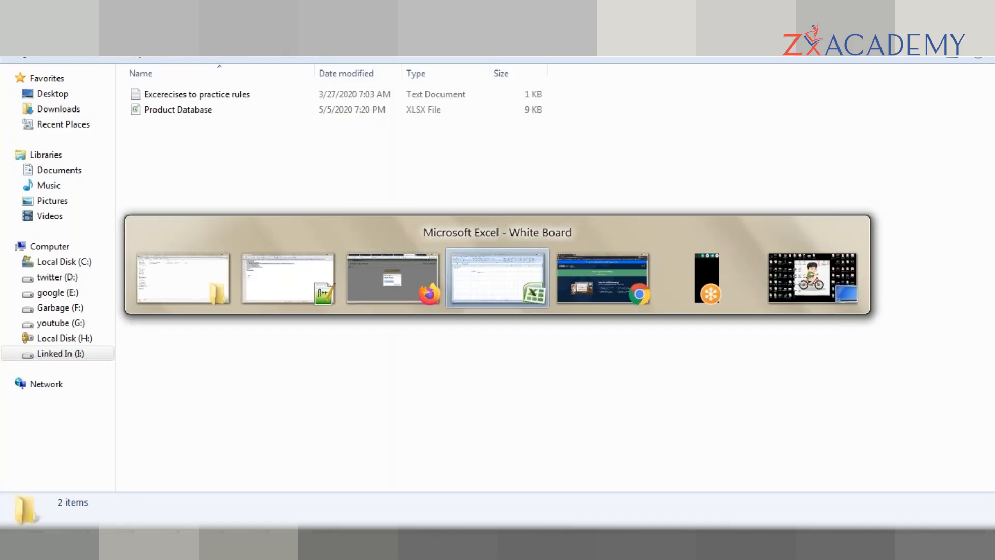
pyautogui.hotkey('alt', 'Tab')
pyautogui.hotkey('alt', 'Tab')
pyautogui.hotkey('alt', 'Tab')
pyautogui.hotkey('alt', 'Tab')
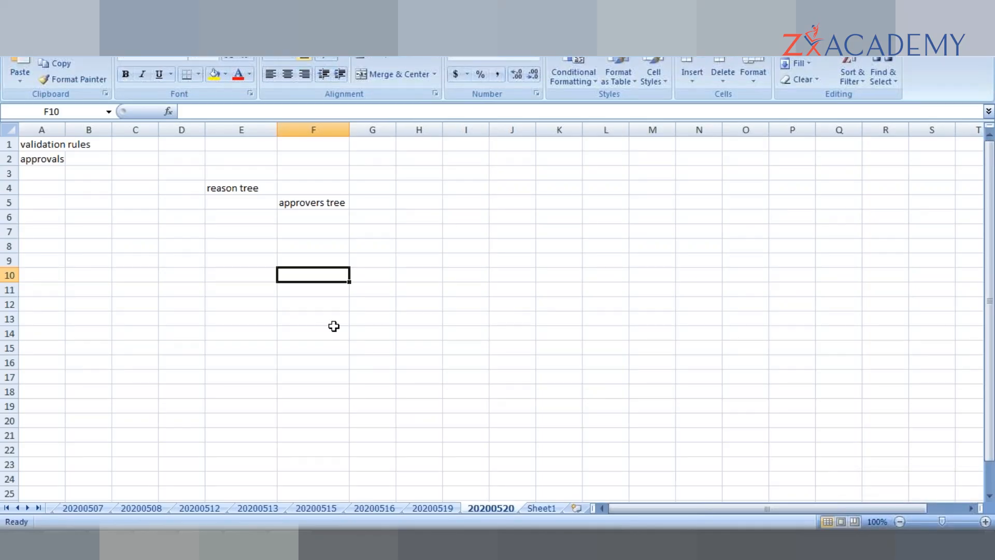
# - Enter max with 50 in F10:G10 and user with 75 in F11:G11 of the 20200520 sheet
pyautogui.write('max')
pyautogui.press('Tab')
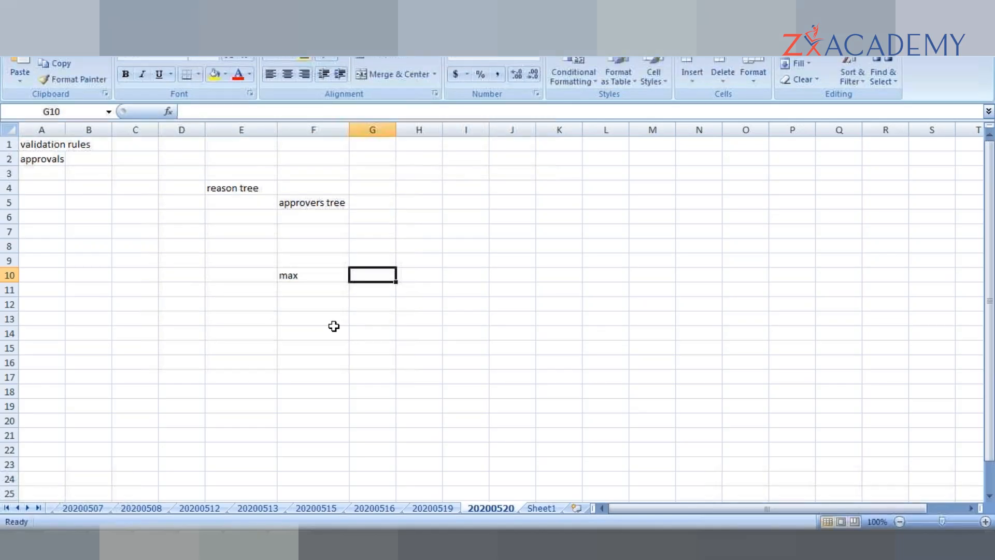
pyautogui.write('50')
pyautogui.press('Return')
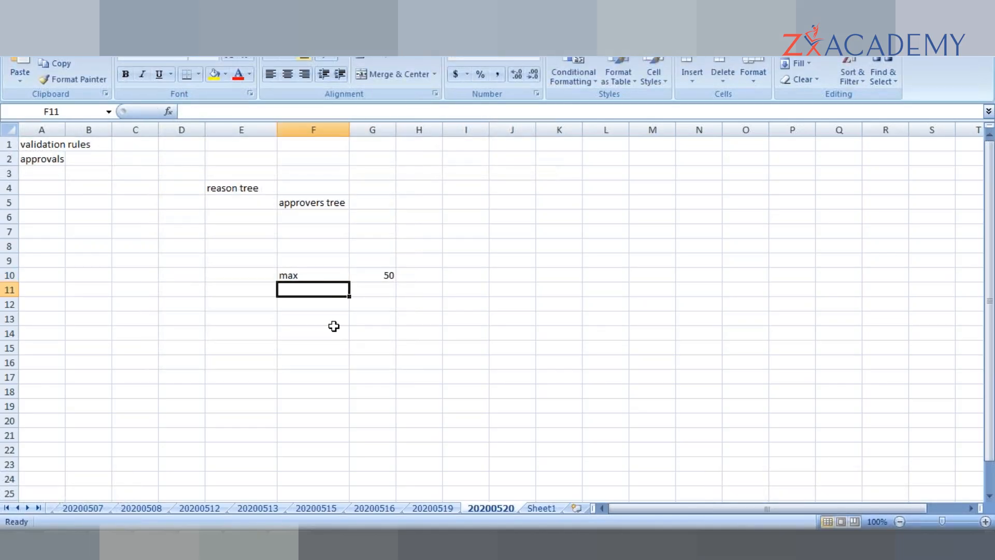
pyautogui.write('user')
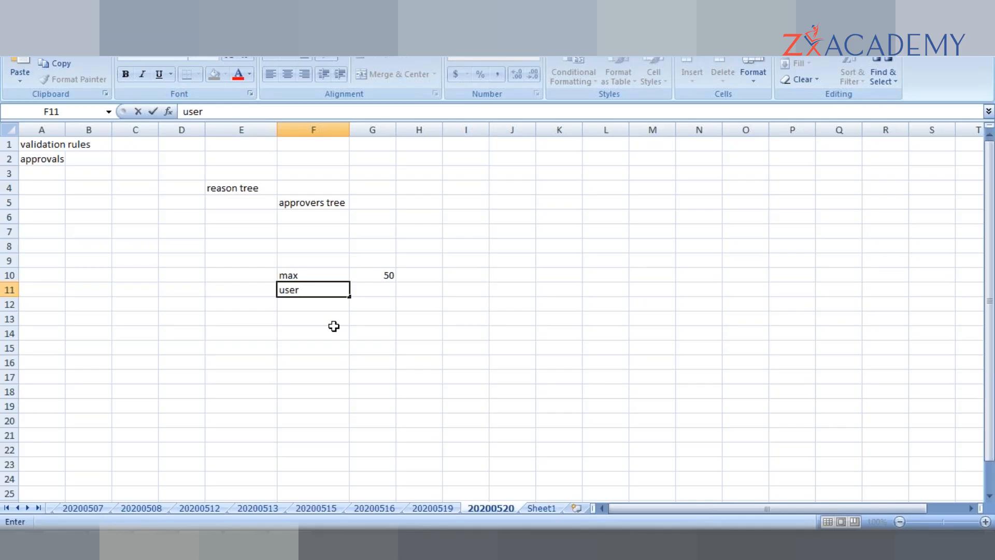
pyautogui.press('Tab')
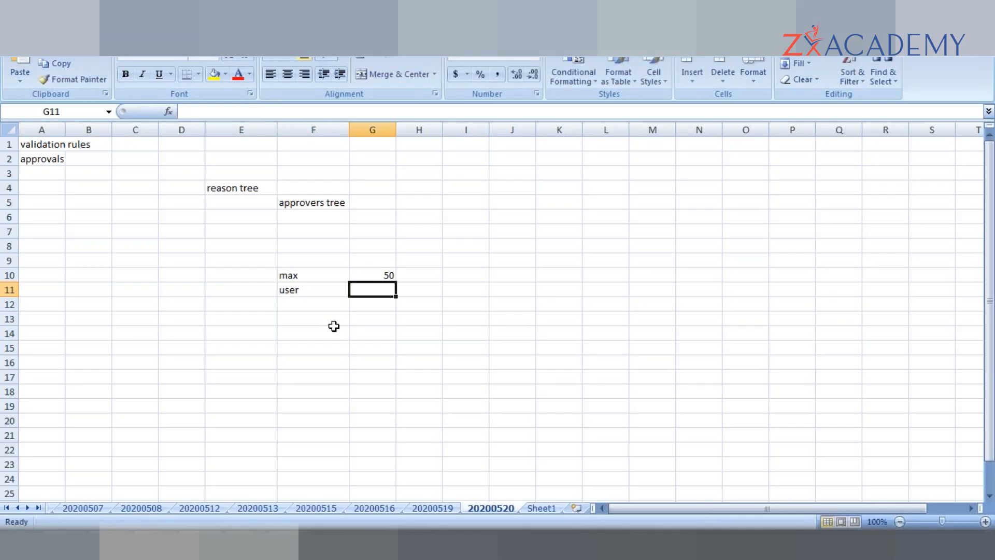
pyautogui.write('75')
pyautogui.press('Return')
# - Enter the label user entered discount in cell I10 and move on to K10
pyautogui.press('Right')
pyautogui.press('Right')
pyautogui.press('Up')
pyautogui.press('Up')
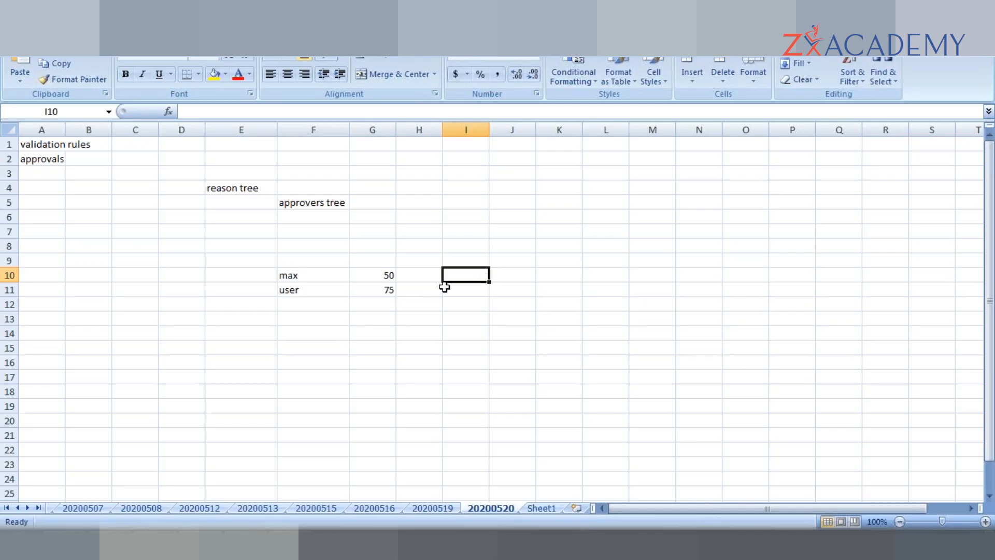
pyautogui.write('user')
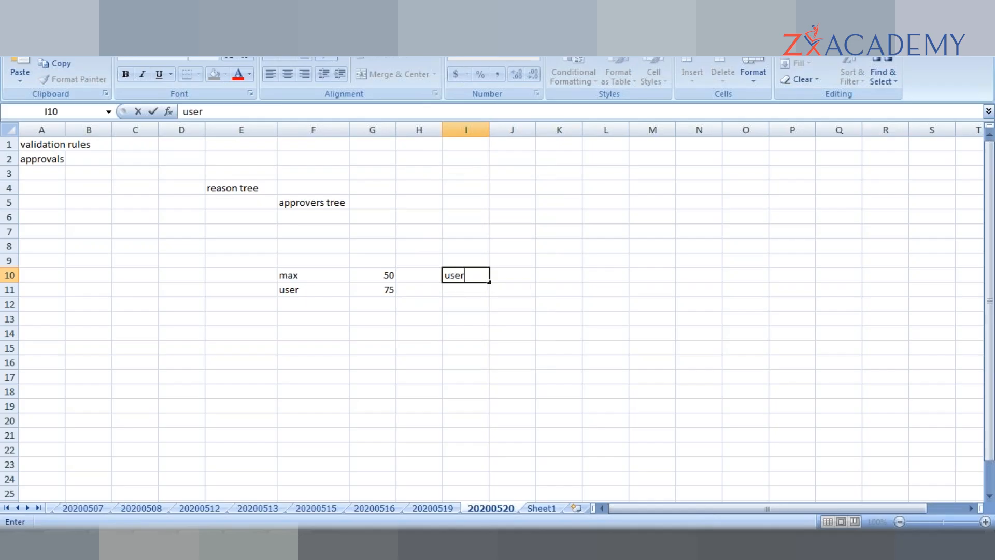
pyautogui.write(' entered disc')
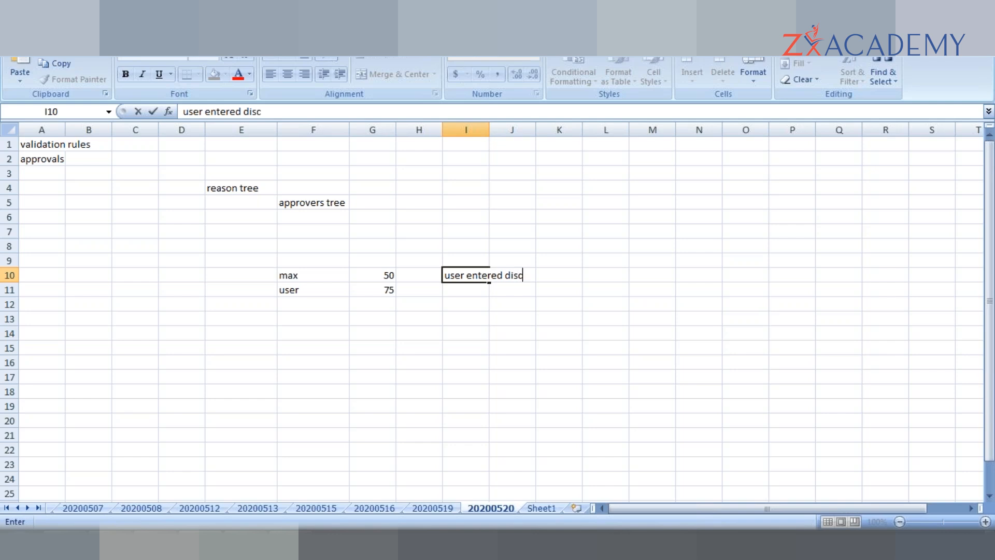
pyautogui.write('ount')
pyautogui.press('Tab')
pyautogui.press('Tab')
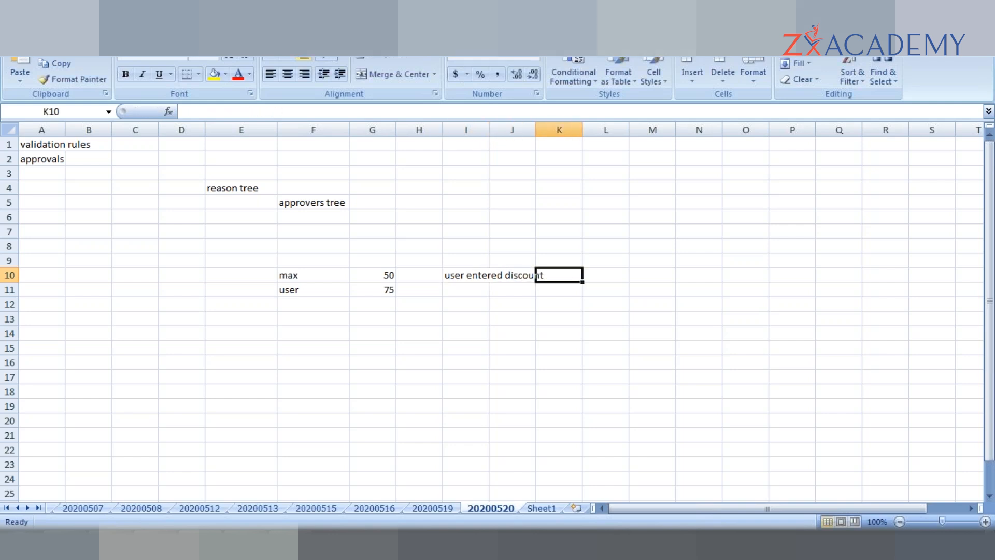
# - Fit column I to its label and enter the condition > 50 in J10 with the first approver's name in K10
pyautogui.doubleClick(490, 130)
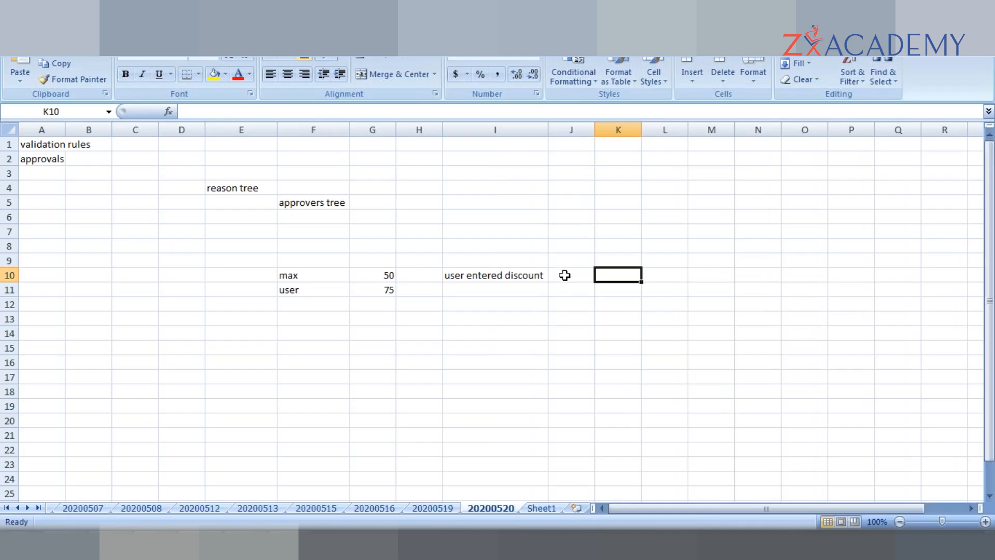
pyautogui.click(564, 275)
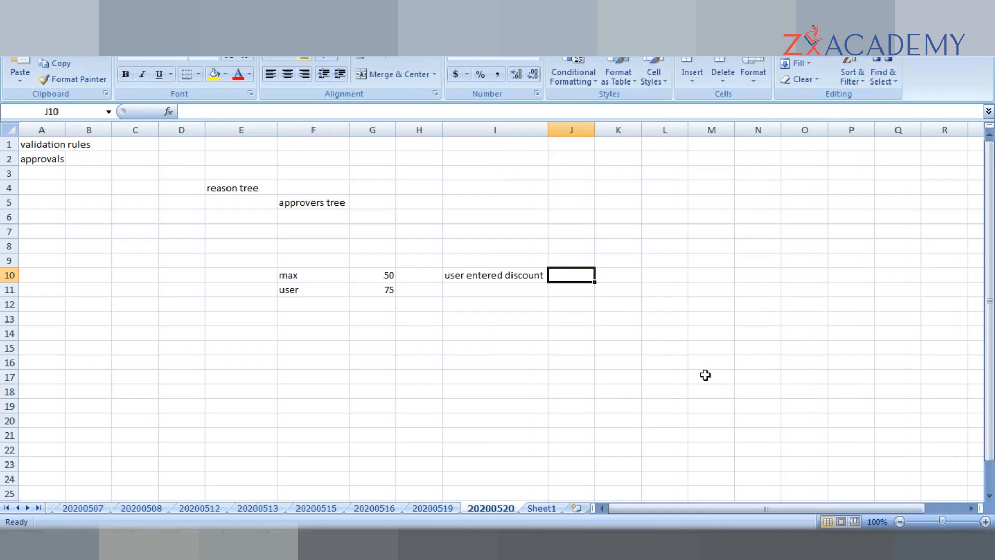
pyautogui.write('>50')
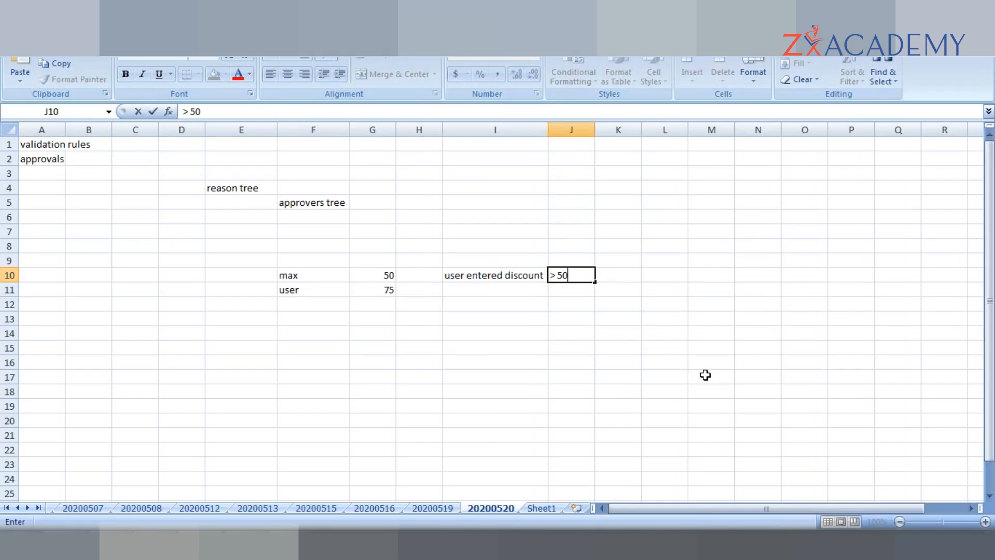
pyautogui.click(616, 275)
pyautogui.write('mathew')
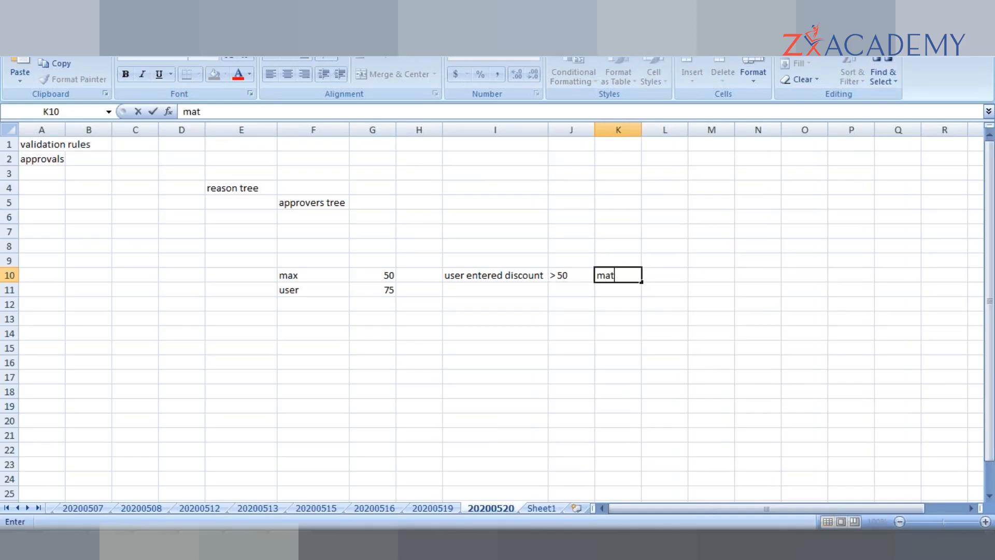
# - Enter the condition >60 in J11 with the second approver's name in K11
pyautogui.click(554, 291)
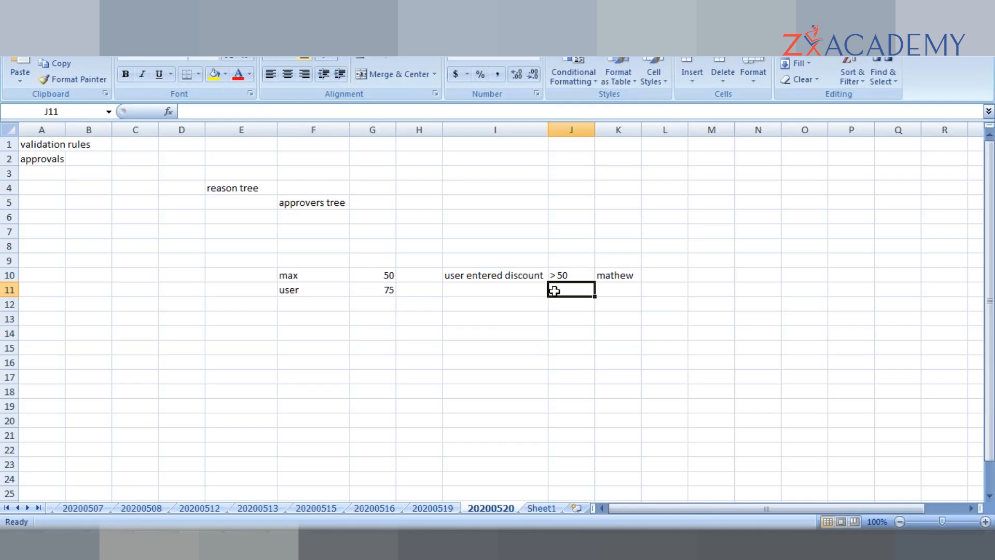
pyautogui.write('>60')
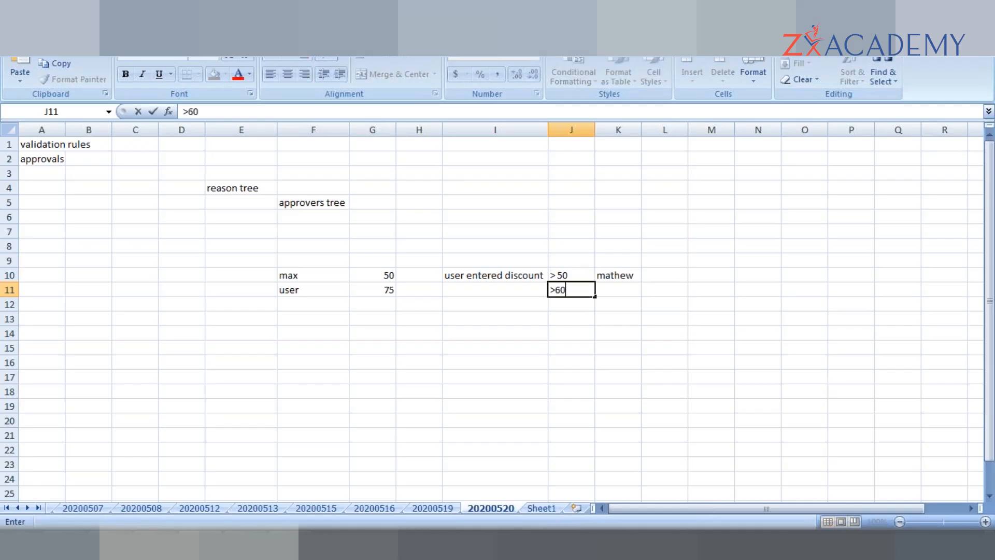
pyautogui.press('Tab')
pyautogui.write('karthik')
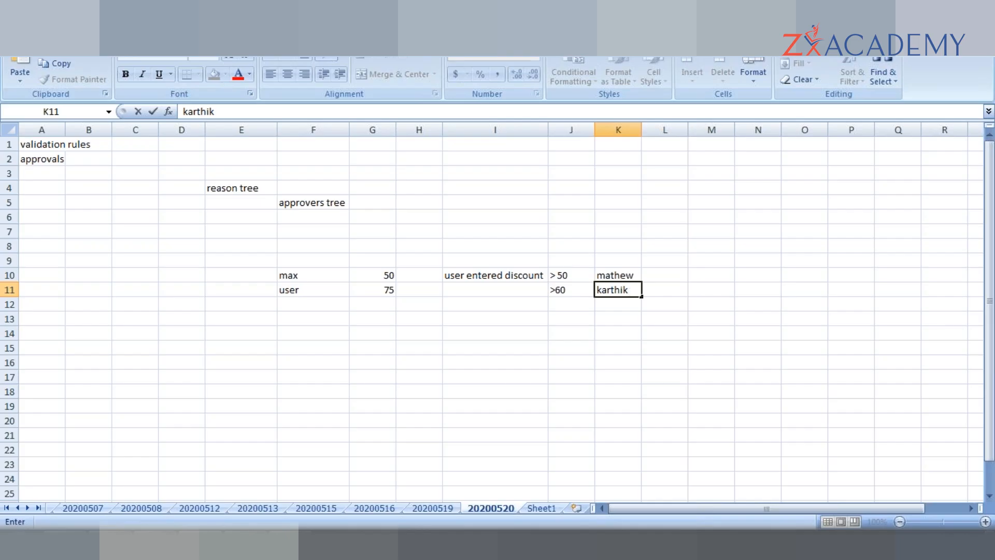
pyautogui.press('Return')
# - Enter the condition >70 and <=85 in J12 with the third approver's name in K12, and fit column J to its contents
pyautogui.write('>')
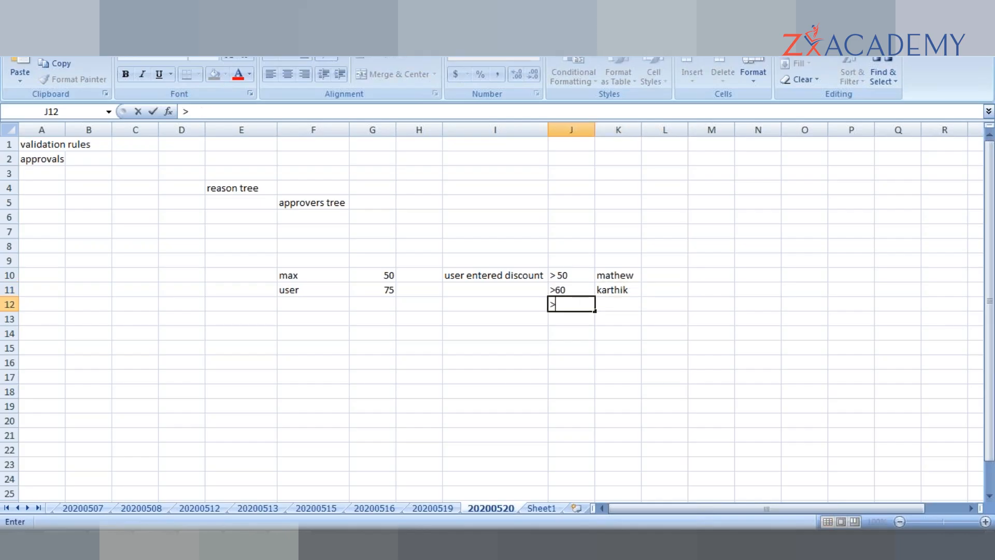
pyautogui.write('70 and <=85')
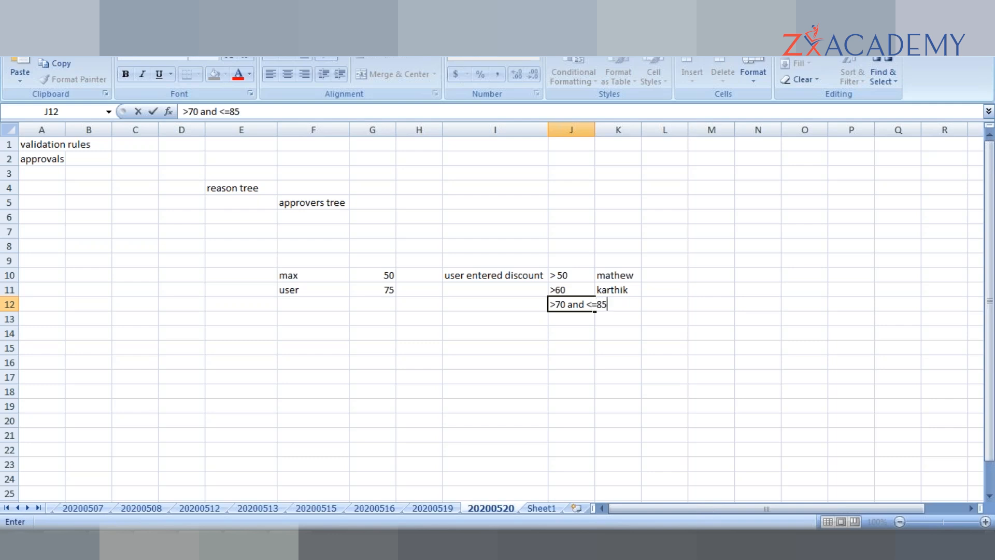
pyautogui.press('Tab')
pyautogui.write('pr')
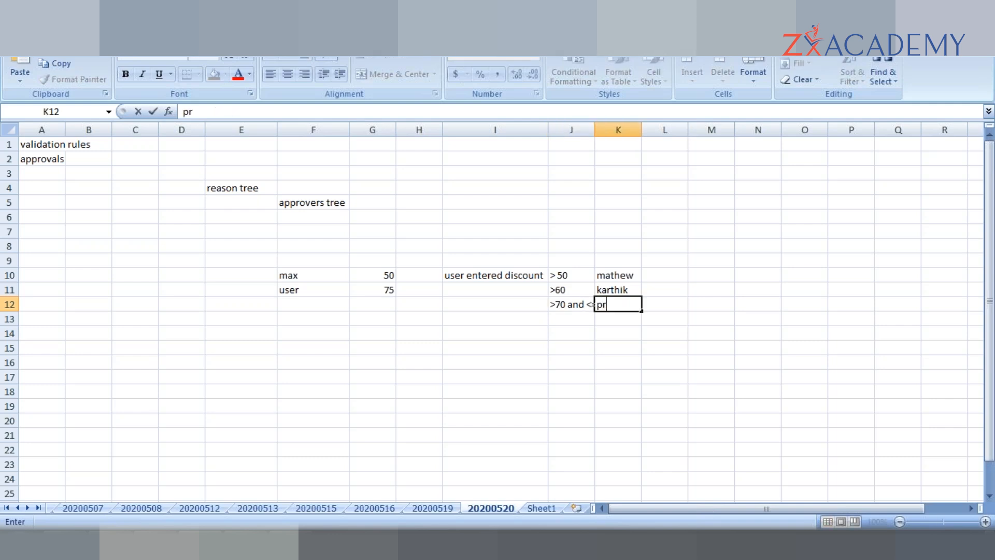
pyautogui.write('udhvi')
pyautogui.click(596, 127)
pyautogui.doubleClick(594, 127)
pyautogui.click(691, 274)
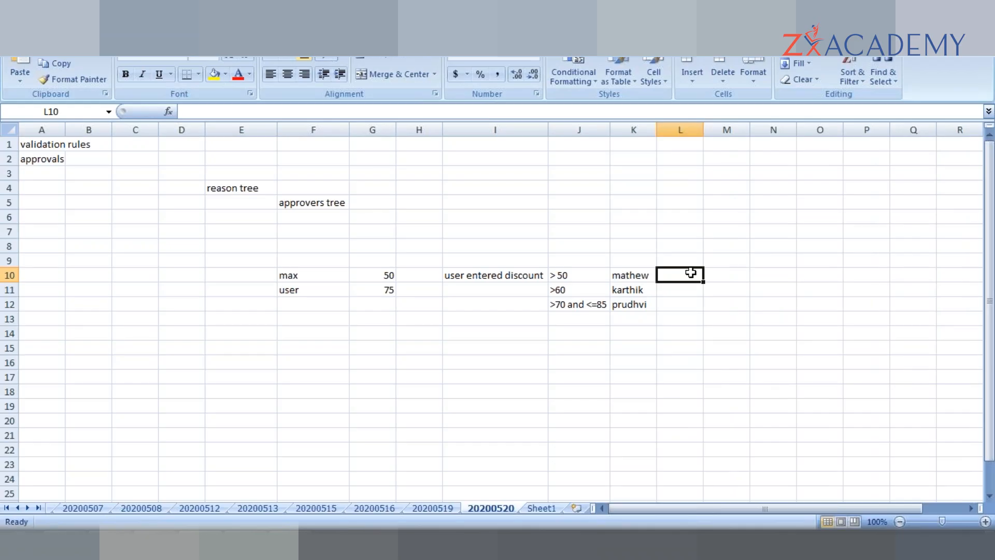
# - Switch back to Oracle CPQ, set the approver selection to Simple with the chosen approver kept, and save the Discount Check child
pyautogui.hotkey('alt', 'Tab')
pyautogui.hotkey('alt', 'Tab')
pyautogui.hotkey('alt', 'Tab')
pyautogui.hotkey('alt', 'Tab')
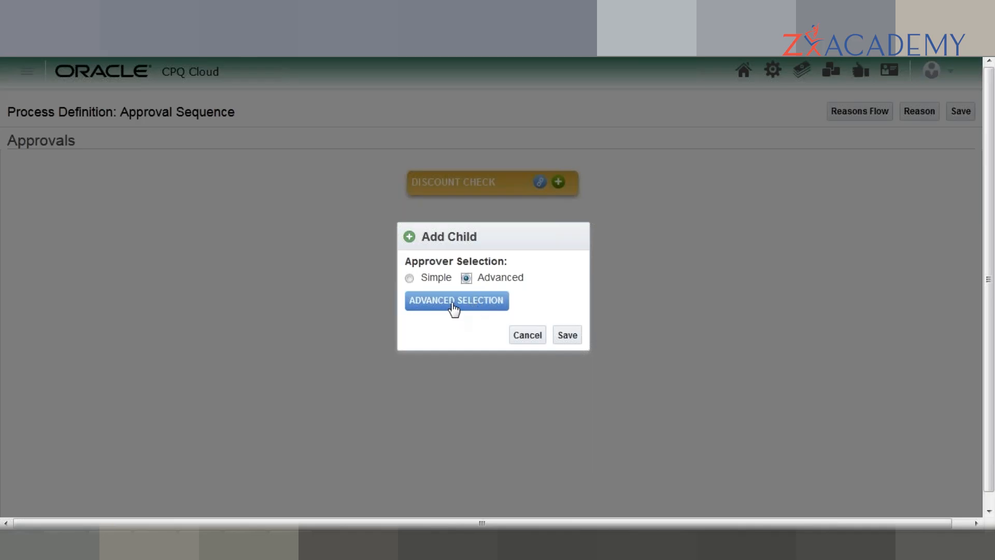
pyautogui.click(410, 278)
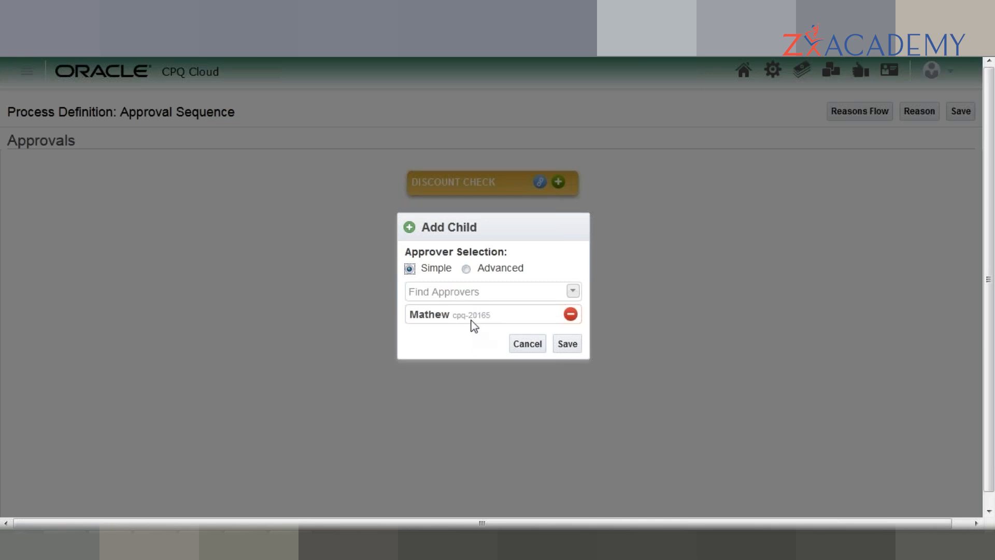
pyautogui.click(568, 346)
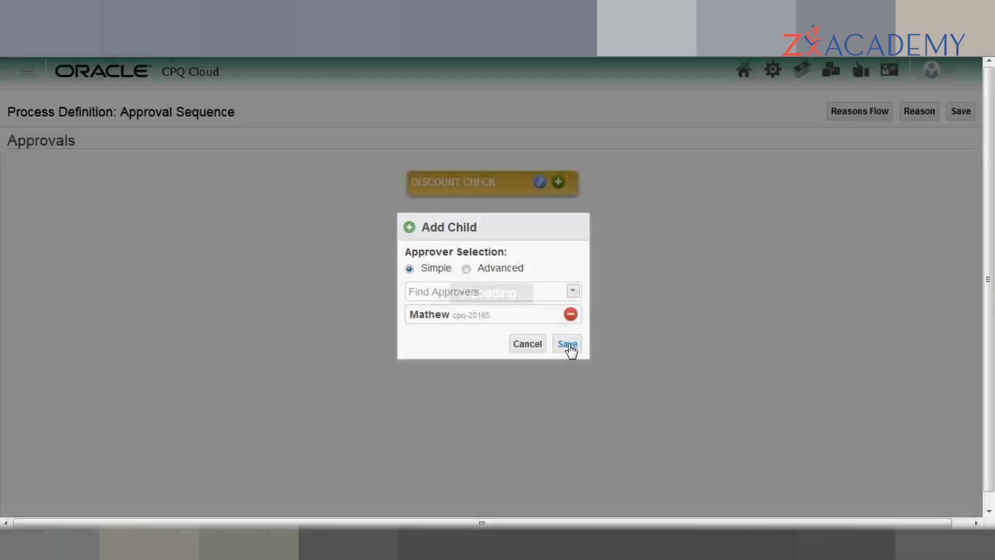
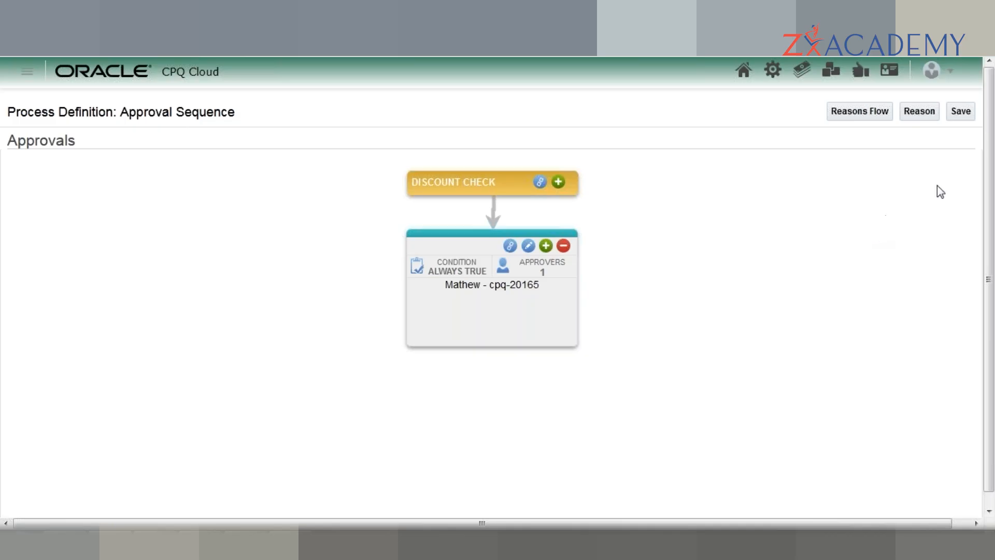
# - Save the approvals flow and the reasons flow, and return to the Submit action
pyautogui.click(960, 112)
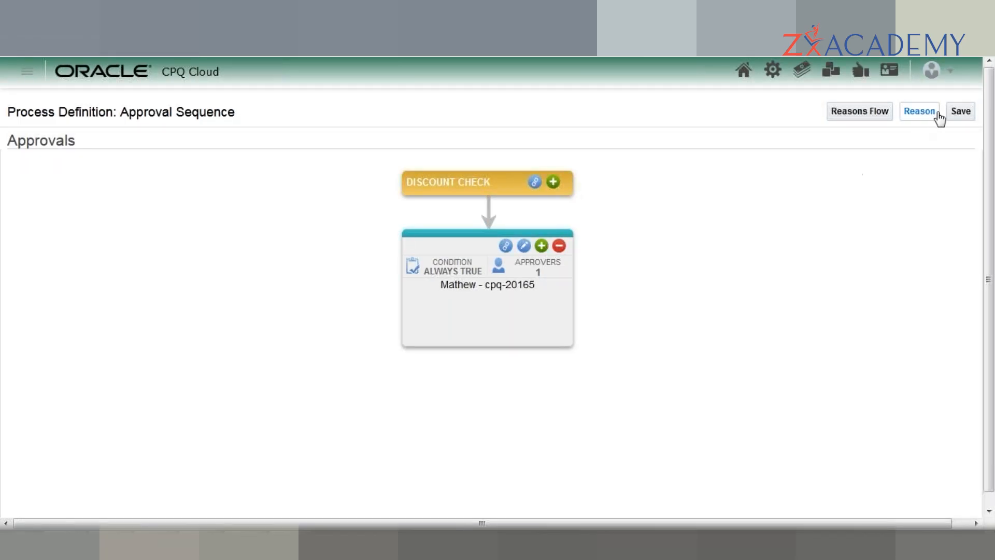
pyautogui.click(858, 117)
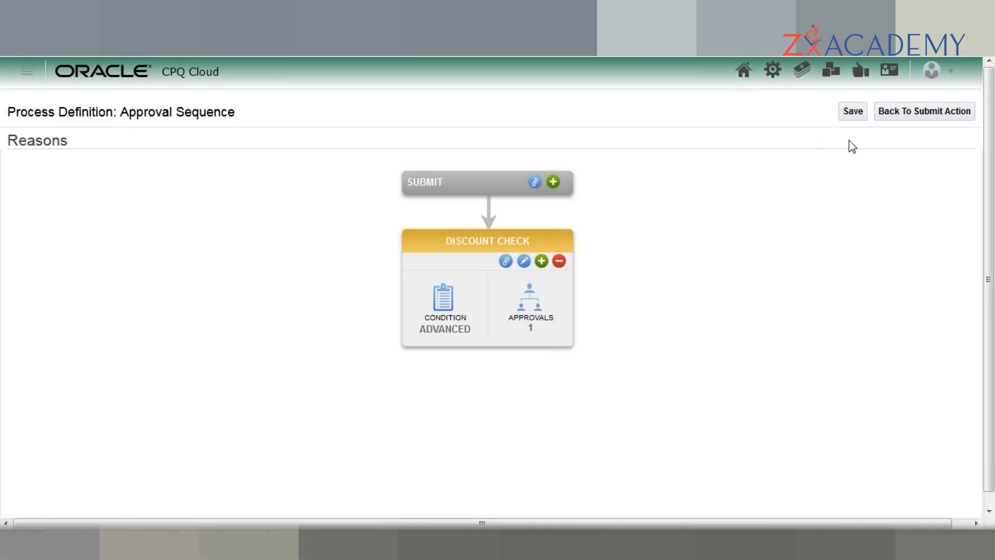
pyautogui.click(853, 111)
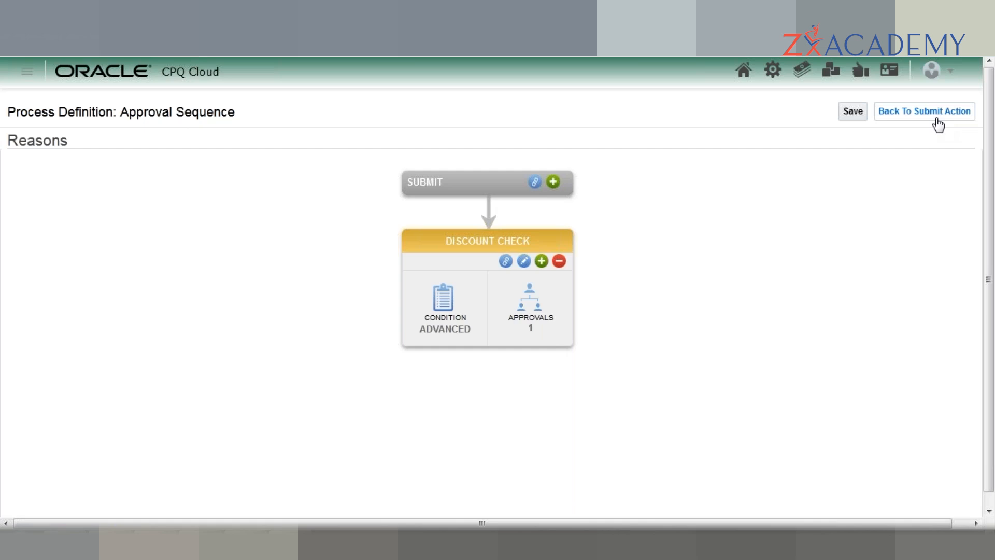
pyautogui.click(938, 122)
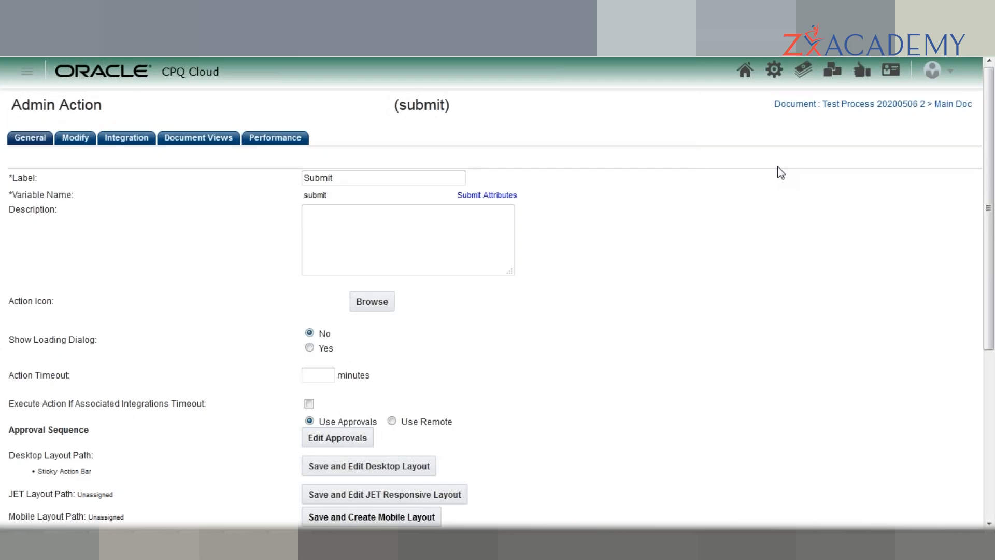
# - Update the Submit action with its current settings
pyautogui.moveTo(990, 191); pyautogui.dragTo(990, 347)
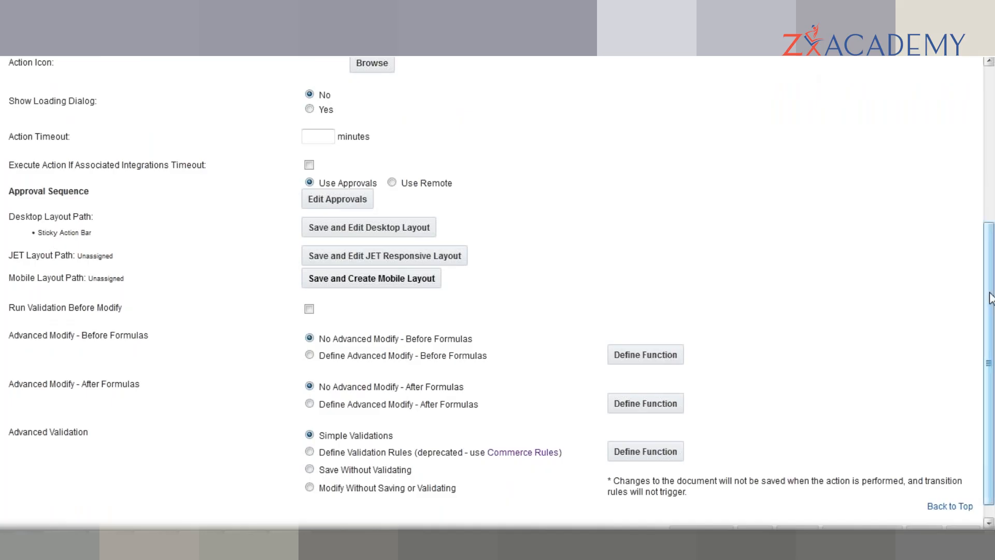
pyautogui.scroll(-1, 803, 337)
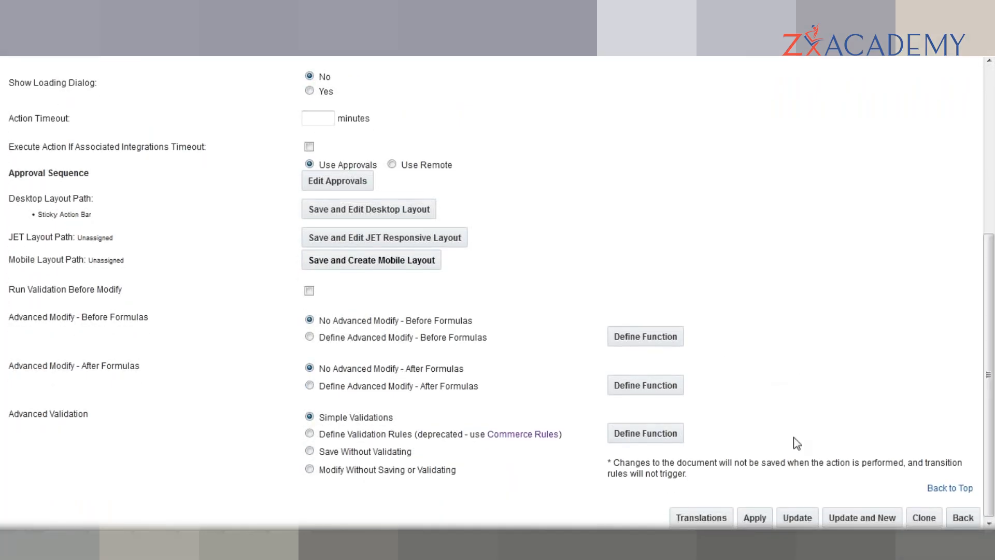
pyautogui.click(809, 522)
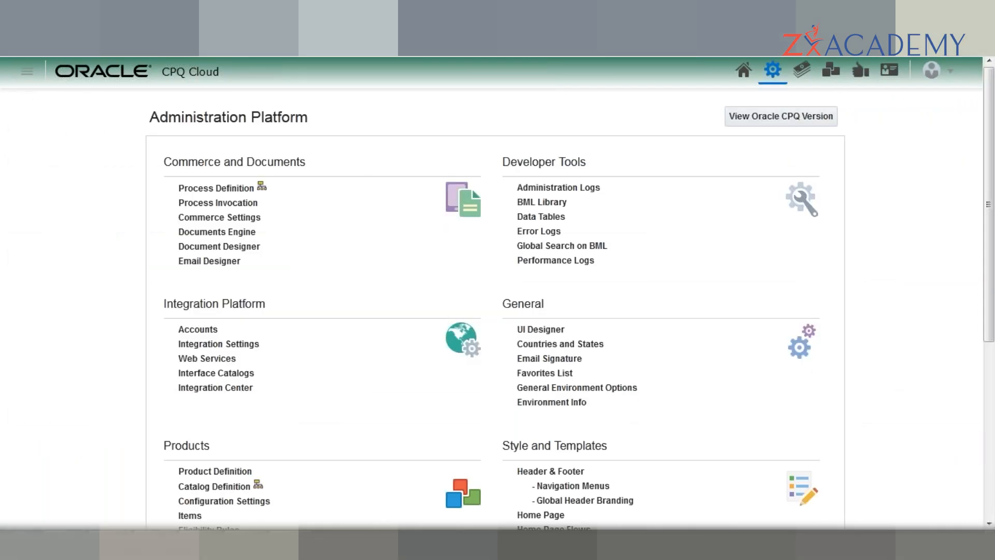
# - Open the process definition quick links and select Test Process 20200506 2 as the process
pyautogui.click(264, 186)
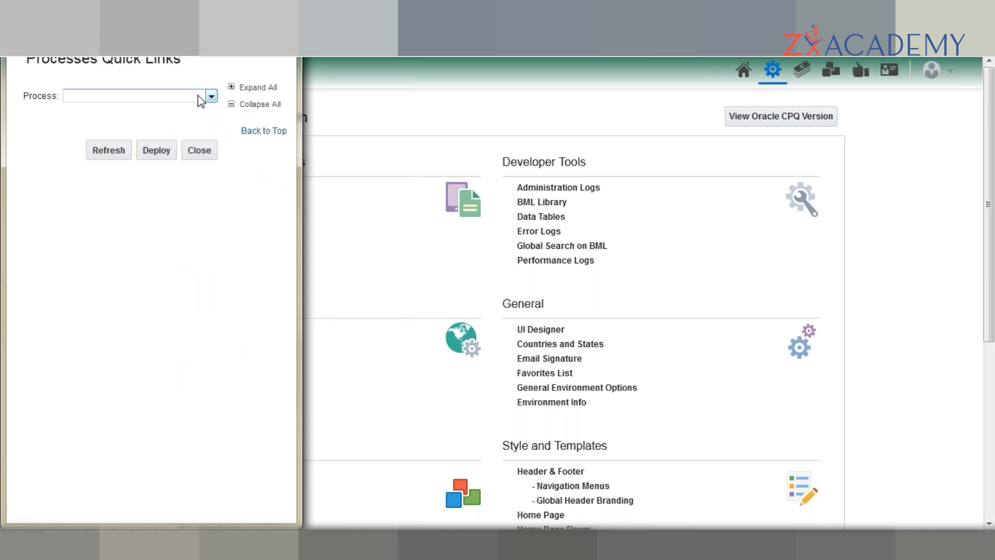
pyautogui.click(200, 97)
pyautogui.press('t')
pyautogui.press('t')
pyautogui.press('t')
pyautogui.press('t')
pyautogui.press('t')
pyautogui.press('t')
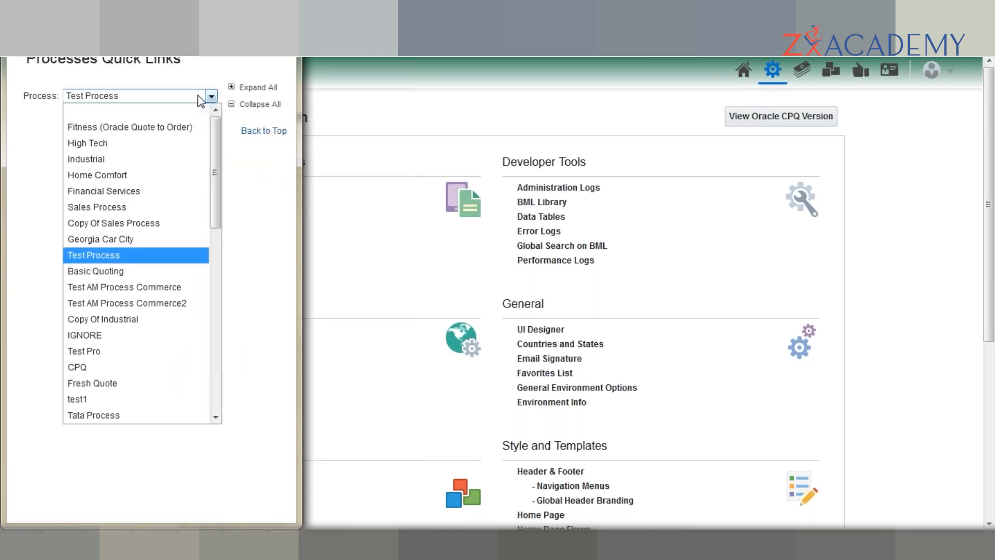
pyautogui.press('t')
pyautogui.press('t')
pyautogui.press('t')
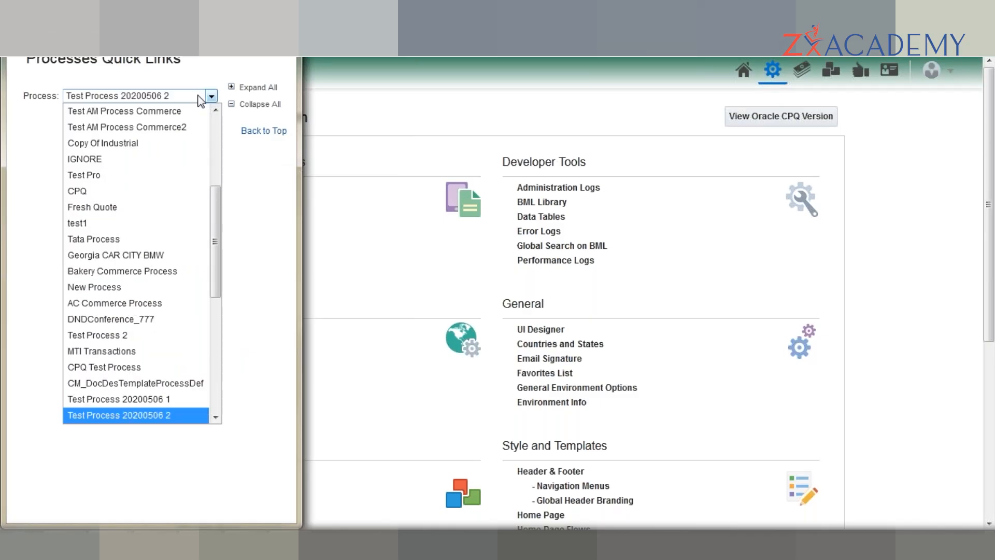
pyautogui.press('Return')
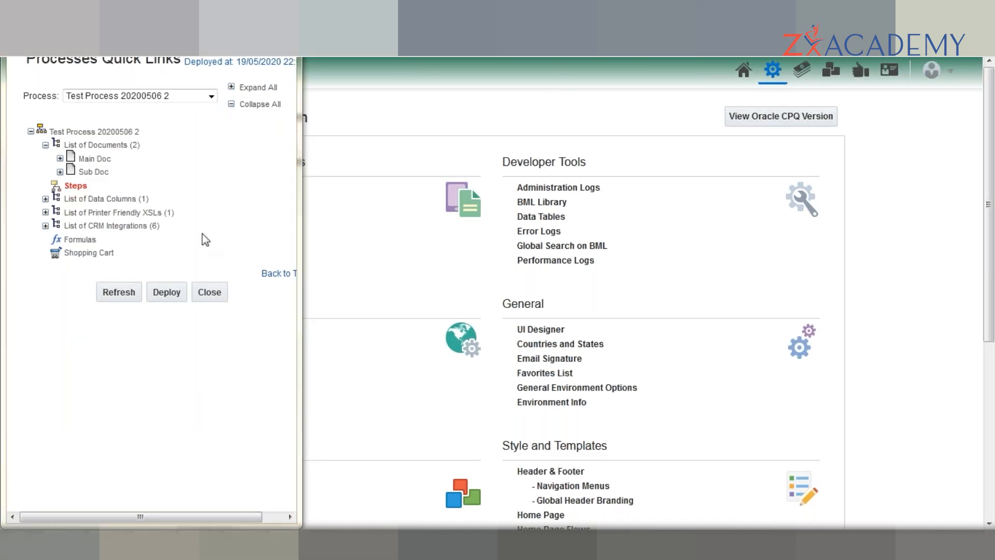
# - Deploy Test Process 20200506 2 and refresh its quick links to check the deployment time
pyautogui.click(166, 290)
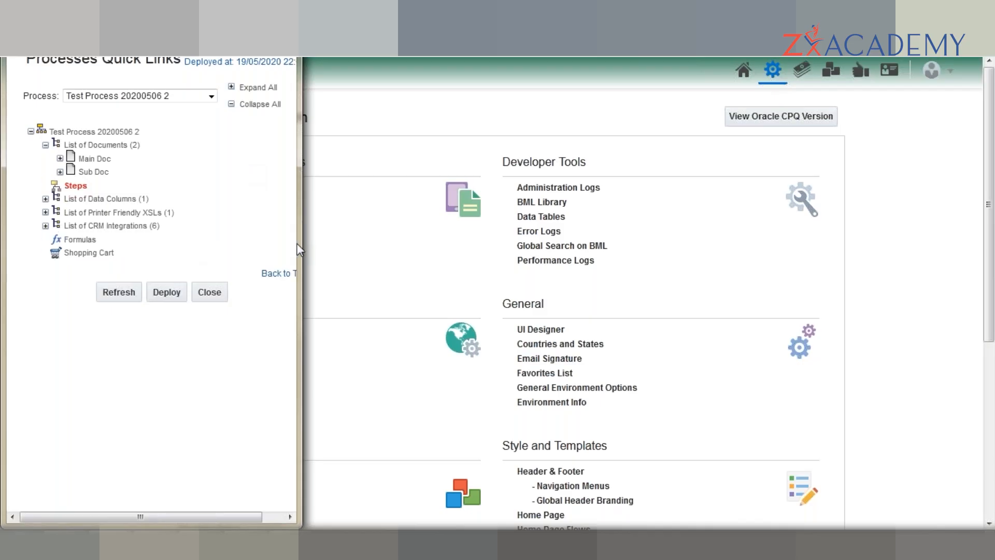
pyautogui.moveTo(300, 243); pyautogui.dragTo(342, 247)
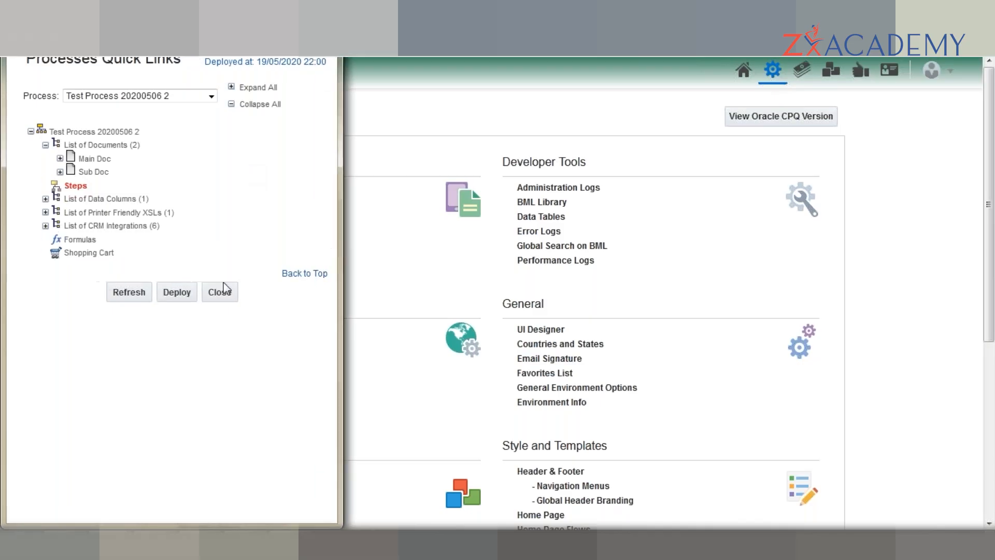
pyautogui.click(128, 292)
pyautogui.click(129, 292)
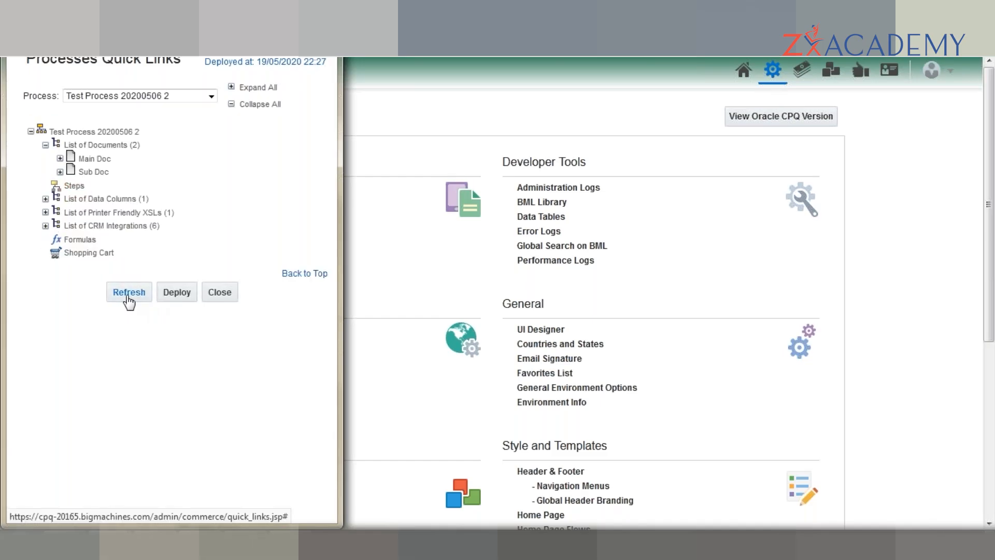
pyautogui.click(415, 238)
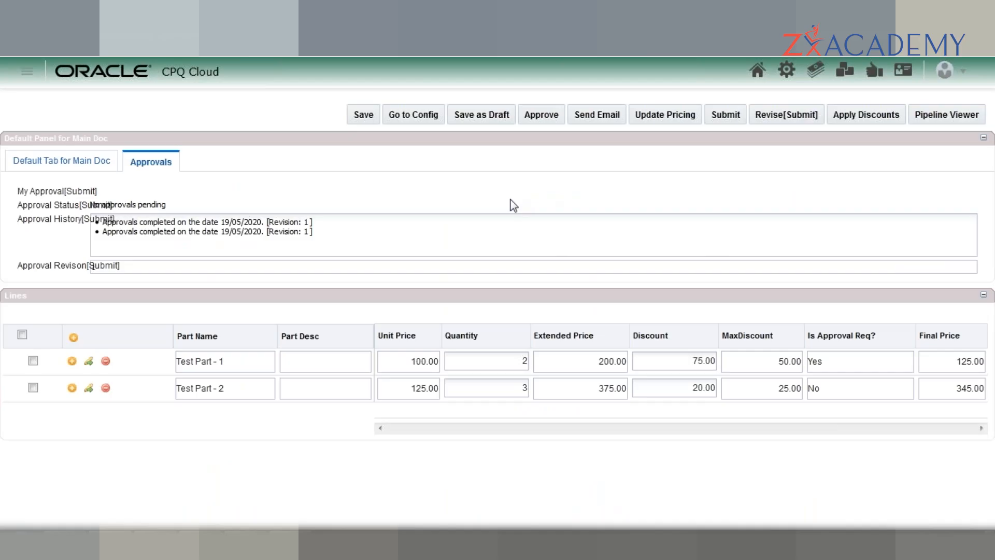
# - Reload the quote transaction and cancel its submission after reviewing the approval reasons in the submit comment
pyautogui.press('F5')
pyautogui.press('Return')
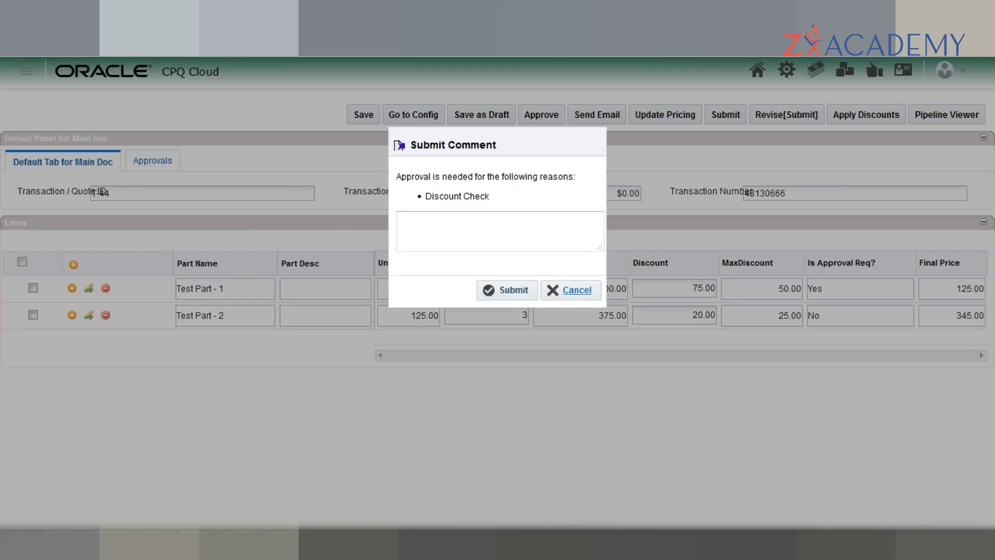
pyautogui.click(575, 293)
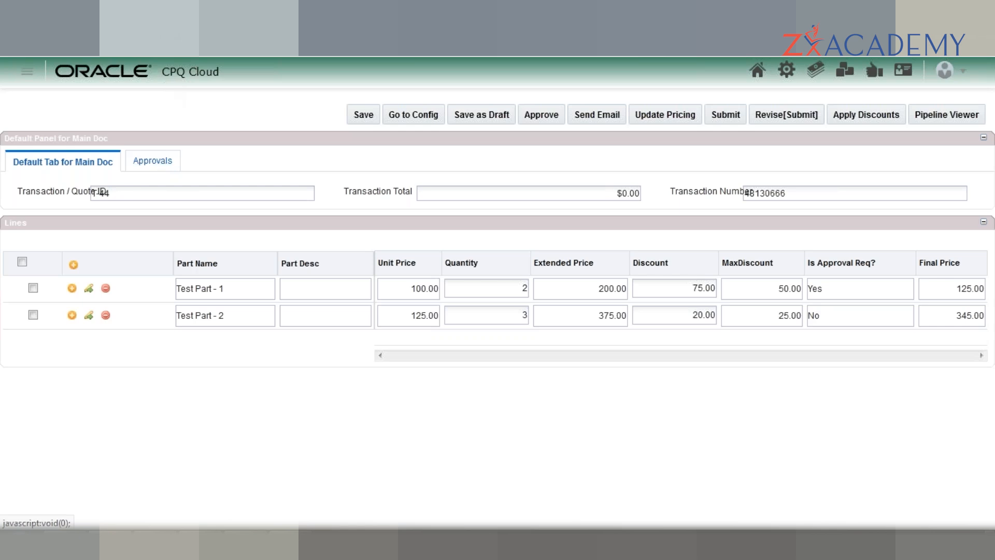
# - Review the quote's approval status and history alongside its main transaction details
pyautogui.click(145, 163)
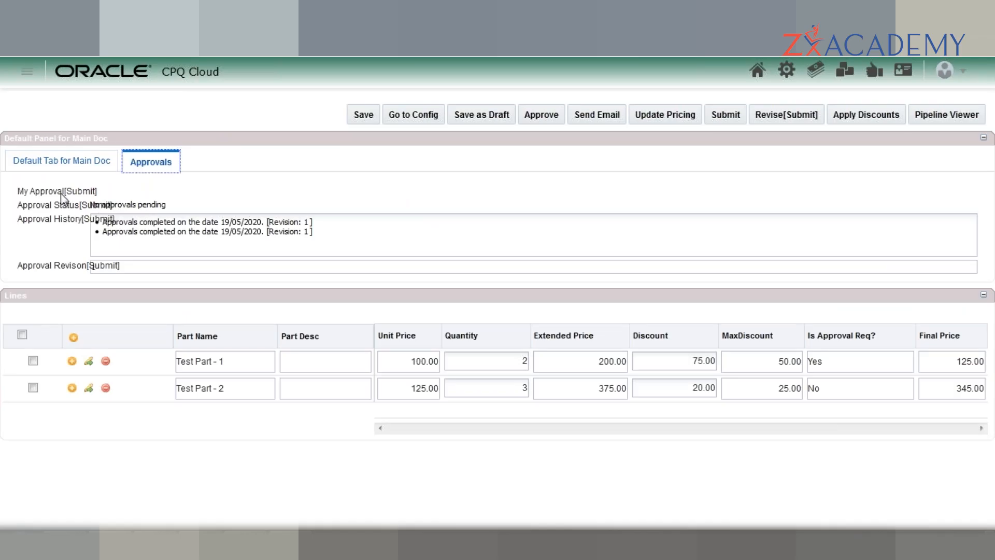
pyautogui.click(28, 167)
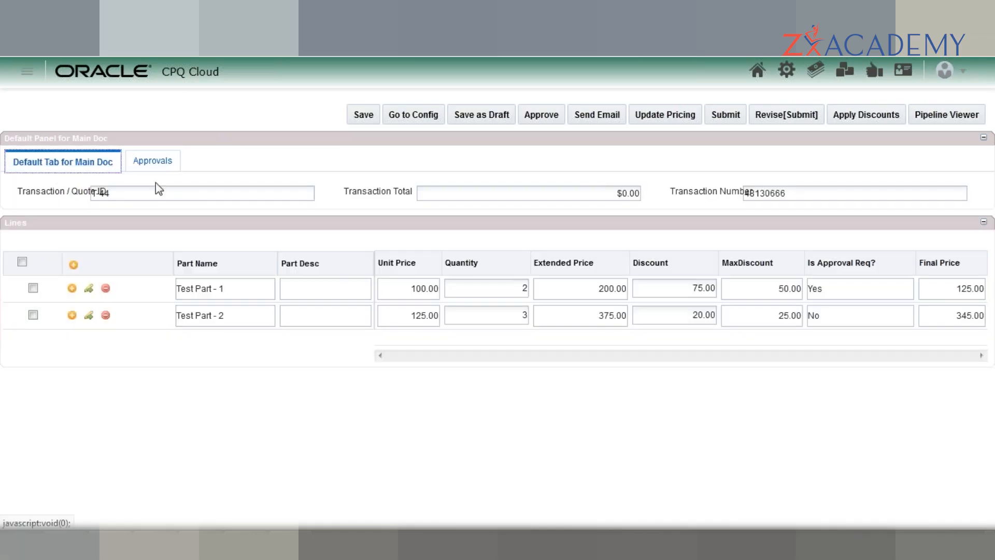
pyautogui.click(159, 162)
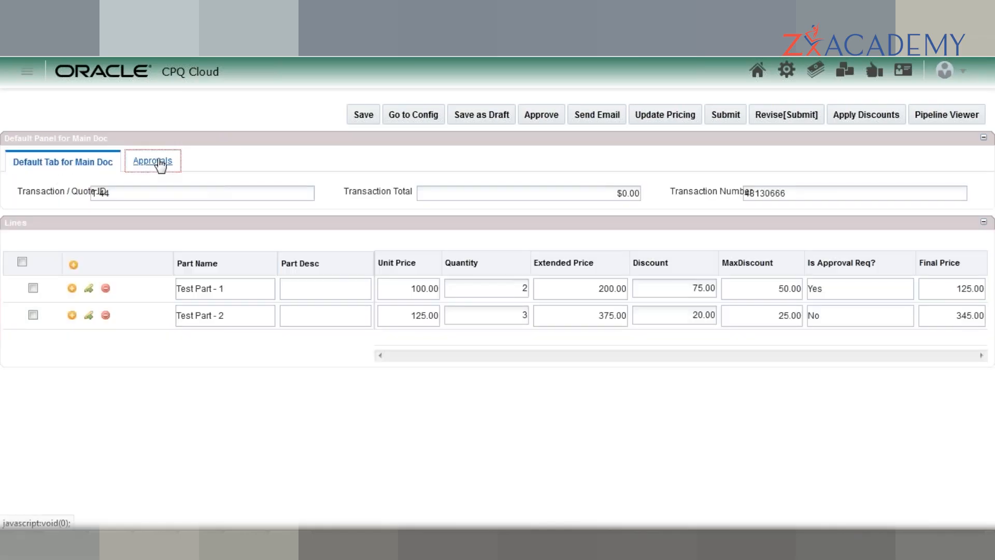
# - Submit the quote for approval of the Discount Check reason with the comment "Test"
pyautogui.click(87, 166)
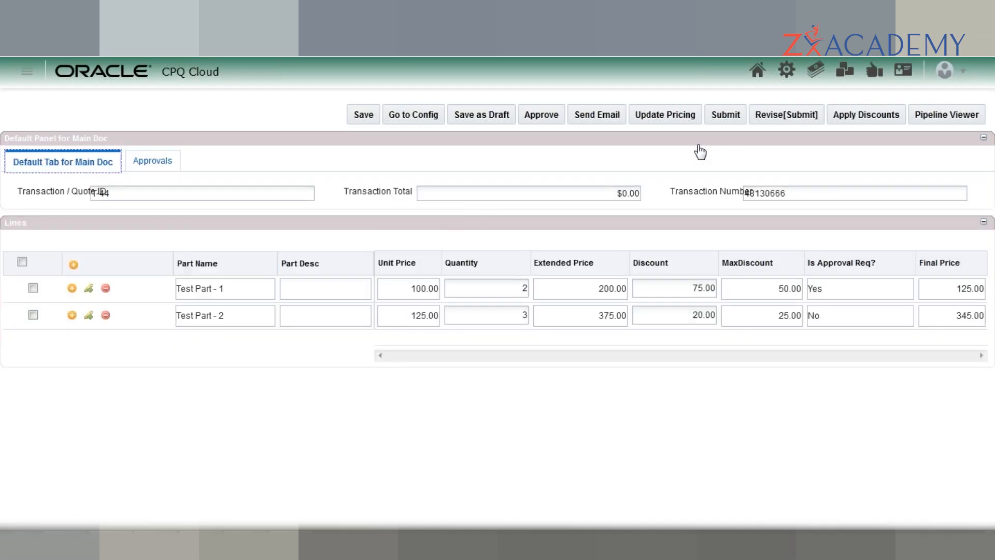
pyautogui.click(726, 116)
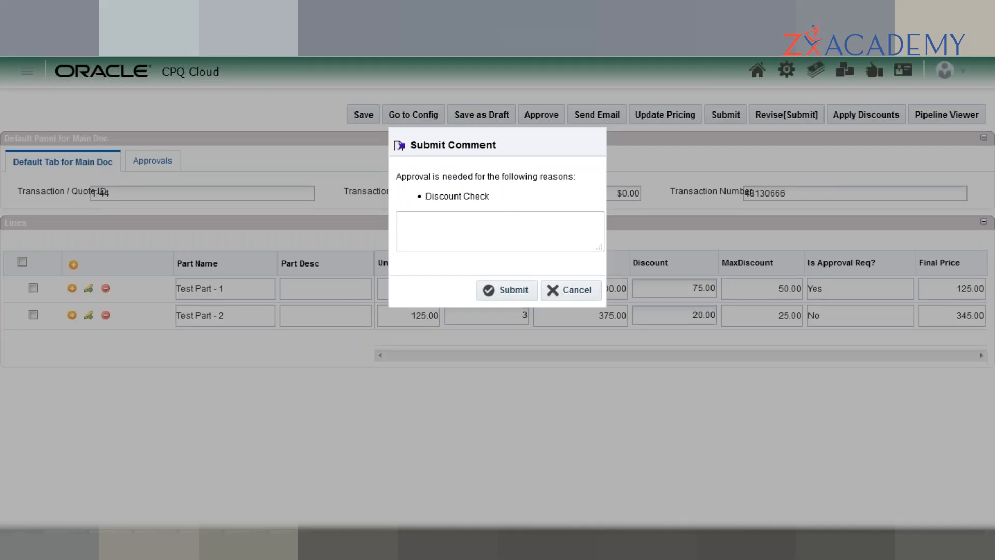
pyautogui.click(456, 217)
pyautogui.click(445, 227)
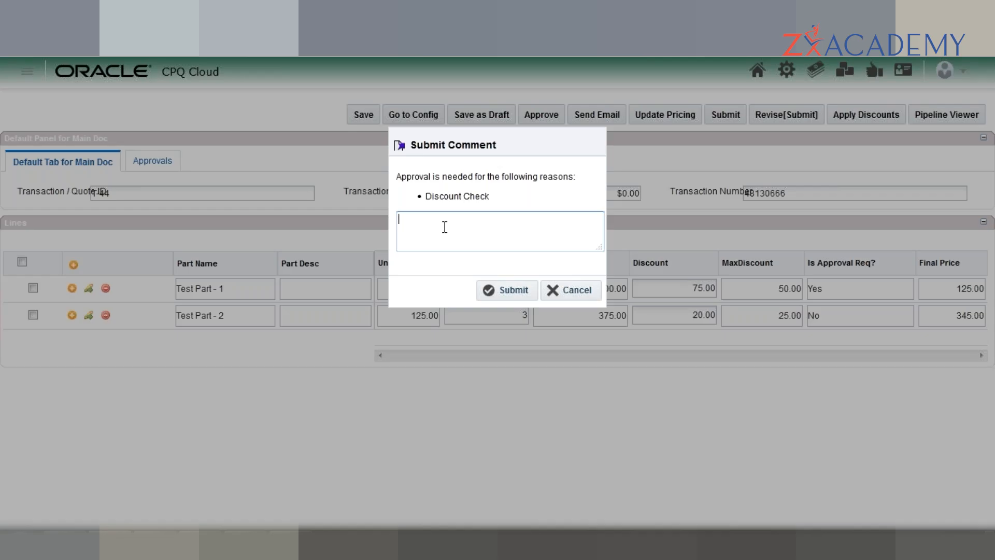
pyautogui.write('Tets')
pyautogui.press('BackSpace')
pyautogui.write('st')
pyautogui.press('BackSpace')
pyautogui.press('BackSpace')
pyautogui.press('BackSpace')
pyautogui.write('st')
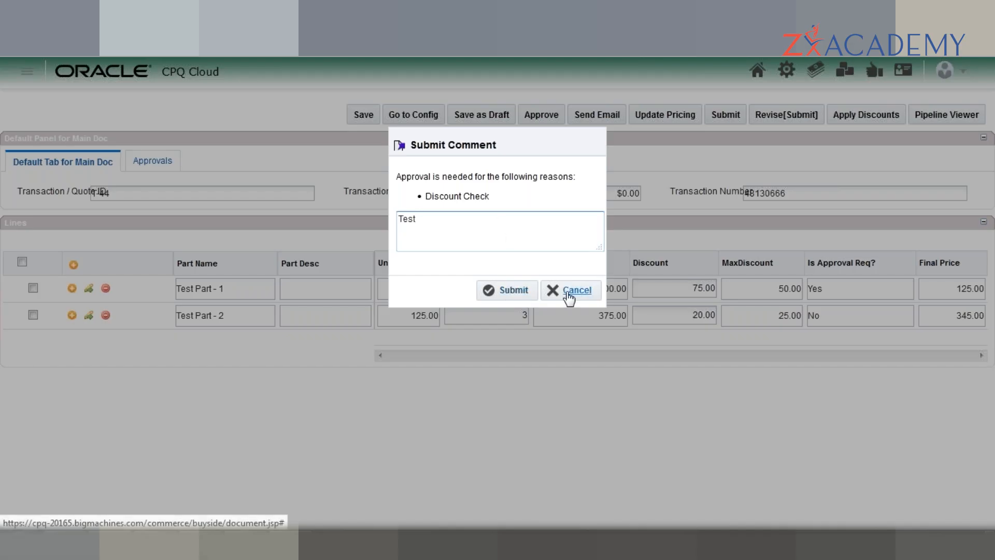
pyautogui.click(513, 296)
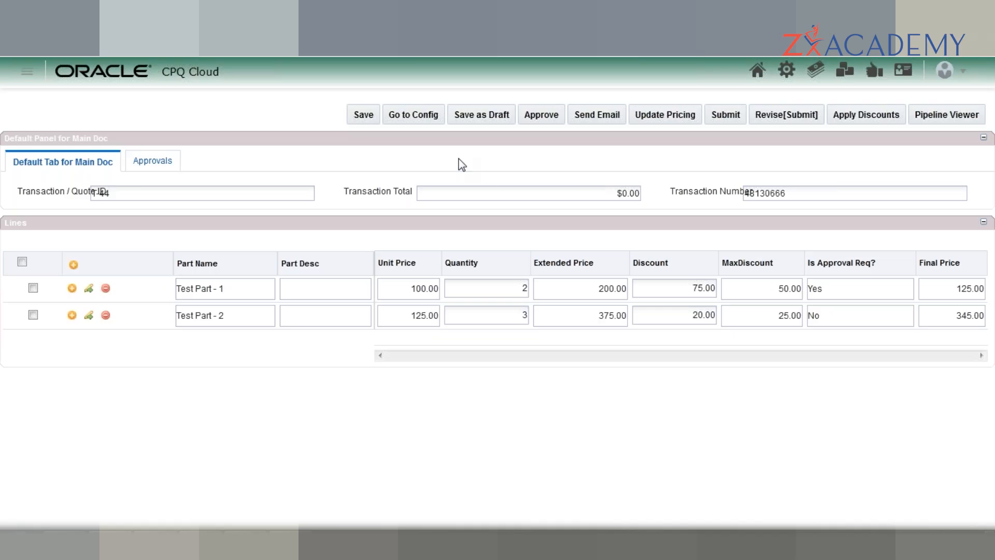
# - Revise the submitted quote from its approval details and check its approval status and revision
pyautogui.click(154, 162)
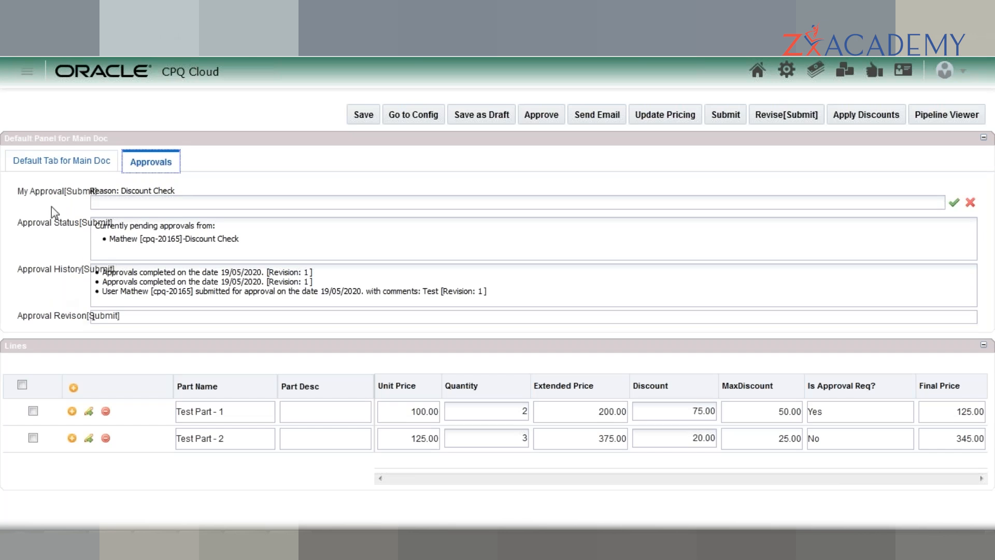
pyautogui.click(130, 319)
pyautogui.doubleClick(130, 319)
pyautogui.click(783, 122)
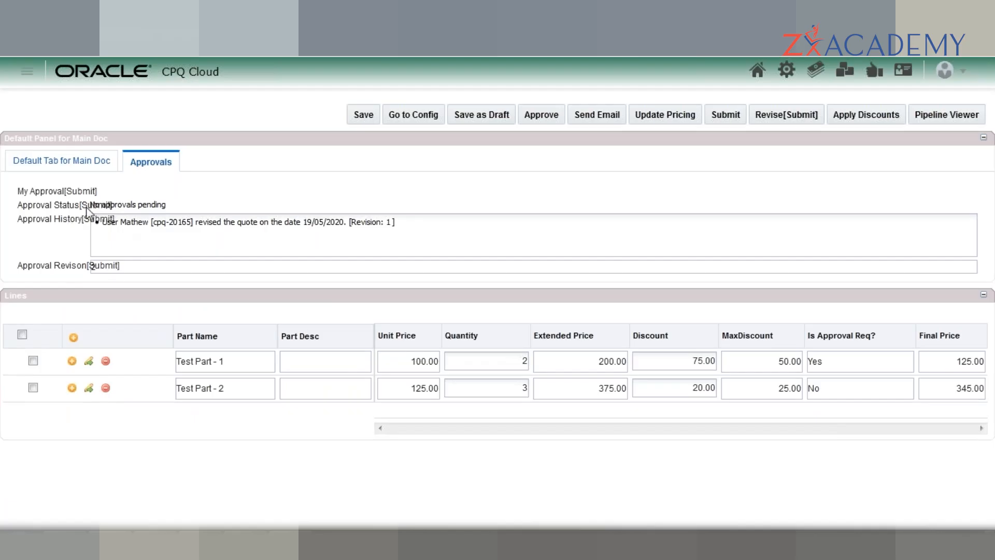
pyautogui.doubleClick(130, 204)
pyautogui.tripleClick(130, 204)
pyautogui.click(131, 263)
pyautogui.doubleClick(130, 263)
# - Set the discount for Test Part - 1 to 70 and apply the discounts to the quote
pyautogui.click(58, 168)
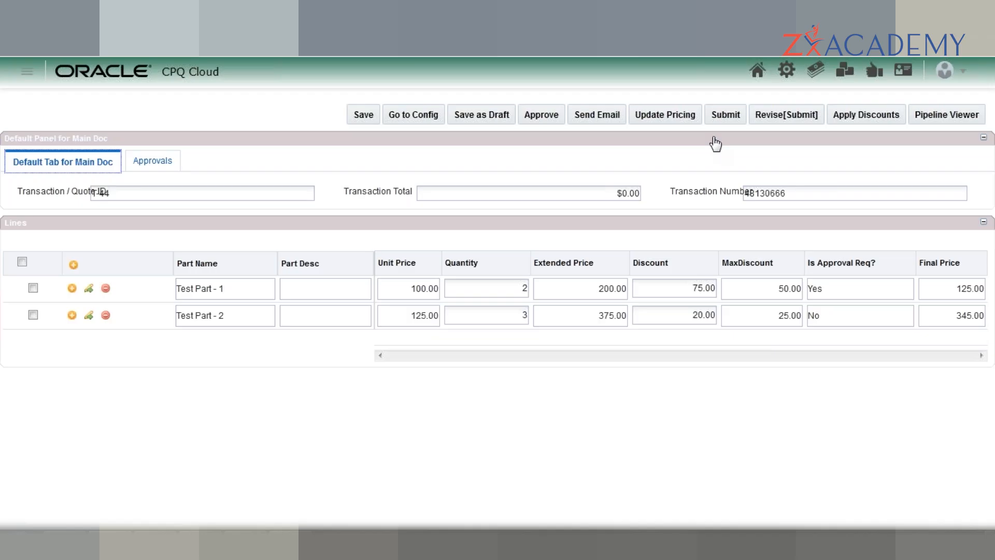
pyautogui.click(703, 290)
pyautogui.press('BackSpace')
pyautogui.write('0')
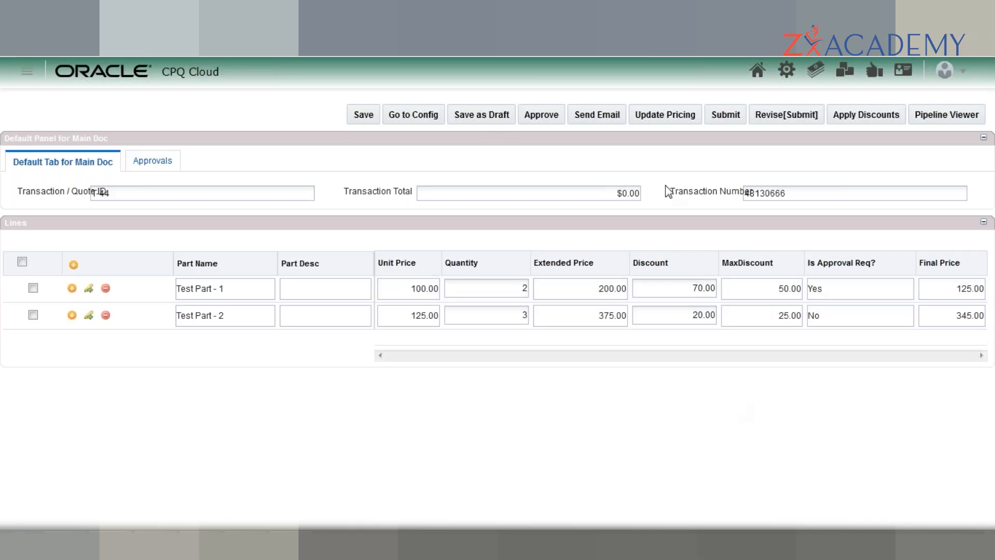
pyautogui.moveTo(698, 288); pyautogui.dragTo(682, 284)
pyautogui.click(866, 116)
# - Submit the revised quote for approval with the comment "Test"
pyautogui.click(724, 114)
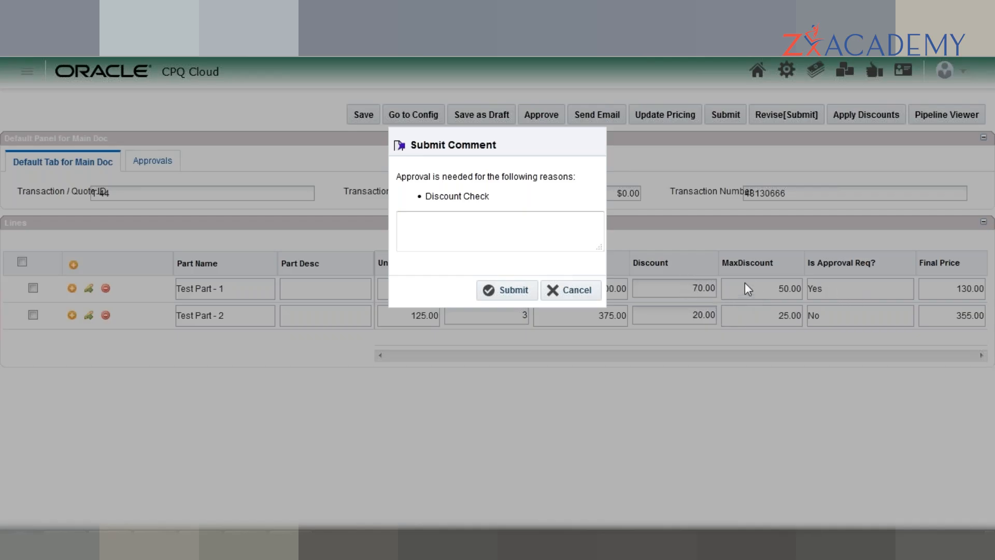
pyautogui.click(473, 225)
pyautogui.write('Test')
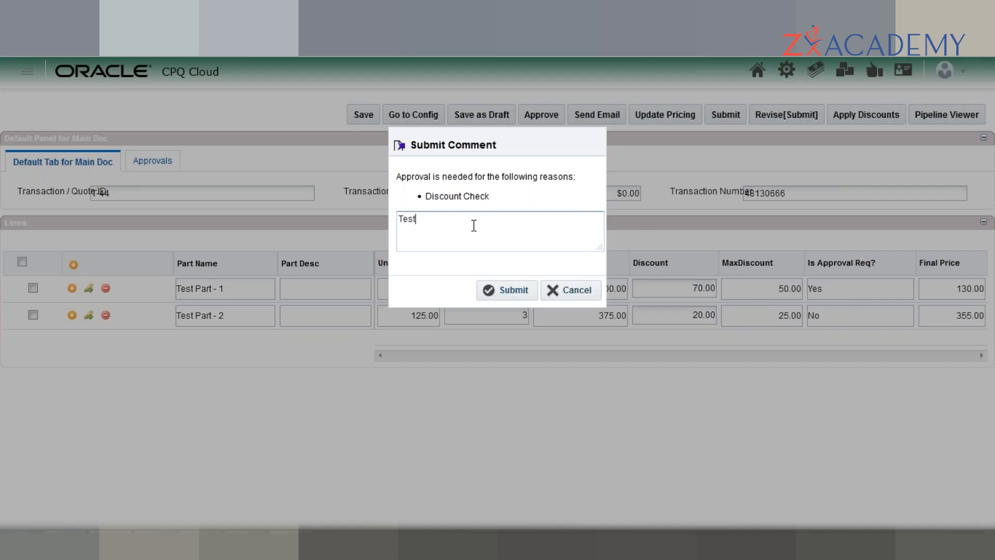
pyautogui.click(506, 291)
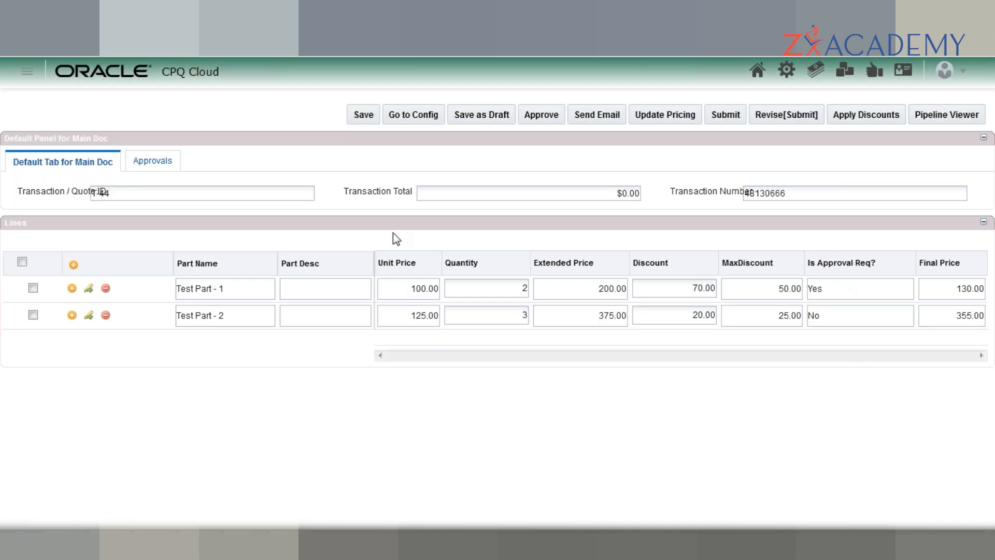
# - Review the resubmitted quote's approval reason and enter "Approve" as the approval comment
pyautogui.click(154, 163)
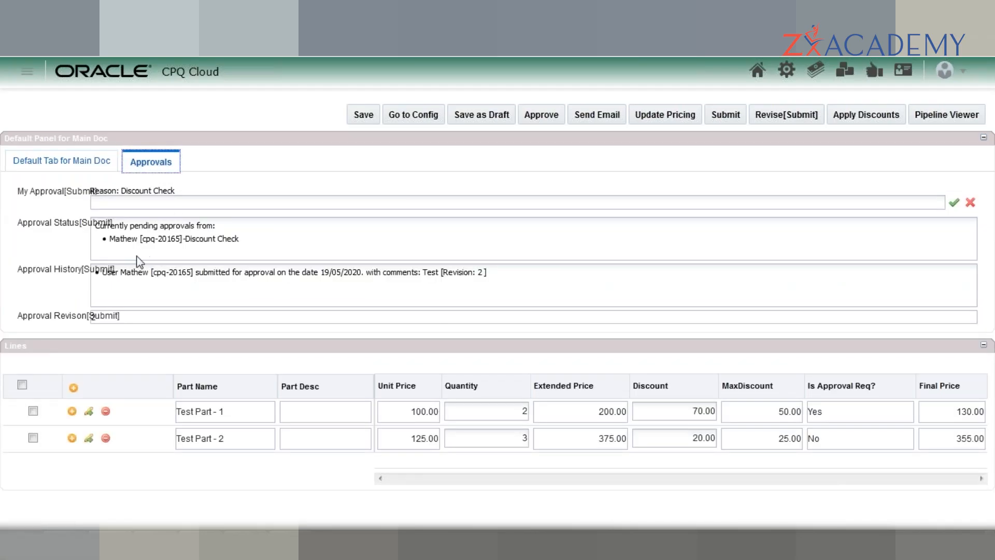
pyautogui.doubleClick(105, 322)
pyautogui.click(40, 188)
pyautogui.tripleClick(40, 190)
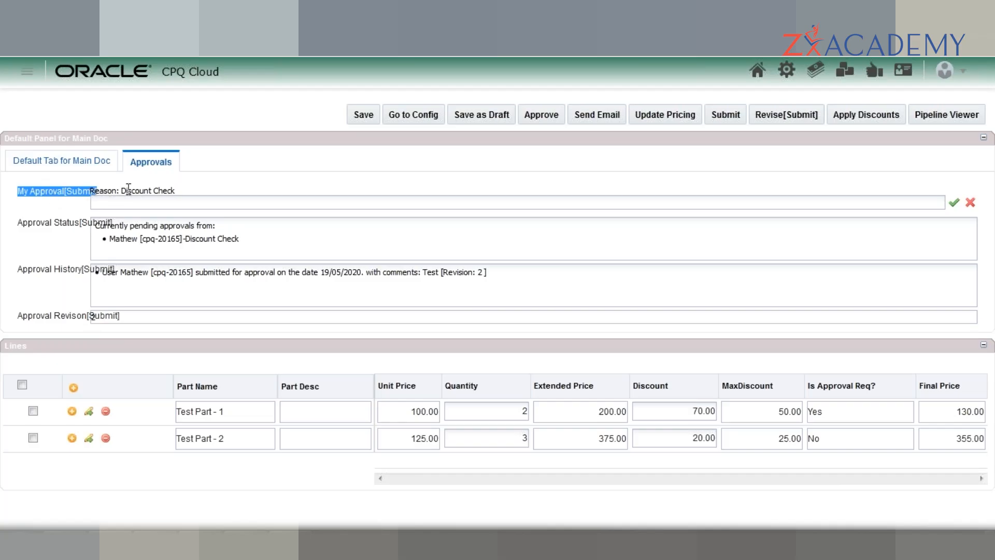
pyautogui.click(108, 187)
pyautogui.tripleClick(107, 189)
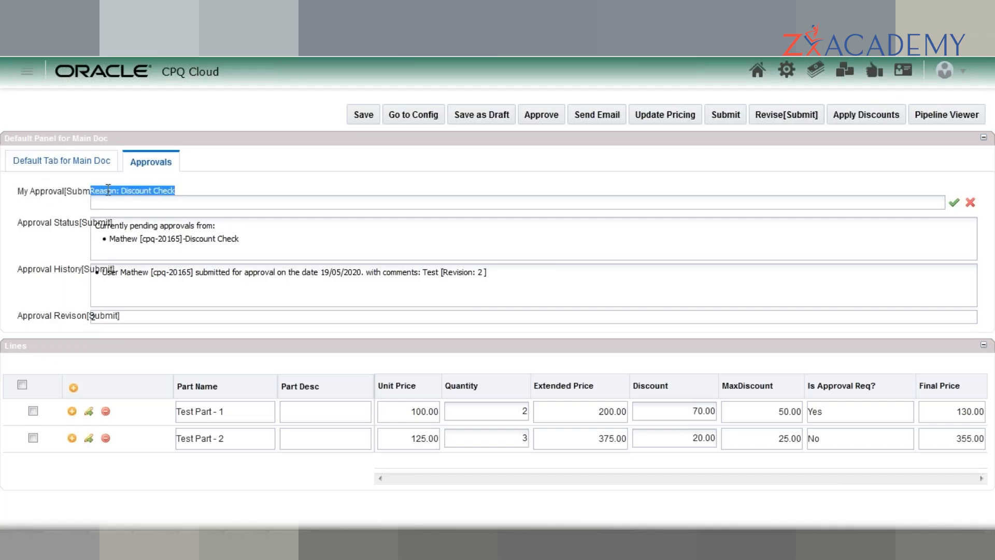
pyautogui.click(108, 188)
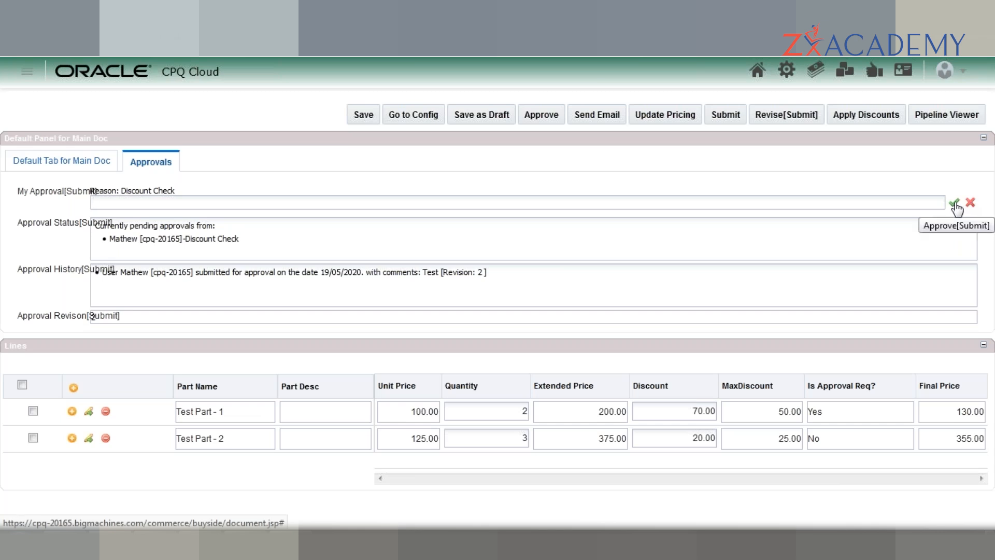
pyautogui.write('Approve')
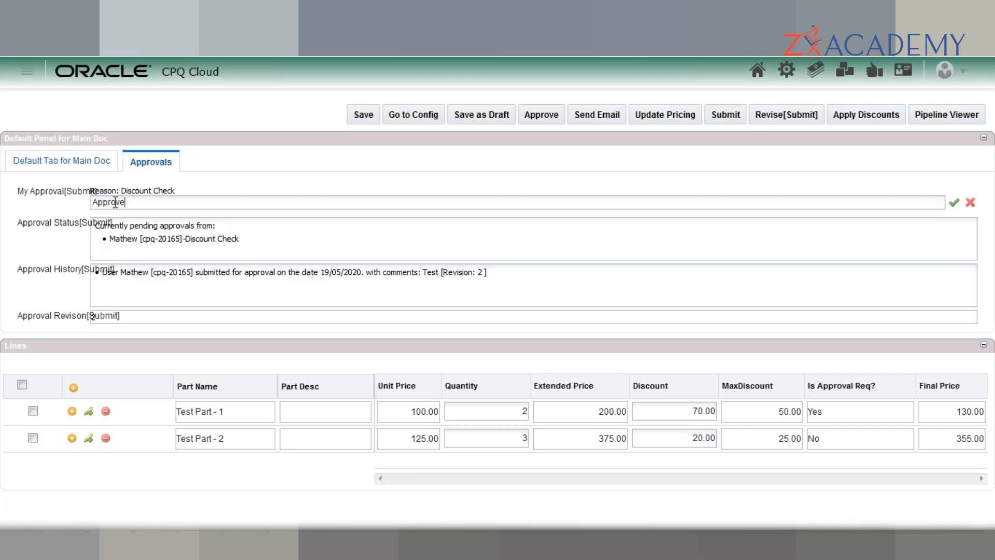
# - Examine the quote's pending approval status, approval history and approval revision
pyautogui.doubleClick(57, 224)
pyautogui.tripleClick(57, 224)
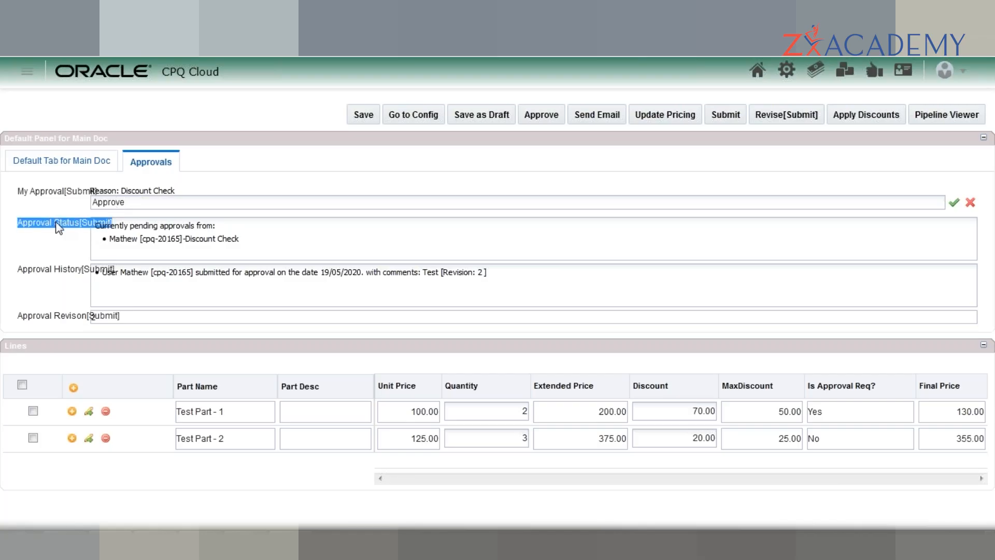
pyautogui.doubleClick(154, 223)
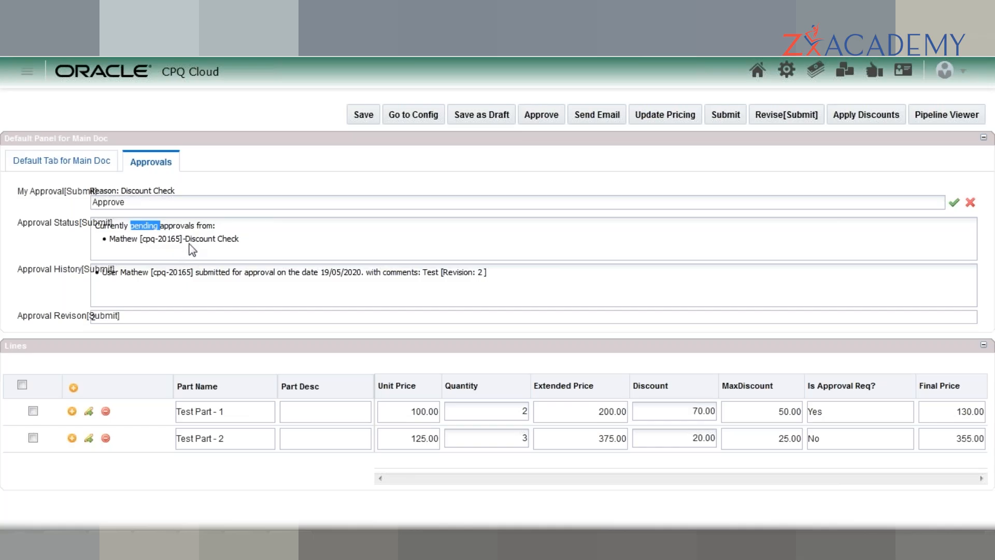
pyautogui.click(55, 276)
pyautogui.tripleClick(55, 275)
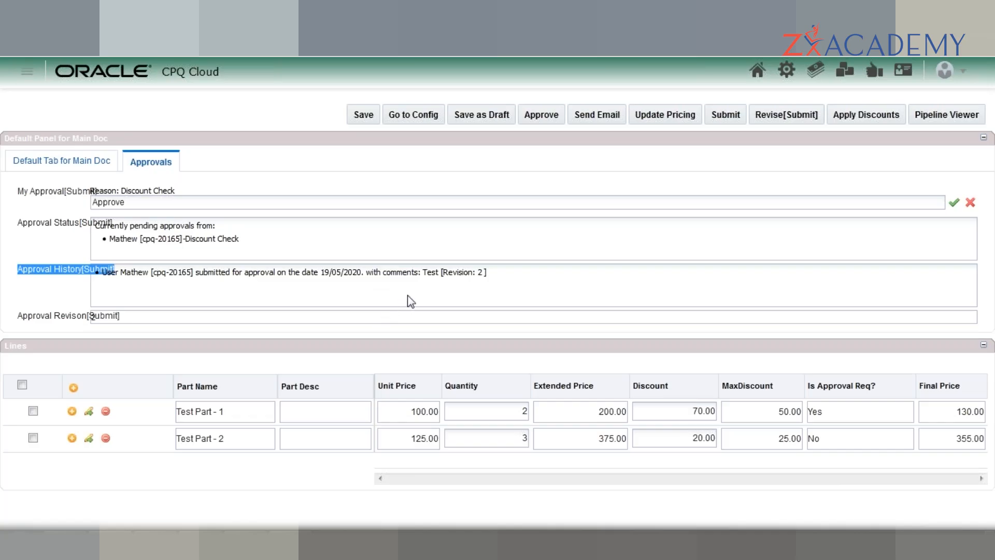
pyautogui.doubleClick(452, 272)
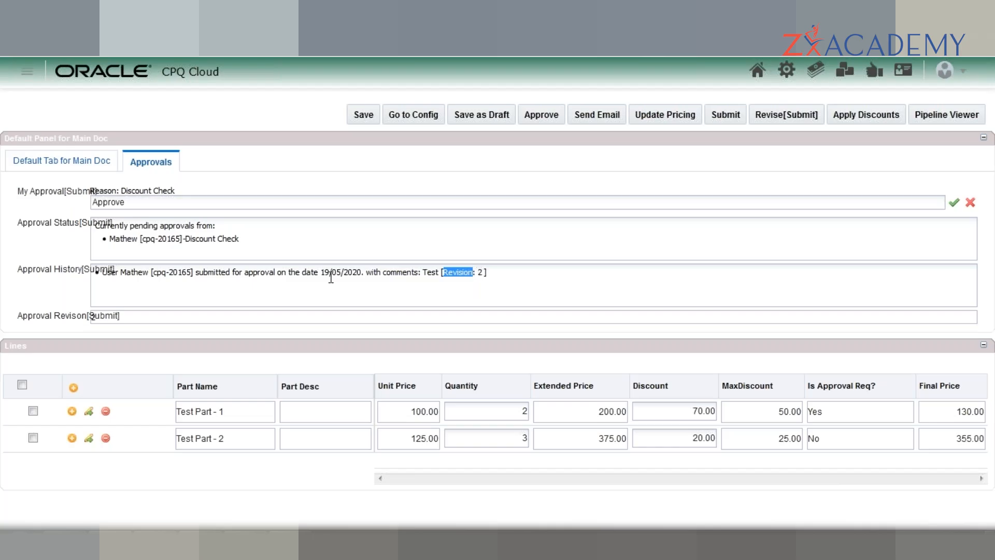
pyautogui.tripleClick(113, 315)
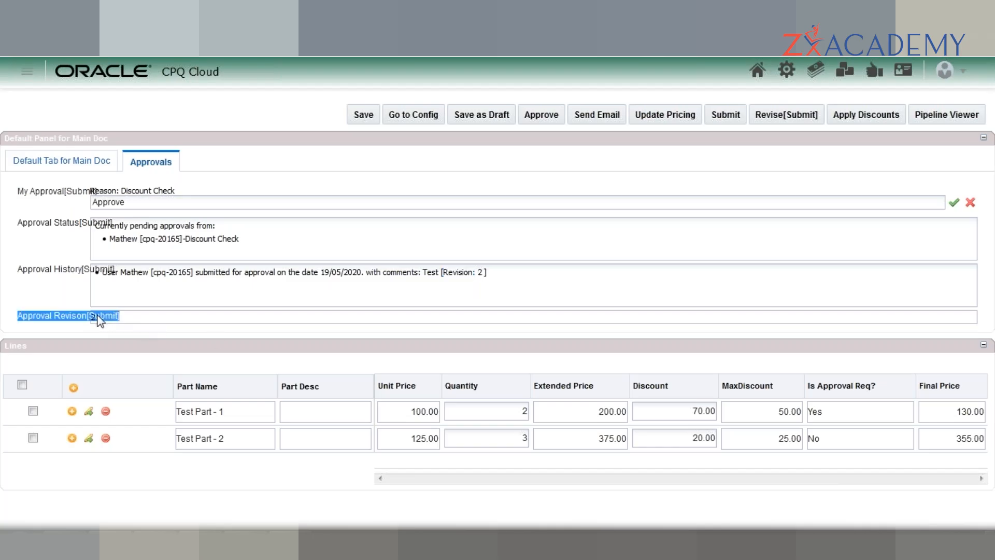
pyautogui.tripleClick(123, 319)
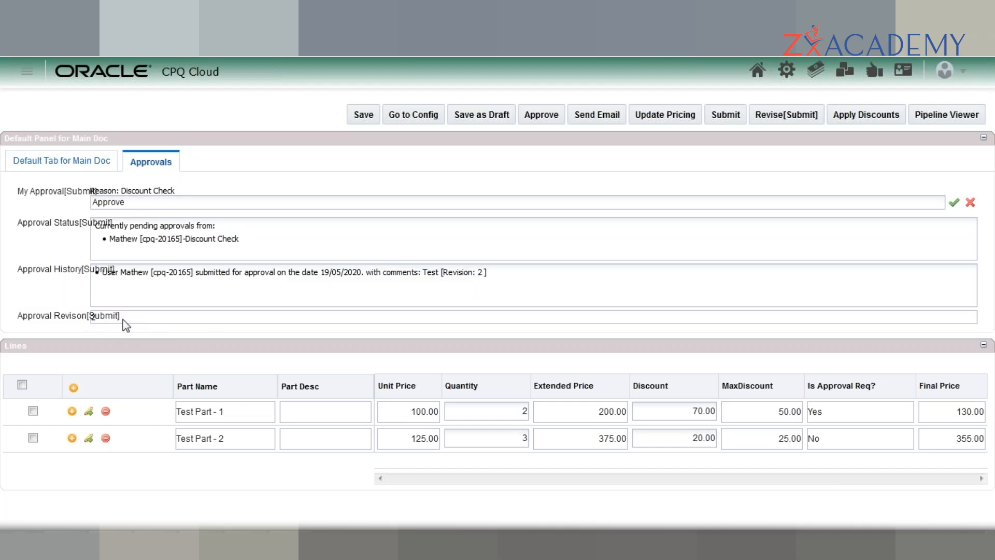
pyautogui.doubleClick(95, 318)
pyautogui.doubleClick(80, 270)
# - Approve the Discount Check request and check the quote's approval status and history comments
pyautogui.click(953, 205)
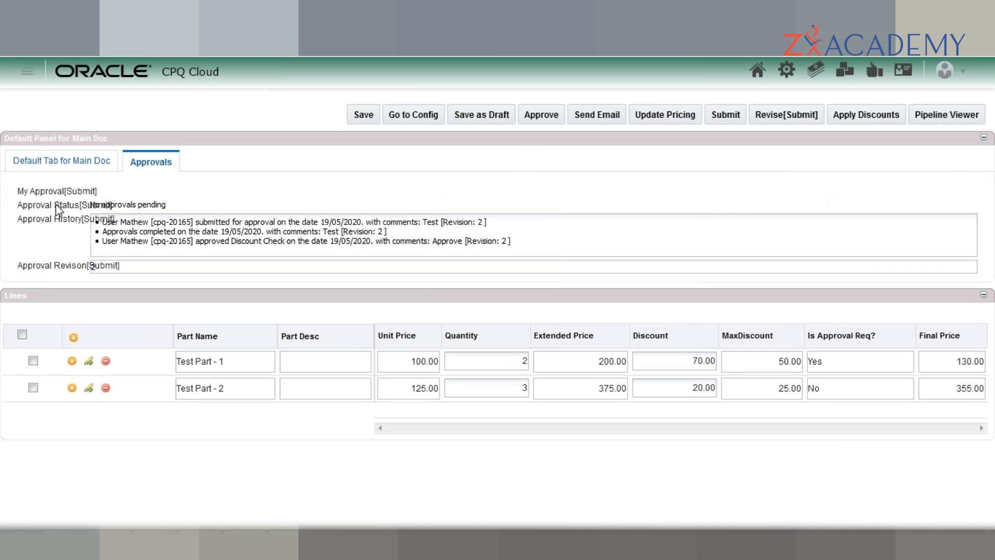
pyautogui.tripleClick(129, 208)
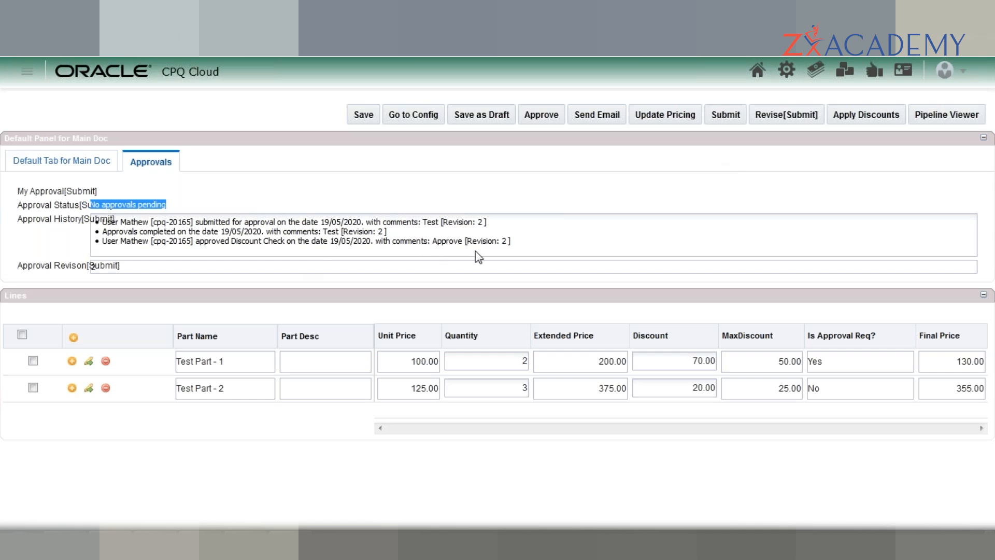
pyautogui.doubleClick(449, 241)
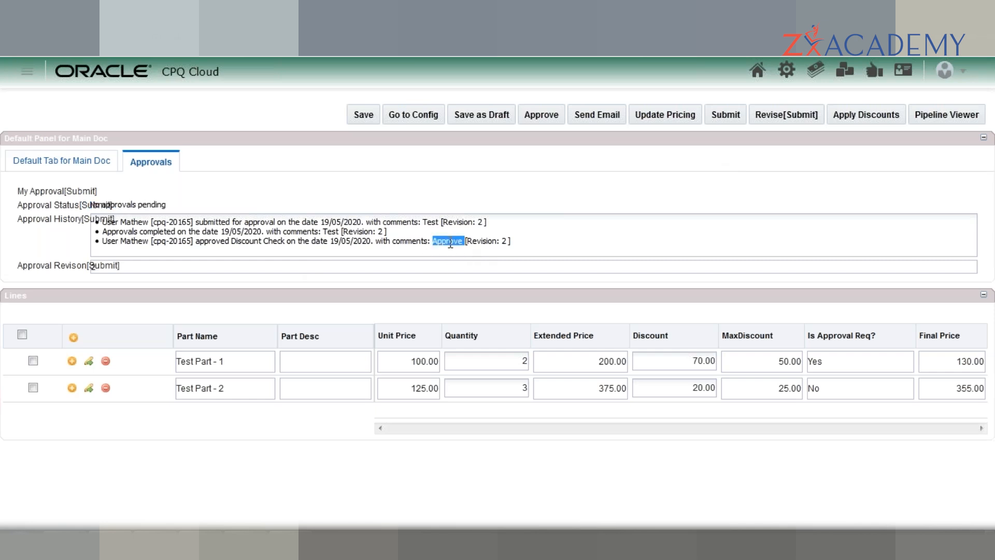
pyautogui.click(346, 204)
pyautogui.moveTo(400, 242); pyautogui.dragTo(342, 201)
# - Revise the approved quote and check its approval history, revision and the final price of Test Part - 1
pyautogui.click(792, 116)
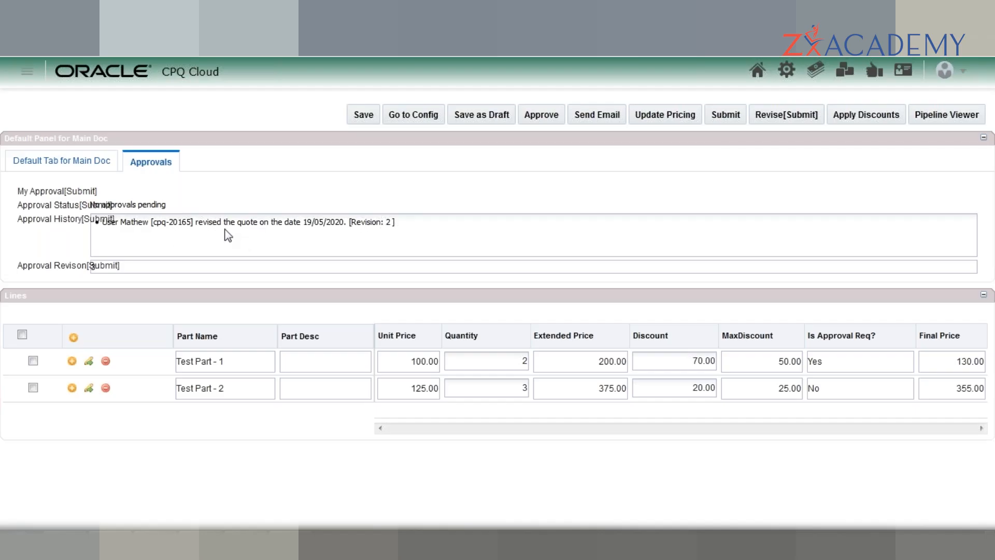
pyautogui.doubleClick(383, 220)
pyautogui.tripleClick(382, 219)
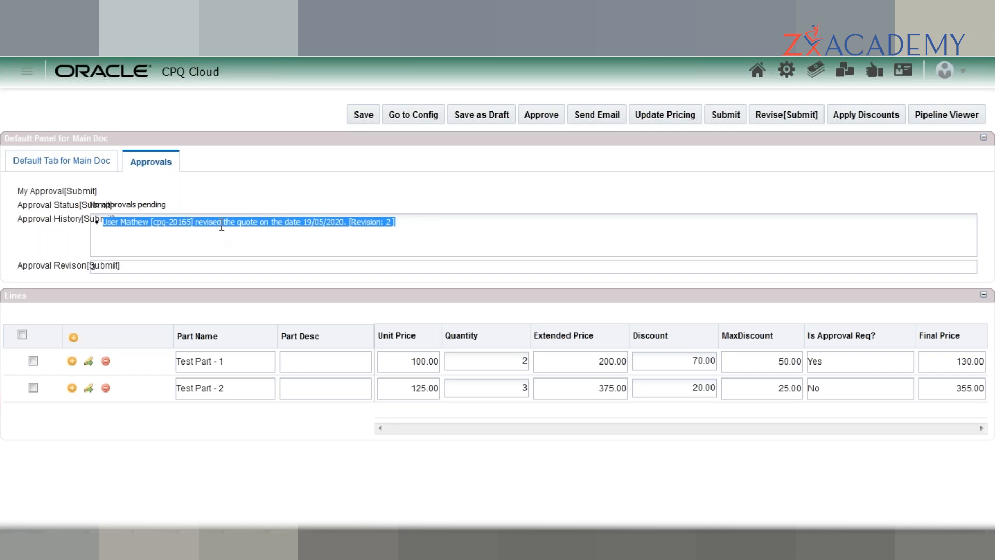
pyautogui.doubleClick(214, 223)
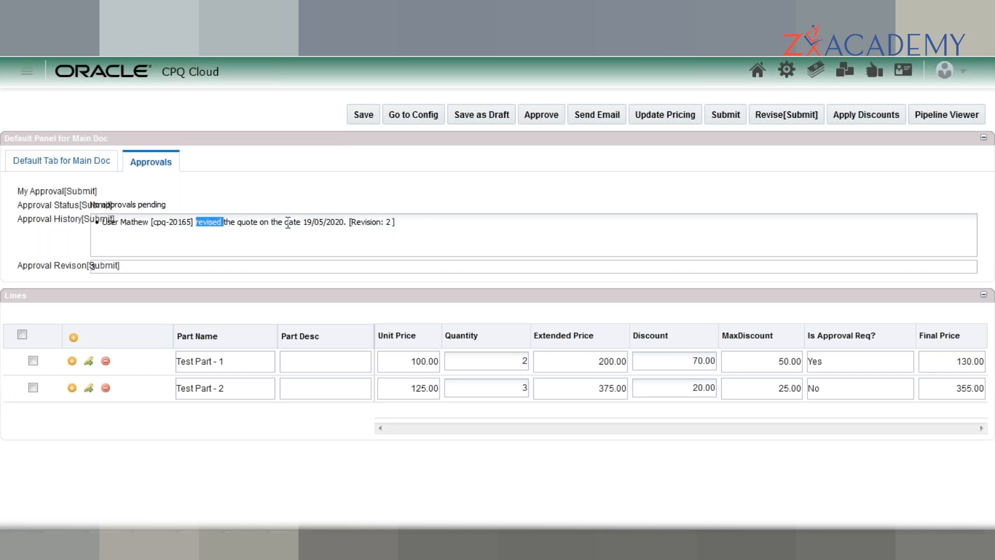
pyautogui.click(122, 272)
pyautogui.doubleClick(961, 364)
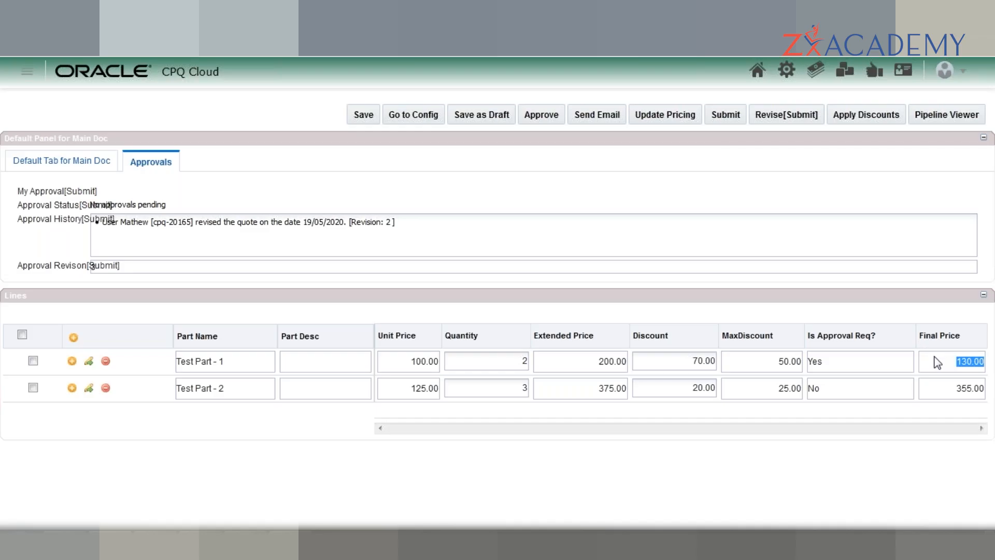
# - Inspect the quantity of Test Part - 1 in the quote's main details and switch to the Excel worksheet with the discount approver rules
pyautogui.click(69, 165)
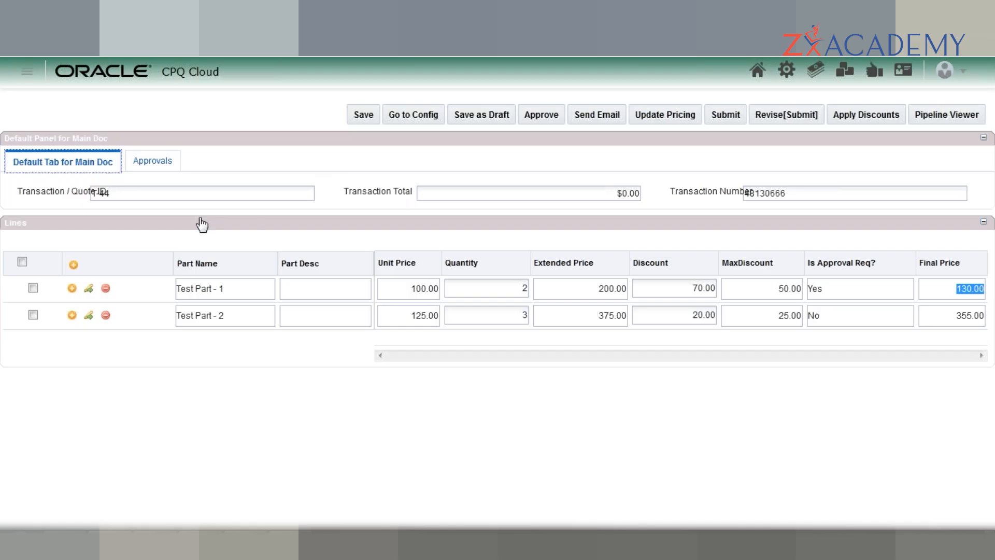
pyautogui.click(488, 288)
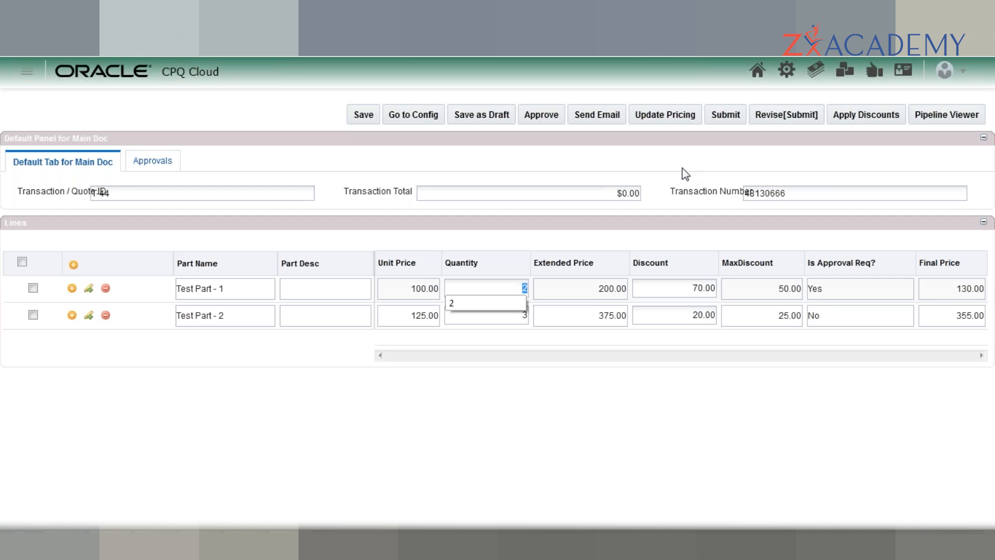
pyautogui.click(567, 152)
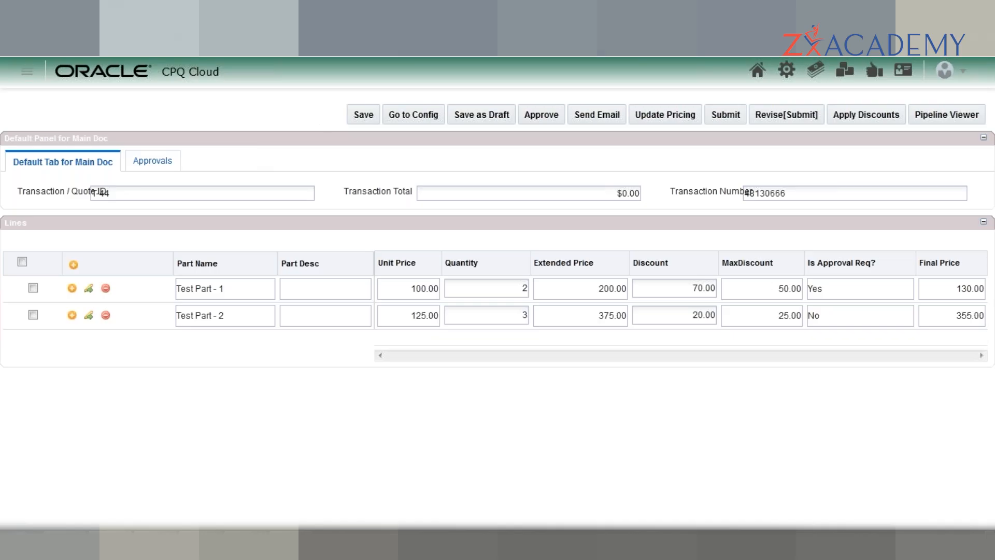
pyautogui.hotkey('alt', 'Tab')
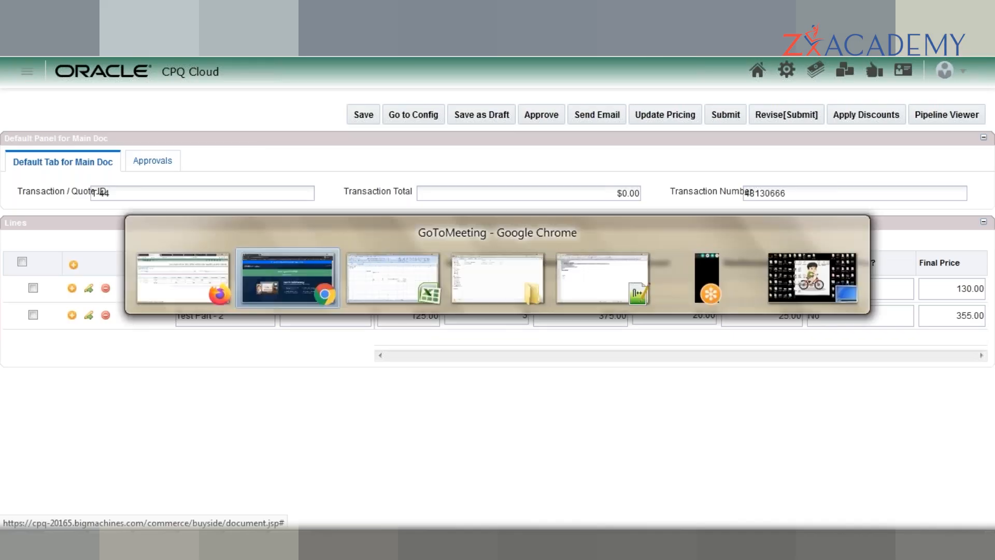
pyautogui.hotkey('alt', 'Tab')
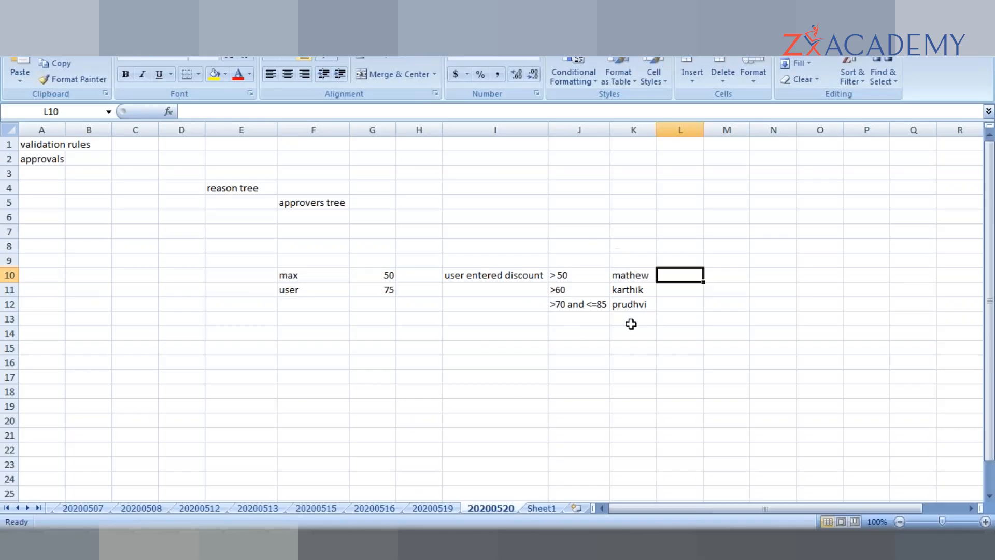
# - Review the user-entered discount thresholds in the worksheet and the quote's Transaction Total in Oracle CPQ, then return to Excel
pyautogui.click(569, 274)
pyautogui.click(570, 289)
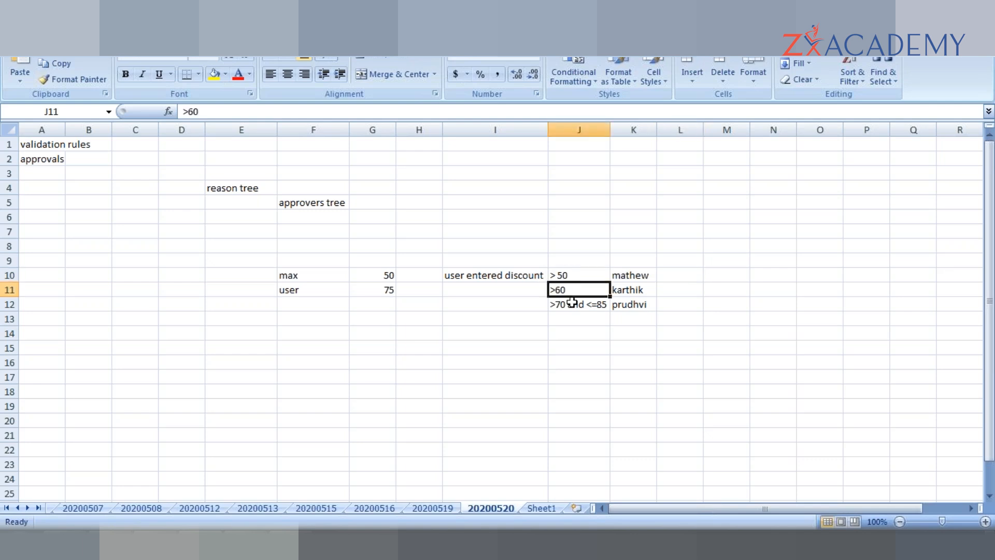
pyautogui.click(577, 318)
pyautogui.click(605, 395)
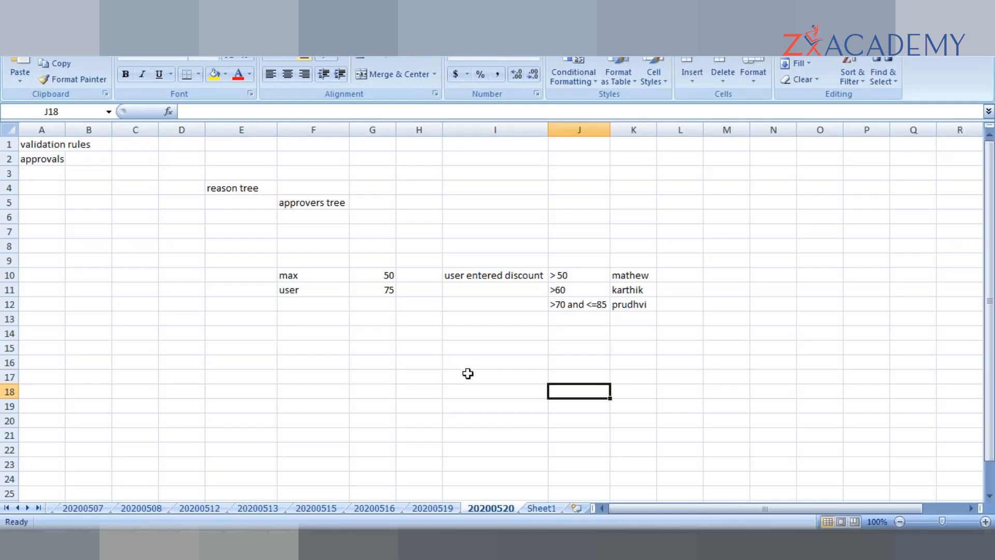
pyautogui.hotkey('alt', 'Tab')
pyautogui.hotkey('alt', 'Tab')
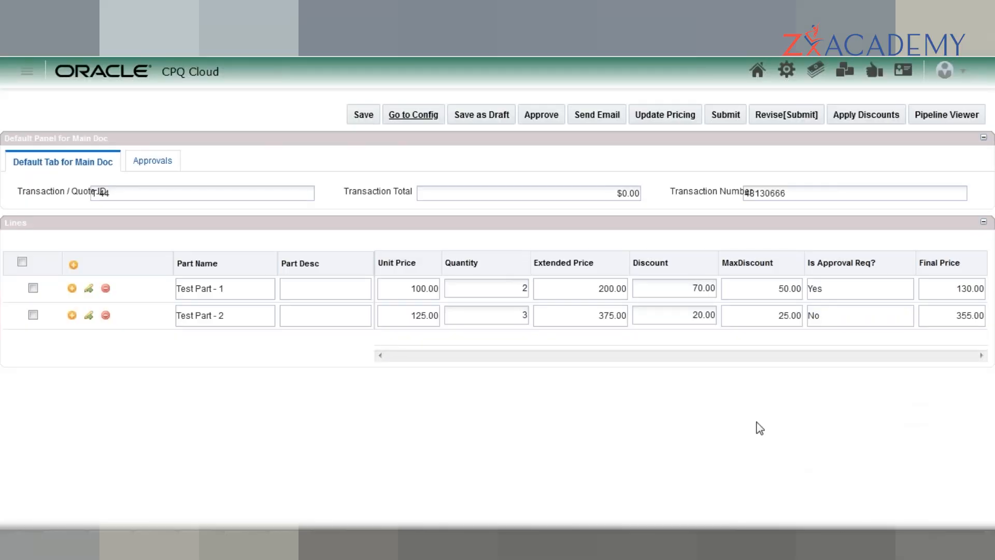
pyautogui.doubleClick(476, 189)
pyautogui.hotkey('alt', 'Tab')
# - Enter the label "Tra Total" in cell J18 with the condition ">500" beside it in K18
pyautogui.click(600, 391)
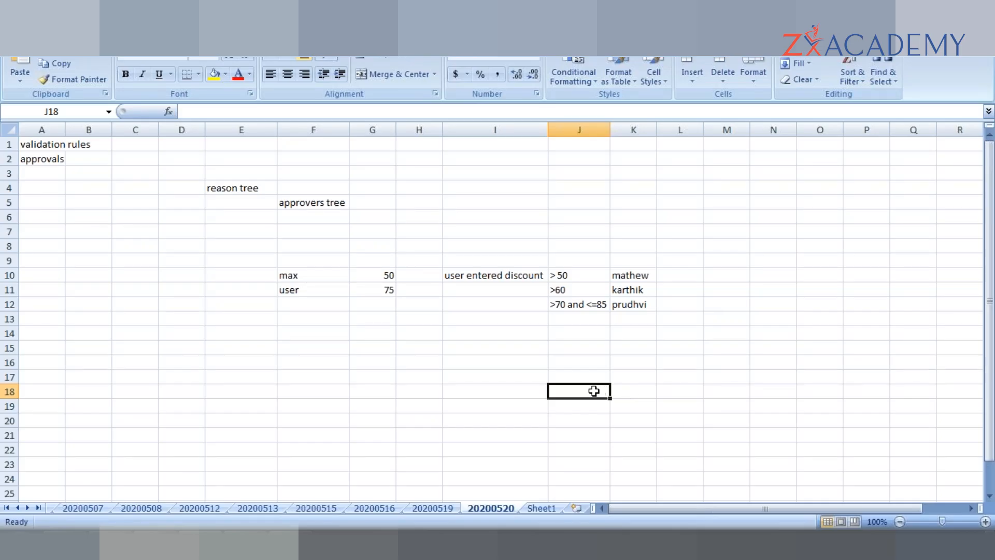
pyautogui.write('Tra')
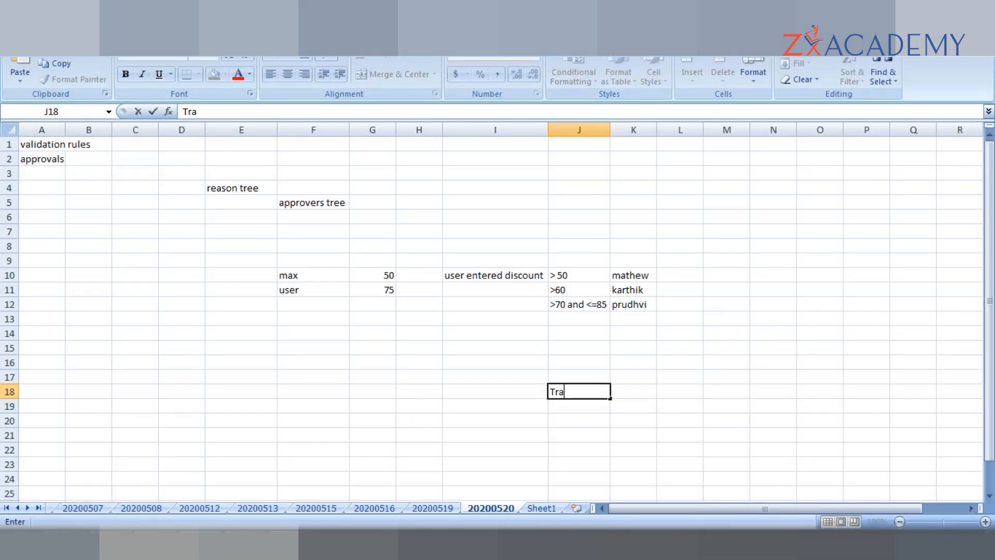
pyautogui.write(' Total')
pyautogui.press('Tab')
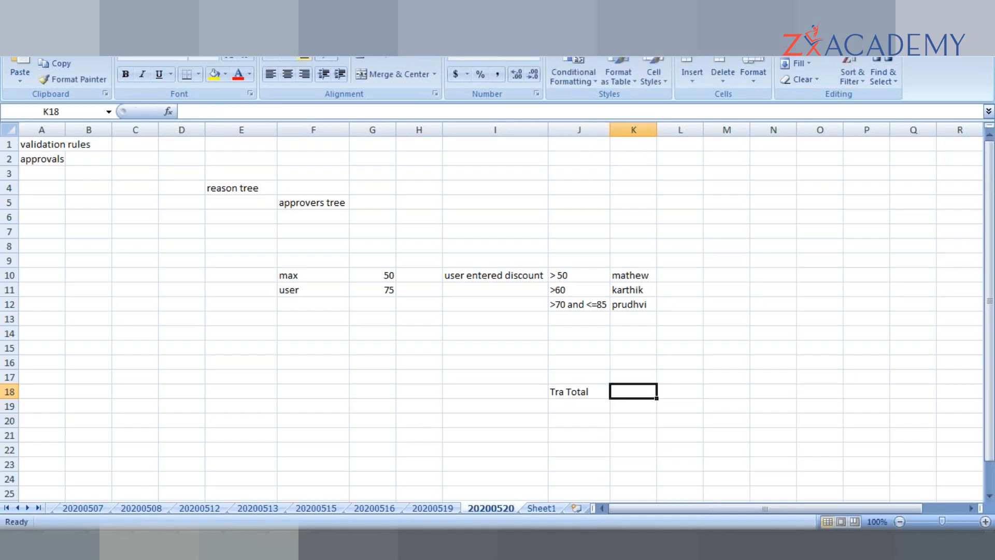
pyautogui.write('500')
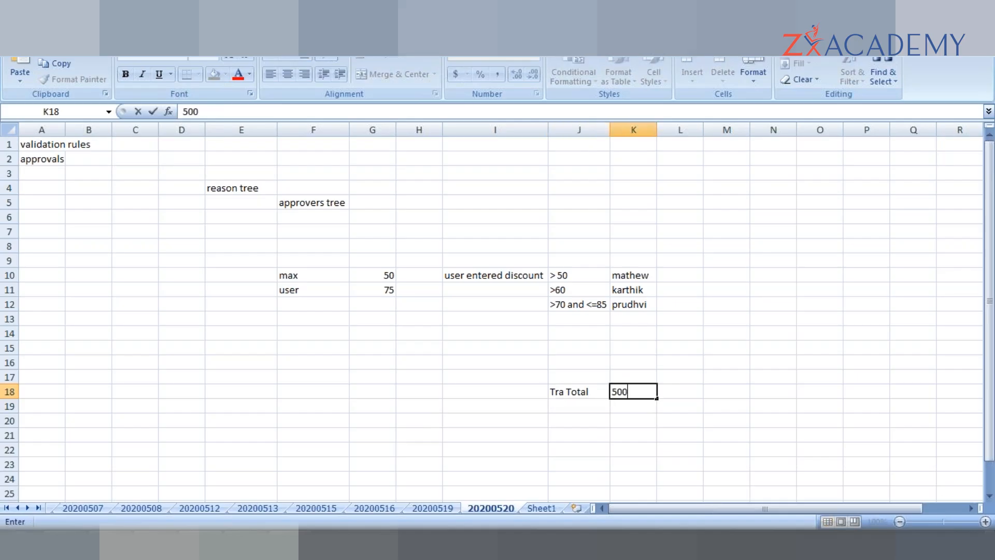
pyautogui.press('Tab')
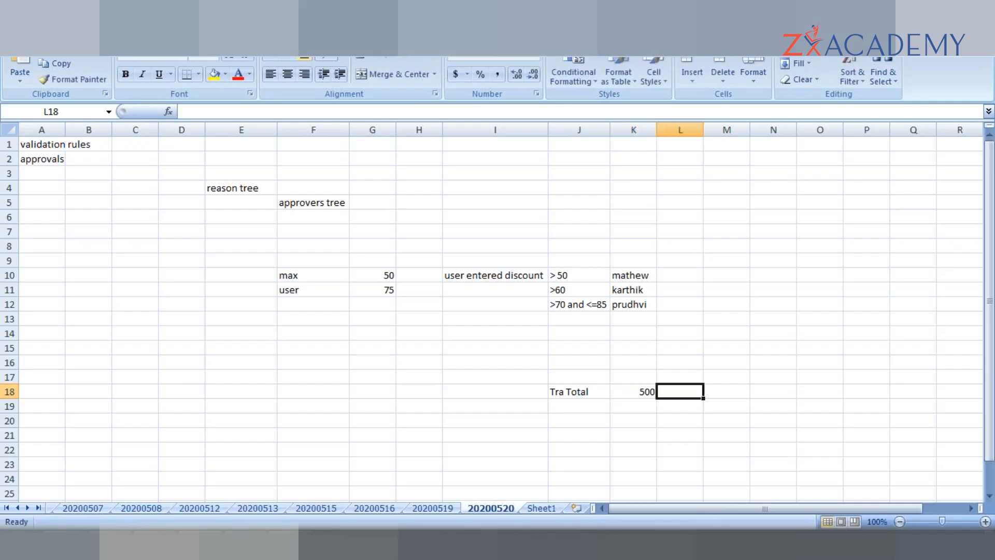
pyautogui.press('Left')
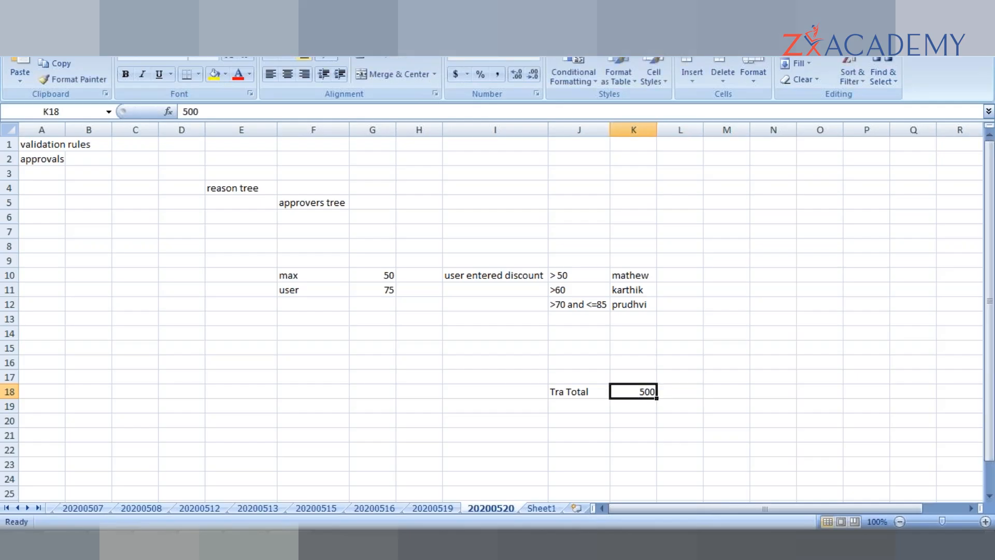
pyautogui.write('>500')
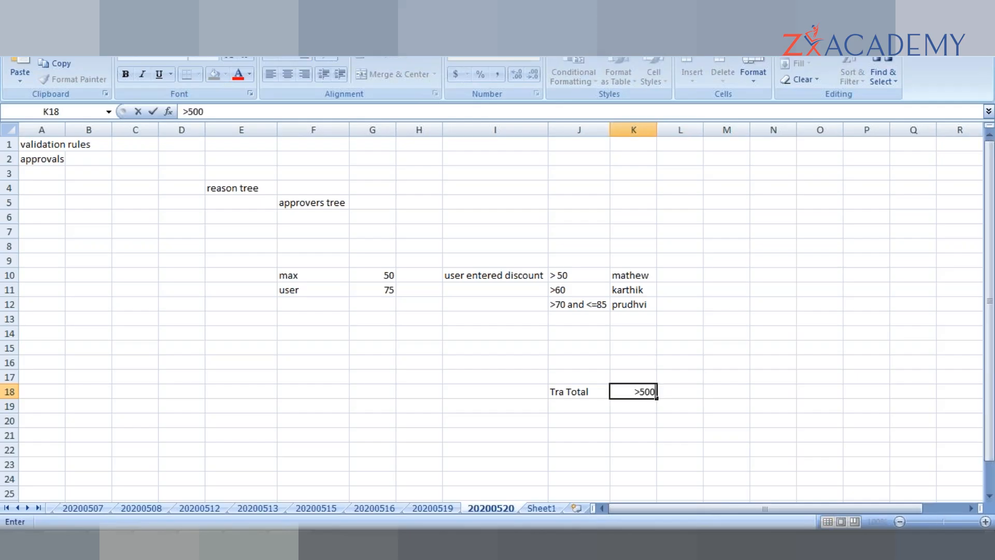
pyautogui.press('Tab')
# - List the approval levels L1, L2 and L3 in cells L18 to L20 beside the >500 condition
pyautogui.write('L1')
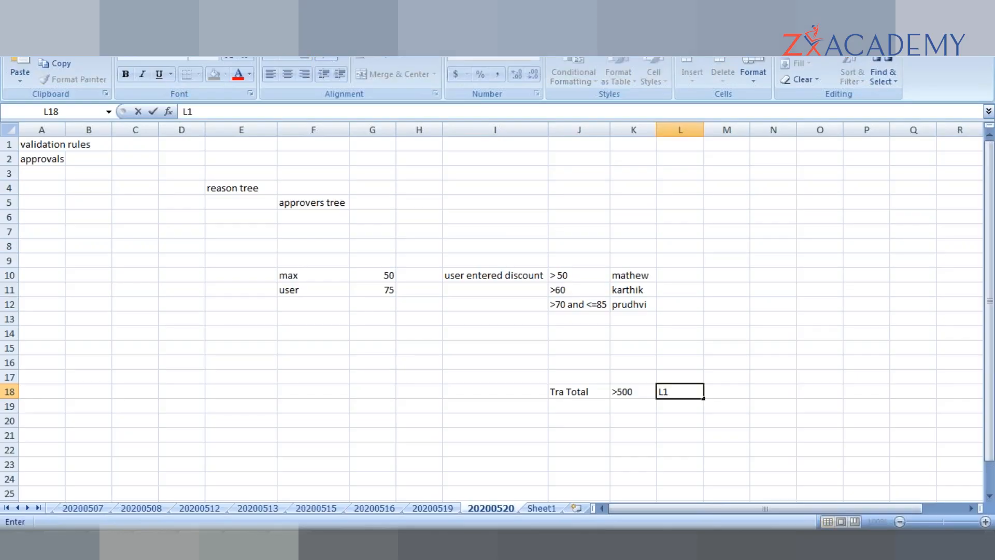
pyautogui.press('Return')
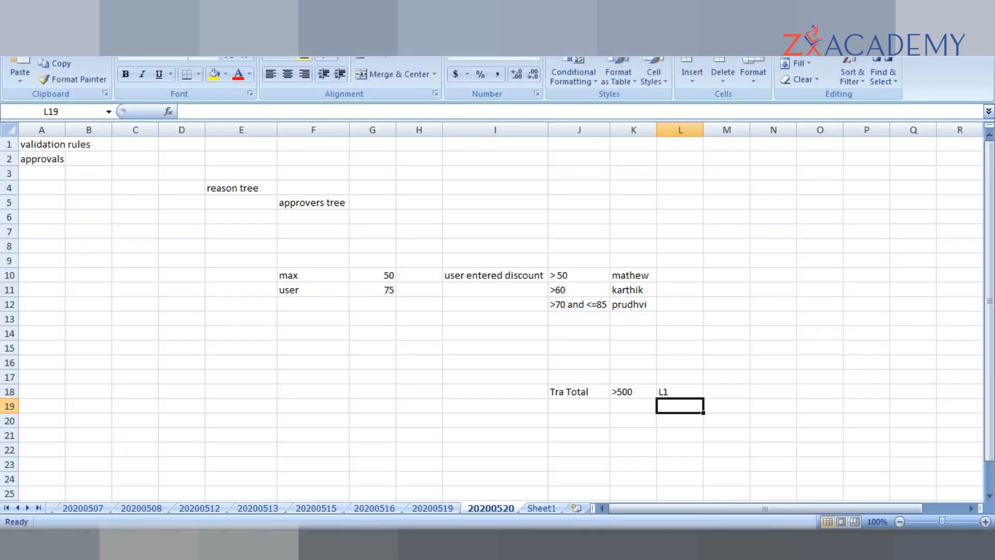
pyautogui.write('L2')
pyautogui.press('Return')
pyautogui.write('L3')
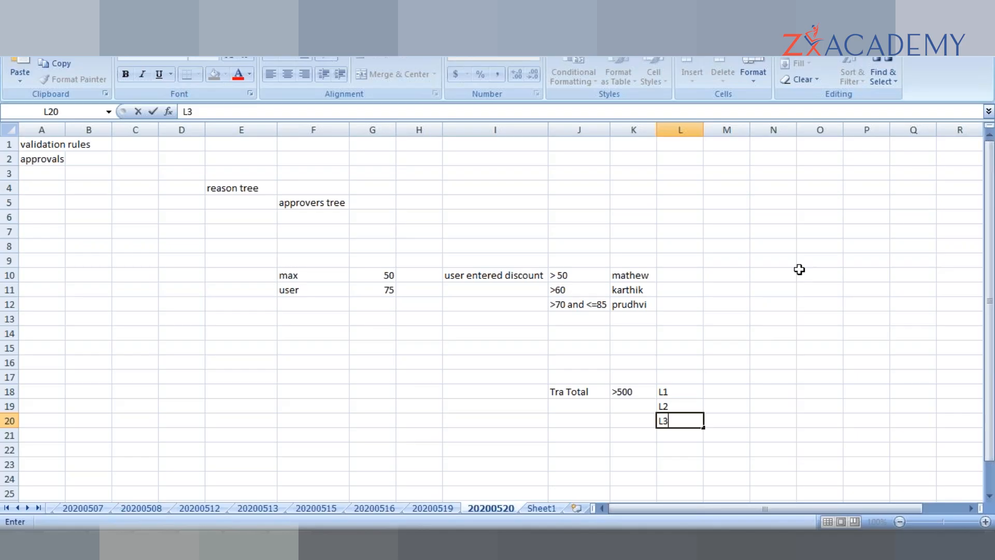
pyautogui.click(633, 391)
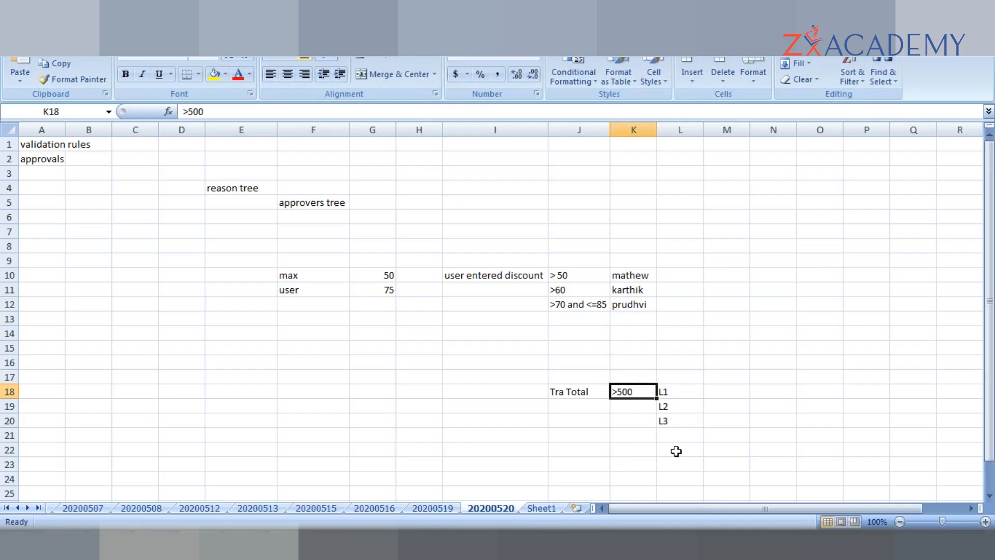
# - Add the condition "<500" in cell K17, directly above the >500 condition
pyautogui.click(727, 390)
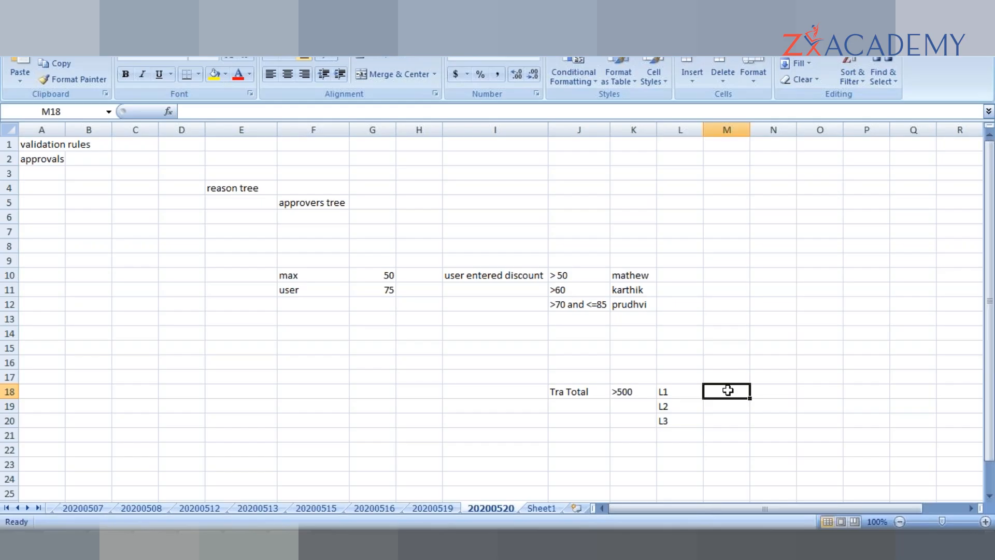
pyautogui.click(665, 390)
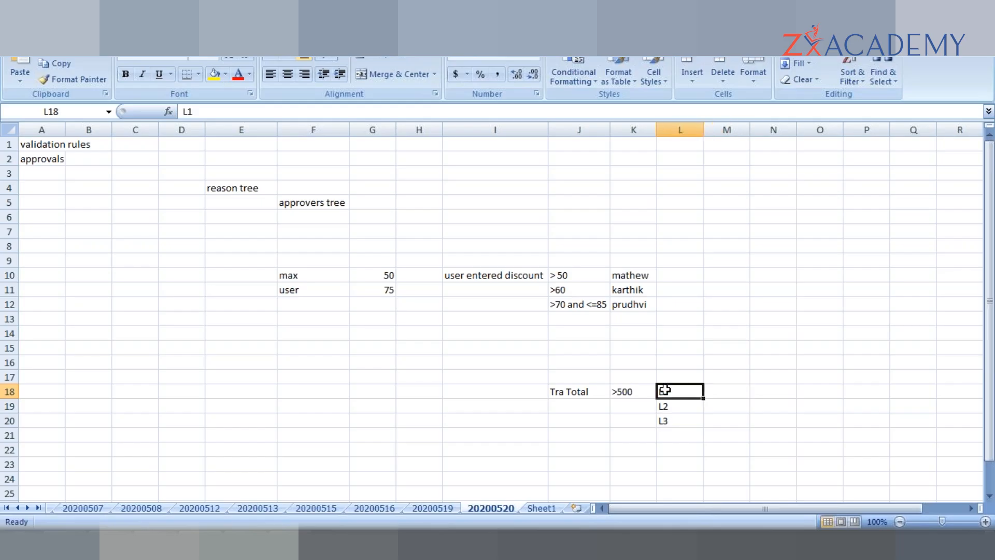
pyautogui.click(631, 389)
pyautogui.doubleClick(625, 391)
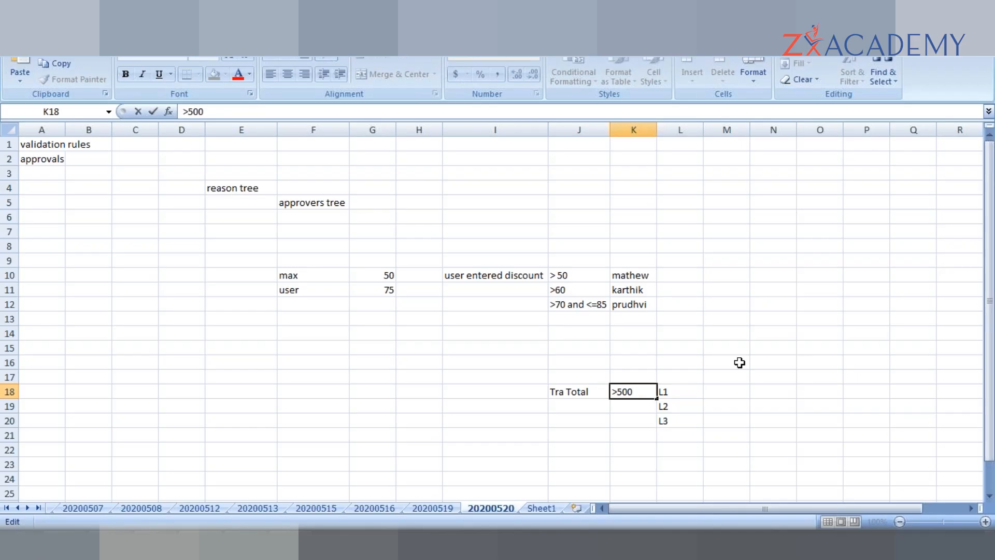
pyautogui.click(637, 377)
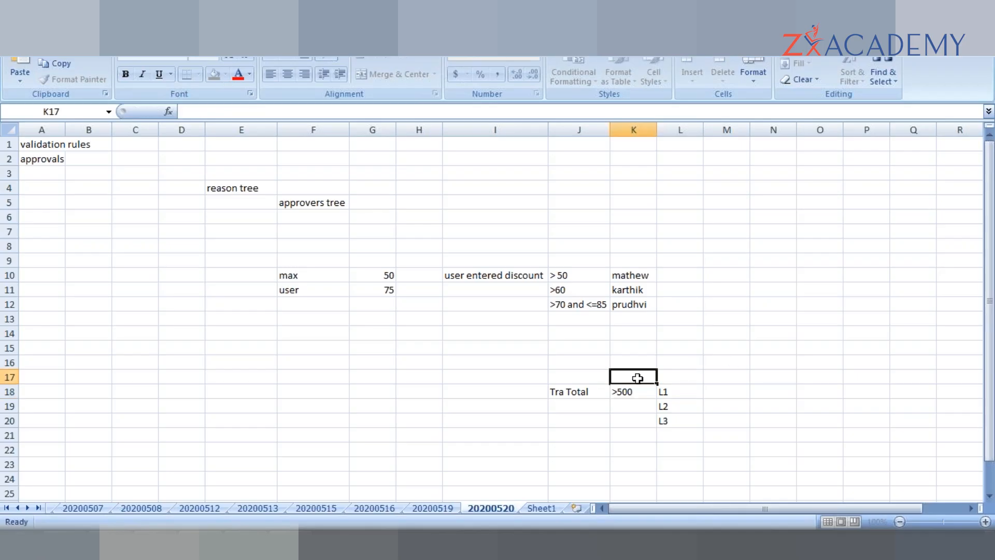
pyautogui.write('<')
pyautogui.press('BackSpace')
pyautogui.write('<500')
pyautogui.click(666, 379)
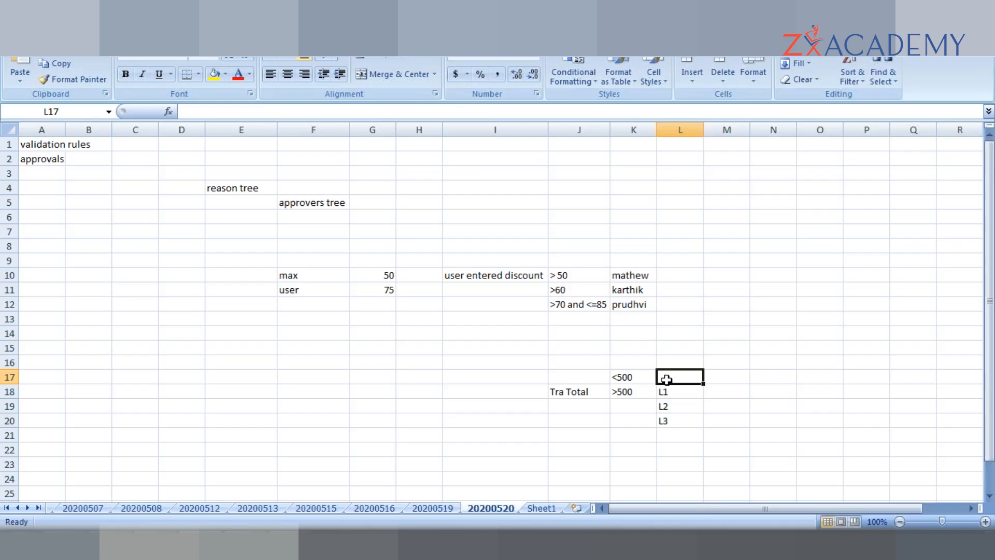
# - Enter the label "sub doc" in cells B16 and B20
pyautogui.click(83, 363)
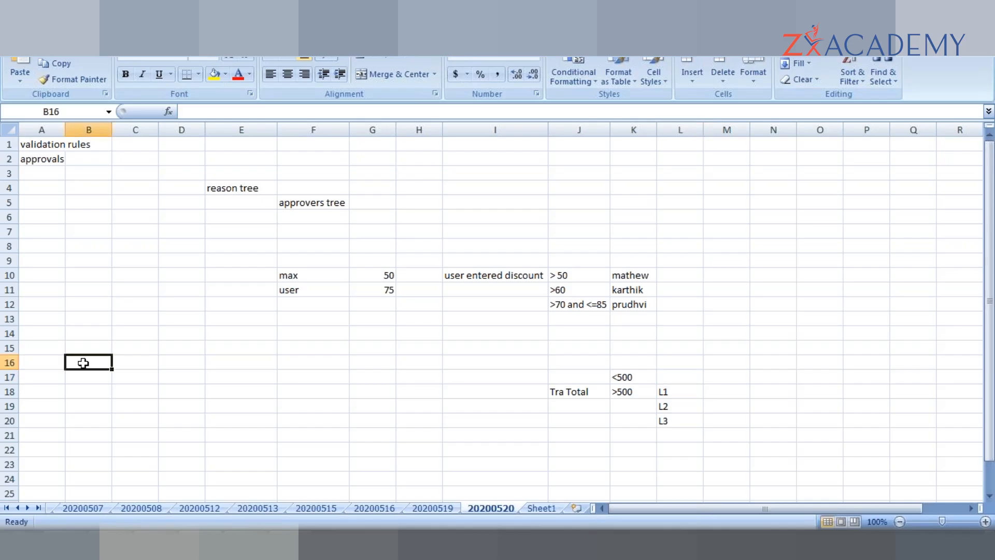
pyautogui.write('lin')
pyautogui.press('BackSpace')
pyautogui.press('BackSpace')
pyautogui.press('BackSpace')
pyautogui.write('sub doc')
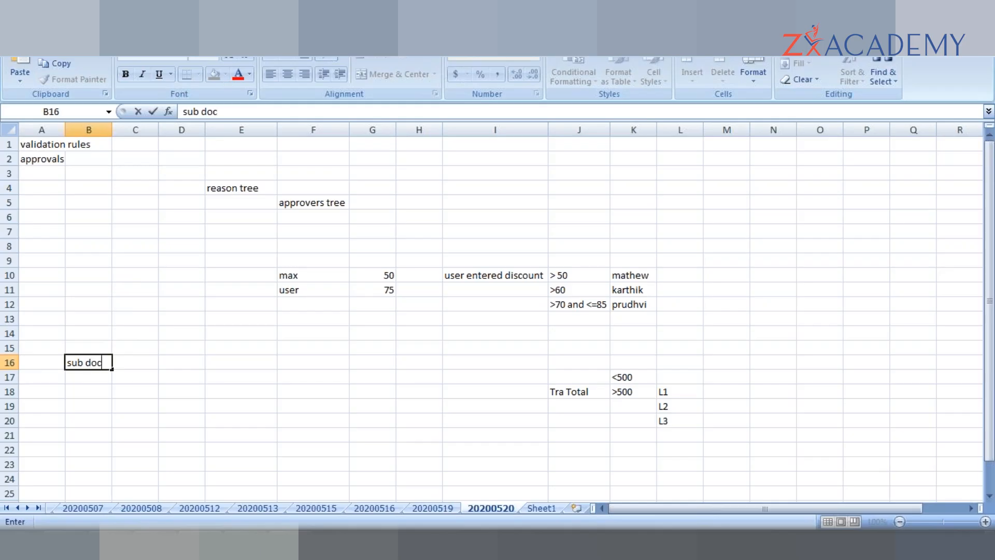
pyautogui.press('Return')
pyautogui.press('Down')
pyautogui.press('Down')
pyautogui.press('Down')
pyautogui.write('sub doc')
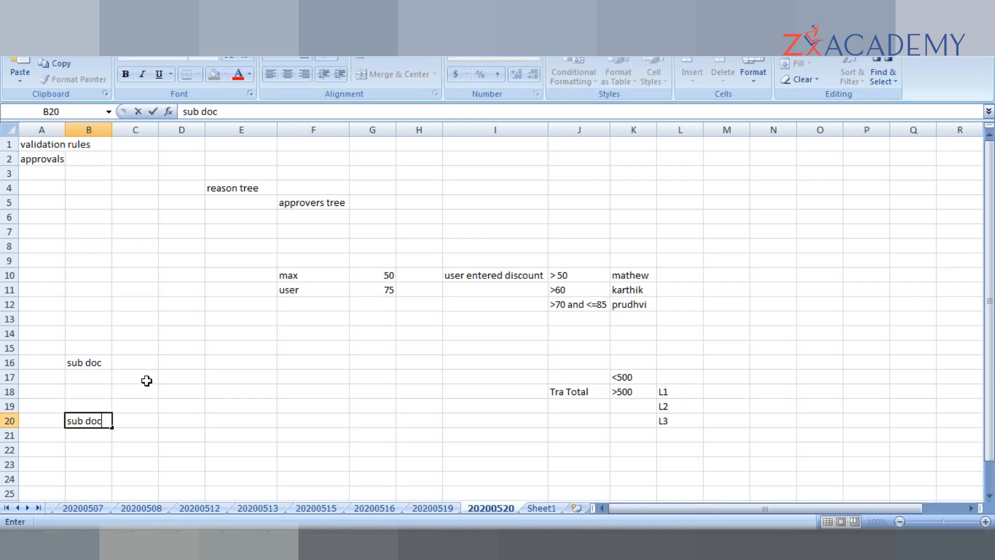
# - Fill in "50 attrs" in C16 and "50 parts" in D16 beside the first sub doc label
pyautogui.click(134, 365)
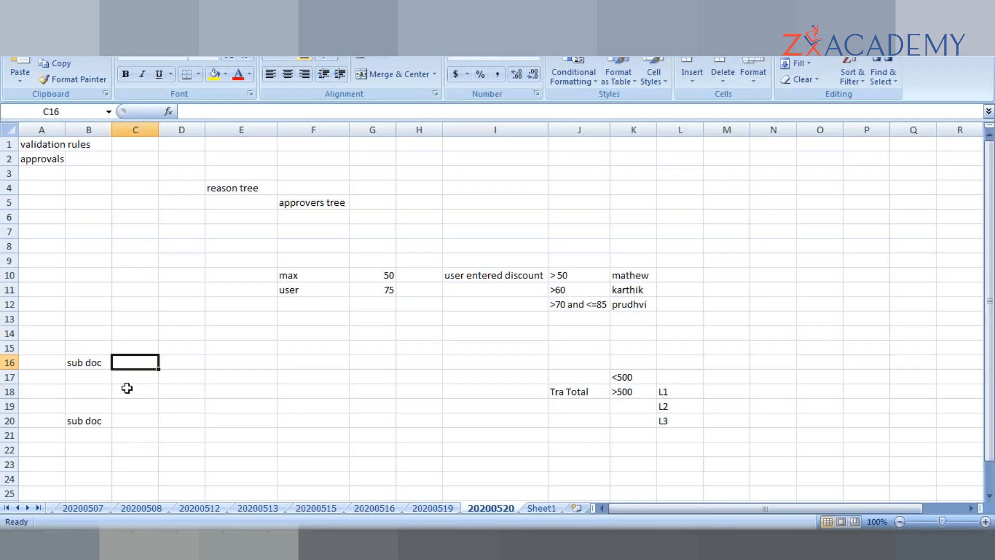
pyautogui.write('50 attrs')
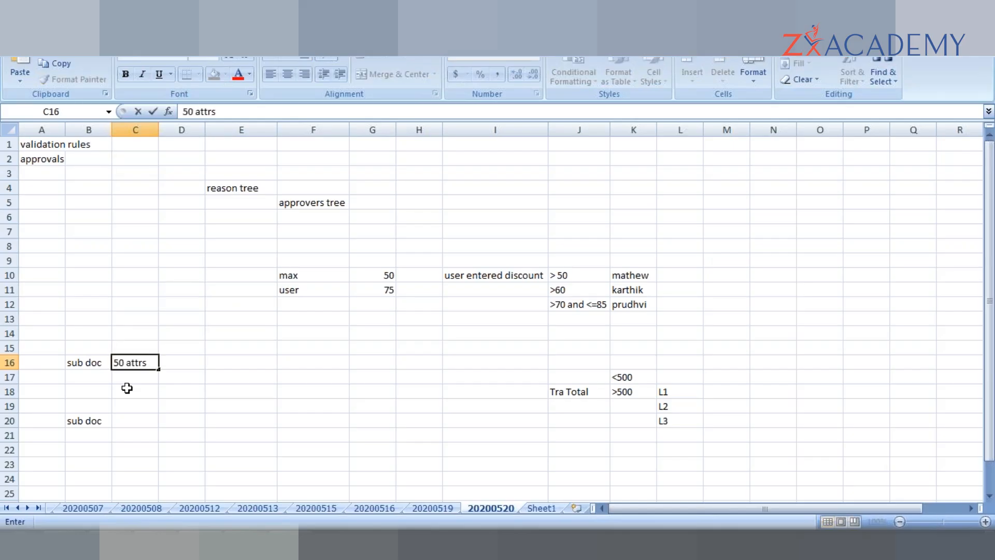
pyautogui.press('Tab')
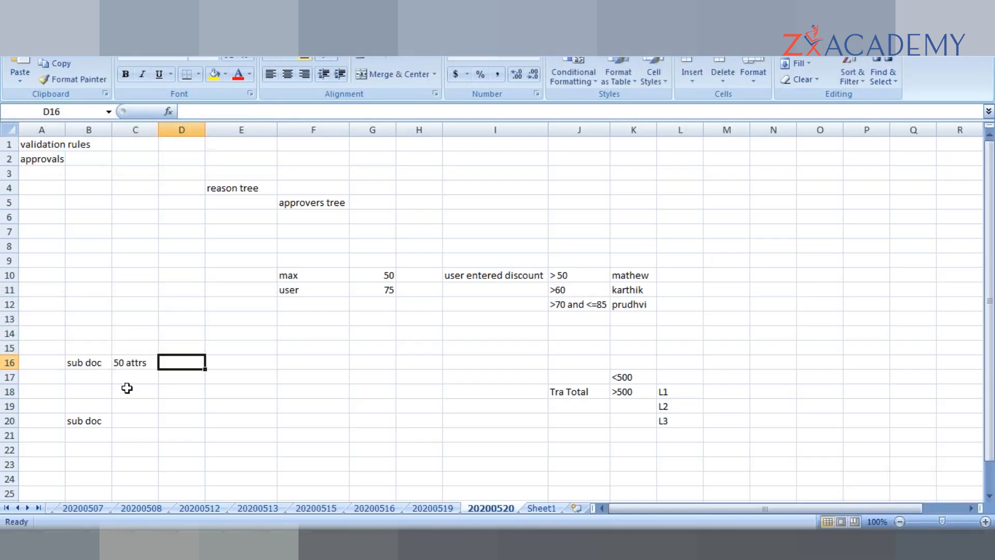
pyautogui.write('50')
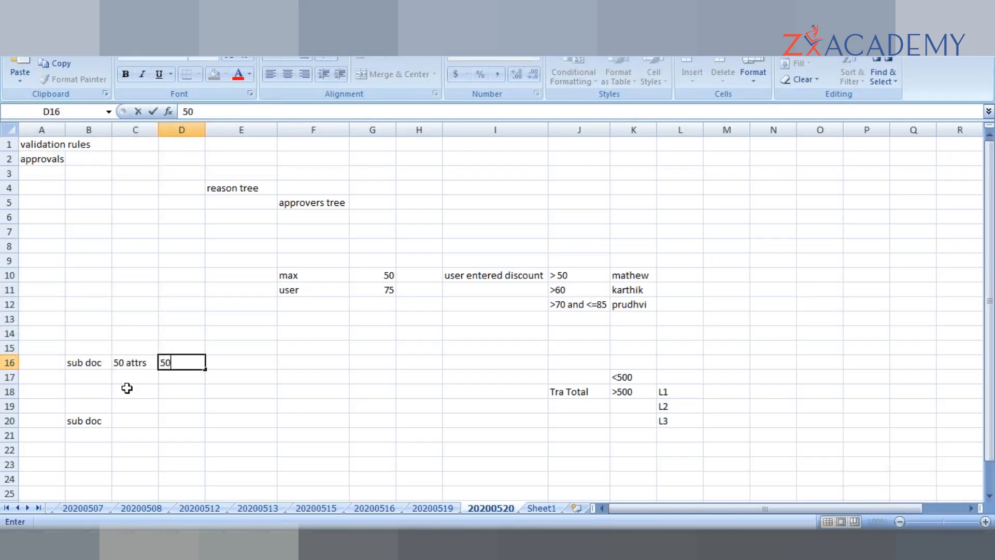
pyautogui.write(' parts')
pyautogui.click(84, 366)
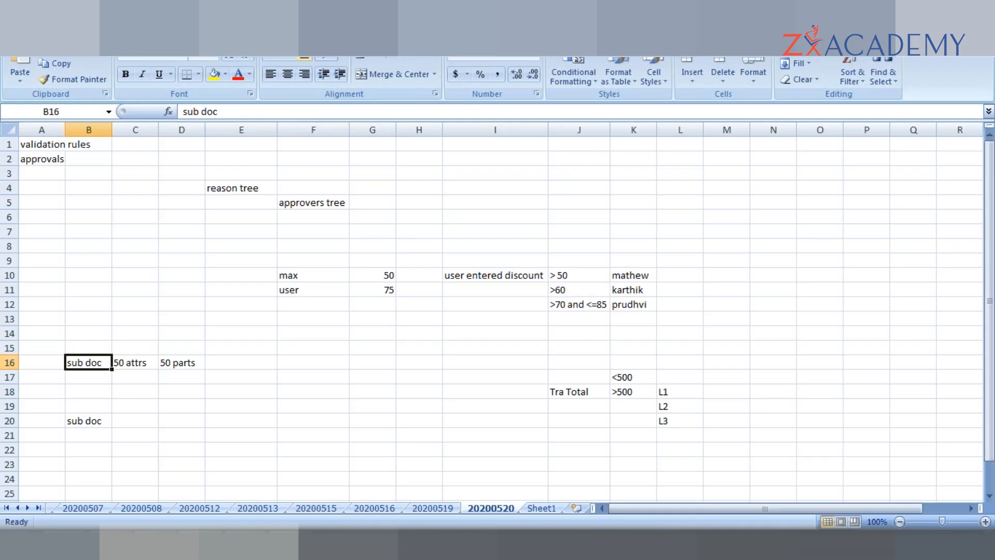
pyautogui.click(120, 363)
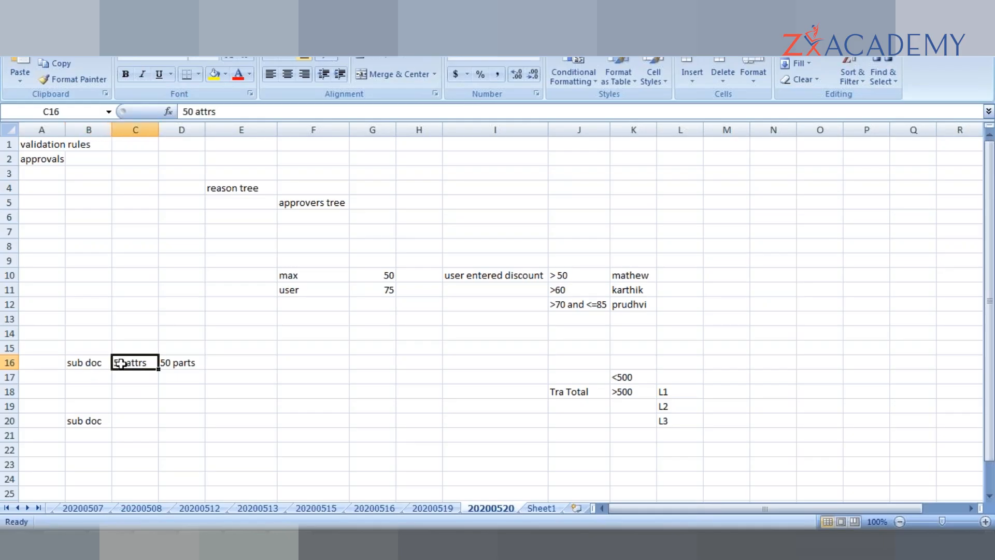
pyautogui.click(180, 368)
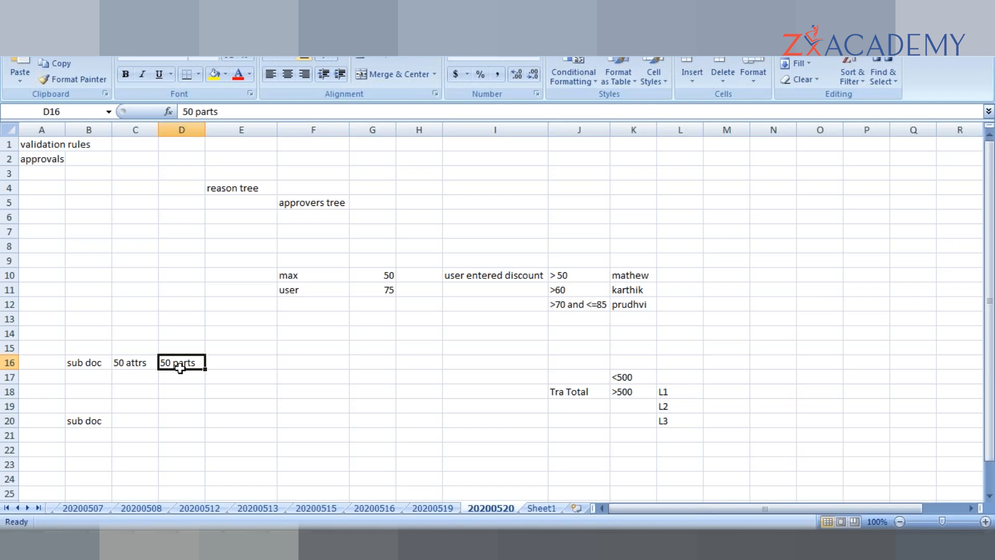
pyautogui.click(74, 419)
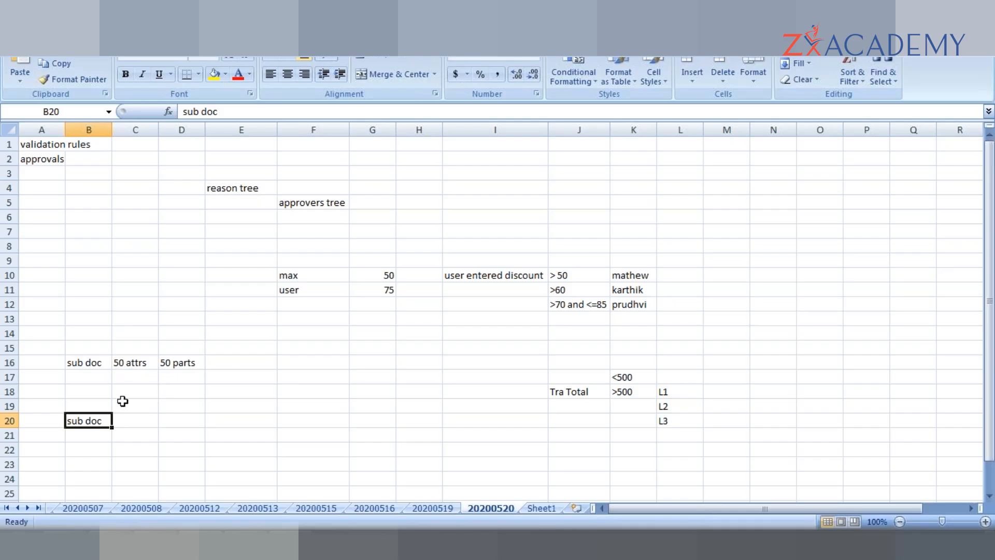
# - Enter "dict" in B17 and "part" in C17 below the first sub doc row
pyautogui.click(93, 375)
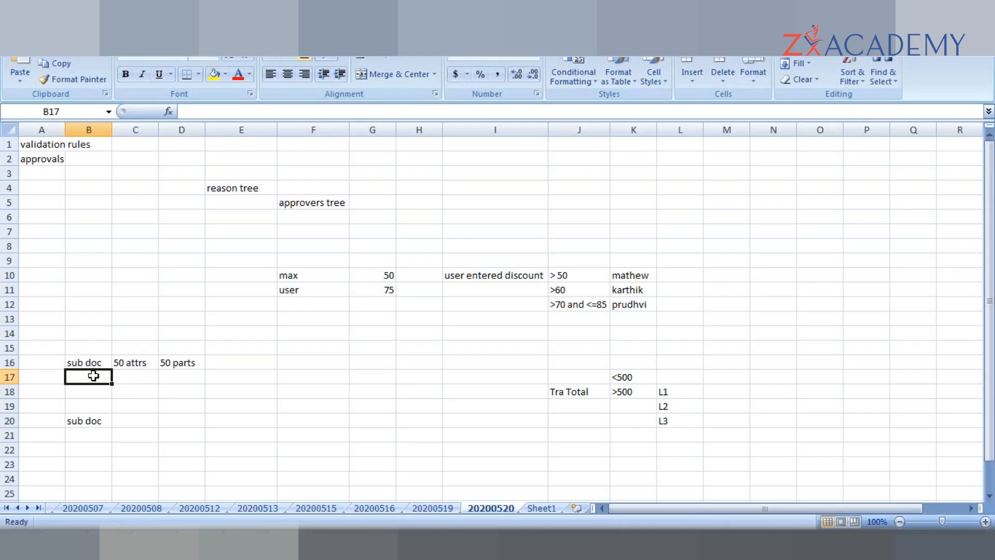
pyautogui.write('dict')
pyautogui.press('Tab')
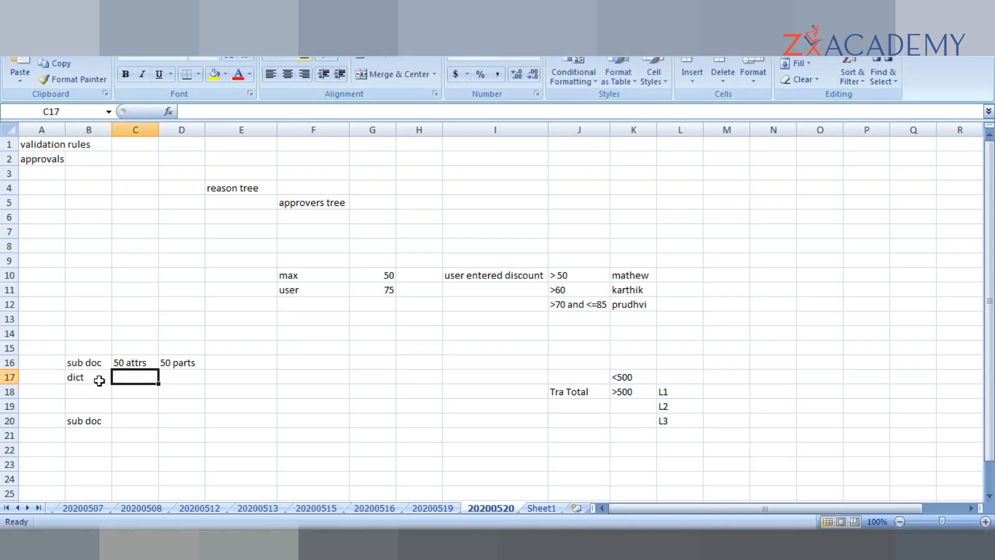
pyautogui.write('part')
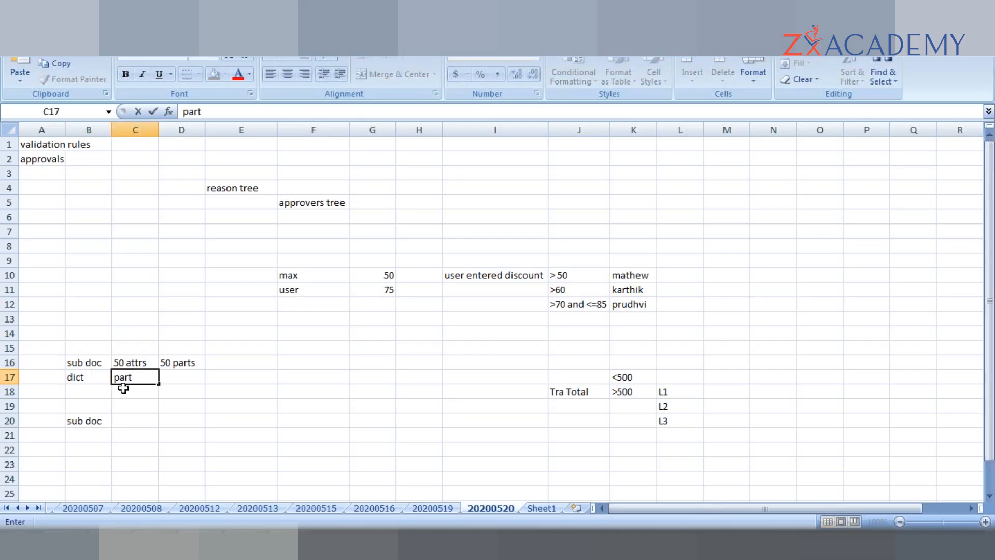
pyautogui.press('Tab')
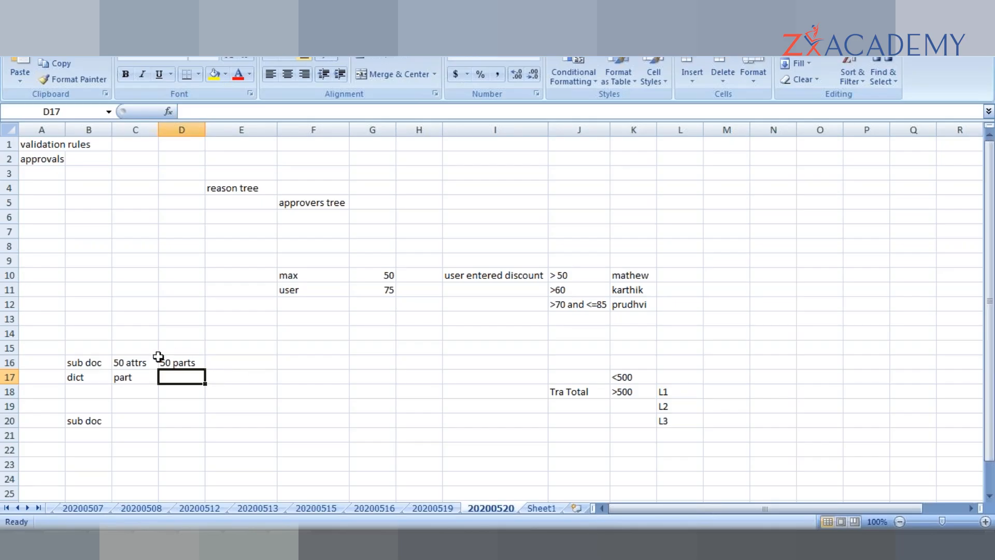
pyautogui.click(148, 360)
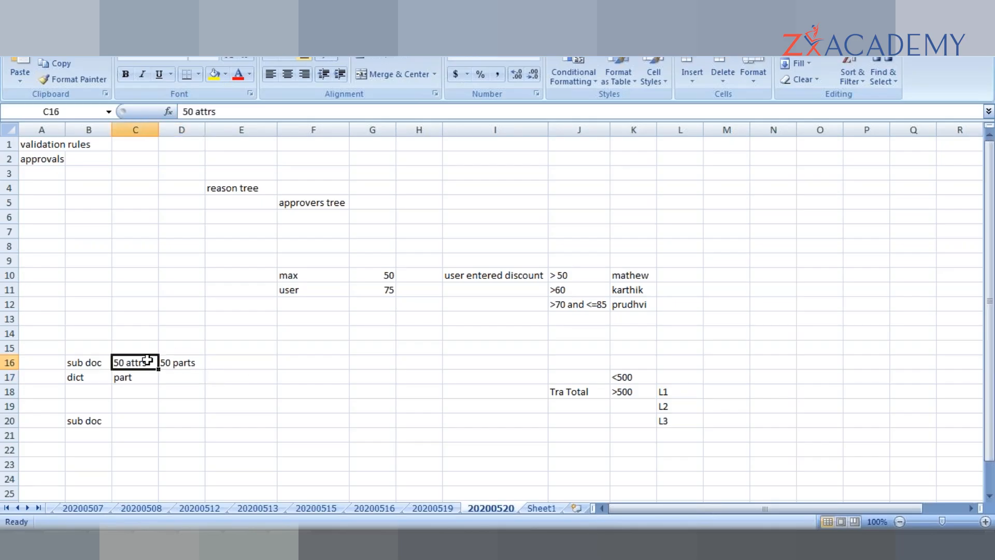
# - Enter "22 column" in D17, beside the part entry of the dict row
pyautogui.click(173, 382)
pyautogui.write('22')
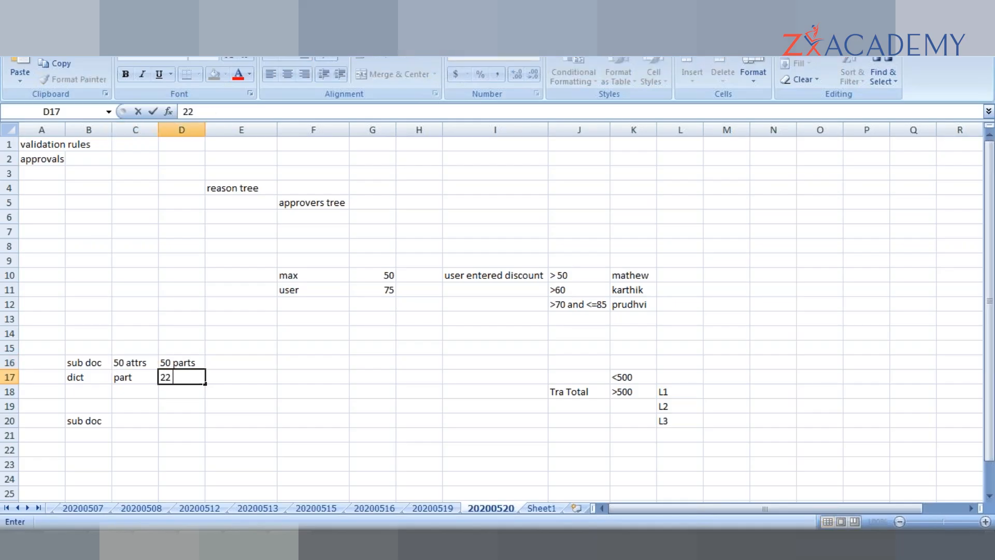
pyautogui.write(' column')
pyautogui.click(95, 381)
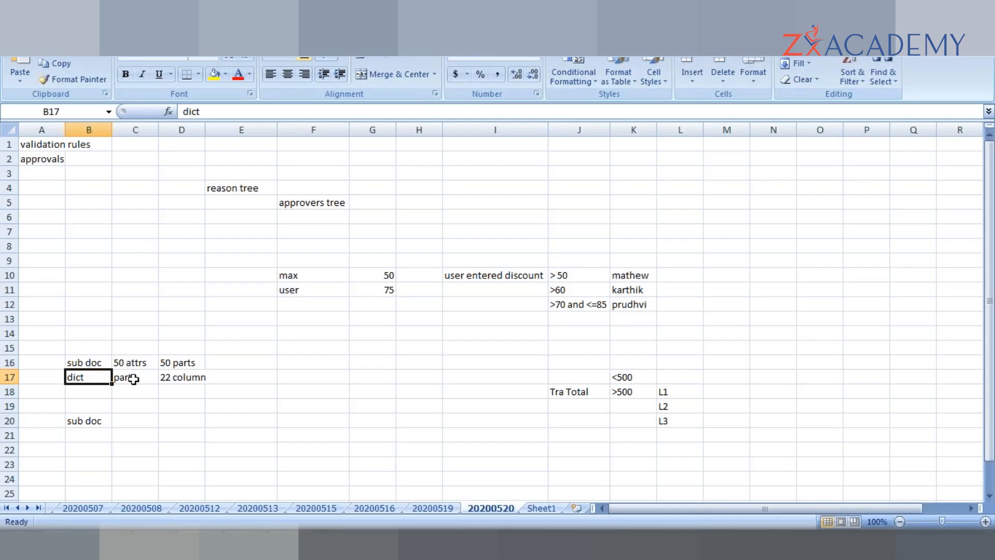
# - Switch to Notepad++ and open the partInfoDict script in the file new 27
pyautogui.hotkey('alt', 'Tab')
pyautogui.hotkey('alt', 'Tab')
pyautogui.hotkey('alt', 'Tab')
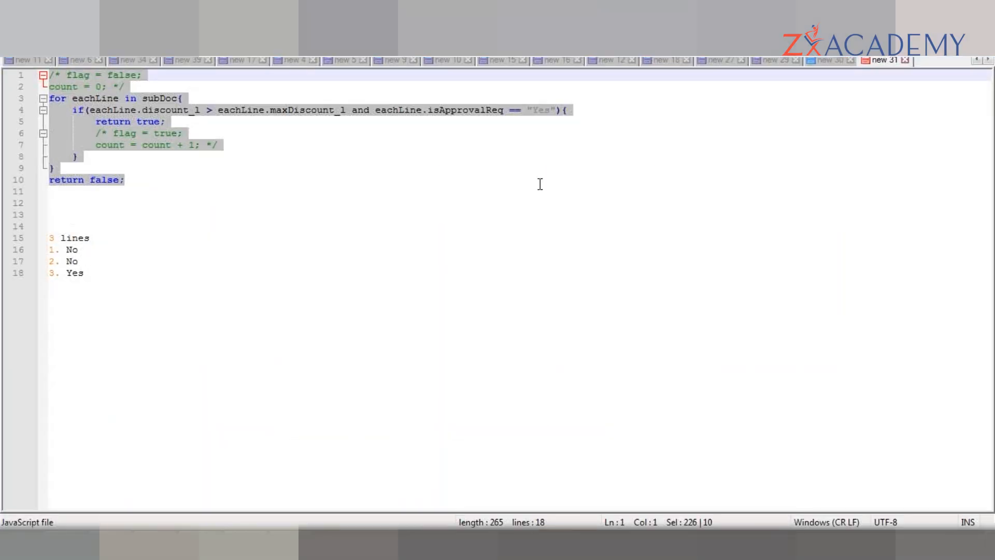
pyautogui.click(817, 58)
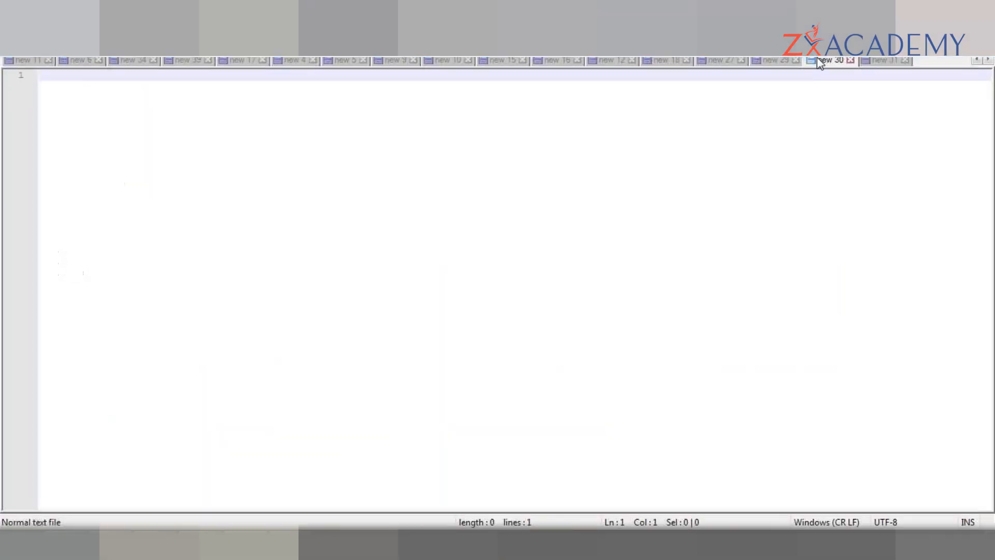
pyautogui.click(777, 65)
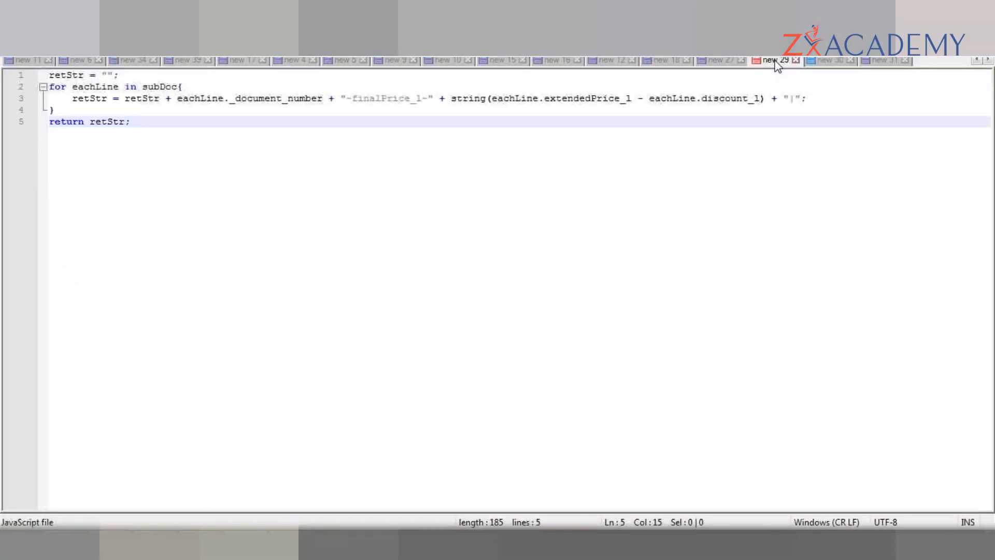
pyautogui.click(723, 65)
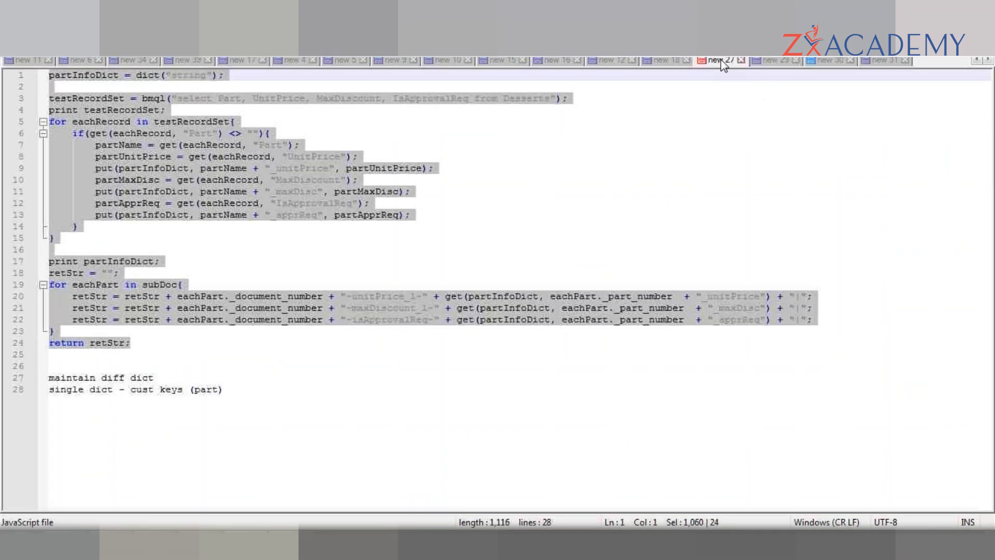
pyautogui.click(540, 202)
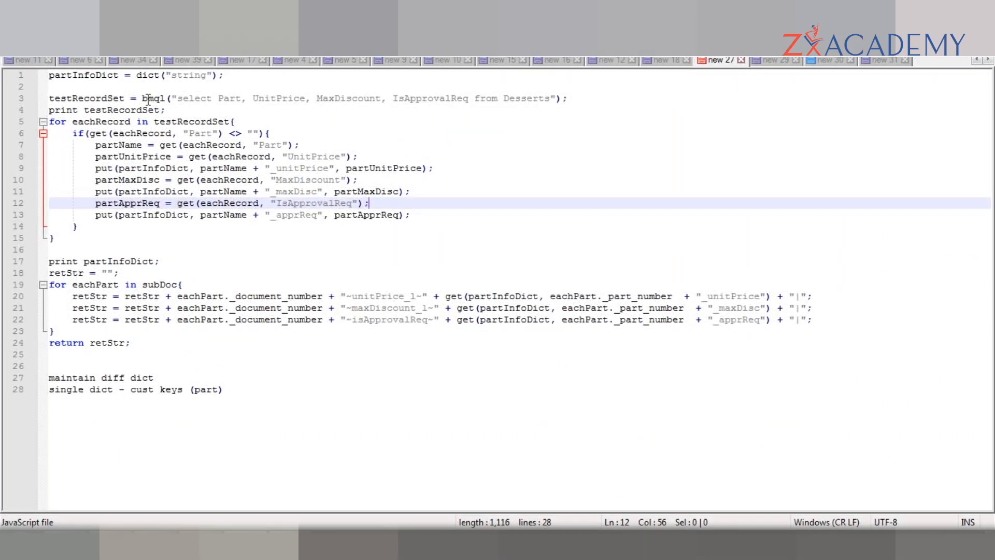
# - Examine how the partInfoDict script builds its unit price key and value, comparing it with the column note in the Excel sheet
pyautogui.doubleClick(99, 76)
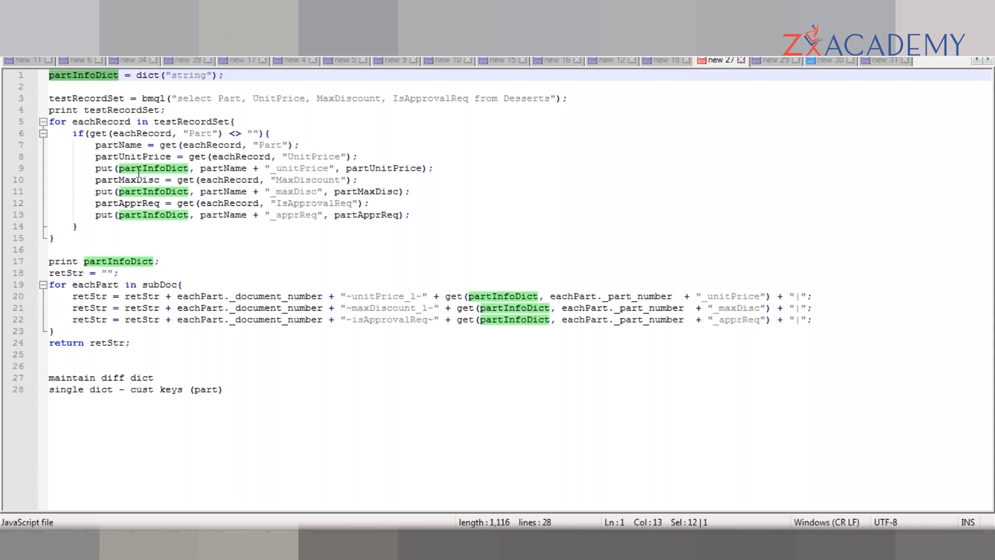
pyautogui.doubleClick(166, 168)
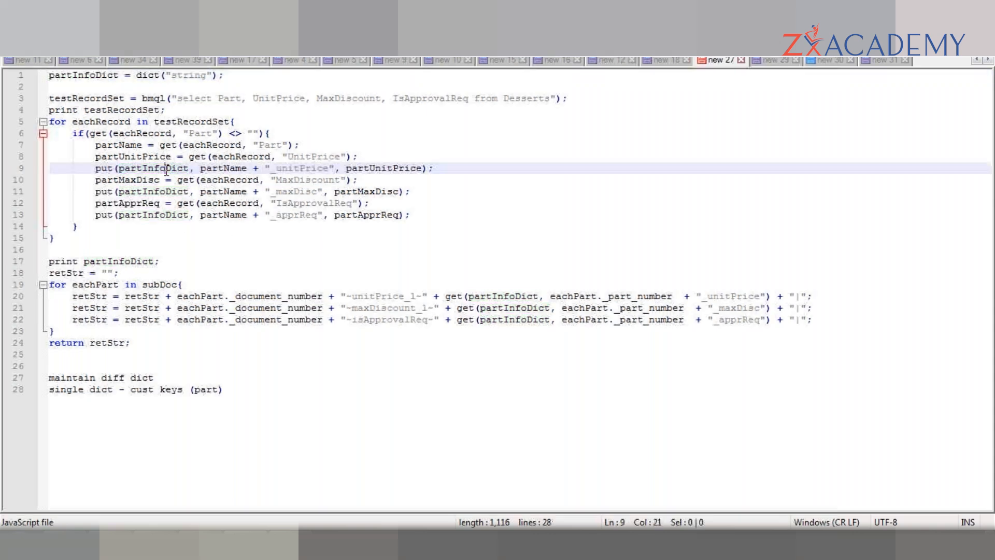
pyautogui.doubleClick(223, 168)
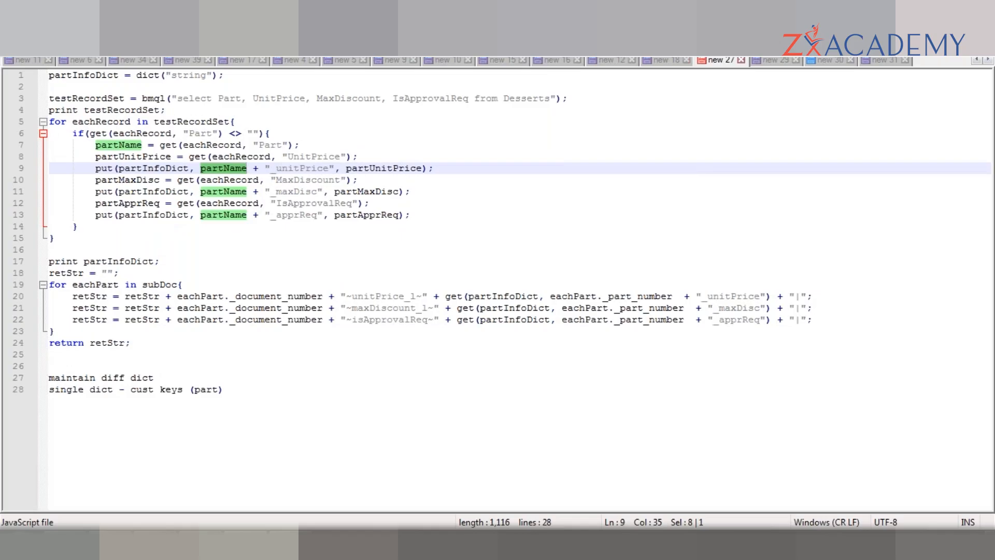
pyautogui.doubleClick(292, 169)
pyautogui.hotkey('alt', 'Tab')
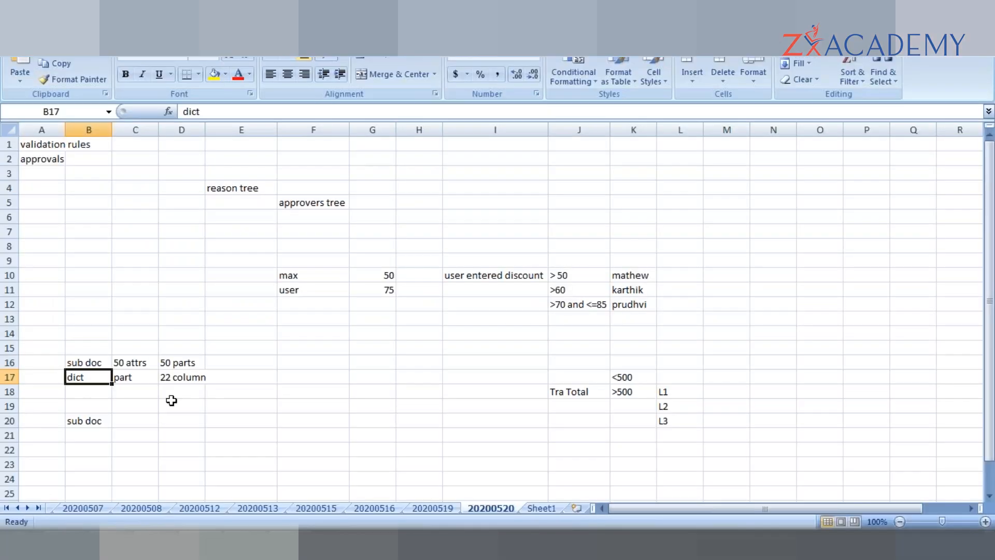
pyautogui.doubleClick(163, 378)
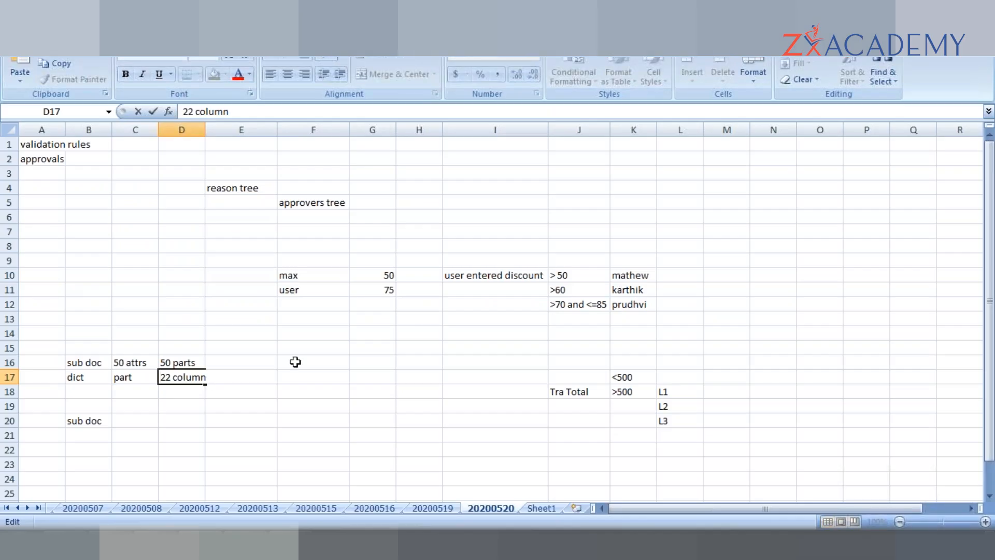
pyautogui.hotkey('alt', 'Tab')
pyautogui.doubleClick(364, 169)
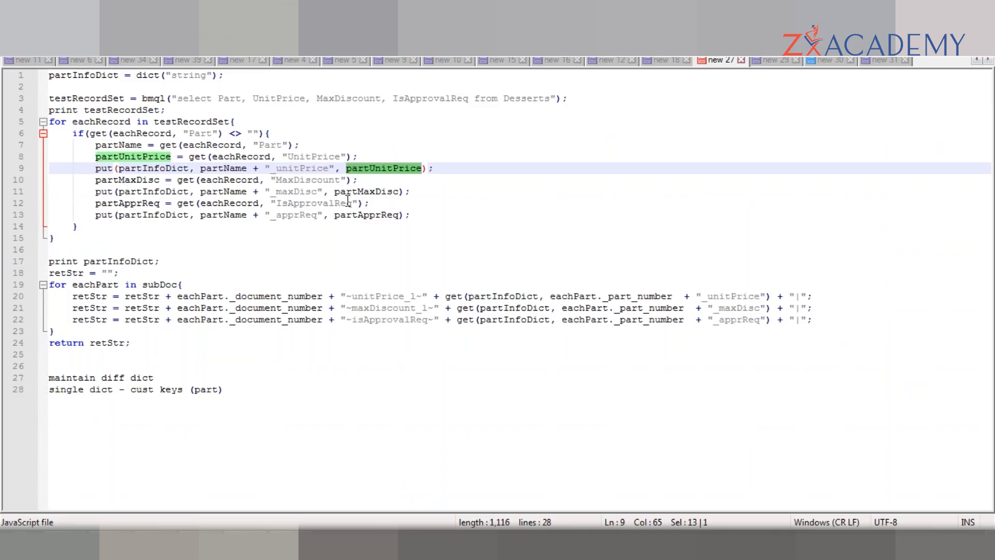
# - Prefix the key in the unit price put statement on line 9 with "docNum +" before partName
pyautogui.click(212, 169)
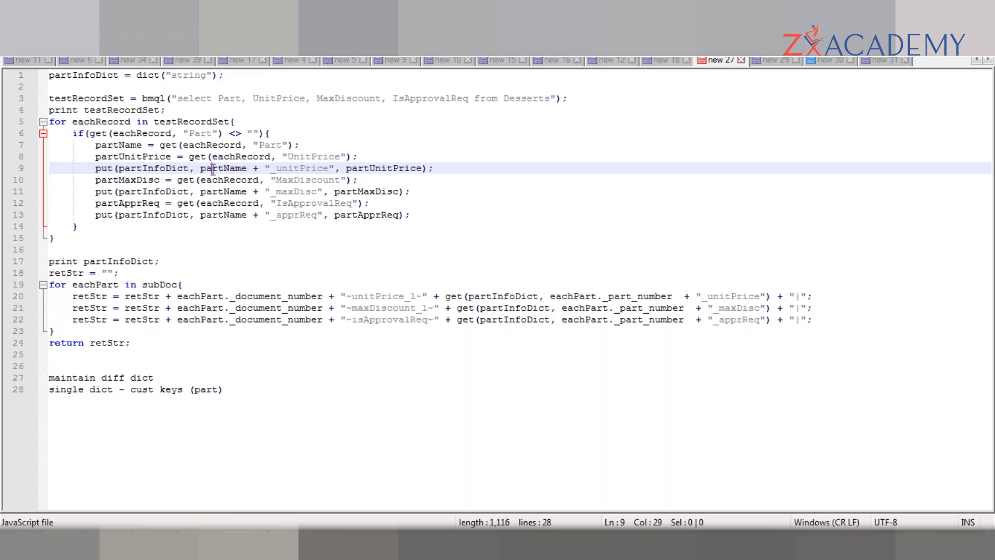
pyautogui.click(220, 171)
pyautogui.click(197, 169)
pyautogui.write('docNum ')
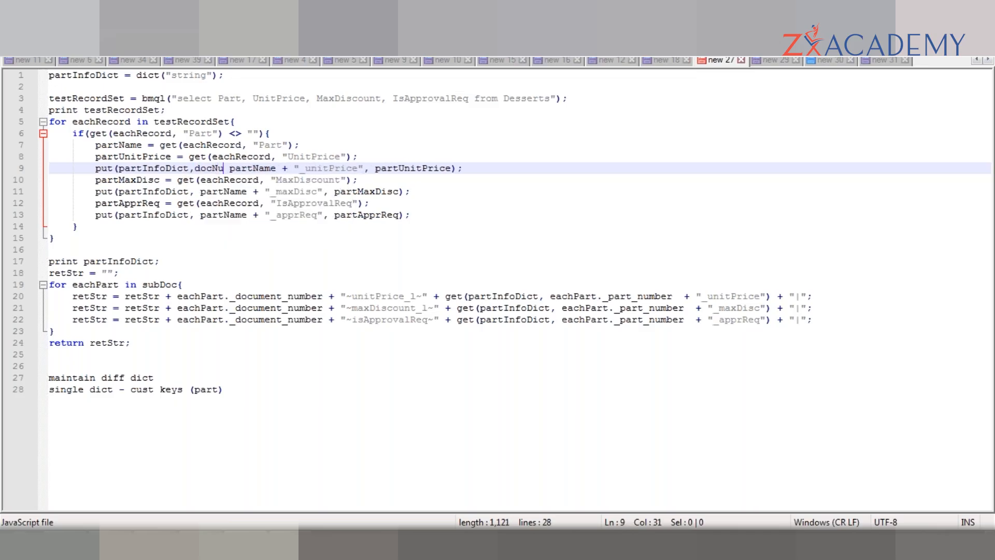
pyautogui.write('+')
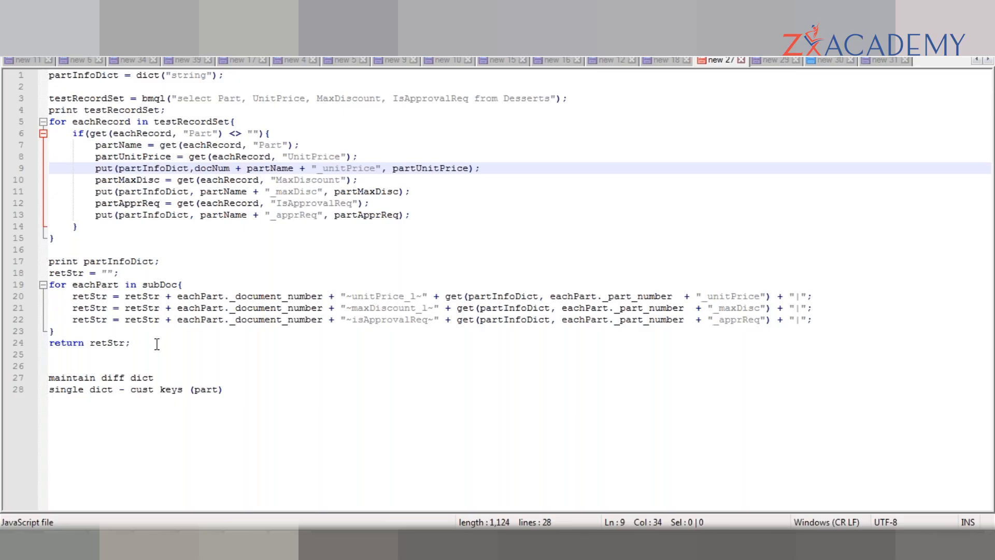
# - Switch to Excel, enter "dict keys" in C20 and clear the sub doc label from B20
pyautogui.moveTo(157, 343); pyautogui.dragTo(49, 273)
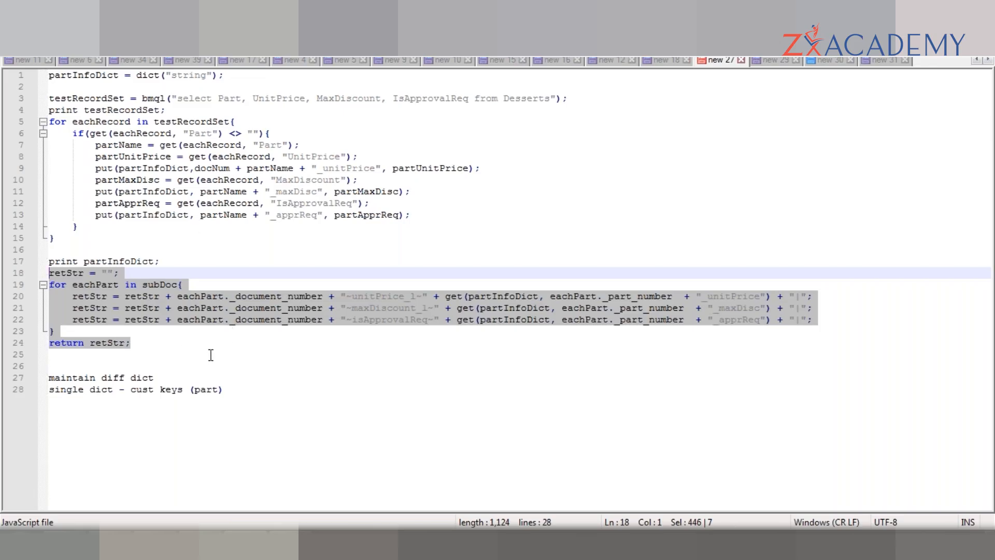
pyautogui.hotkey('alt', 'Tab')
pyautogui.click(130, 419)
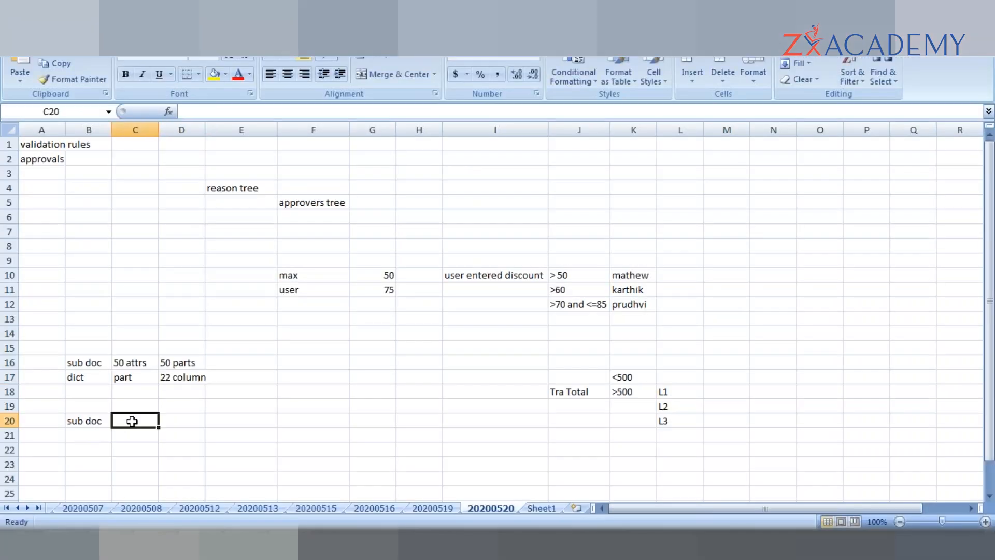
pyautogui.write('d')
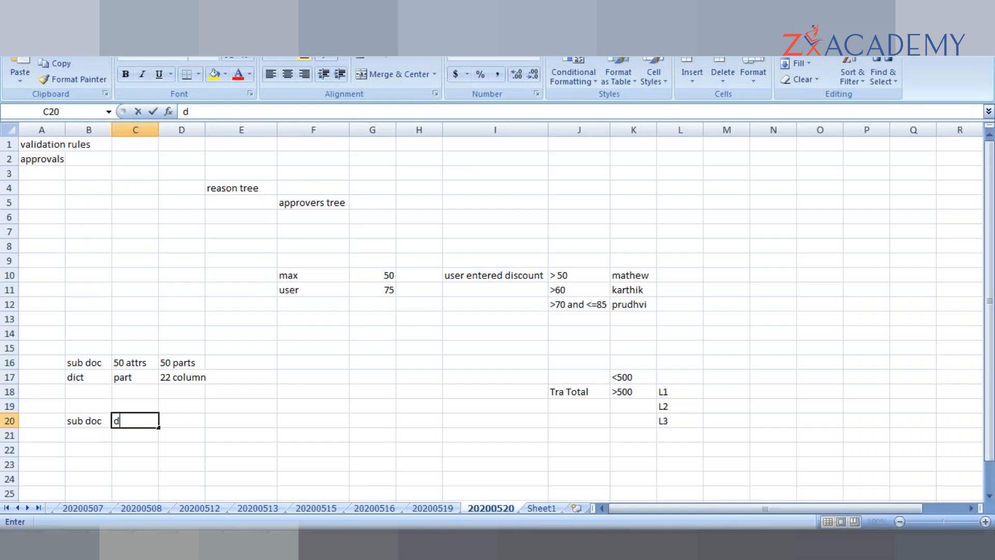
pyautogui.write('ict keys')
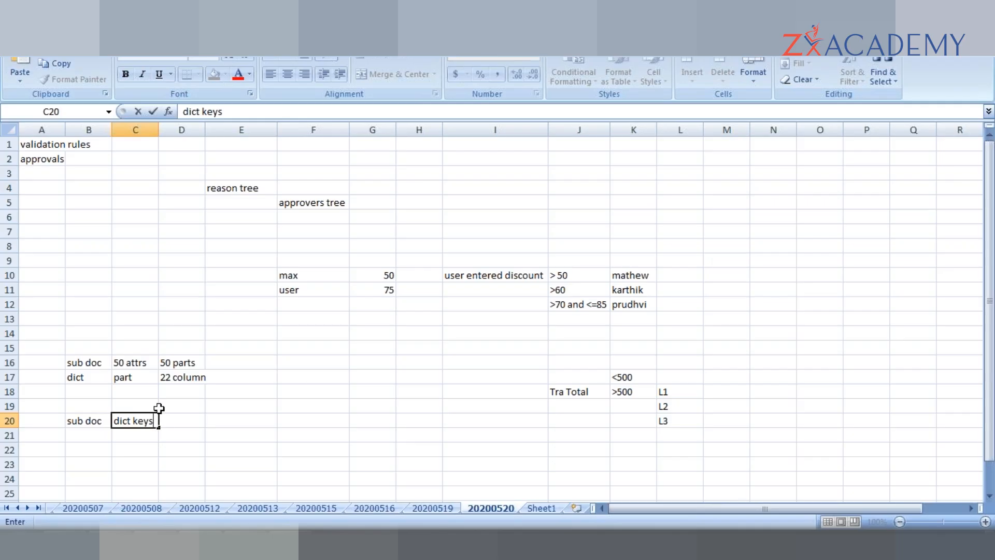
pyautogui.click(97, 423)
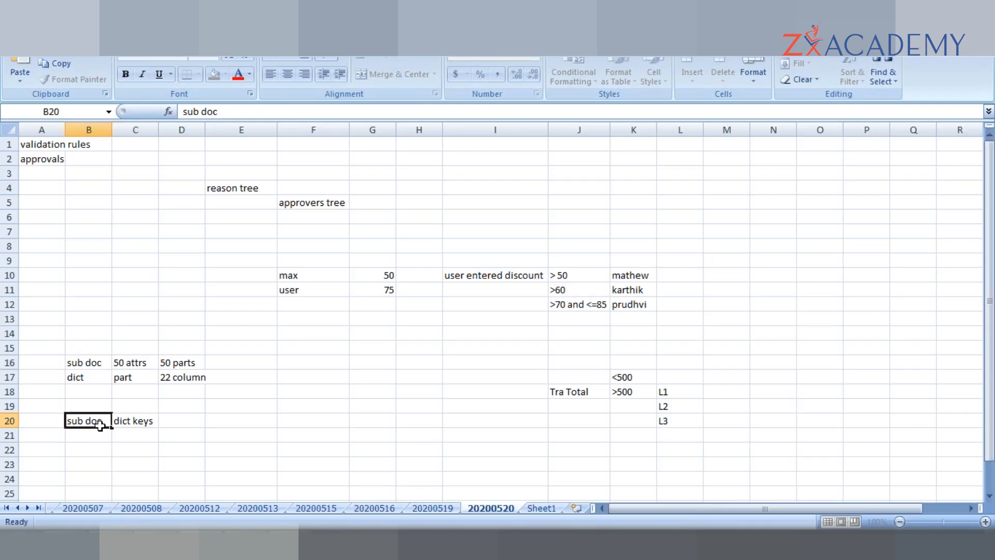
pyautogui.press('Delete')
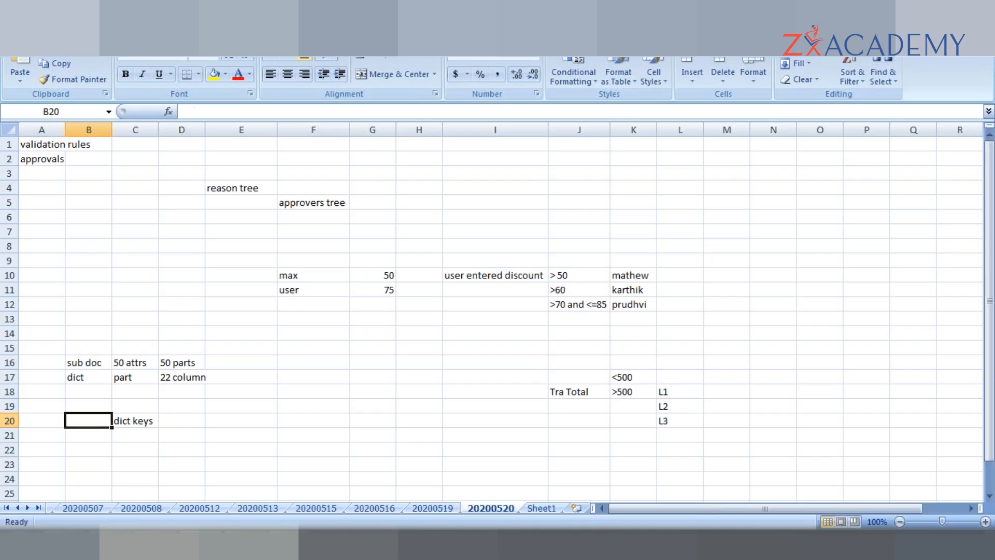
pyautogui.click(131, 423)
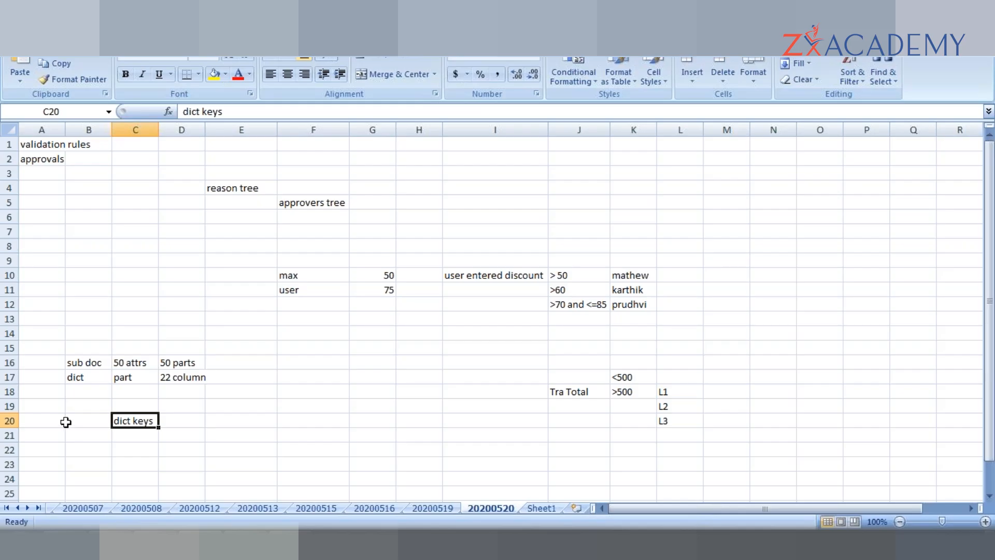
pyautogui.click(325, 415)
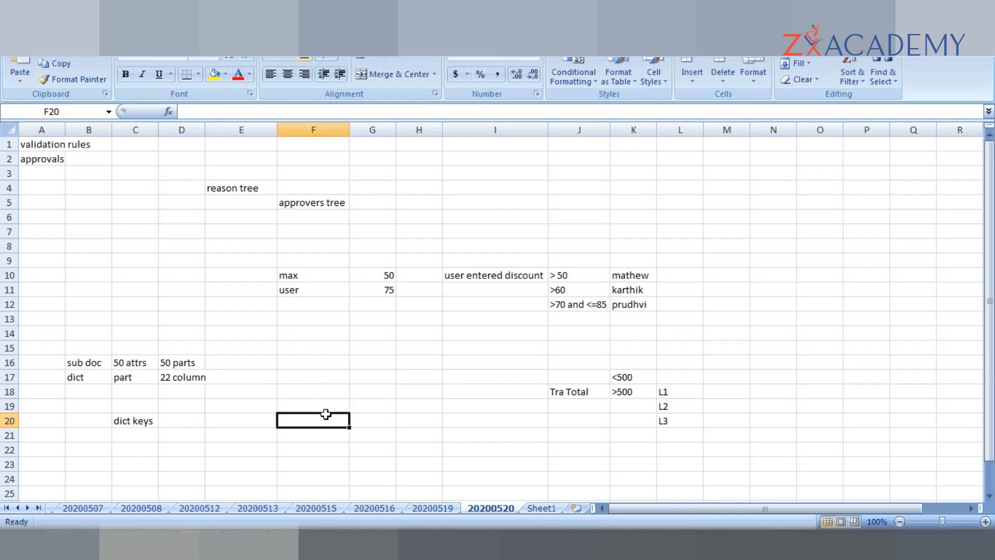
pyautogui.click(334, 373)
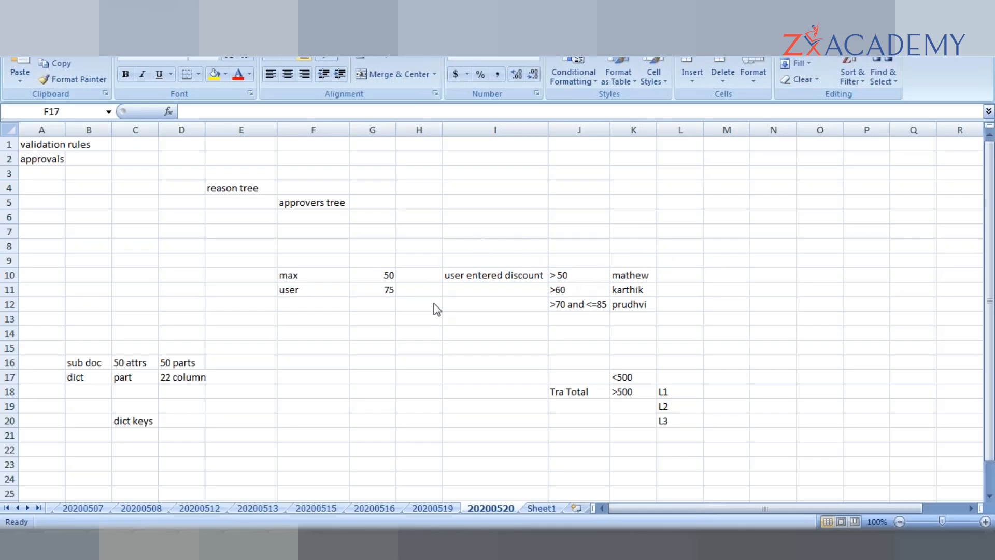
pyautogui.click(307, 377)
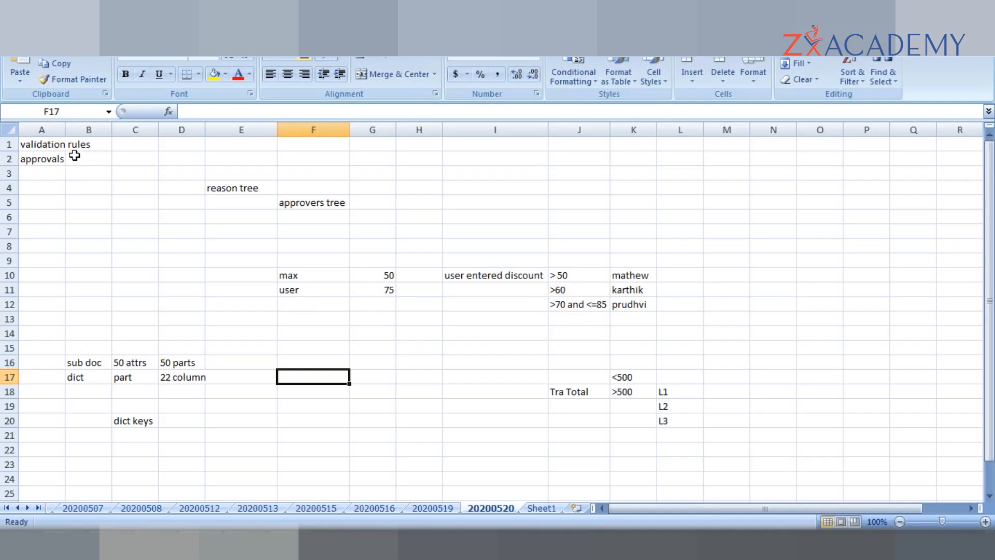
pyautogui.click(62, 146)
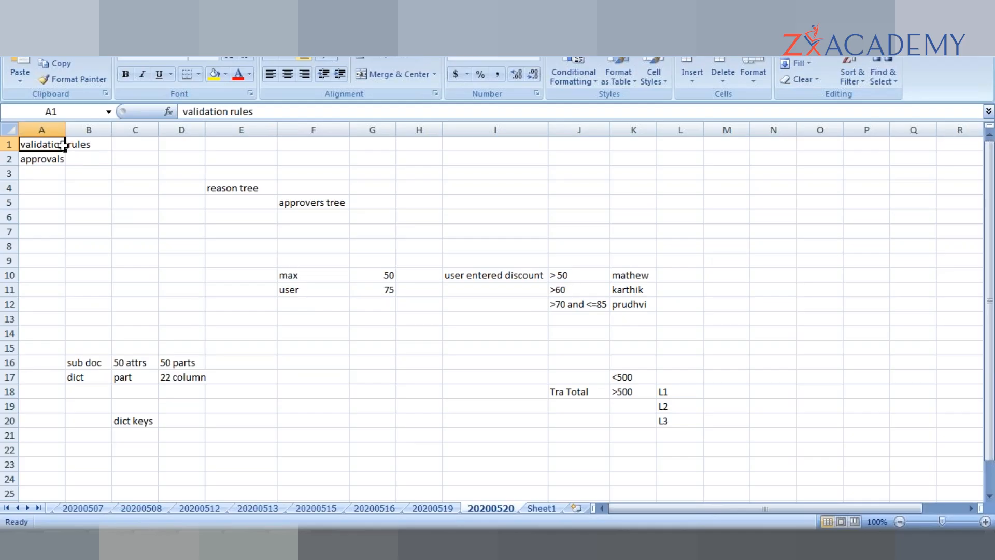